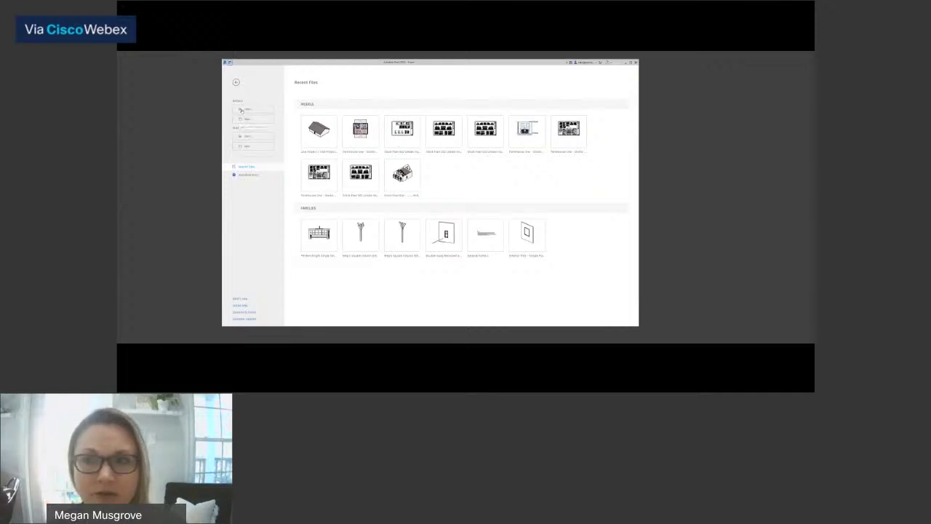
- Open the recent Live Project 1 house model and bring up its first floor plan view
{"action": "left_click", "coordinate": [317, 131]}
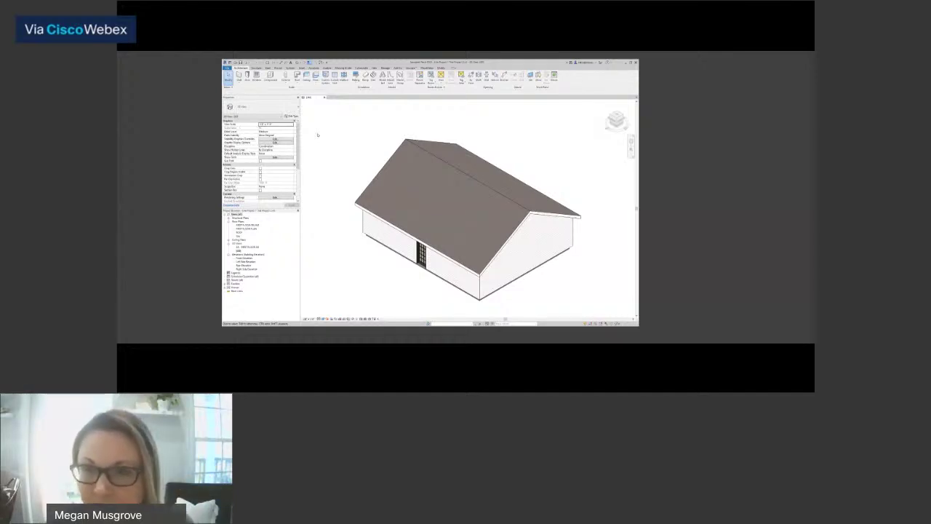
{"action": "scroll", "coordinate": [317, 135], "scroll_direction": "up", "scroll_amount": 1}
{"action": "scroll", "coordinate": [491, 239], "scroll_direction": "down", "scroll_amount": 2}
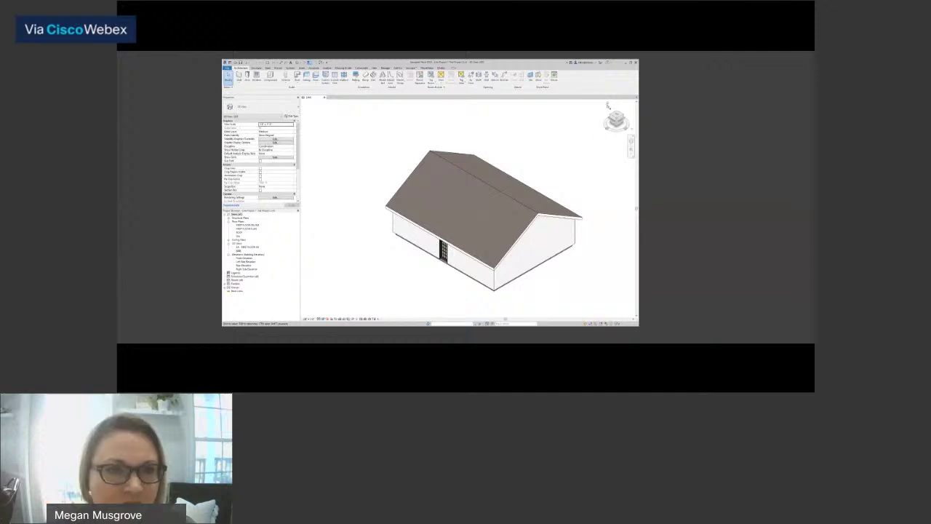
{"action": "left_click", "coordinate": [615, 118]}
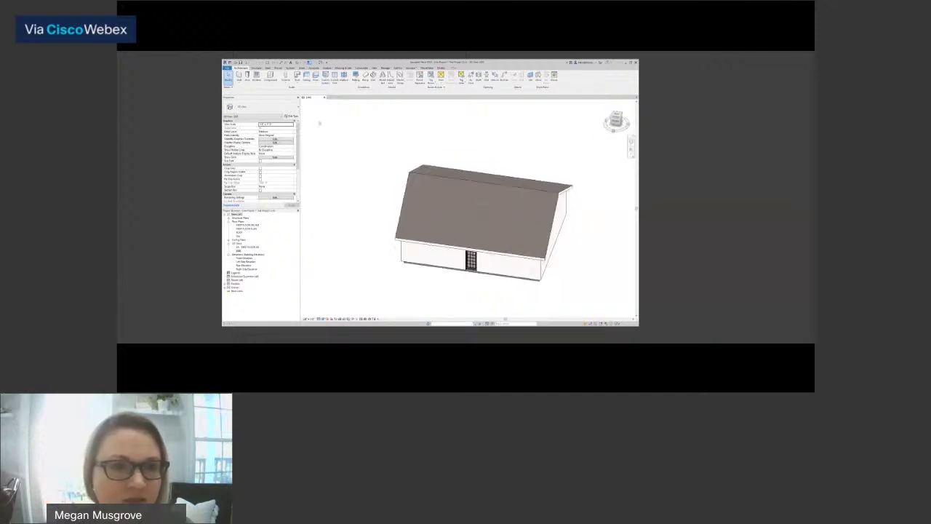
{"action": "left_click", "coordinate": [623, 116]}
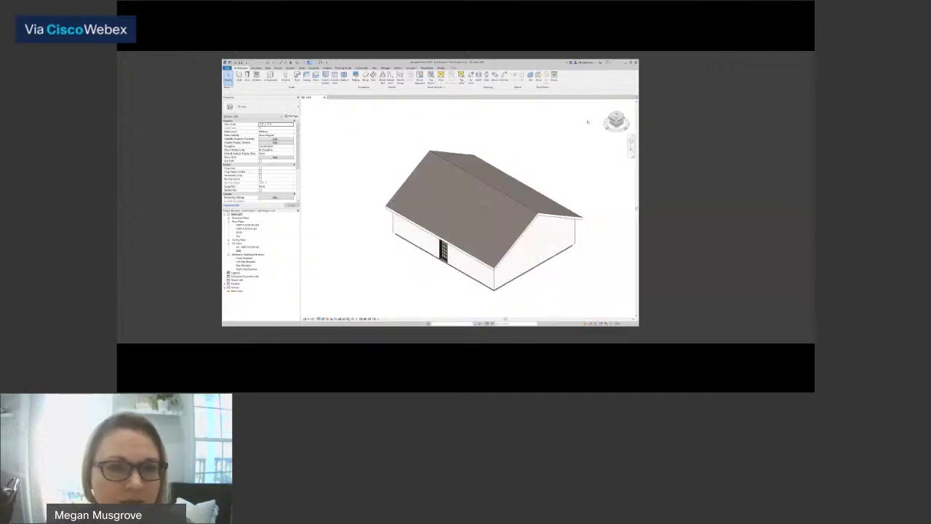
{"action": "left_click_drag", "start_coordinate": [583, 124], "coordinate": [589, 117]}
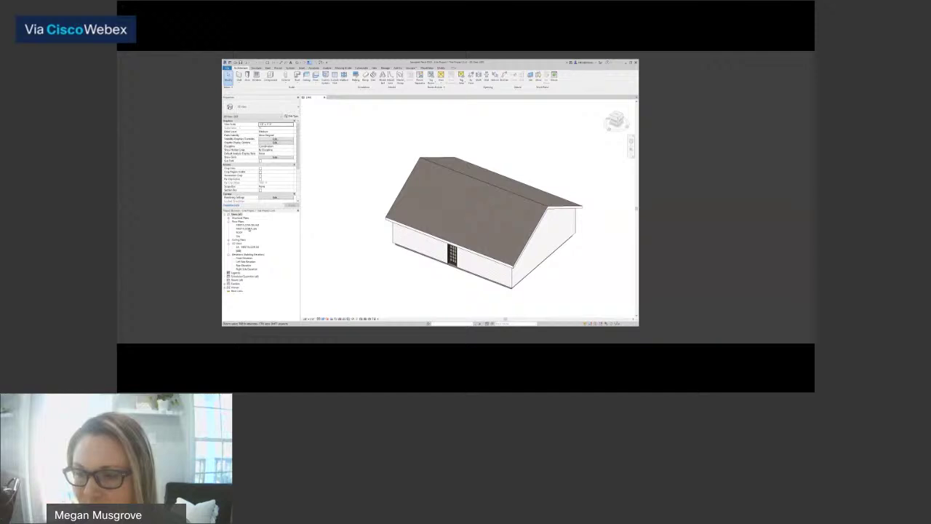
{"action": "double_click", "coordinate": [248, 228]}
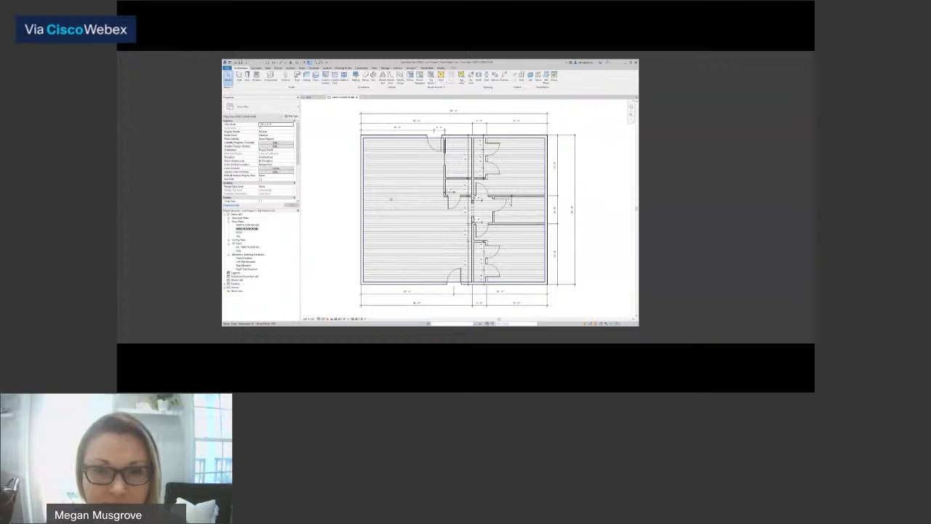
- Try hiding the patterned floor element in the first floor plan view
{"action": "right_click", "coordinate": [392, 198]}
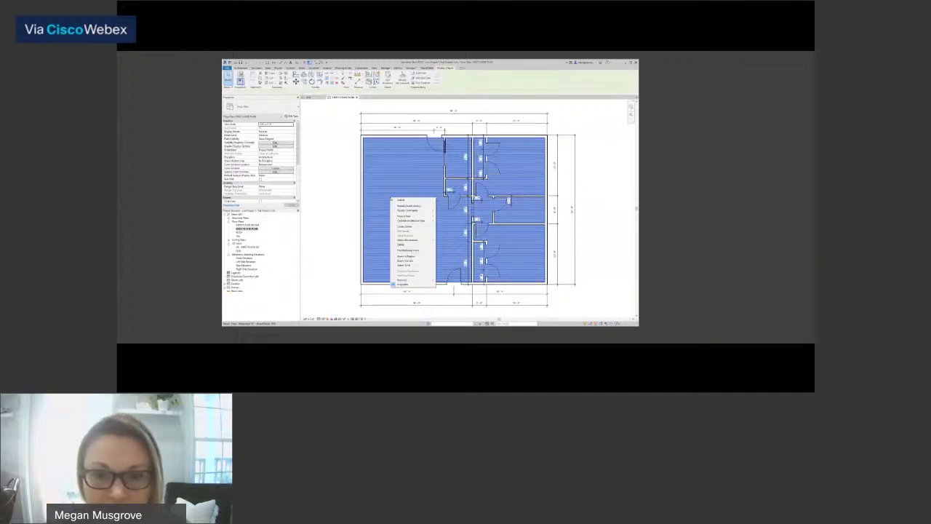
{"action": "mouse_move", "coordinate": [408, 216]}
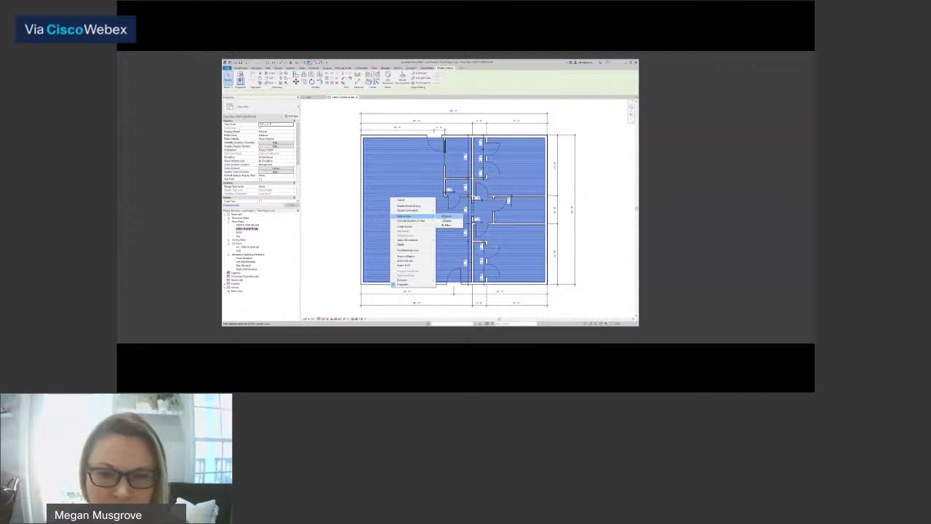
{"action": "left_click", "coordinate": [444, 217]}
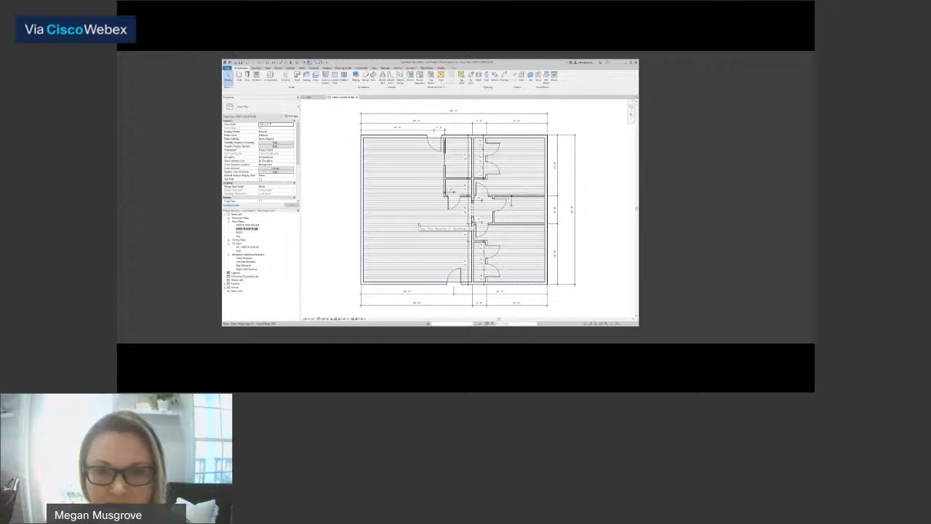
- Override the floor's graphics by element in the first floor plan, turning off its surface pattern visibility
{"action": "right_click", "coordinate": [419, 225]}
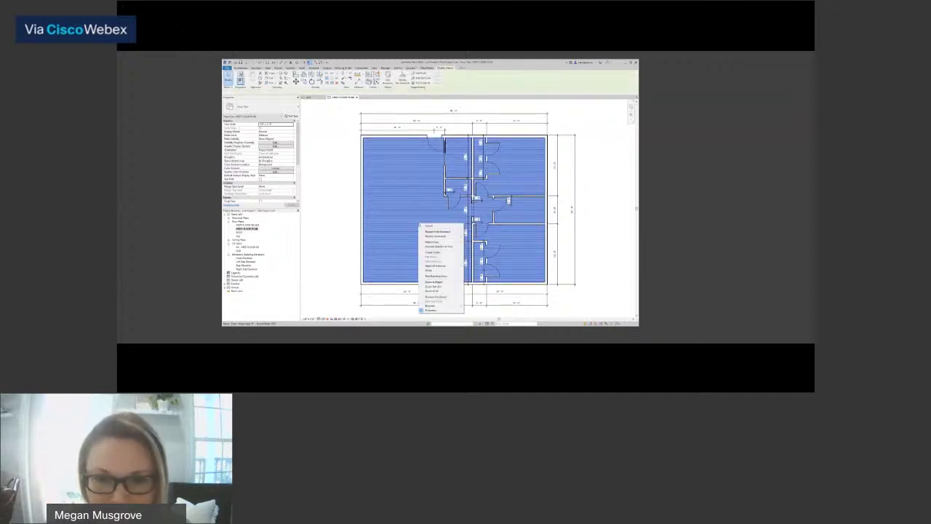
{"action": "mouse_move", "coordinate": [437, 247]}
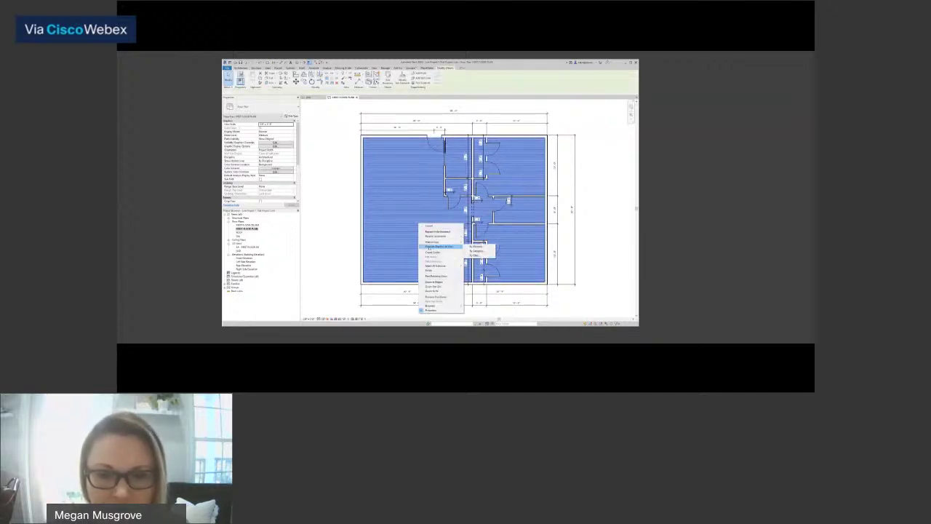
{"action": "left_click", "coordinate": [477, 247]}
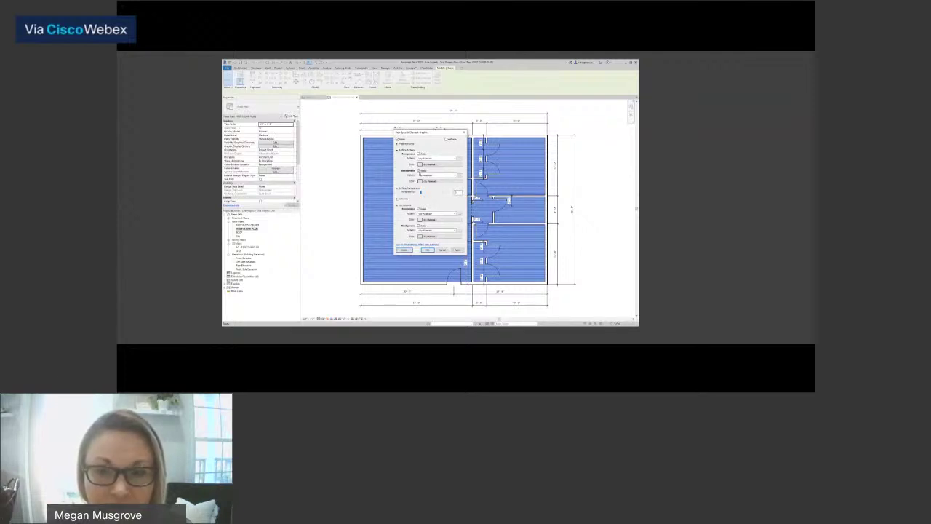
{"action": "left_click", "coordinate": [427, 249]}
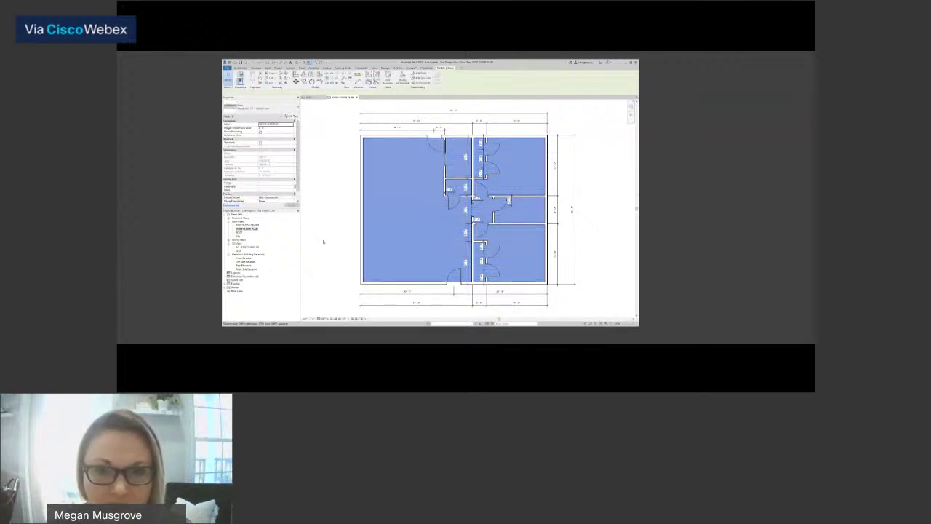
{"action": "left_click", "coordinate": [324, 242]}
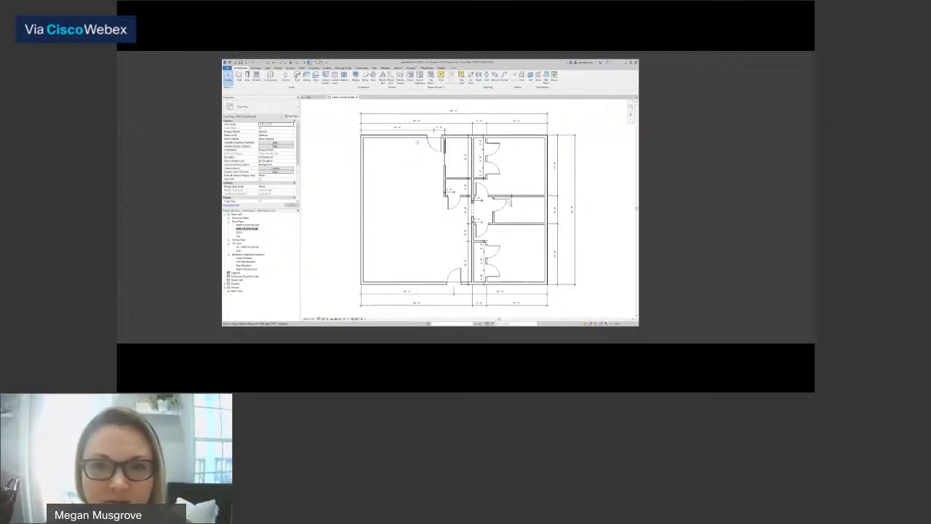
- Check that the floor can still be selected in the plan, and clear the selection
{"action": "key", "text": "Tab"}
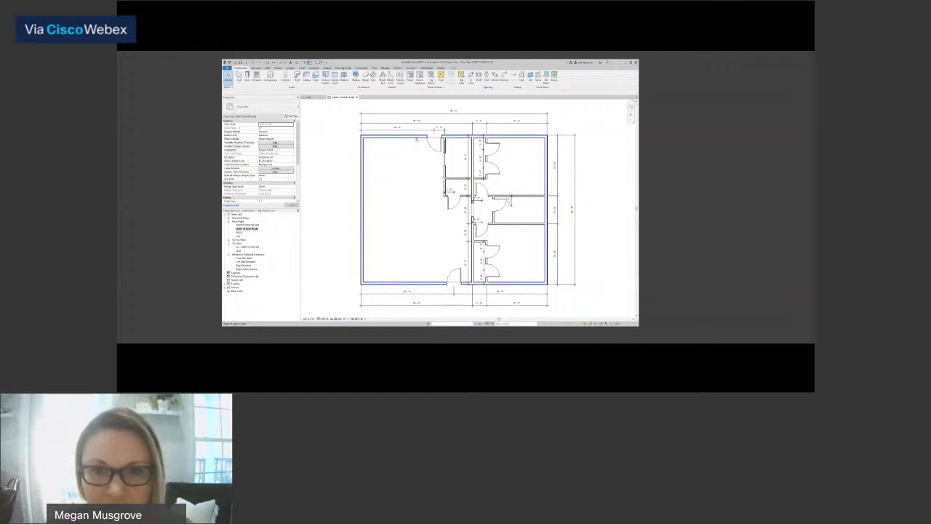
{"action": "left_click", "coordinate": [417, 139]}
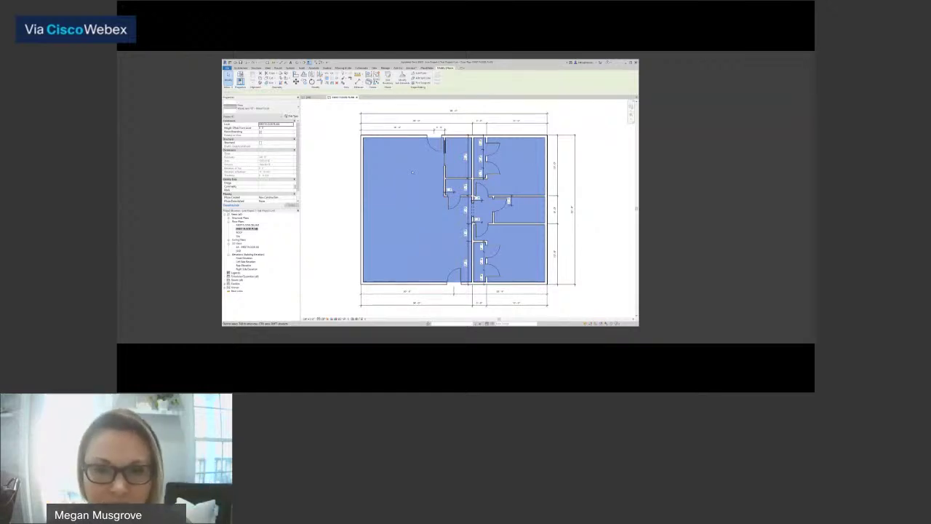
{"action": "key", "text": "Escape"}
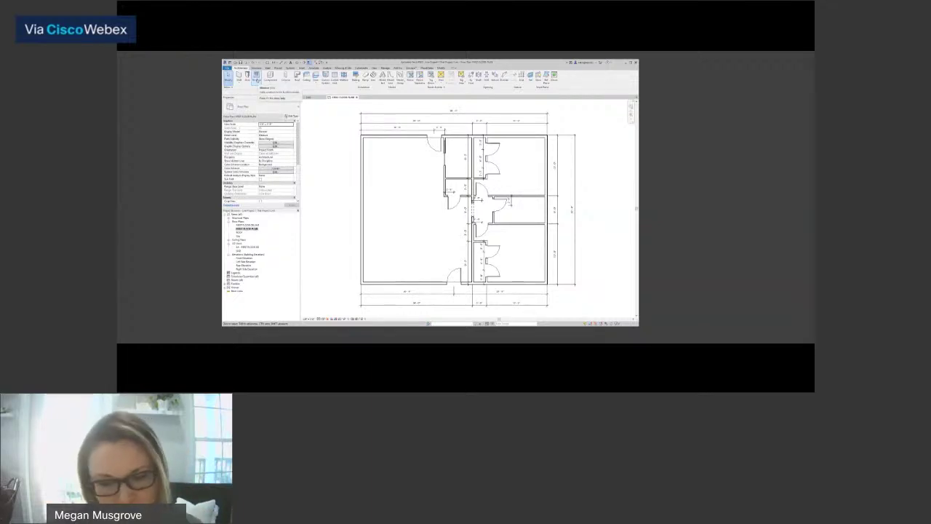
- Place fixed 24" x 72" windows in the front exterior wall, three on each side of the entry door
{"action": "left_click", "coordinate": [256, 77]}
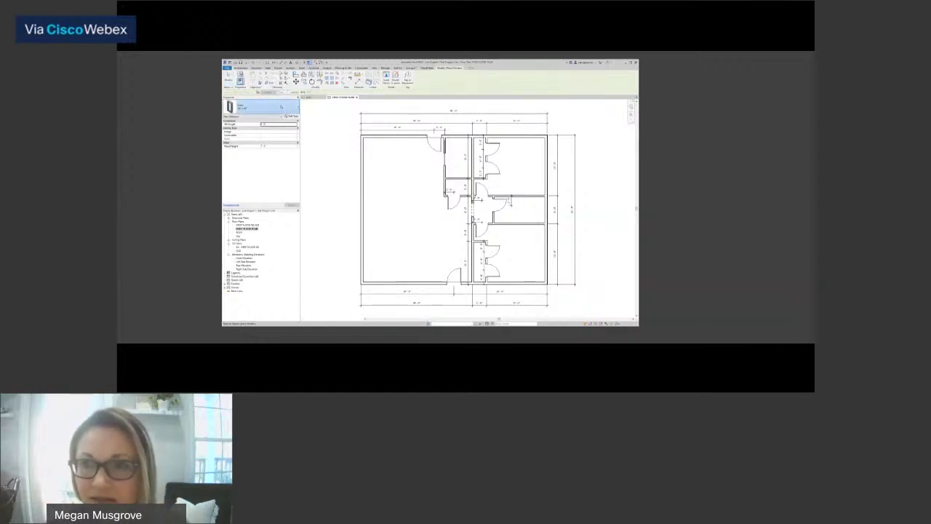
{"action": "left_click", "coordinate": [262, 107]}
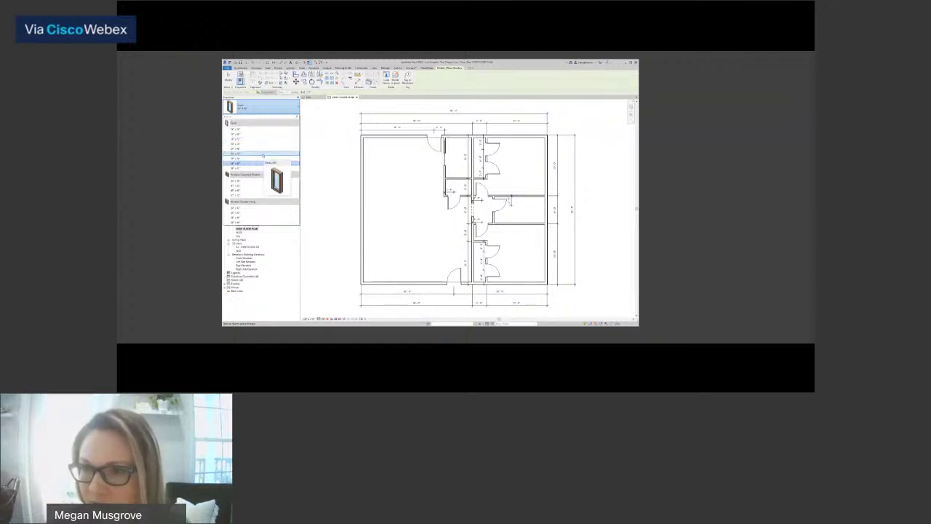
{"action": "left_click", "coordinate": [263, 154]}
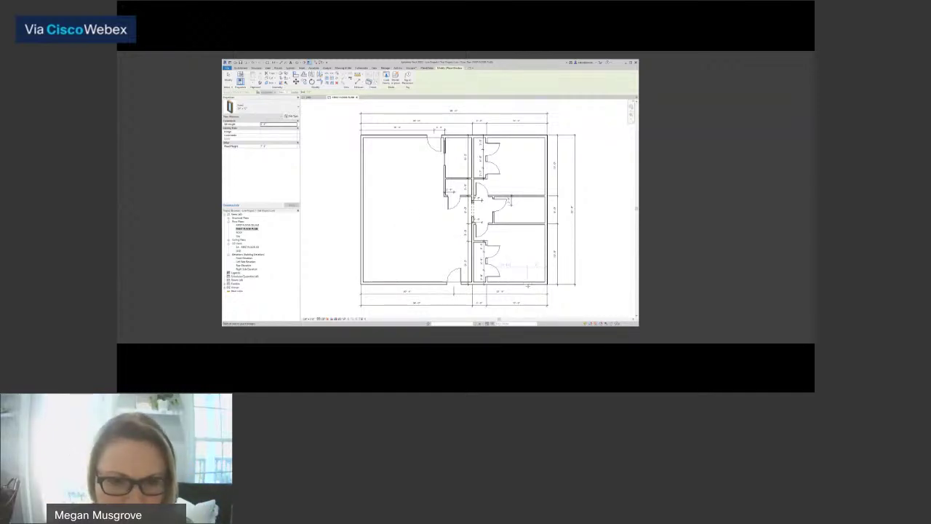
{"action": "scroll", "coordinate": [528, 286], "scroll_direction": "up", "scroll_amount": 3}
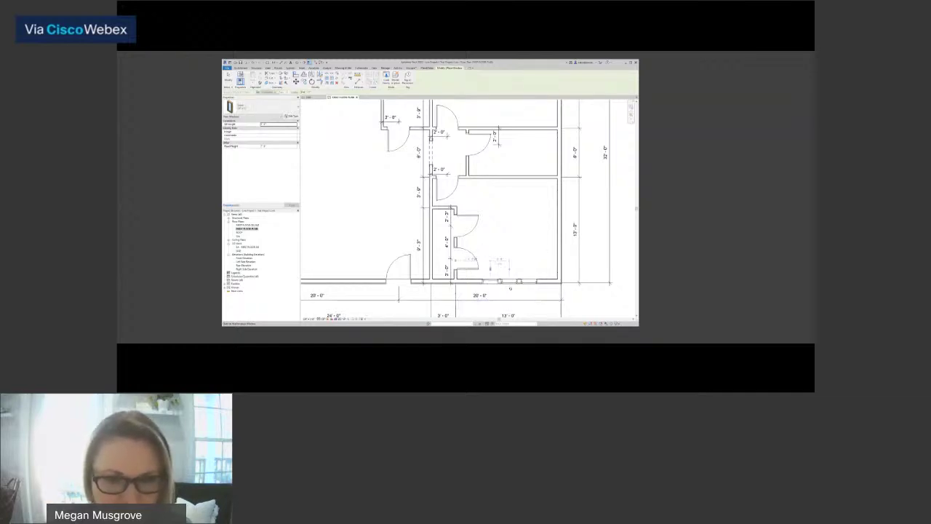
{"action": "scroll", "coordinate": [510, 285], "scroll_direction": "down", "scroll_amount": 2}
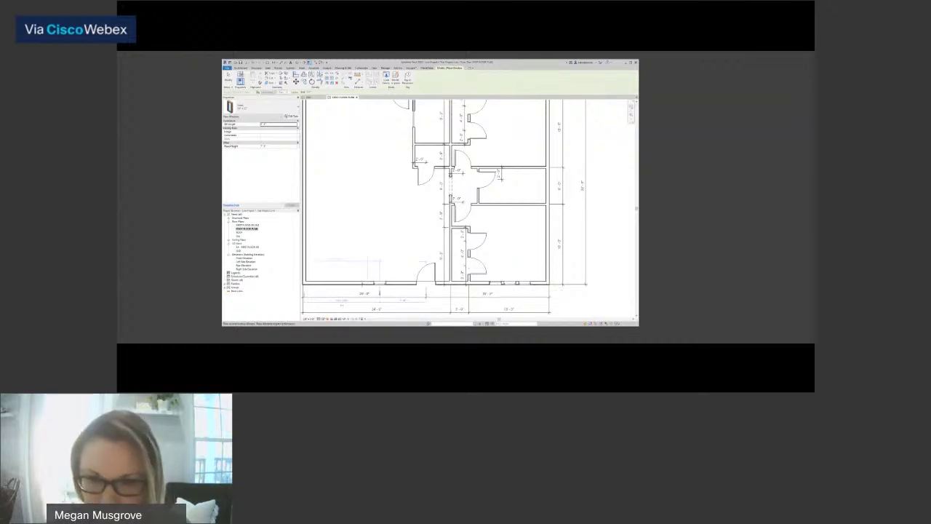
- Place five windows of the same type along the large room's side exterior wall, three grouped midway and one towards each end
{"action": "scroll", "coordinate": [482, 292], "scroll_direction": "down", "scroll_amount": 3}
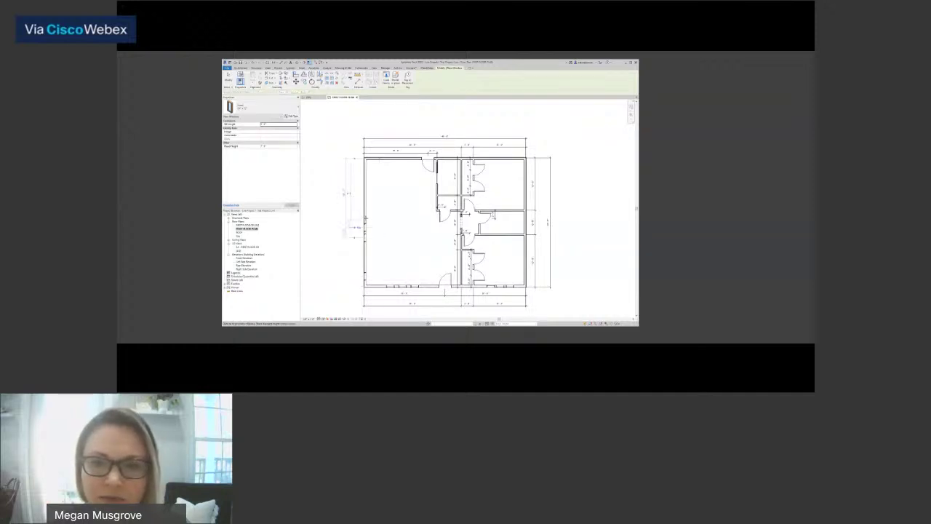
{"action": "left_click", "coordinate": [366, 218]}
{"action": "left_click", "coordinate": [363, 184]}
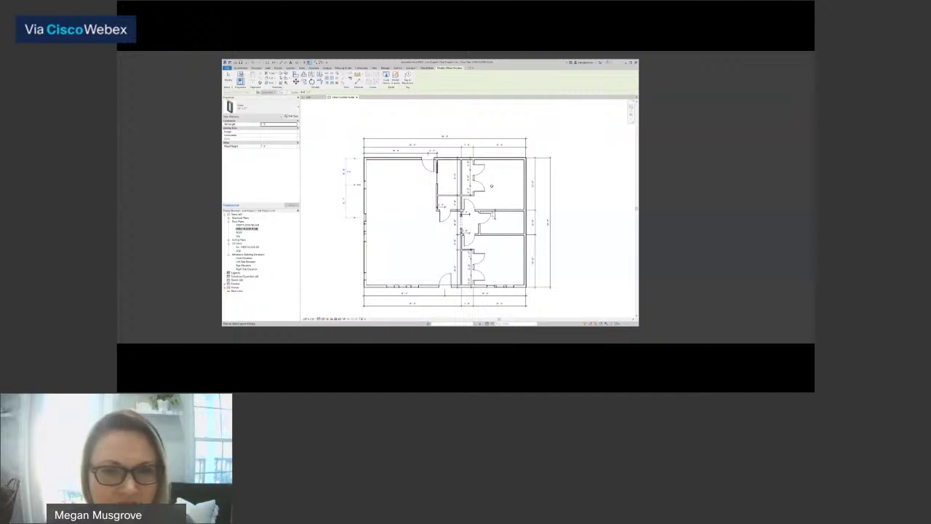
- Place three windows of the same type in the rear exterior wall of the back bedroom and finish window placement
{"action": "left_click", "coordinate": [488, 158]}
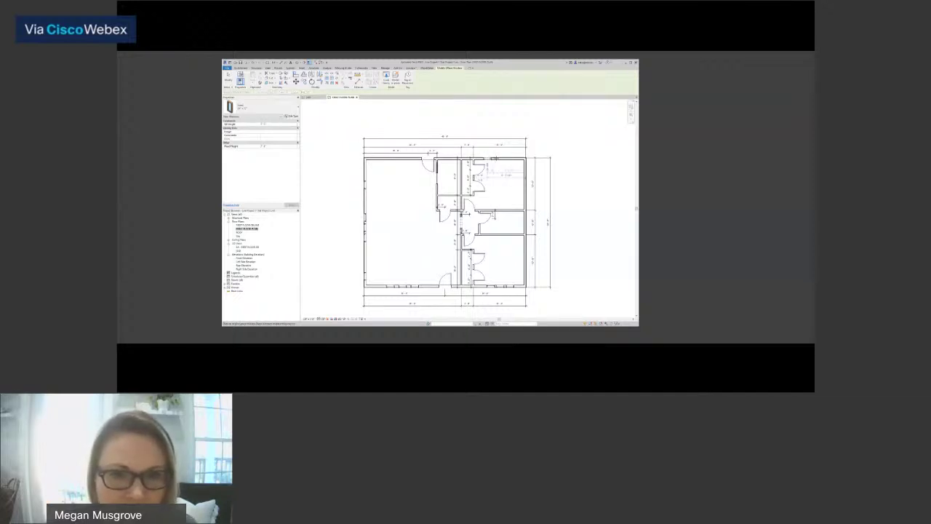
{"action": "left_click", "coordinate": [499, 158]}
{"action": "left_click", "coordinate": [512, 158]}
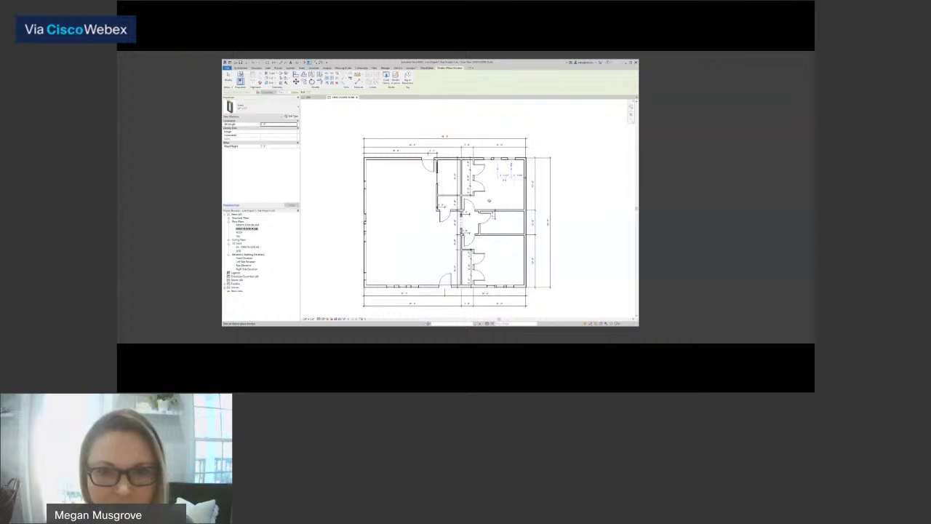
{"action": "key", "text": "Escape"}
{"action": "key", "text": "Escape"}
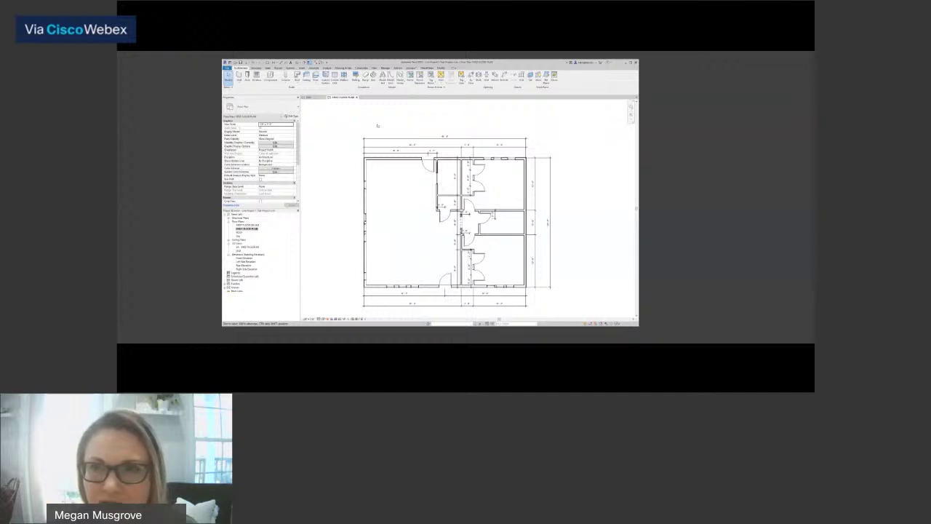
- Open the 3D view and examine the placed windows along the front of the house
{"action": "left_click", "coordinate": [295, 63]}
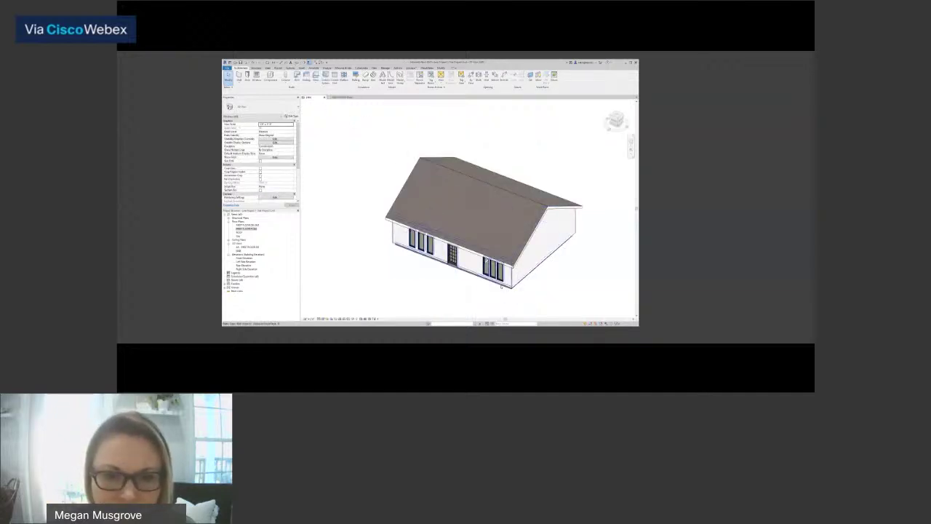
{"action": "scroll", "coordinate": [484, 270], "scroll_direction": "up", "scroll_amount": 5}
{"action": "scroll", "coordinate": [481, 271], "scroll_direction": "up", "scroll_amount": 6}
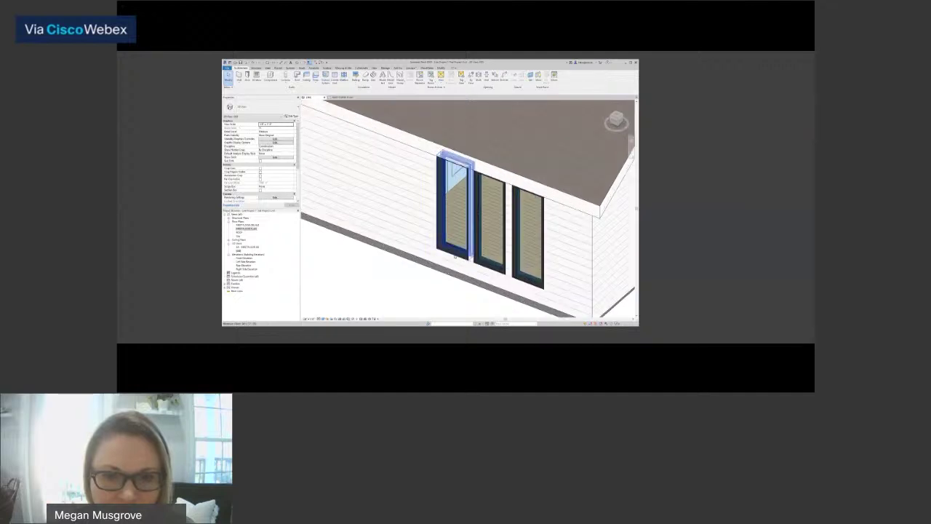
{"action": "scroll", "coordinate": [451, 273], "scroll_direction": "down", "scroll_amount": 4}
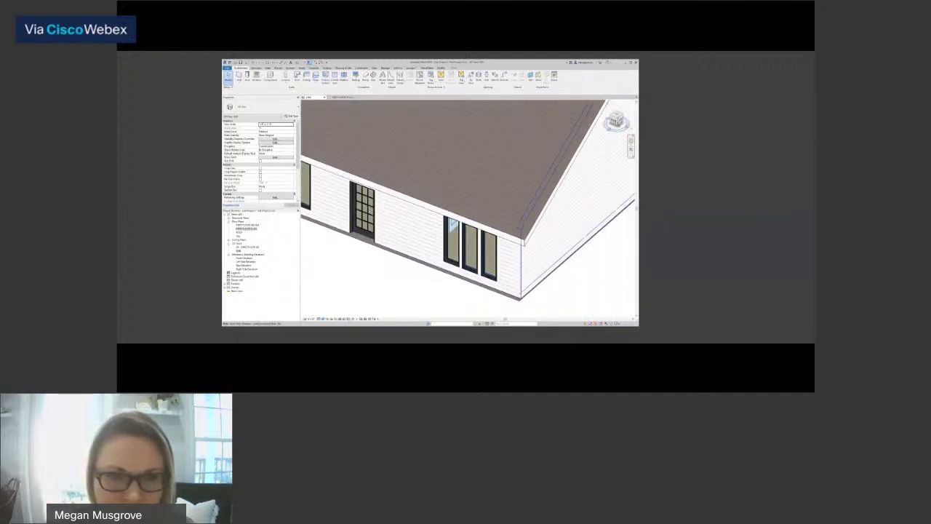
{"action": "left_click", "coordinate": [615, 121]}
{"action": "middle_click_drag", "start_coordinate": [322, 109], "coordinate": [473, 237], "text": "shift"}
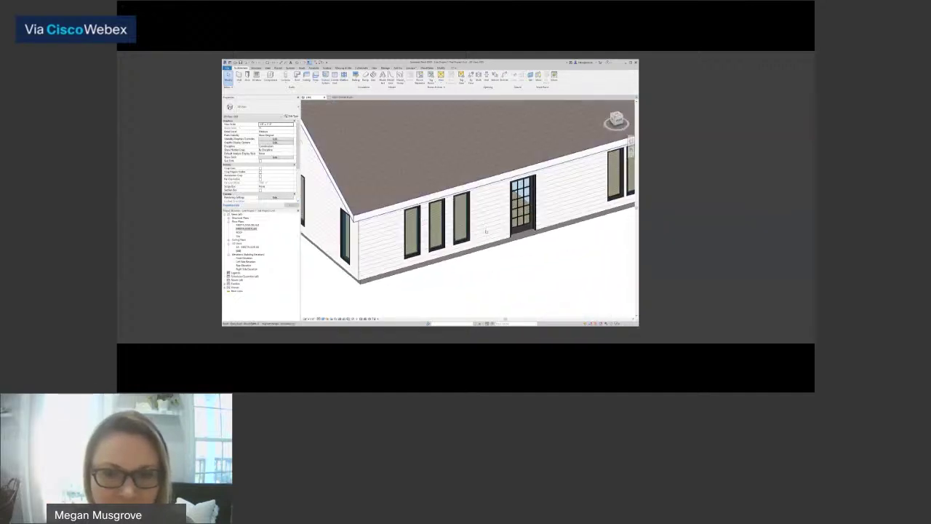
- Change the front window nearest the entry door, on its left, to a double casement type and examine it up close
{"action": "left_click", "coordinate": [465, 231]}
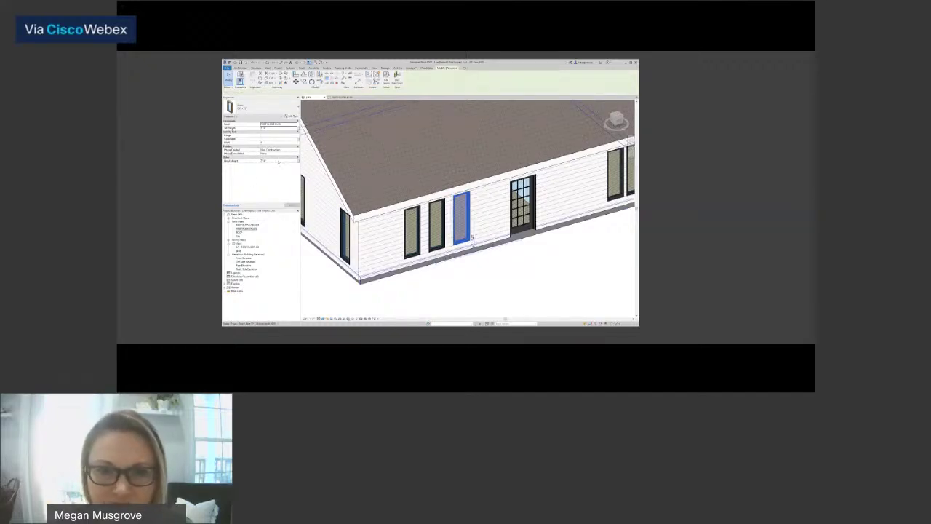
{"action": "middle_click_drag", "start_coordinate": [510, 270], "coordinate": [552, 252], "text": "shift"}
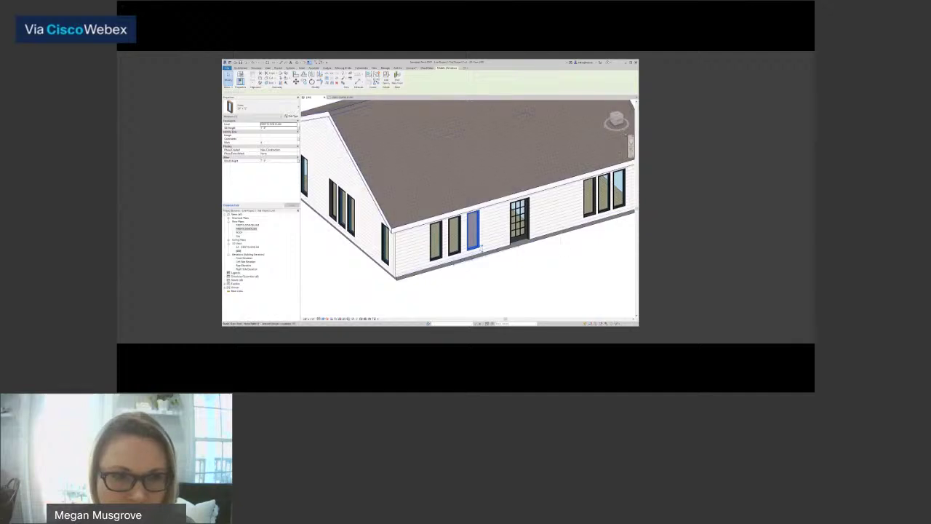
{"action": "middle_click_drag", "start_coordinate": [594, 123], "coordinate": [262, 120], "text": "shift"}
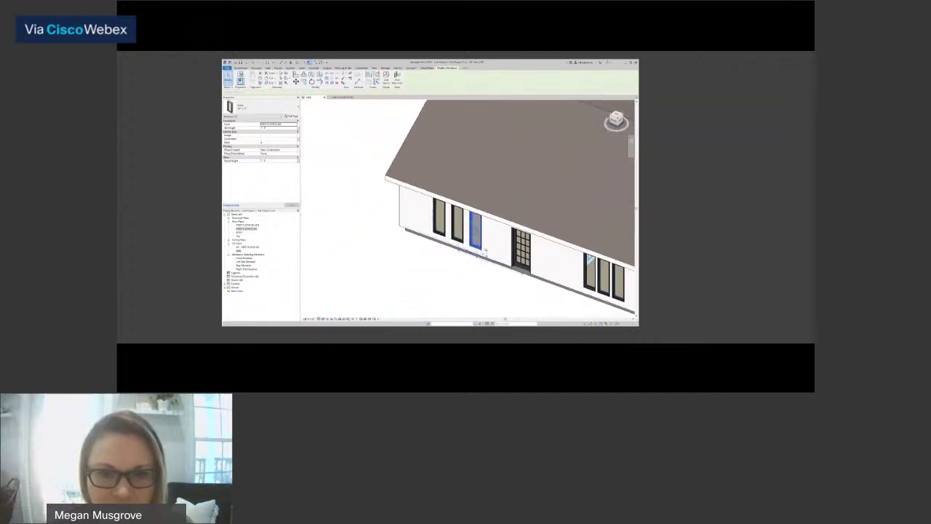
{"action": "middle_click_drag", "start_coordinate": [495, 241], "coordinate": [441, 240]}
{"action": "scroll", "coordinate": [419, 239], "scroll_direction": "up", "scroll_amount": 2}
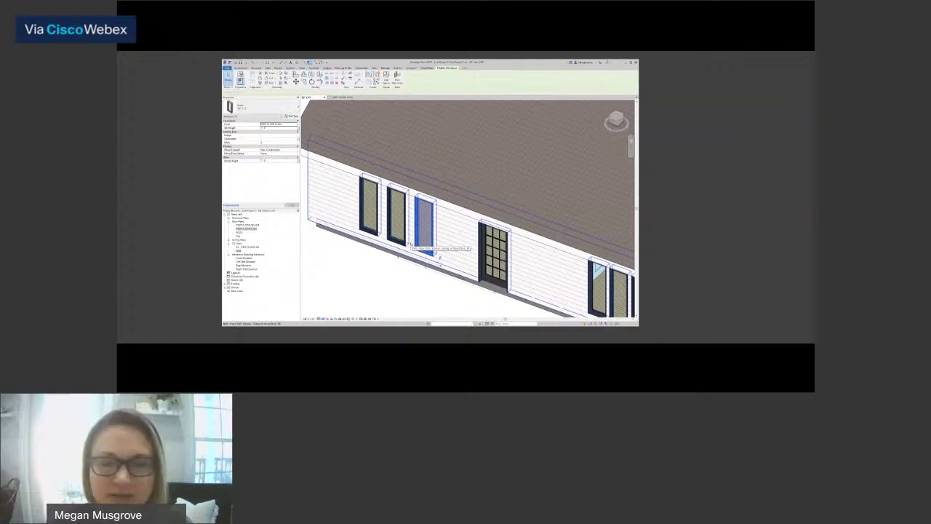
{"action": "left_click", "coordinate": [275, 110]}
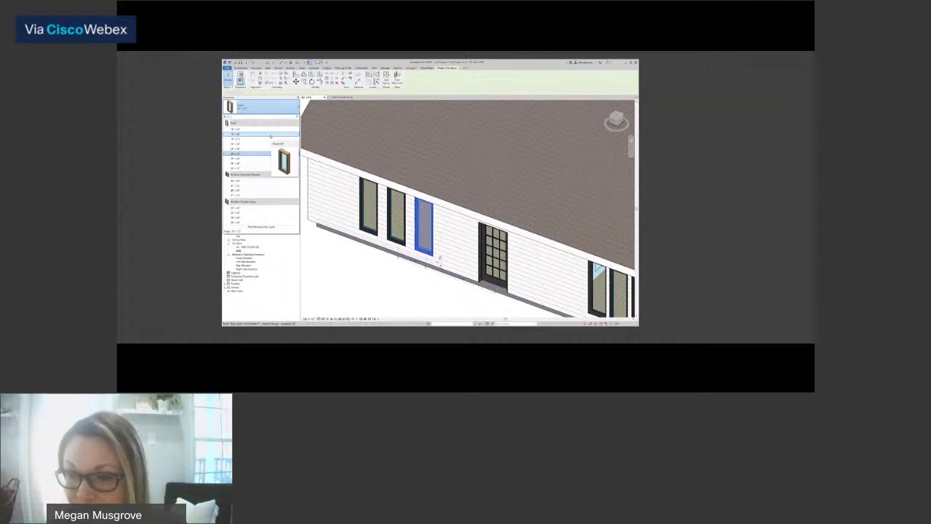
{"action": "left_click", "coordinate": [257, 191]}
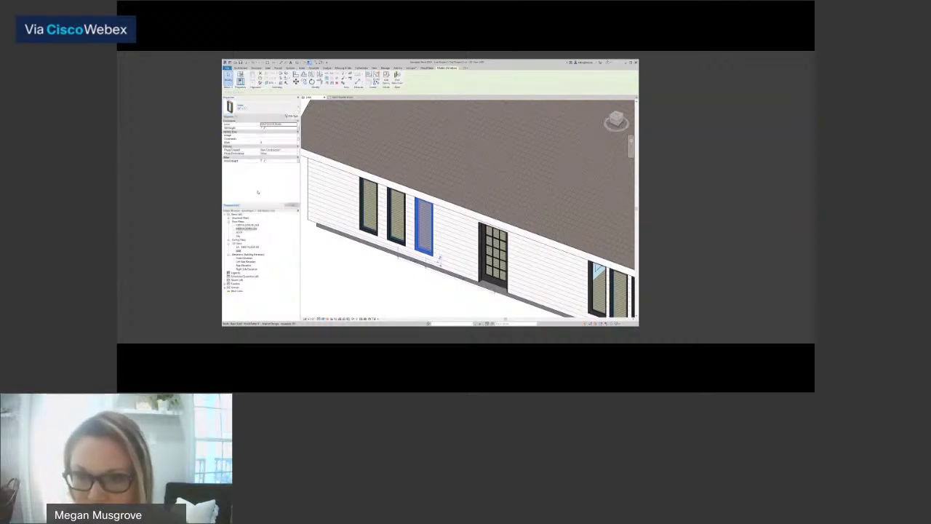
{"action": "left_click", "coordinate": [387, 283]}
{"action": "scroll", "coordinate": [415, 280], "scroll_direction": "up", "scroll_amount": 3}
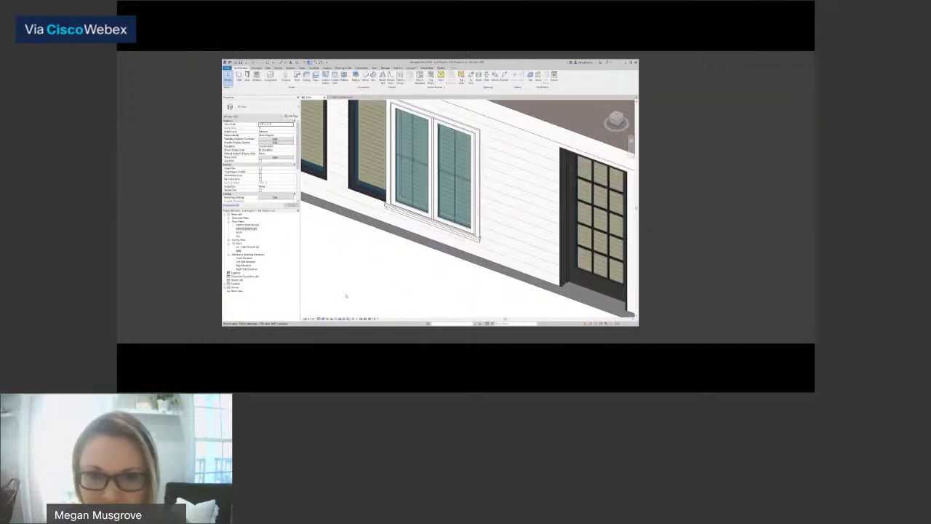
{"action": "scroll", "coordinate": [445, 231], "scroll_direction": "down", "scroll_amount": 2}
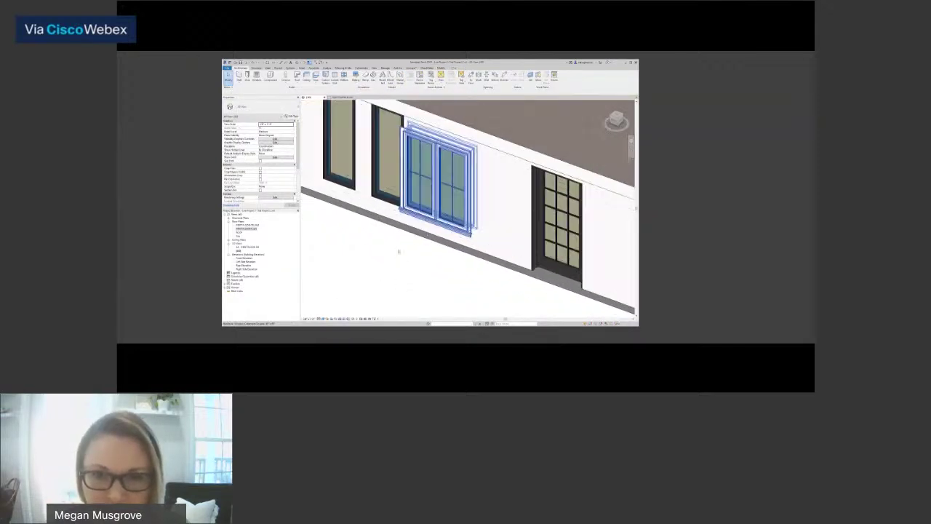
{"action": "scroll", "coordinate": [444, 232], "scroll_direction": "down", "scroll_amount": 1}
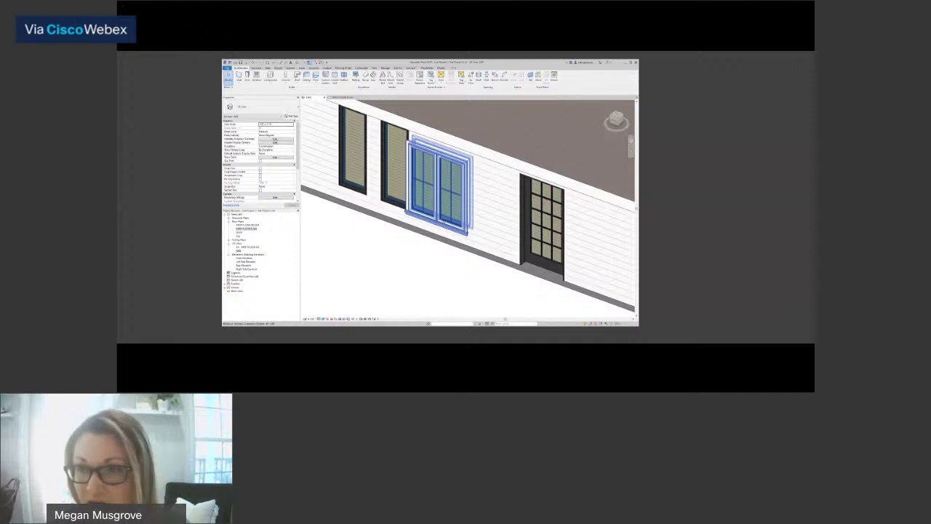
- Change the front window just left of the entry door to a double-hung type
{"action": "left_click", "coordinate": [444, 223]}
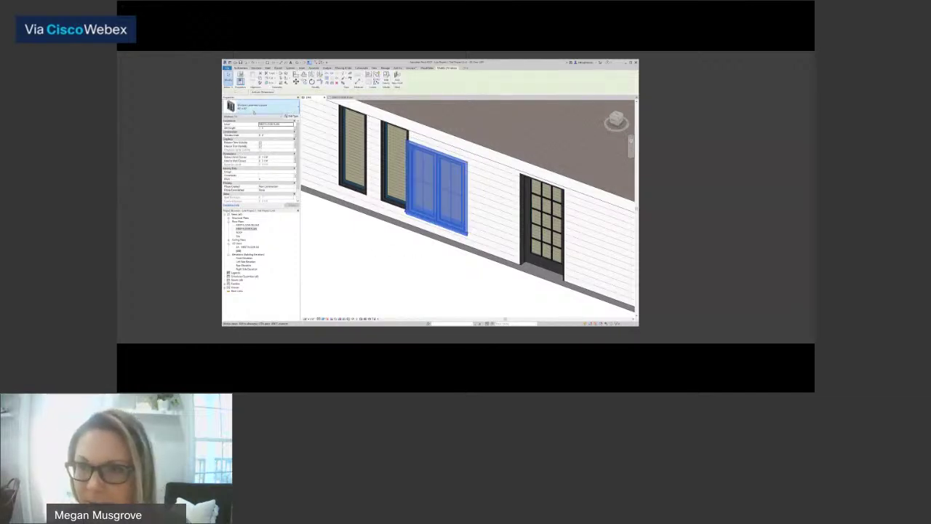
{"action": "left_click", "coordinate": [260, 107]}
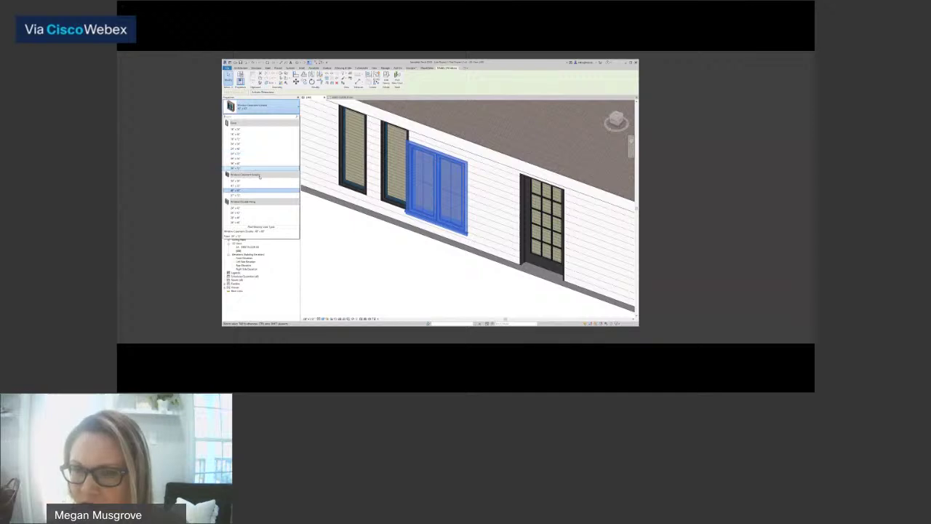
{"action": "left_click", "coordinate": [256, 219]}
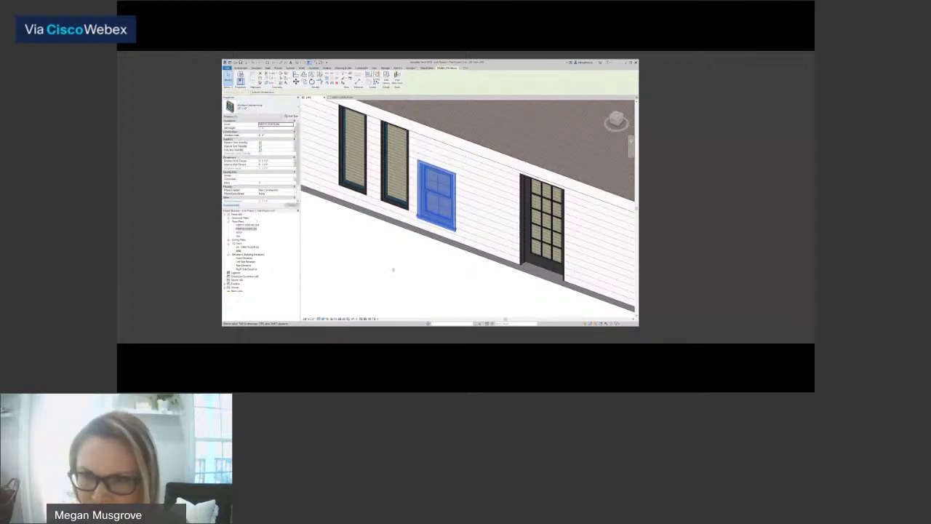
{"action": "left_click", "coordinate": [393, 269]}
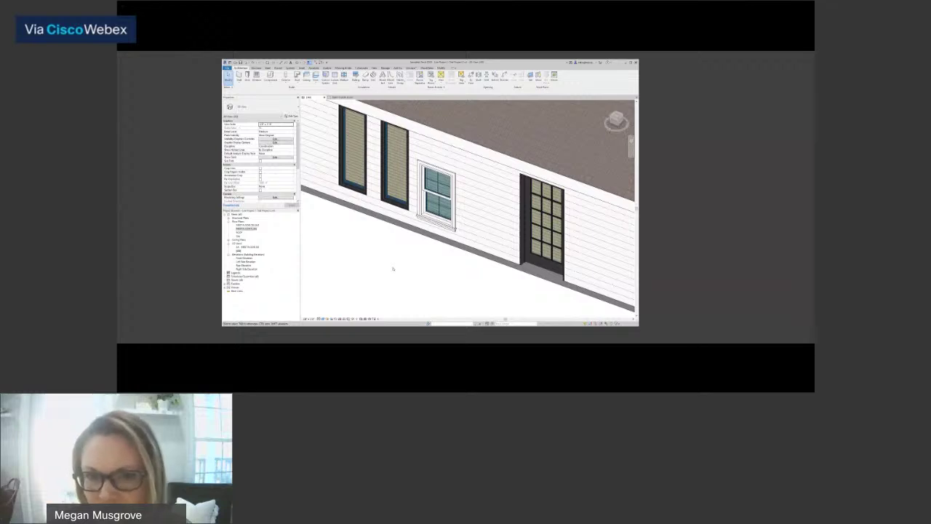
- Match the other five front windows to the double-hung window's type with Match Type Properties, working from the straight-on front view
{"action": "scroll", "coordinate": [408, 255], "scroll_direction": "down", "scroll_amount": 2}
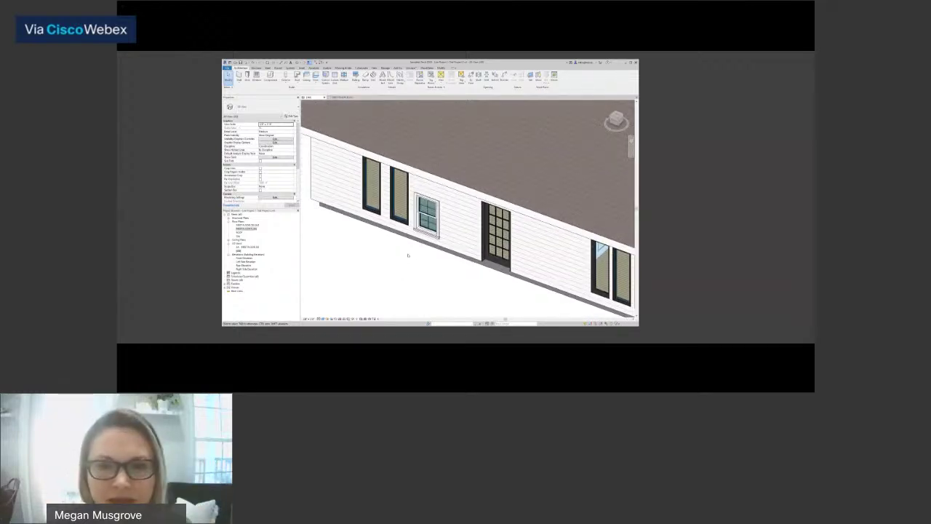
{"action": "scroll", "coordinate": [408, 255], "scroll_direction": "down", "scroll_amount": 1}
{"action": "scroll", "coordinate": [408, 256], "scroll_direction": "down", "scroll_amount": 1}
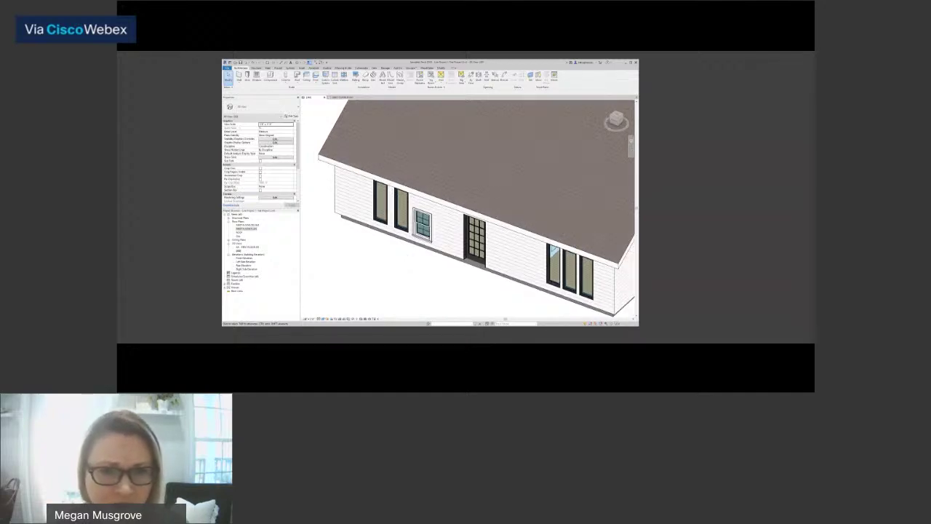
{"action": "left_click", "coordinate": [616, 119]}
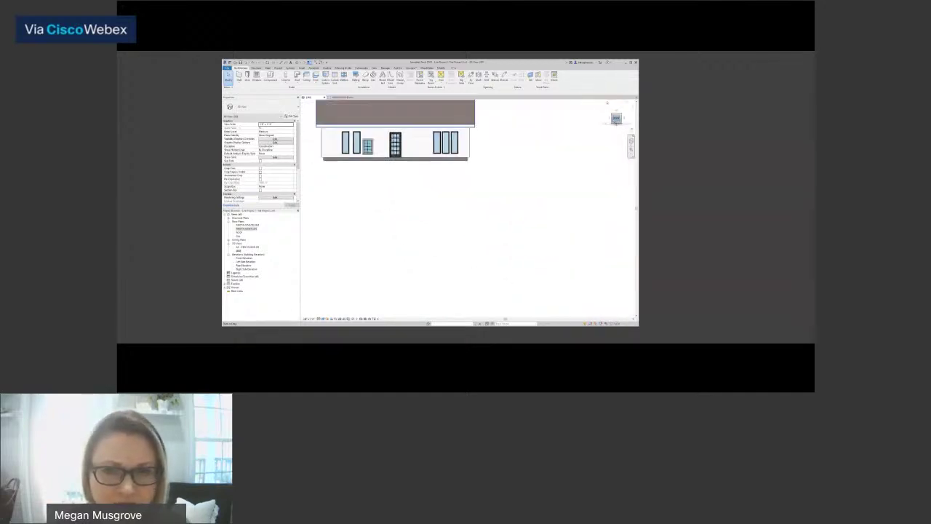
{"action": "scroll", "coordinate": [473, 253], "scroll_direction": "up", "scroll_amount": 2}
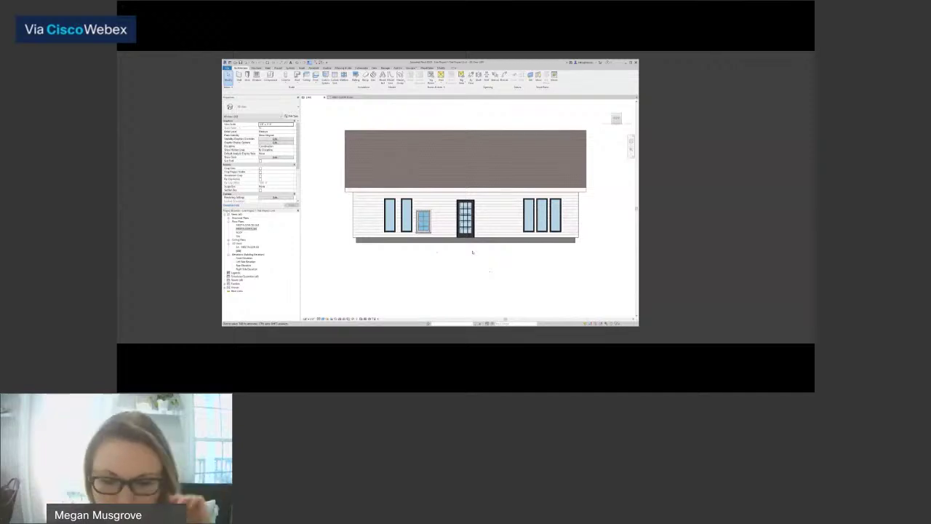
{"action": "left_click", "coordinate": [473, 252]}
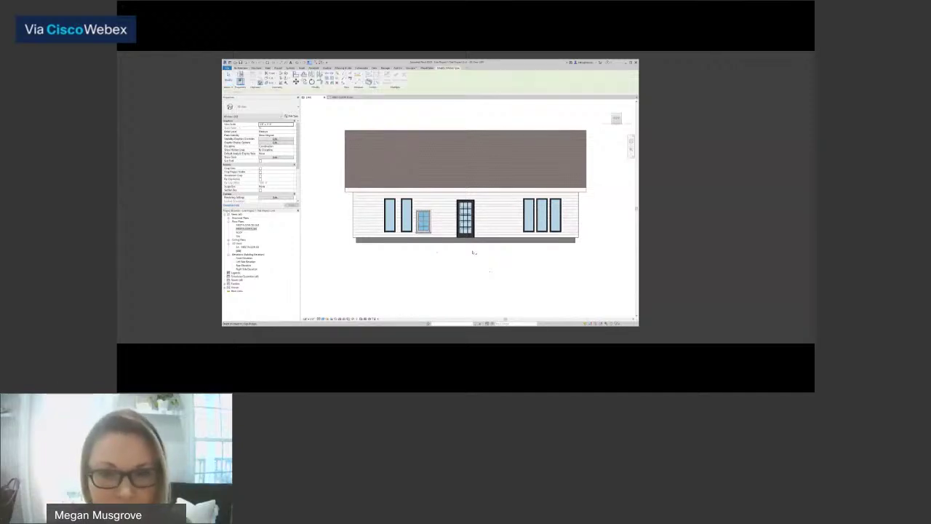
{"action": "left_click", "coordinate": [417, 222]}
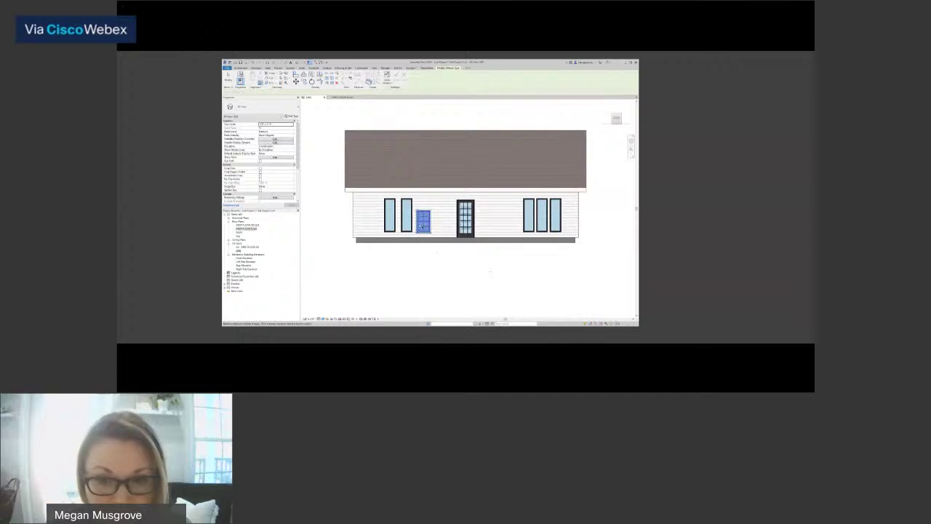
{"action": "left_click", "coordinate": [406, 218], "text": "ctrl"}
{"action": "left_click", "coordinate": [390, 218], "text": "ctrl"}
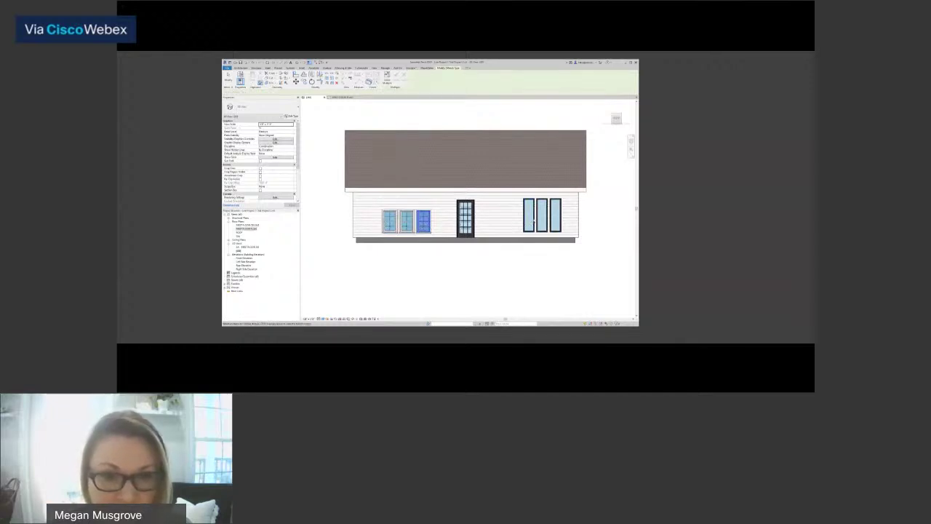
{"action": "left_click", "coordinate": [541, 222]}
{"action": "left_click", "coordinate": [555, 224]}
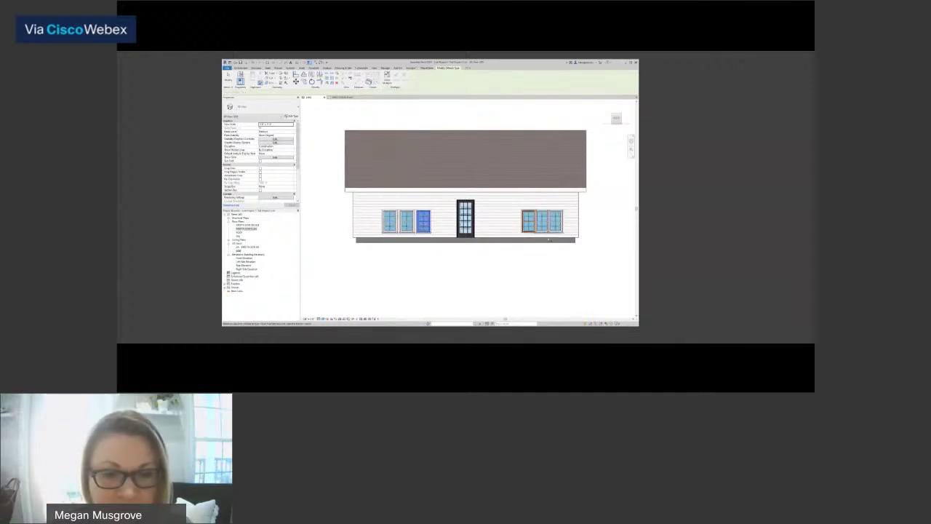
{"action": "scroll", "coordinate": [533, 228], "scroll_direction": "up", "scroll_amount": 3}
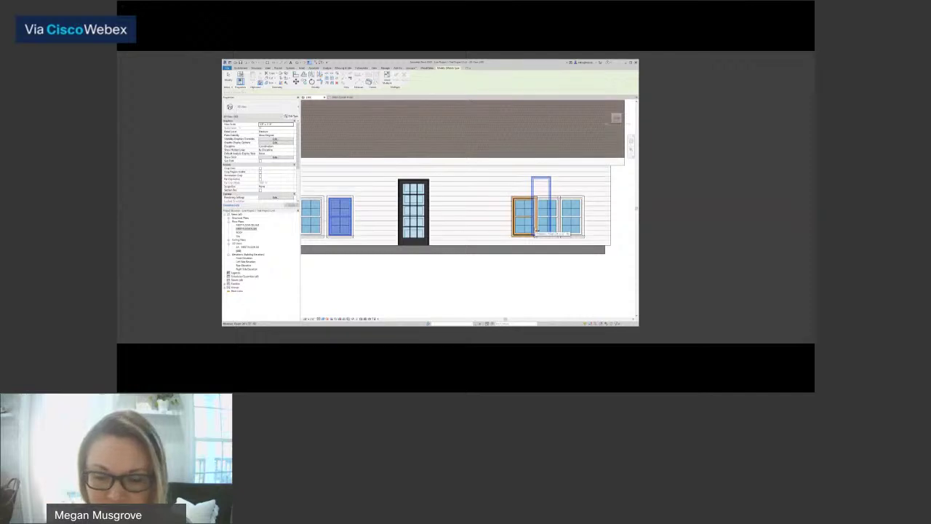
{"action": "key", "text": "Escape"}
{"action": "scroll", "coordinate": [536, 231], "scroll_direction": "down", "scroll_amount": 2}
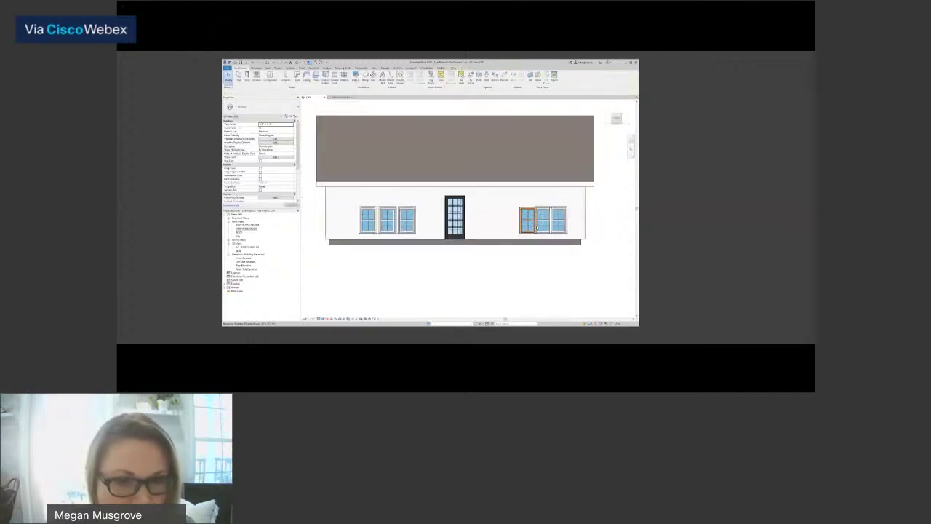
- Examine the spacing and trim overlap of the three double-hung windows right of the entry door, in 3D and straight on
{"action": "middle_click_drag", "start_coordinate": [618, 138], "coordinate": [582, 157], "text": "shift"}
{"action": "scroll", "coordinate": [440, 297], "scroll_direction": "up", "scroll_amount": 3}
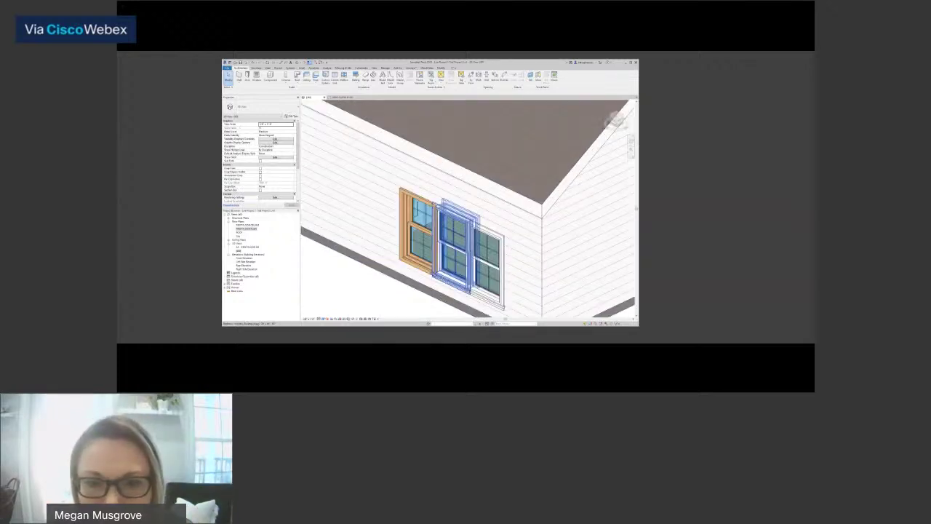
{"action": "scroll", "coordinate": [458, 280], "scroll_direction": "up", "scroll_amount": 4}
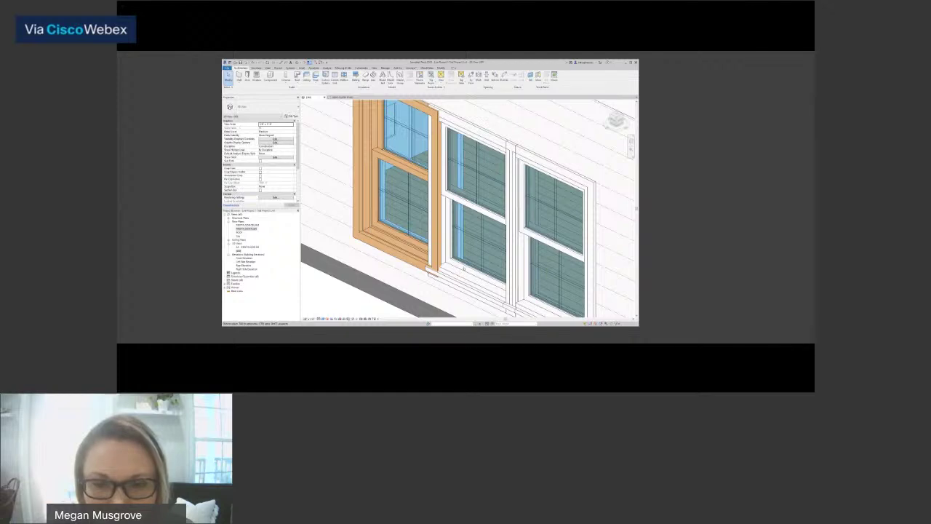
{"action": "scroll", "coordinate": [420, 262], "scroll_direction": "down", "scroll_amount": 1}
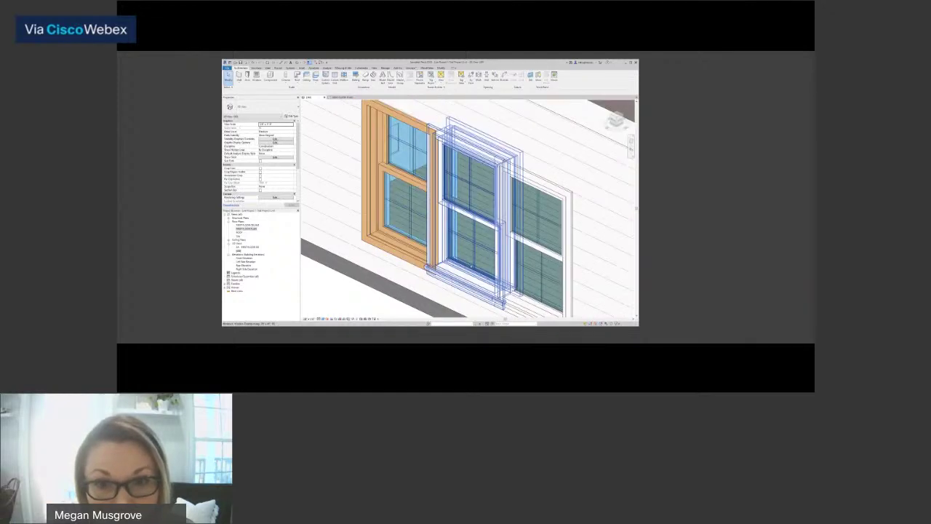
{"action": "middle_click_drag", "start_coordinate": [495, 296], "coordinate": [461, 260]}
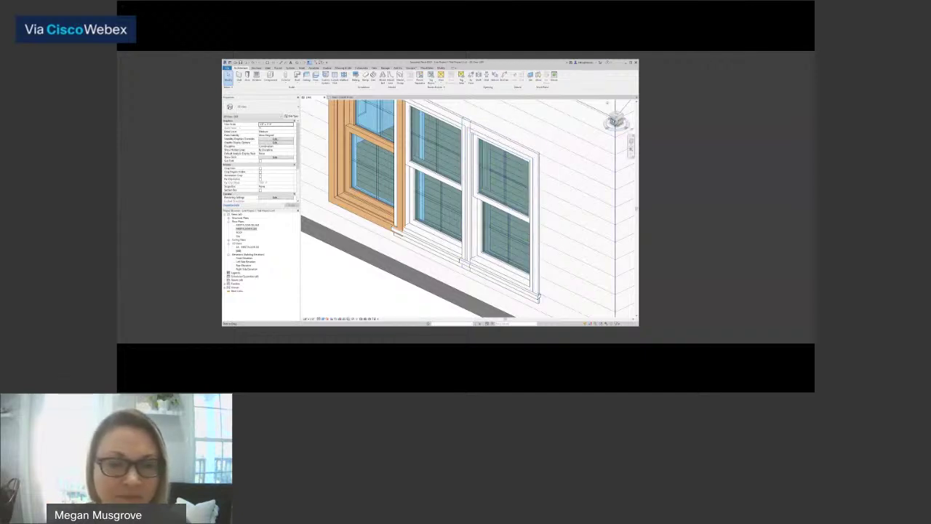
{"action": "left_click", "coordinate": [615, 120]}
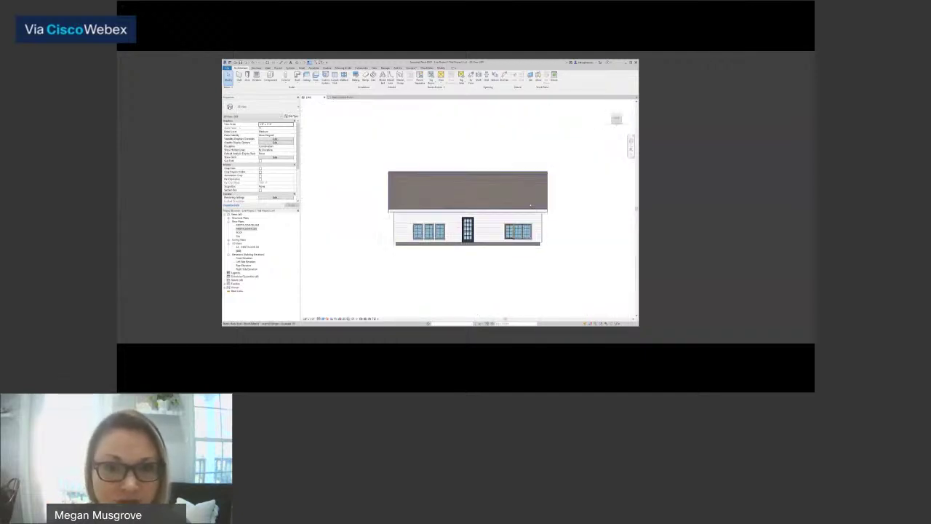
{"action": "scroll", "coordinate": [525, 231], "scroll_direction": "up", "scroll_amount": 8}
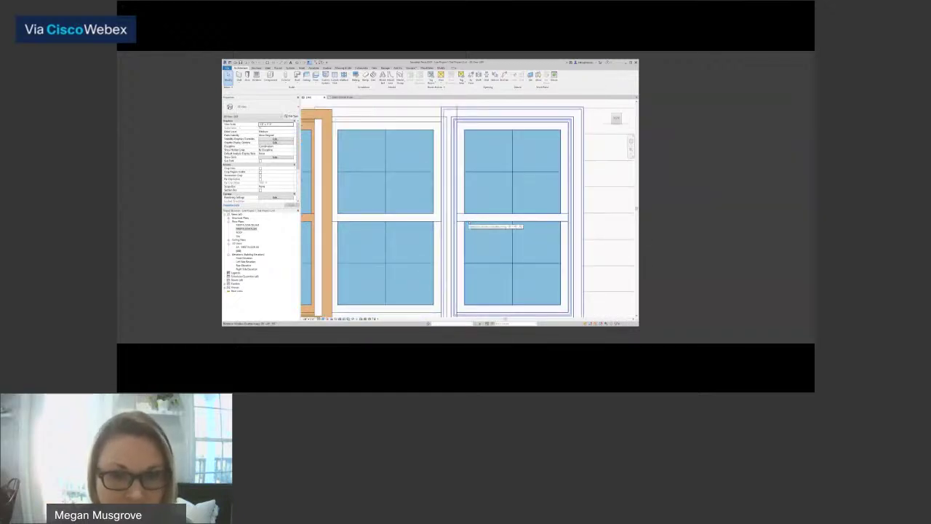
{"action": "scroll", "coordinate": [472, 222], "scroll_direction": "down", "scroll_amount": 4}
{"action": "scroll", "coordinate": [472, 222], "scroll_direction": "down", "scroll_amount": 4}
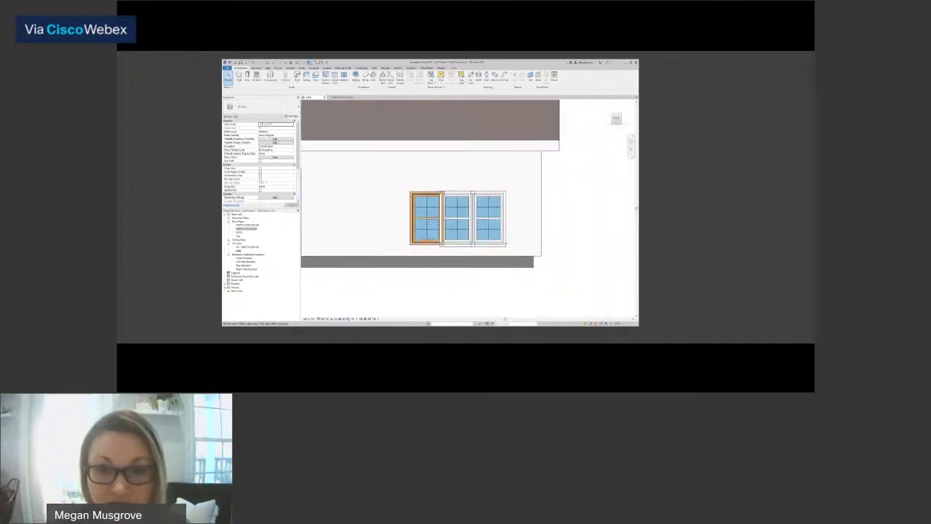
- Clear the orange highlight on the window in the right-hand group by selecting and deselecting it, and review the front facade at an angle
{"action": "left_click_drag", "start_coordinate": [617, 119], "coordinate": [595, 123]}
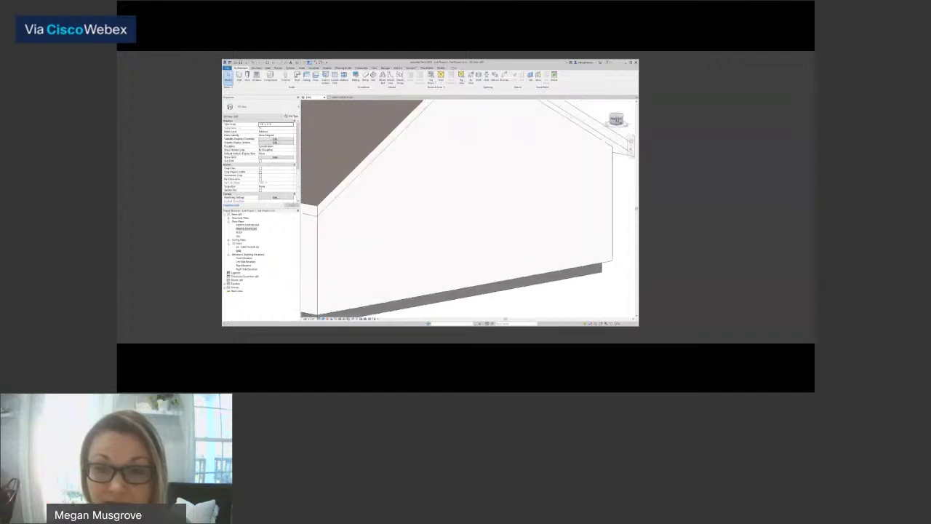
{"action": "scroll", "coordinate": [397, 235], "scroll_direction": "down", "scroll_amount": 2}
{"action": "middle_click_drag", "start_coordinate": [345, 246], "coordinate": [537, 234]}
{"action": "scroll", "coordinate": [509, 235], "scroll_direction": "up", "scroll_amount": 3}
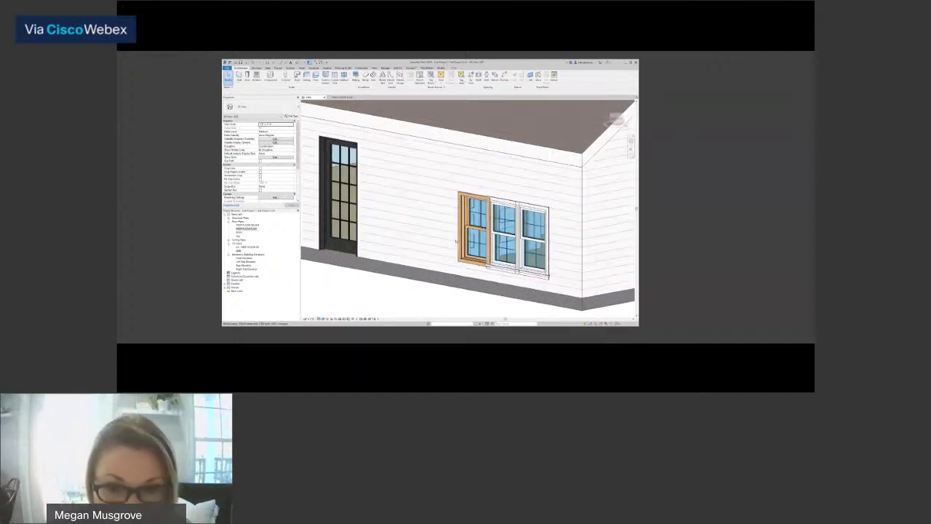
{"action": "left_click", "coordinate": [469, 230]}
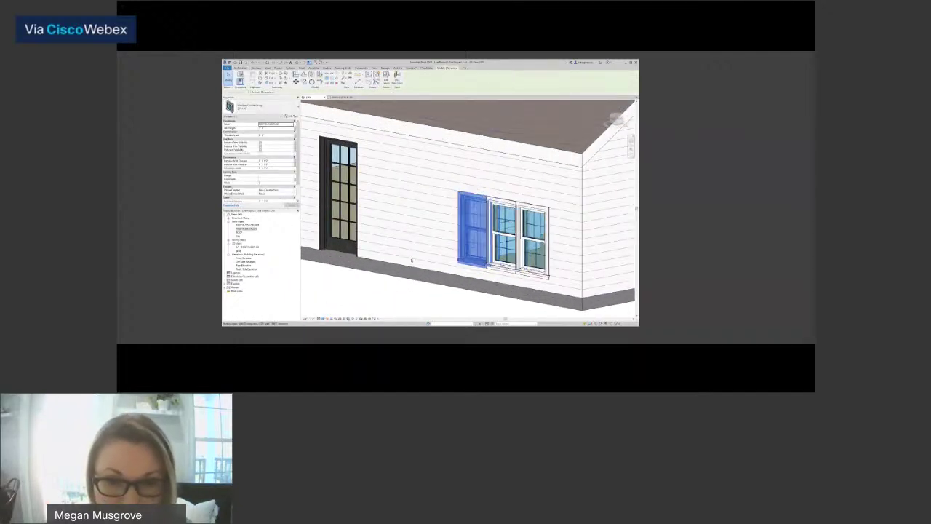
{"action": "key", "text": "Escape"}
{"action": "scroll", "coordinate": [410, 260], "scroll_direction": "down", "scroll_amount": 2}
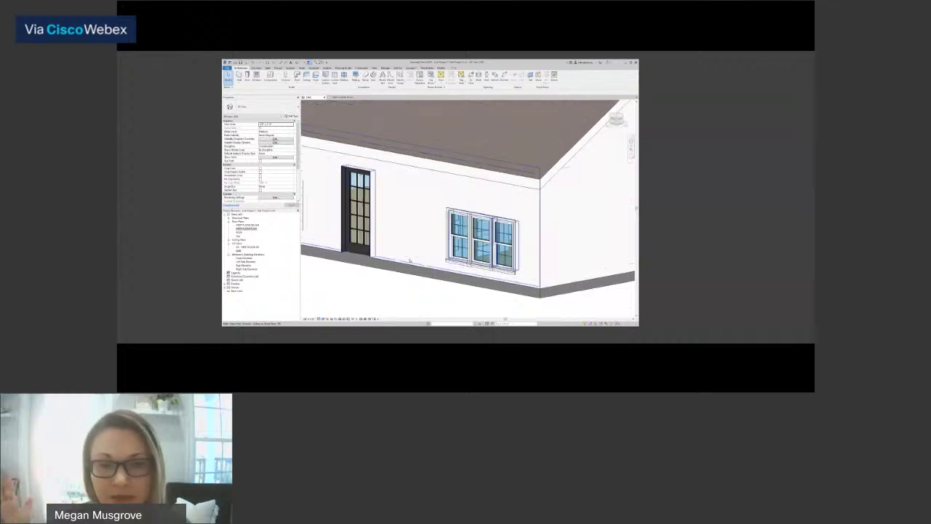
{"action": "scroll", "coordinate": [421, 257], "scroll_direction": "down", "scroll_amount": 2}
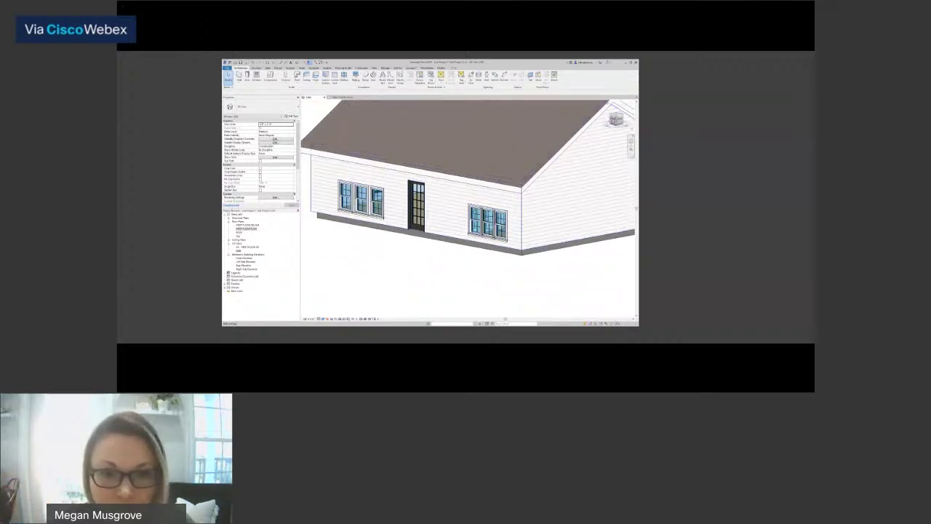
- Examine the double-hung window just left of the entry door and its instance properties in the straight-on front view
{"action": "left_click", "coordinate": [615, 119]}
{"action": "scroll", "coordinate": [463, 252], "scroll_direction": "up", "scroll_amount": 3}
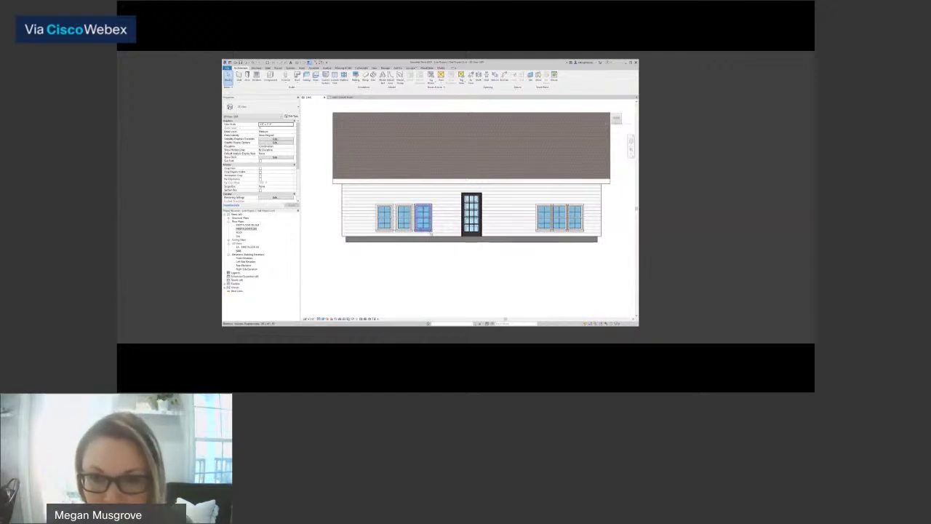
{"action": "scroll", "coordinate": [430, 232], "scroll_direction": "up", "scroll_amount": 3}
{"action": "left_click", "coordinate": [429, 230]}
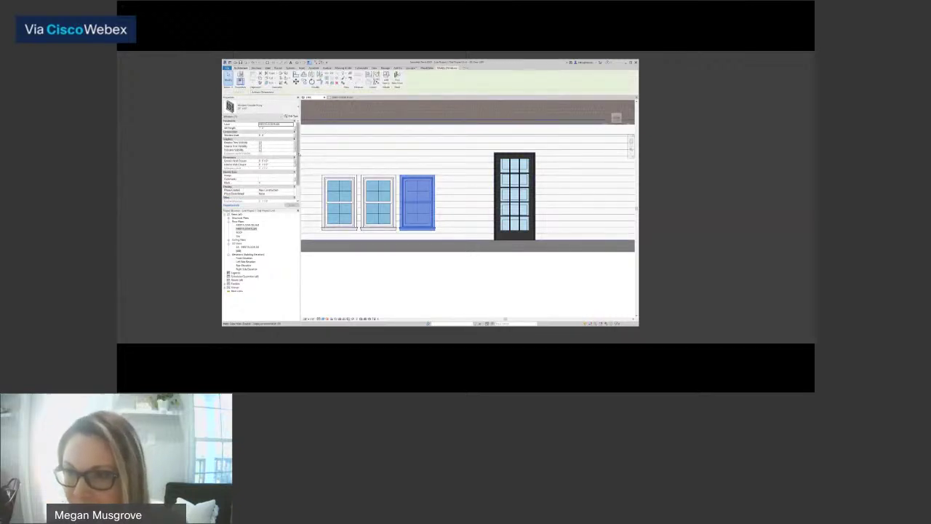
{"action": "scroll", "coordinate": [258, 157], "scroll_direction": "down", "scroll_amount": 2}
{"action": "left_click_drag", "start_coordinate": [299, 148], "coordinate": [299, 133]}
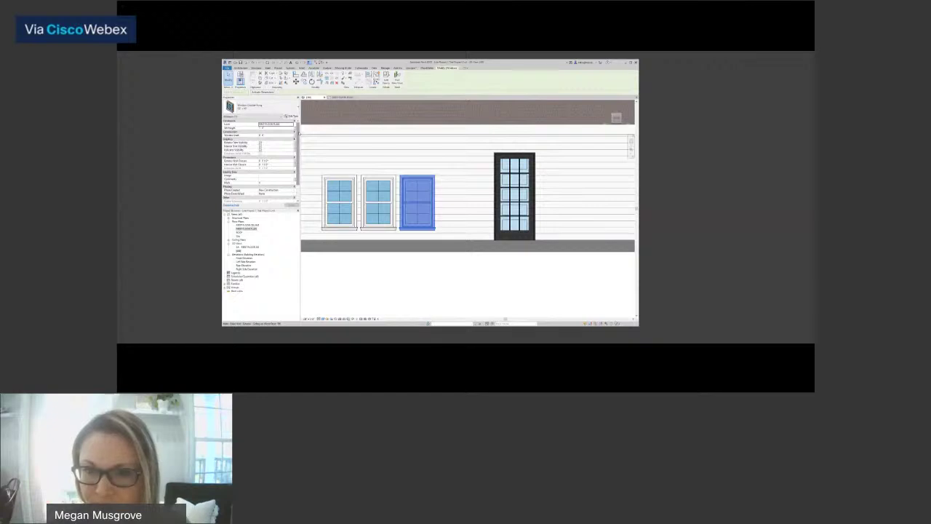
{"action": "left_click", "coordinate": [368, 272]}
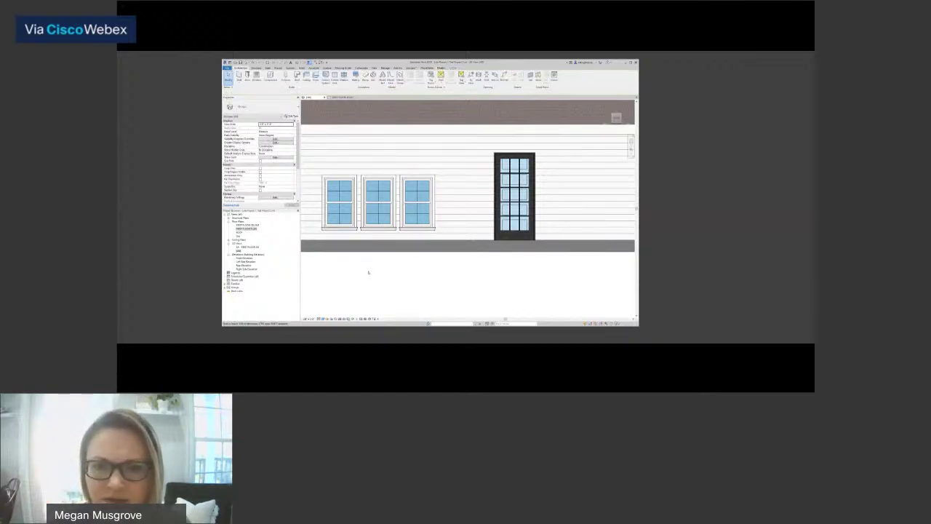
{"action": "scroll", "coordinate": [368, 272], "scroll_direction": "down", "scroll_amount": 2}
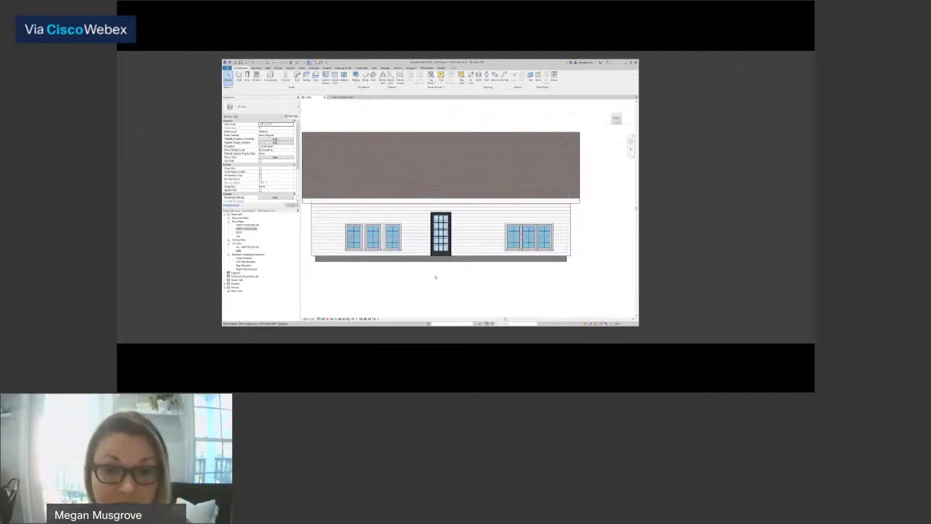
{"action": "middle_click_drag", "start_coordinate": [436, 277], "coordinate": [451, 281]}
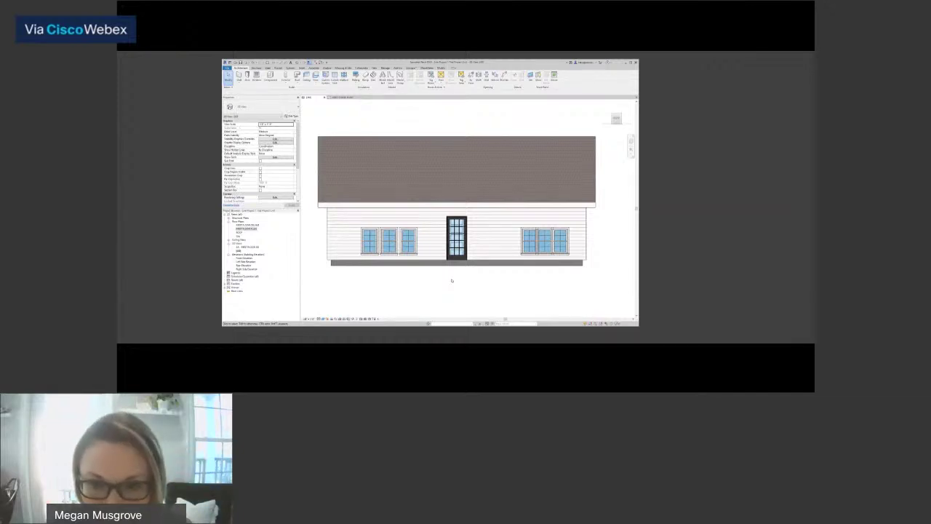
- Check the double-hung sizes available for the window just left of the entry door, keep its type, and move the window up the wall
{"action": "left_click", "coordinate": [410, 242]}
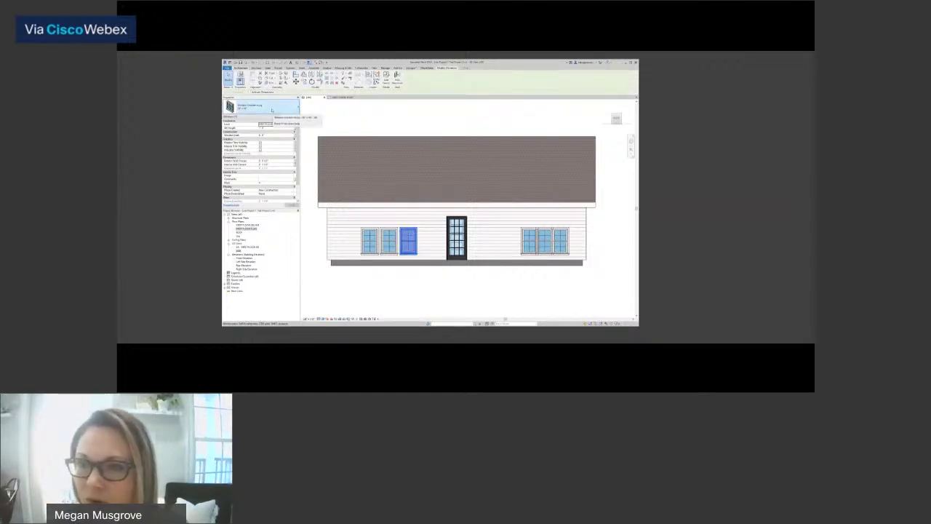
{"action": "left_click", "coordinate": [272, 110]}
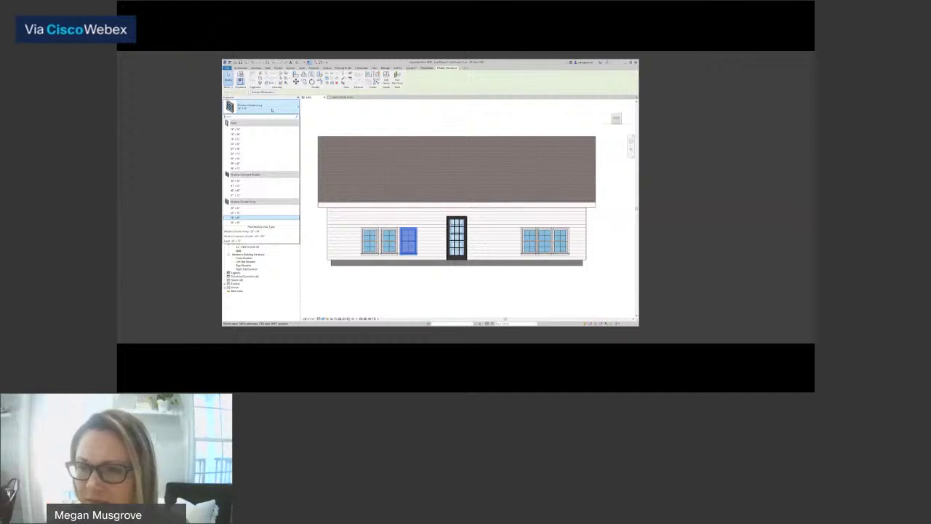
{"action": "left_click", "coordinate": [265, 218]}
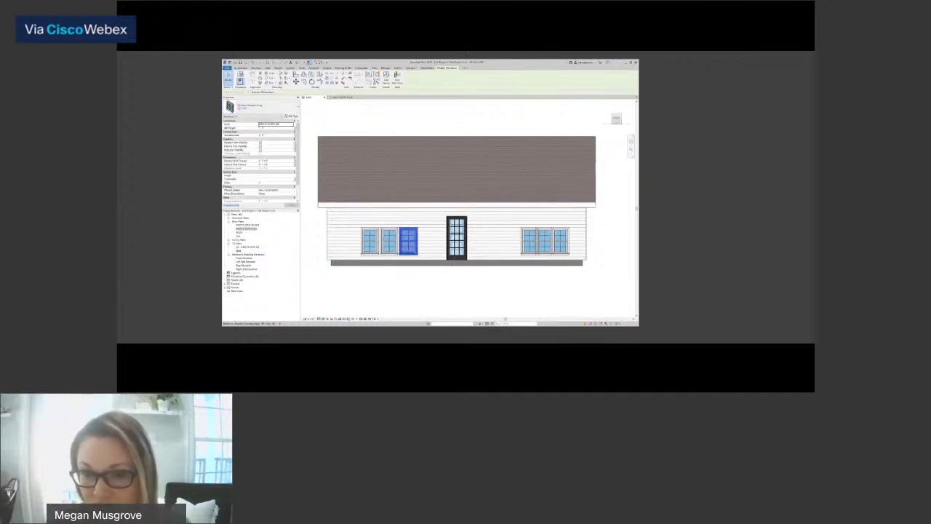
{"action": "scroll", "coordinate": [415, 253], "scroll_direction": "up", "scroll_amount": 3}
{"action": "left_click_drag", "start_coordinate": [401, 254], "coordinate": [408, 242]}
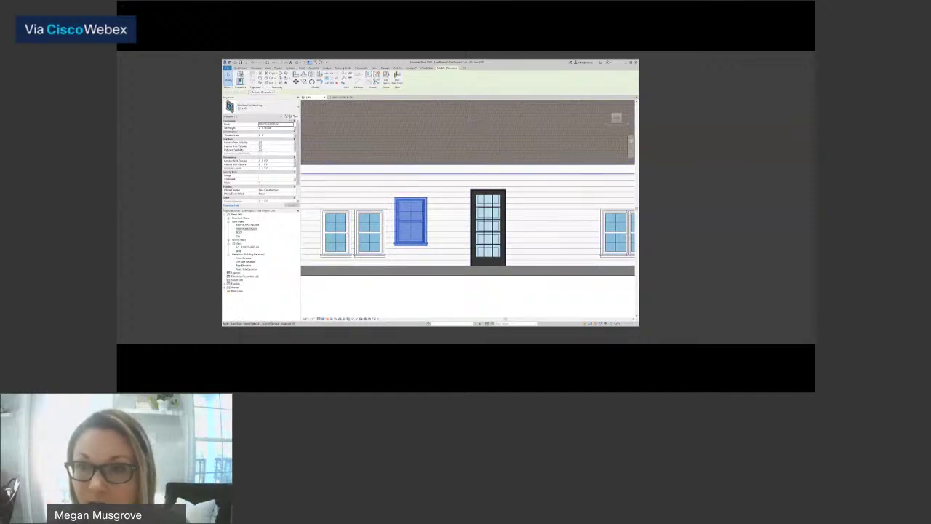
- Duplicate the selected window's double-hung type under a new size name
{"action": "left_click", "coordinate": [290, 117]}
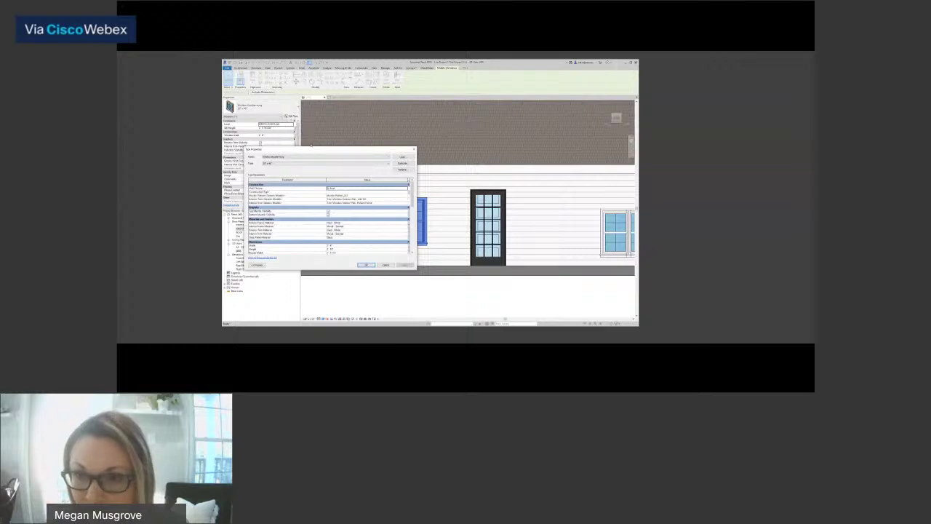
{"action": "left_click_drag", "start_coordinate": [315, 150], "coordinate": [285, 123]}
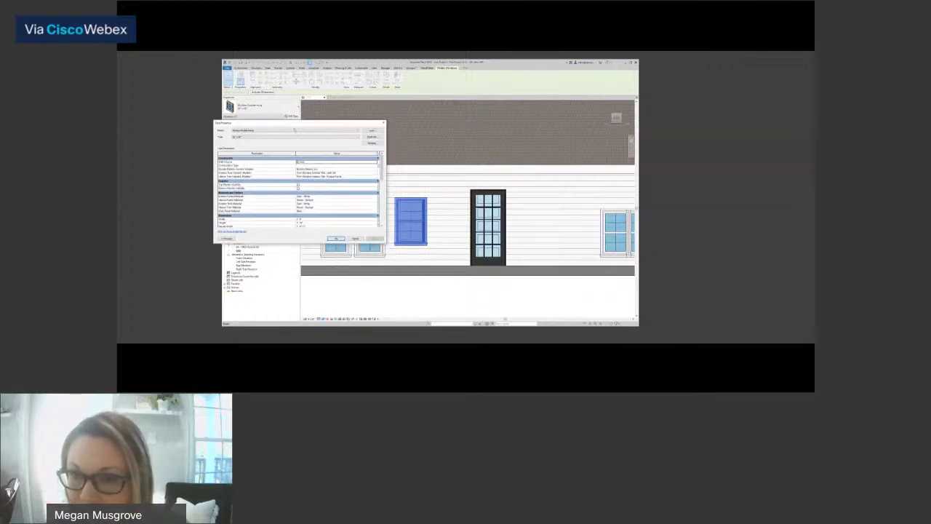
{"action": "left_click", "coordinate": [356, 137]}
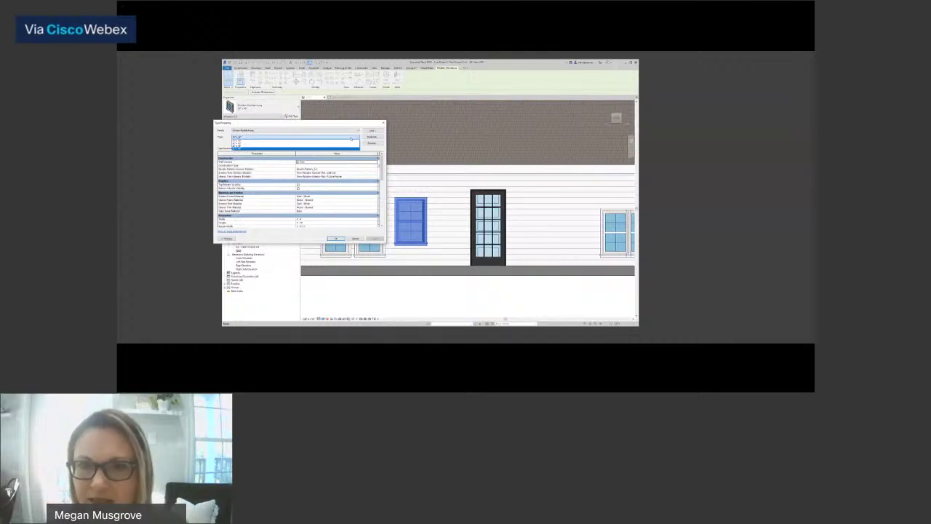
{"action": "left_click", "coordinate": [351, 138]}
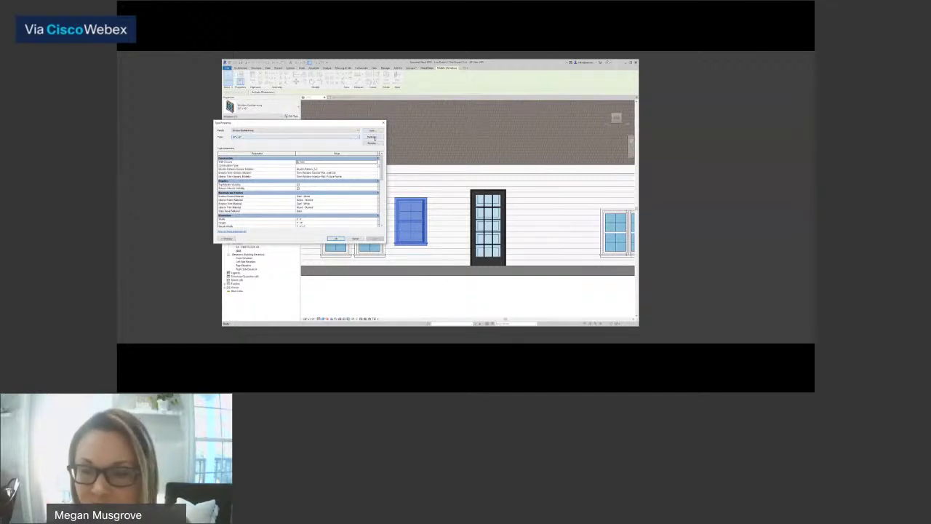
{"action": "left_click", "coordinate": [372, 137]}
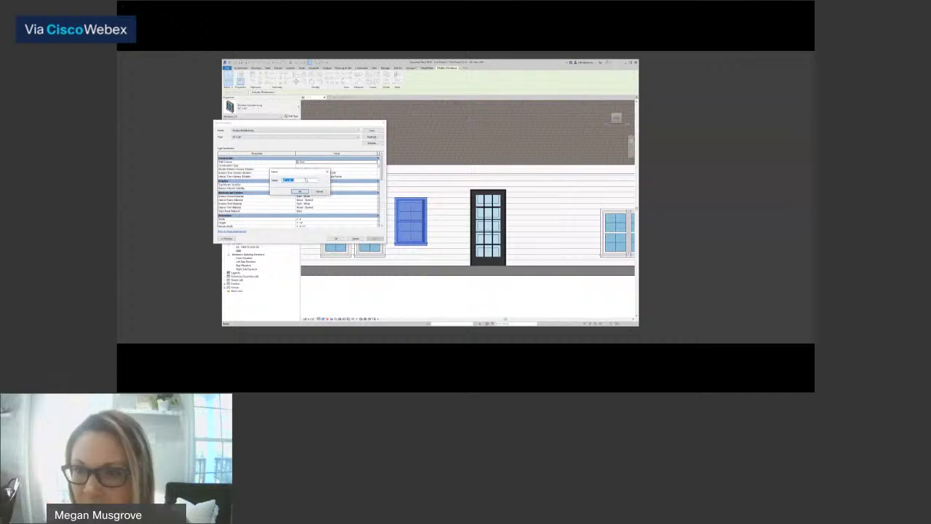
{"action": "left_click", "coordinate": [306, 180]}
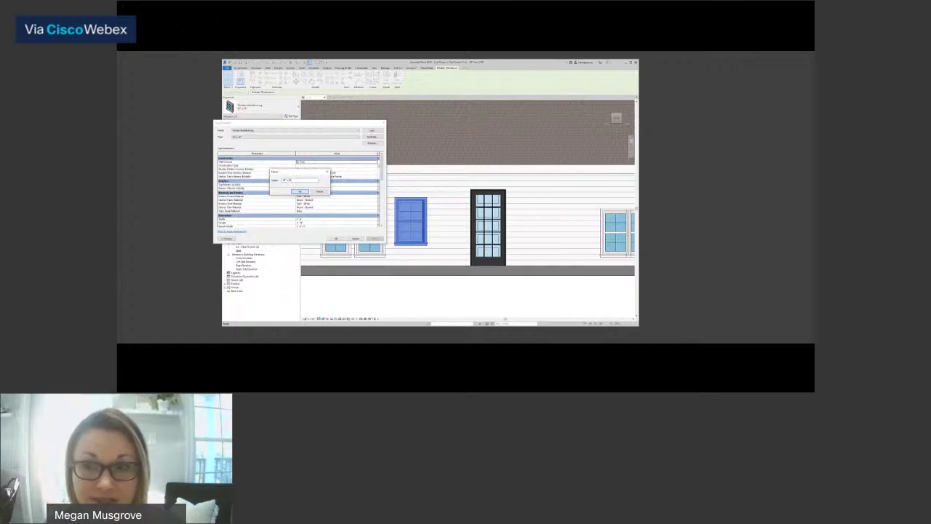
{"action": "left_click", "coordinate": [301, 191]}
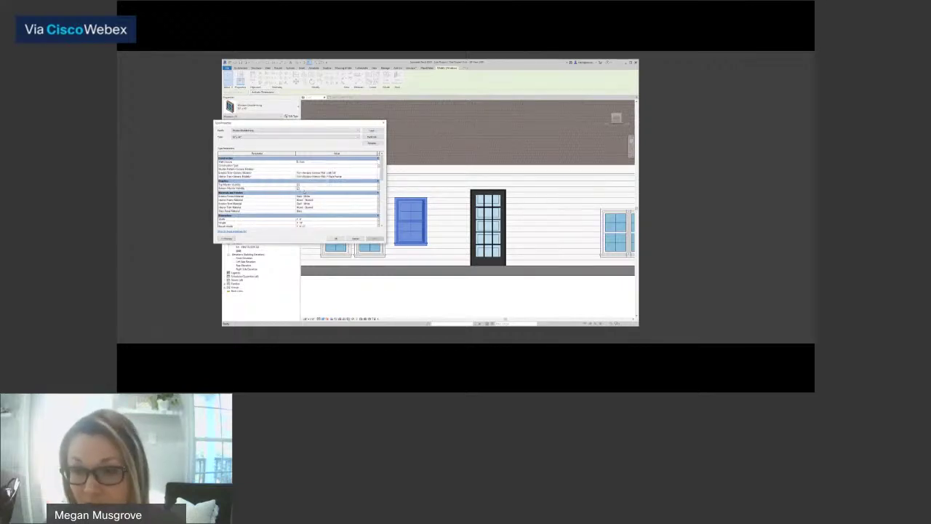
- Increase the Height dimension of the duplicated double-hung type and apply it to the selected window
{"action": "scroll", "coordinate": [349, 190], "scroll_direction": "down", "scroll_amount": 2}
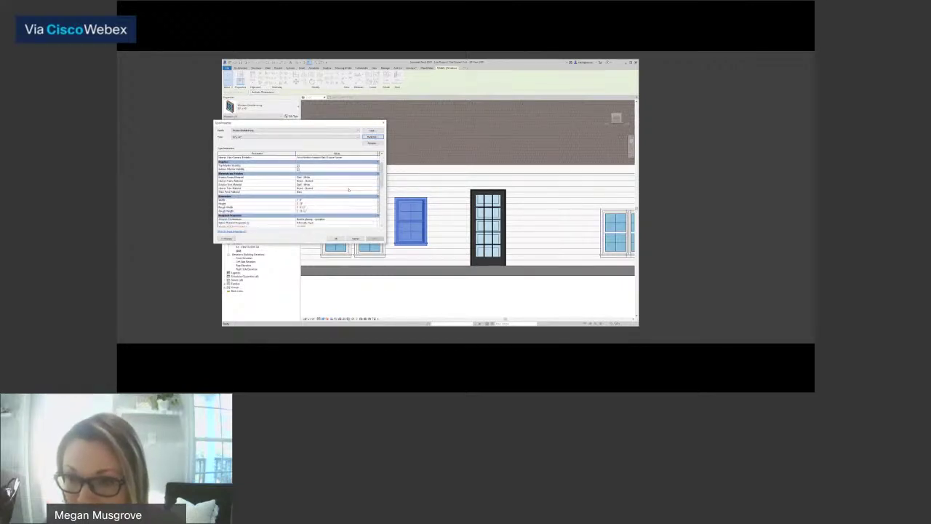
{"action": "scroll", "coordinate": [347, 191], "scroll_direction": "down", "scroll_amount": 2}
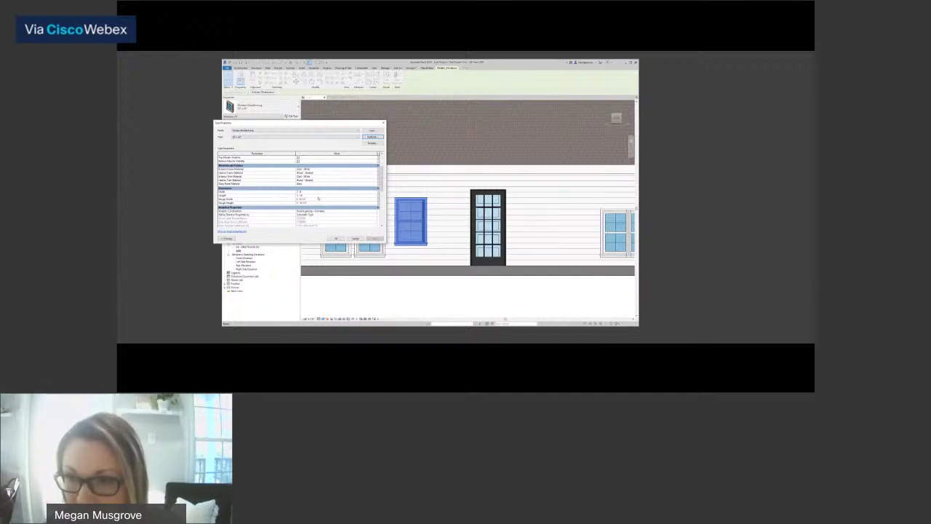
{"action": "left_click", "coordinate": [318, 195]}
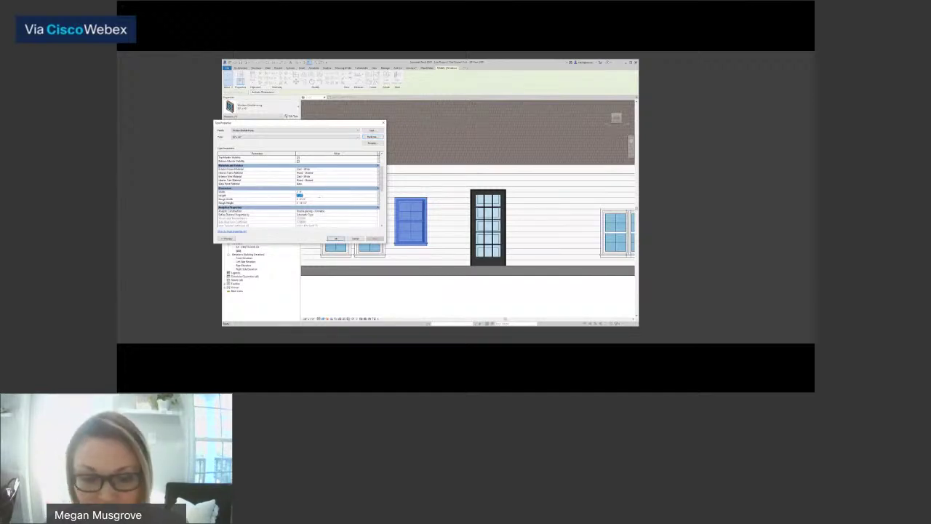
{"action": "type", "text": "6"}
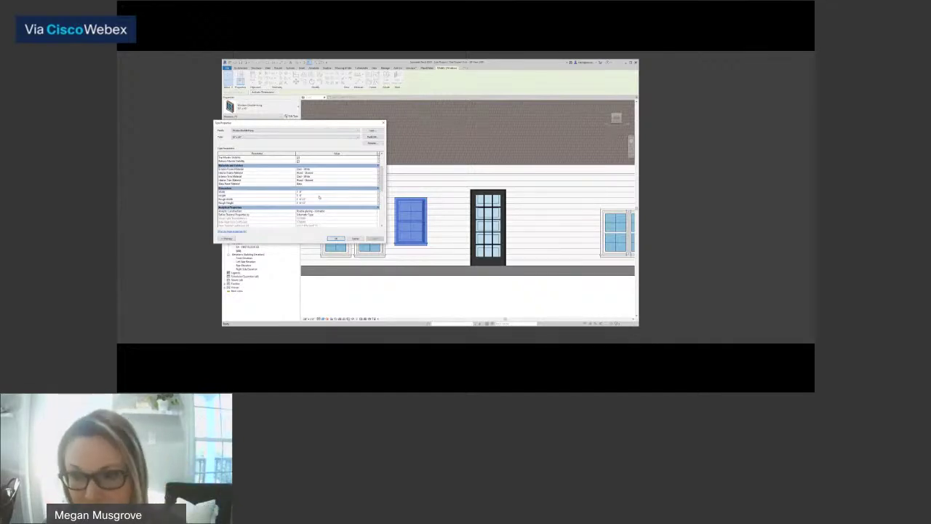
{"action": "left_click", "coordinate": [334, 240]}
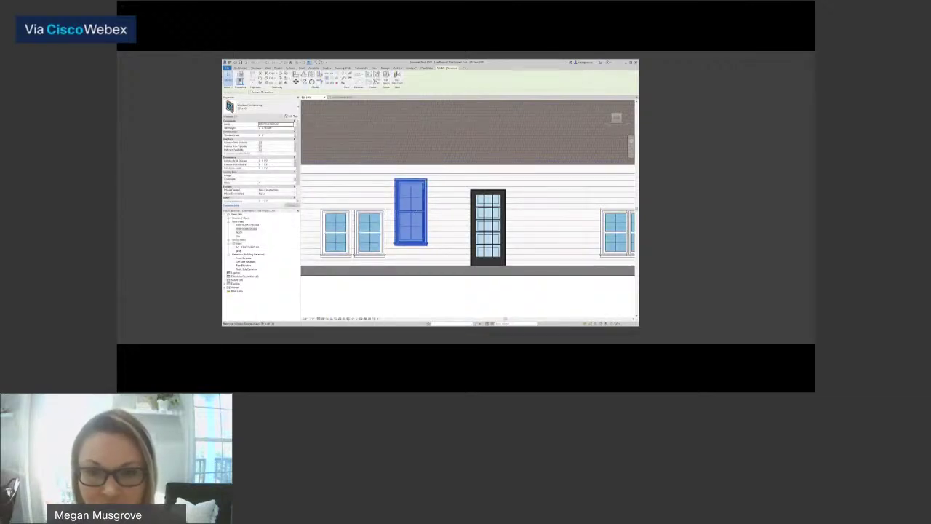
- Move the taller window slightly down the wall and toward the neighbouring pair of windows, leaving it deselected
{"action": "left_click_drag", "start_coordinate": [416, 212], "coordinate": [413, 218]}
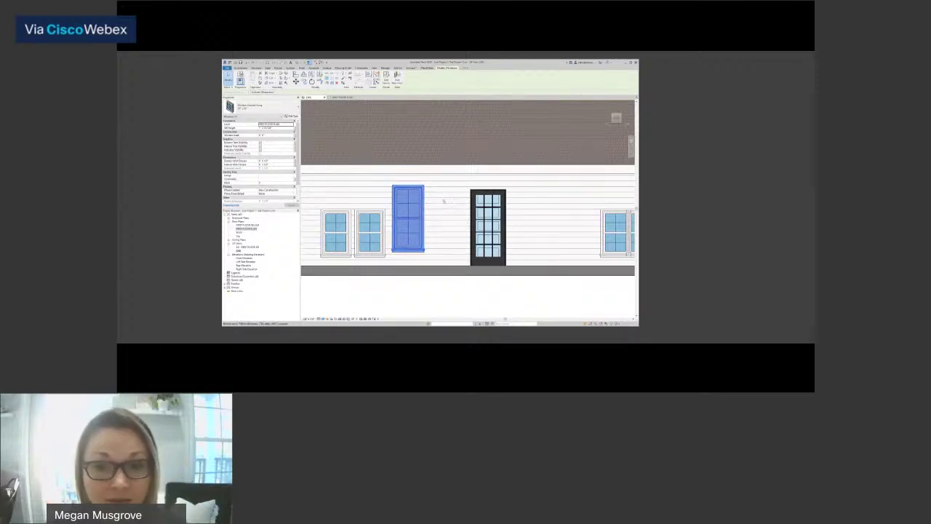
{"action": "key", "text": "Escape"}
{"action": "scroll", "coordinate": [443, 204], "scroll_direction": "down", "scroll_amount": 2}
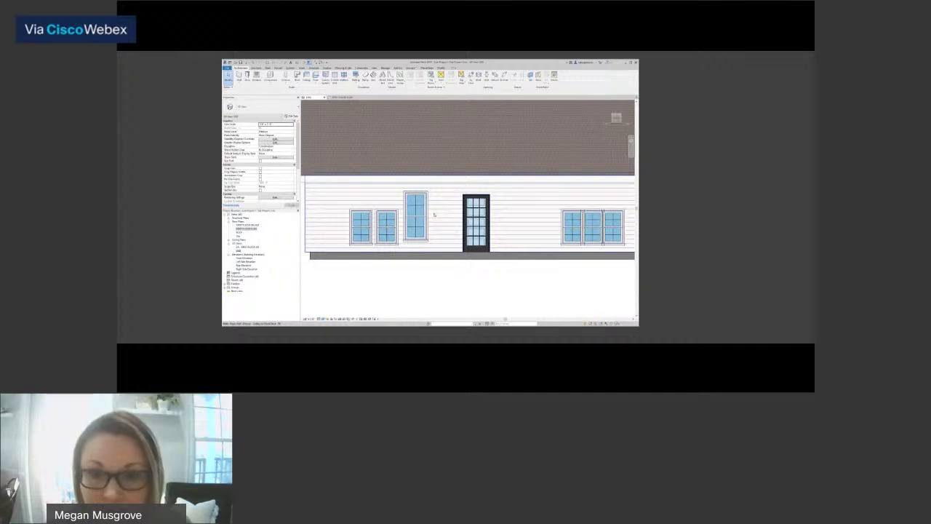
{"action": "scroll", "coordinate": [538, 218], "scroll_direction": "down", "scroll_amount": 1}
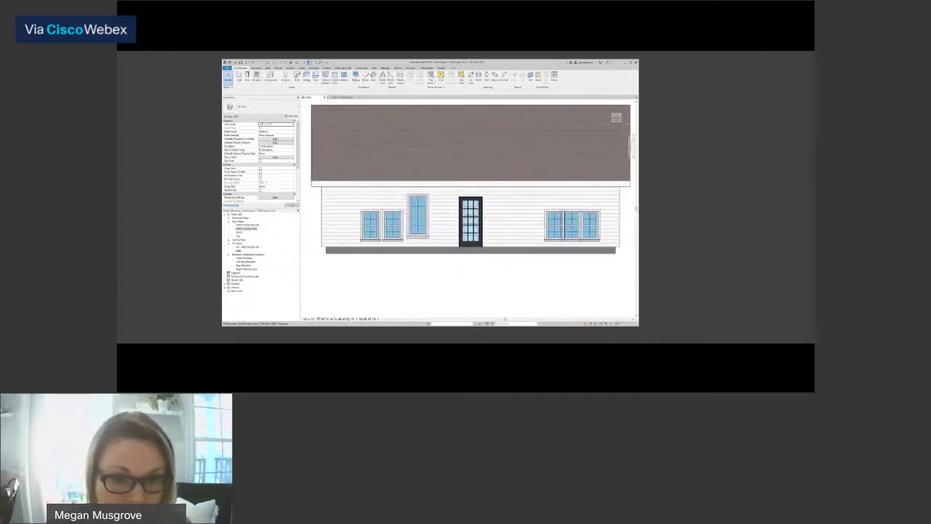
- Delete the middle window from each of the two front window groups beside the entry door
{"action": "left_click", "coordinate": [573, 229]}
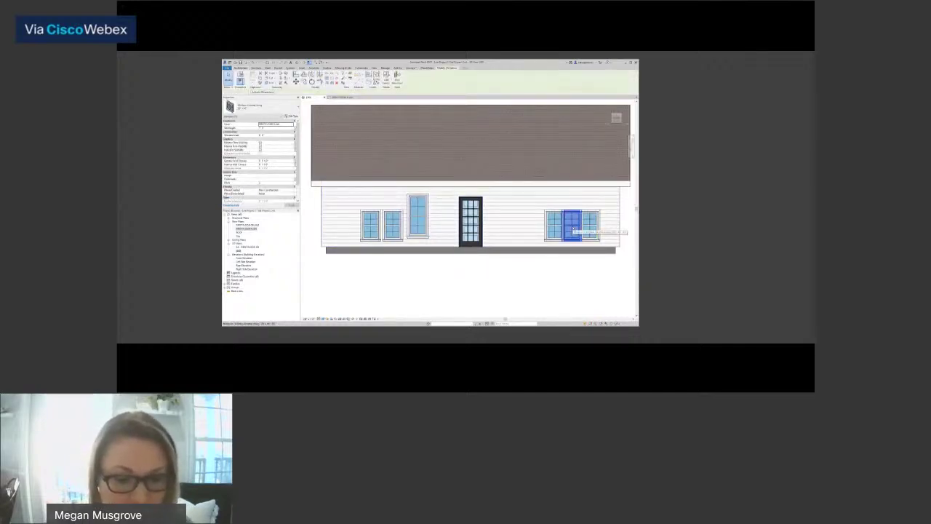
{"action": "key", "text": "Delete"}
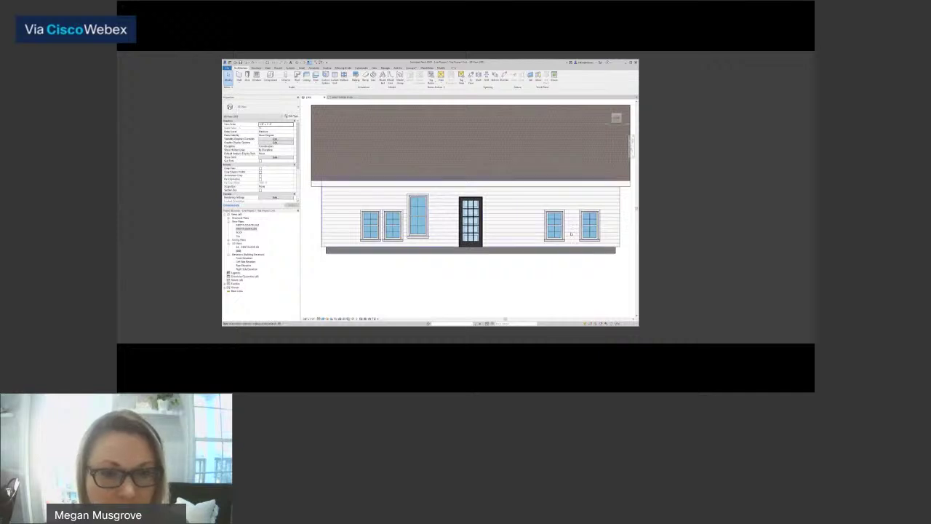
{"action": "left_click", "coordinate": [399, 228]}
{"action": "key", "text": "Delete"}
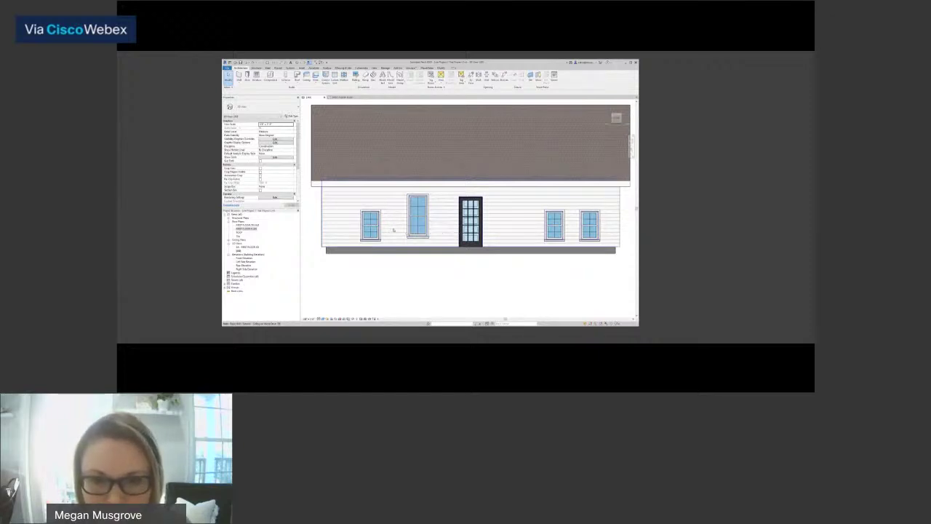
- Match the three remaining short front windows to the taller double-hung window's type with Match Type Properties
{"action": "mouse_move", "coordinate": [394, 223]}
{"action": "middle_mouse_down"}
{"action": "mouse_move", "coordinate": [378, 230]}
{"action": "mouse_move", "coordinate": [395, 235]}
{"action": "middle_mouse_up"}
{"action": "scroll", "coordinate": [376, 230], "scroll_direction": "up", "scroll_amount": 1}
{"action": "scroll", "coordinate": [378, 231], "scroll_direction": "down", "scroll_amount": 2}
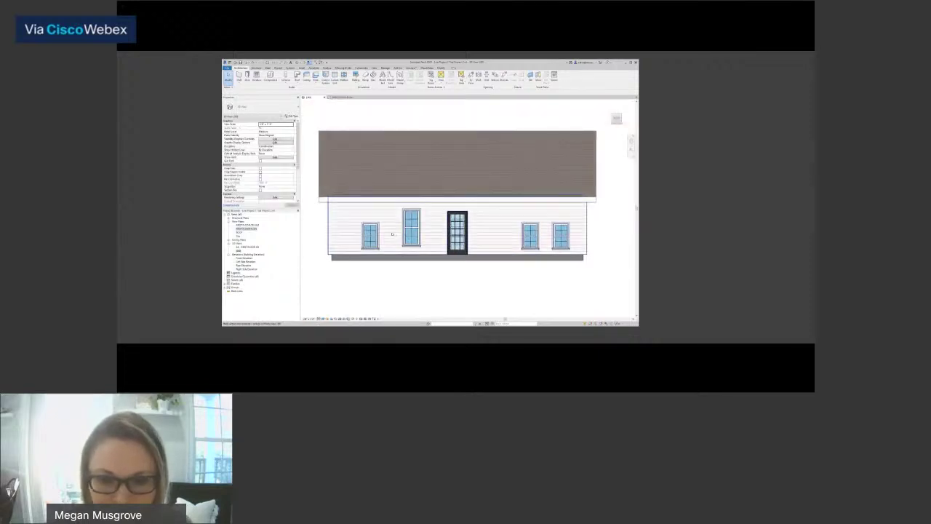
{"action": "left_click", "coordinate": [389, 238]}
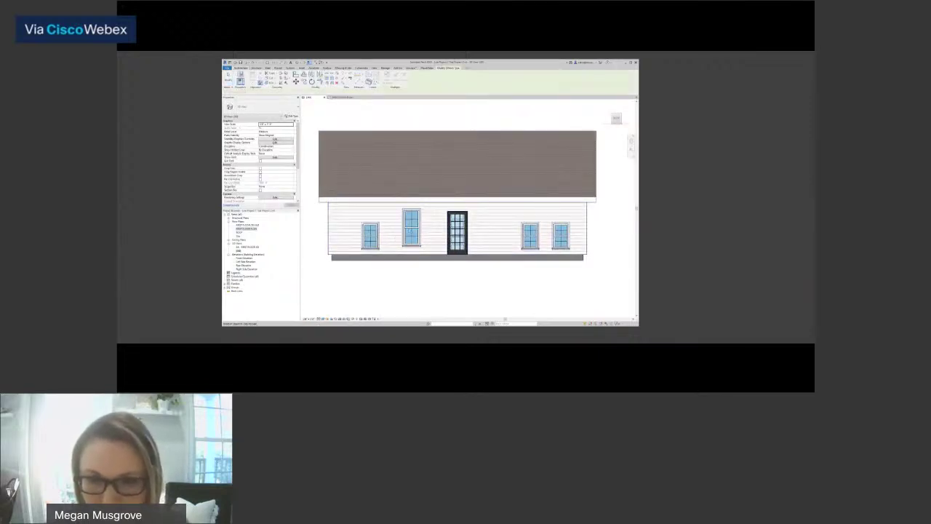
{"action": "left_click", "coordinate": [412, 232]}
{"action": "left_click", "coordinate": [530, 235], "text": "ctrl"}
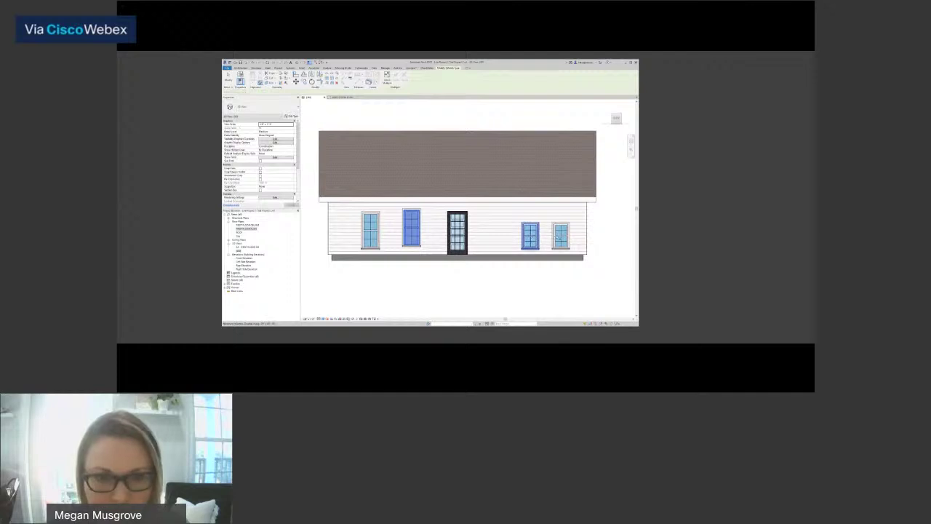
{"action": "key", "text": "Escape"}
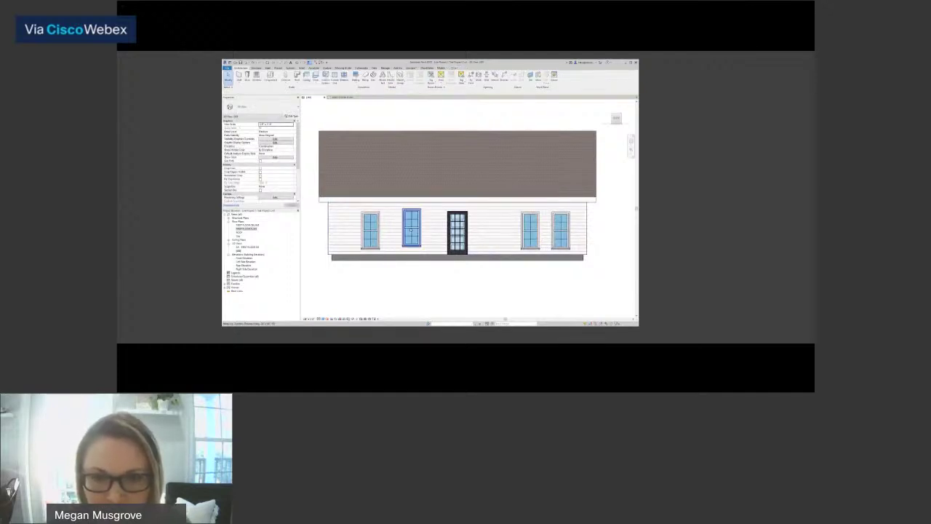
- Select the four front windows together and review their shared instance properties, from the level and sill height through the head height
{"action": "left_click", "coordinate": [411, 231]}
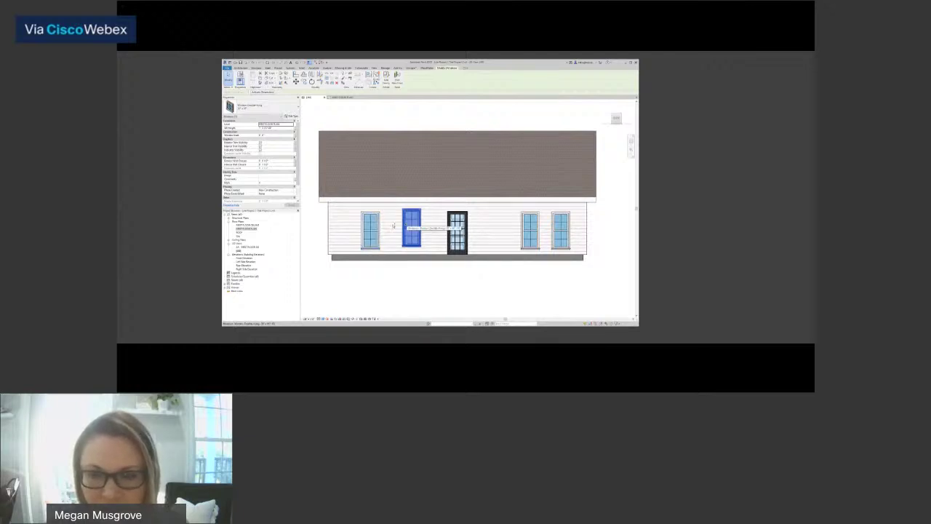
{"action": "left_click", "coordinate": [370, 231], "text": "ctrl"}
{"action": "left_click", "coordinate": [530, 231], "text": "ctrl"}
{"action": "left_click", "coordinate": [561, 231], "text": "ctrl"}
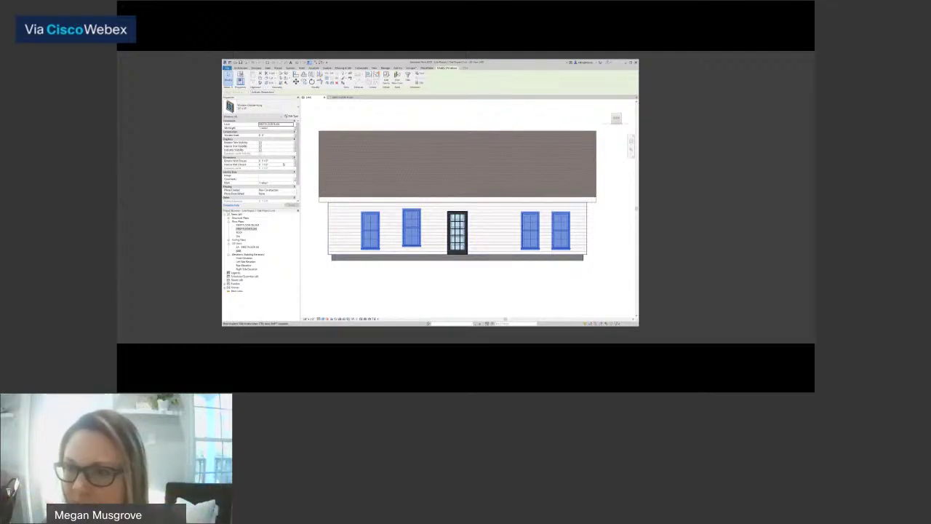
{"action": "scroll", "coordinate": [280, 168], "scroll_direction": "down", "scroll_amount": 2}
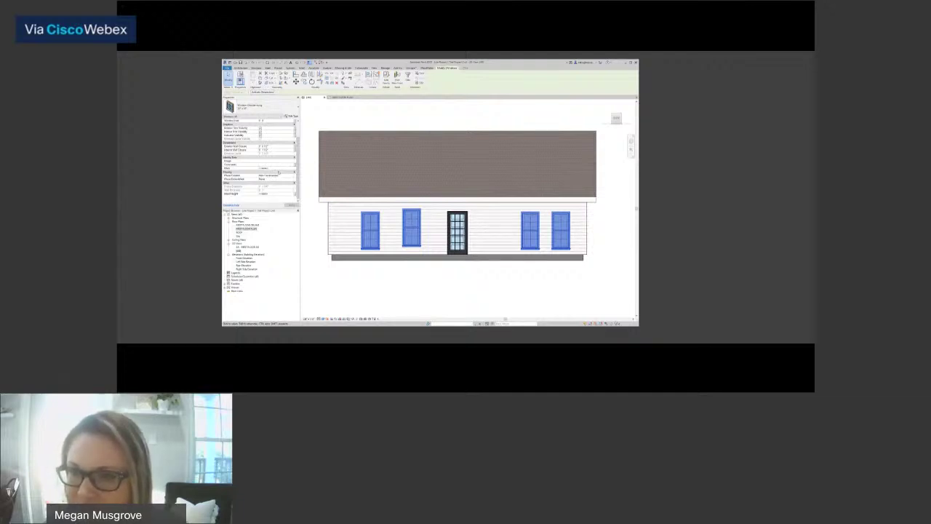
{"action": "scroll", "coordinate": [279, 172], "scroll_direction": "up", "scroll_amount": 2}
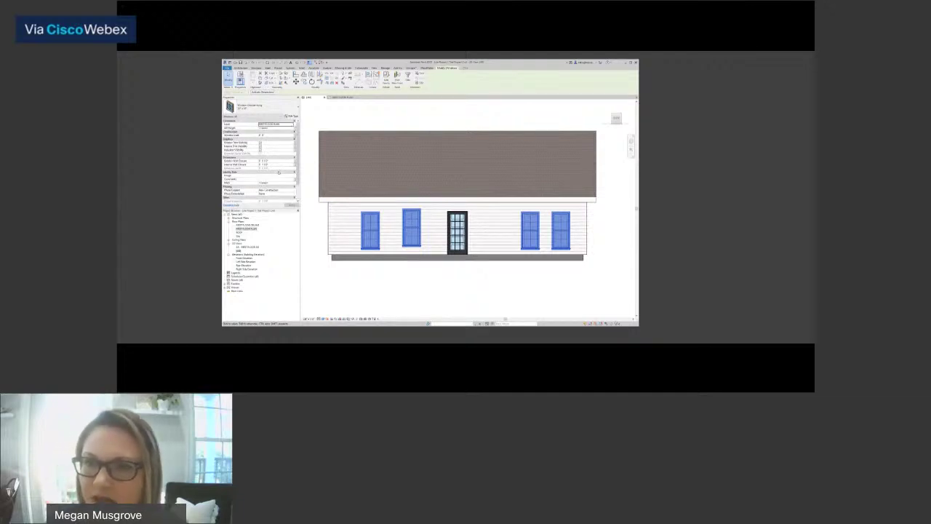
{"action": "scroll", "coordinate": [281, 171], "scroll_direction": "down", "scroll_amount": 2}
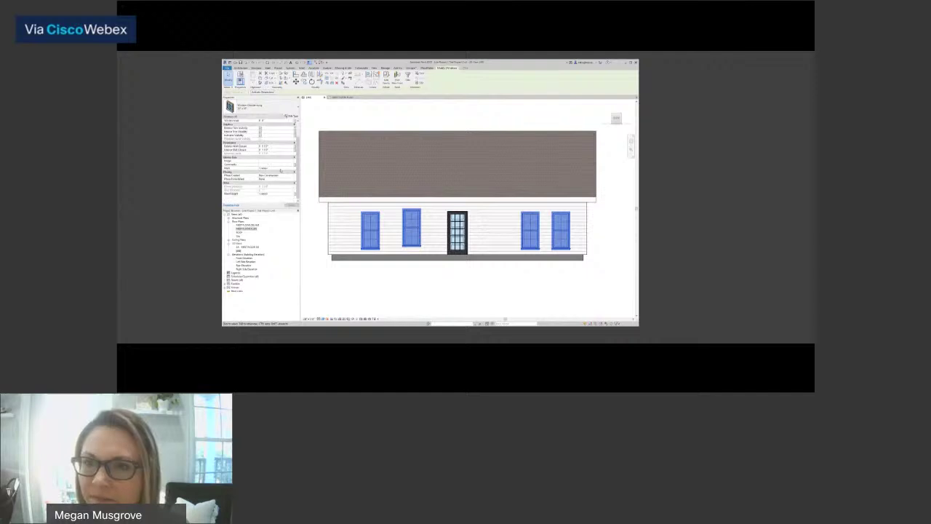
{"action": "scroll", "coordinate": [281, 171], "scroll_direction": "up", "scroll_amount": 2}
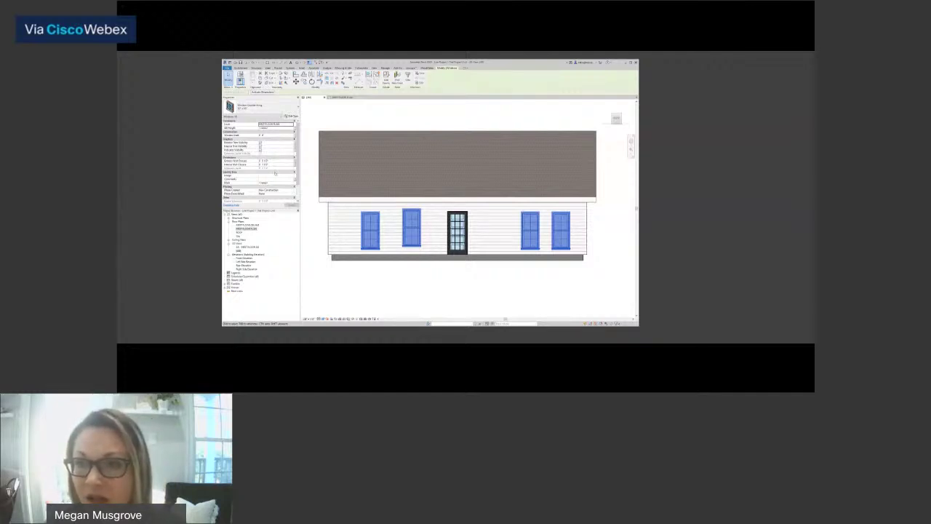
{"action": "scroll", "coordinate": [275, 172], "scroll_direction": "down", "scroll_amount": 2}
{"action": "scroll", "coordinate": [275, 172], "scroll_direction": "up", "scroll_amount": 2}
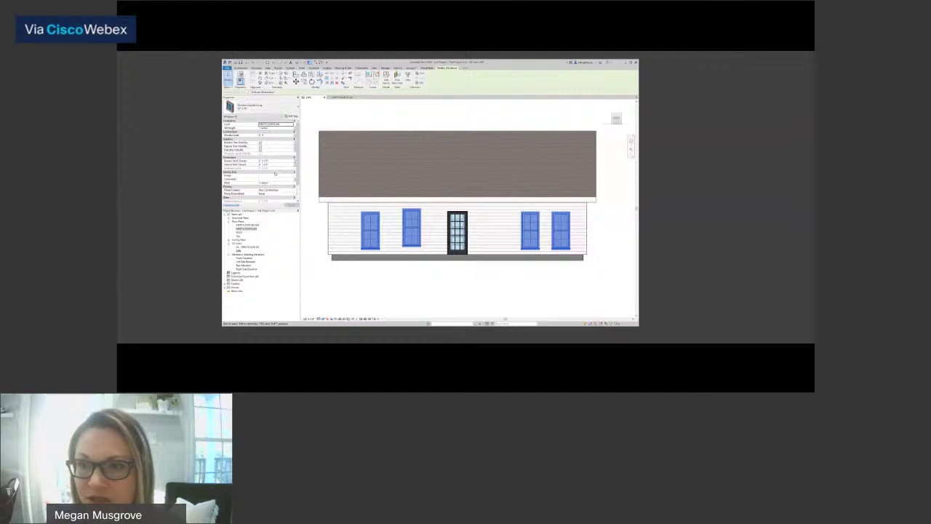
{"action": "scroll", "coordinate": [275, 172], "scroll_direction": "down", "scroll_amount": 2}
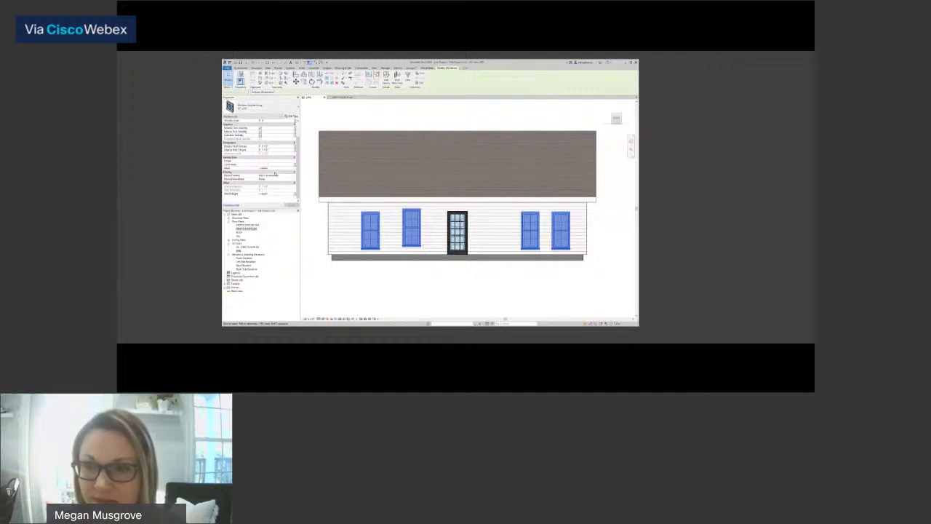
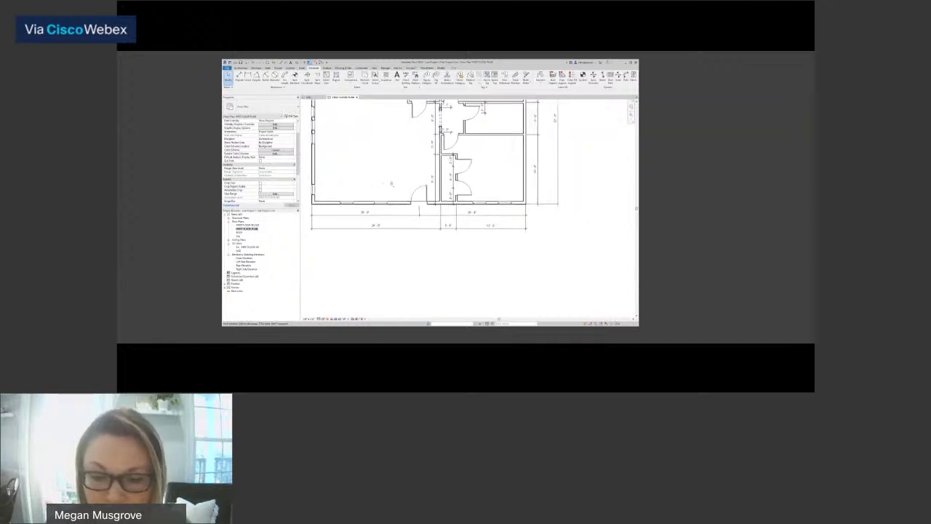
- Add an aligned dimension string along the front wall from the exterior corner through both nearby window centers to the closet wall
{"action": "key", "text": "d"}
{"action": "key", "text": "i"}
{"action": "scroll", "coordinate": [528, 207], "scroll_direction": "up", "scroll_amount": 5}
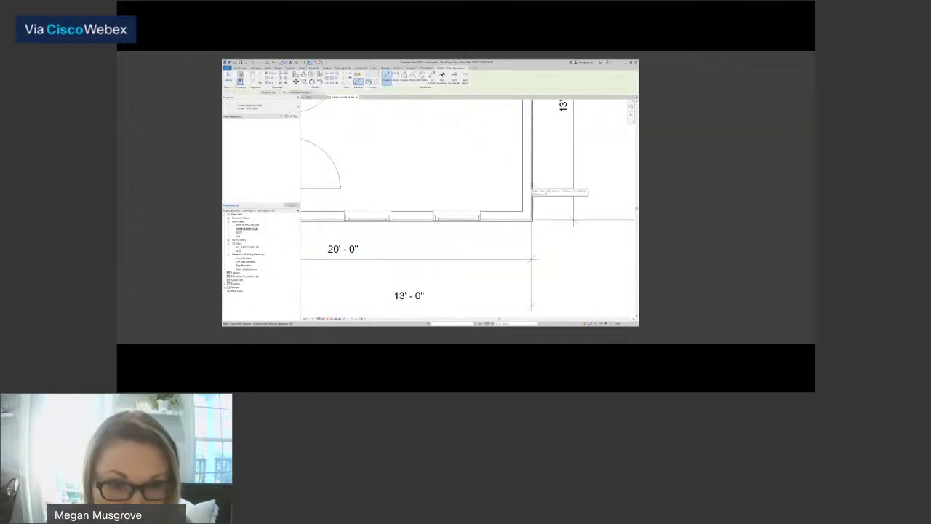
{"action": "scroll", "coordinate": [574, 220], "scroll_direction": "down", "scroll_amount": 3}
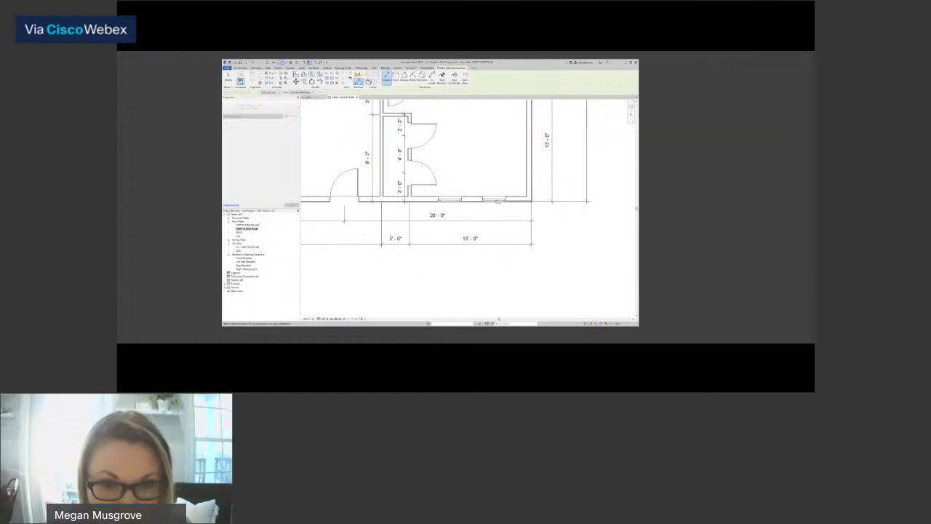
{"action": "left_click", "coordinate": [497, 200]}
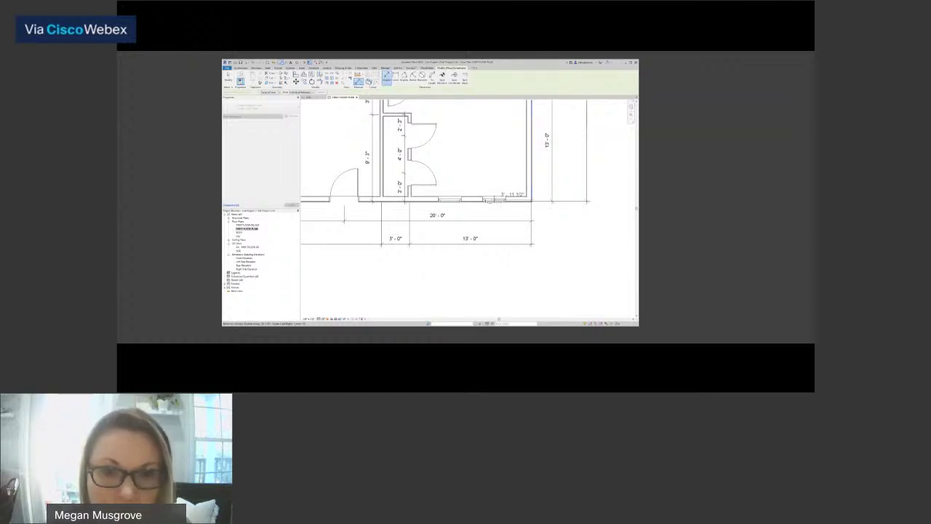
{"action": "left_click", "coordinate": [451, 201]}
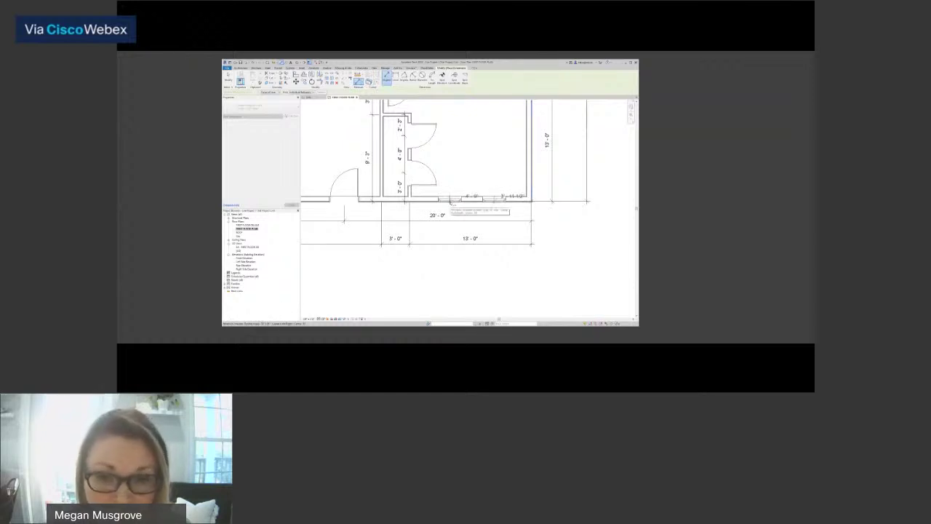
{"action": "scroll", "coordinate": [408, 201], "scroll_direction": "up", "scroll_amount": 5}
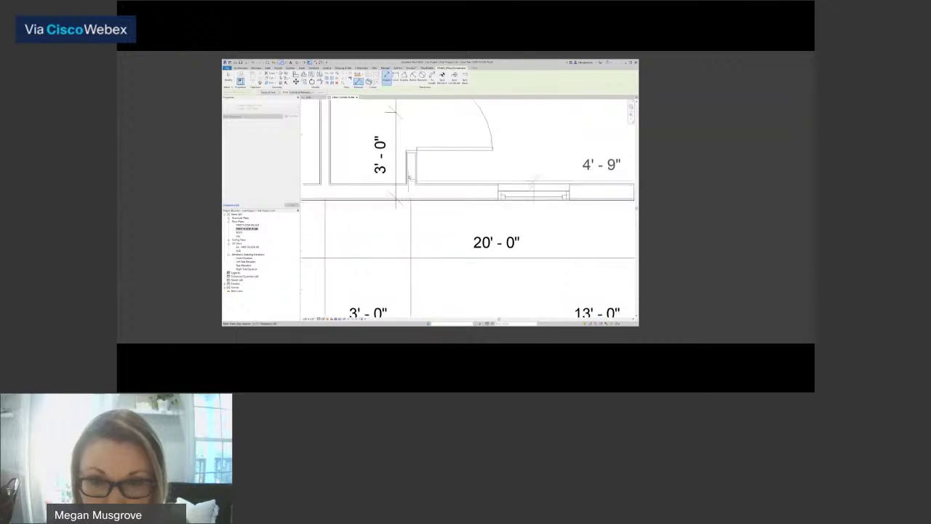
{"action": "left_click", "coordinate": [409, 177]}
{"action": "scroll", "coordinate": [408, 191], "scroll_direction": "down", "scroll_amount": 5}
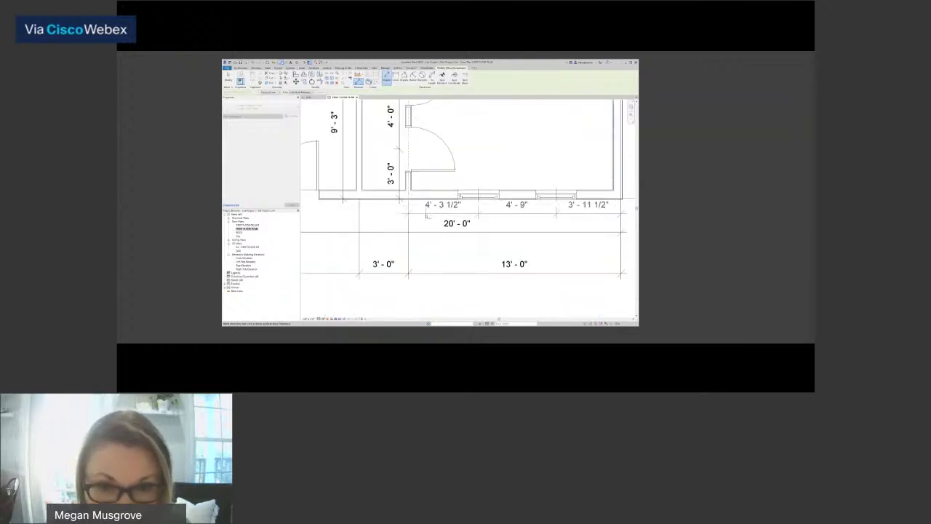
{"action": "left_click", "coordinate": [427, 218]}
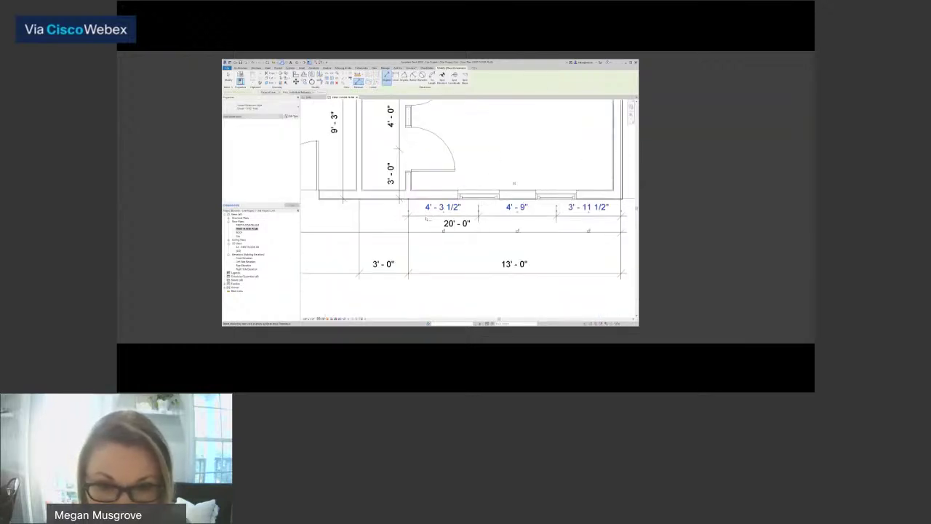
{"action": "scroll", "coordinate": [427, 218], "scroll_direction": "down", "scroll_amount": 4}
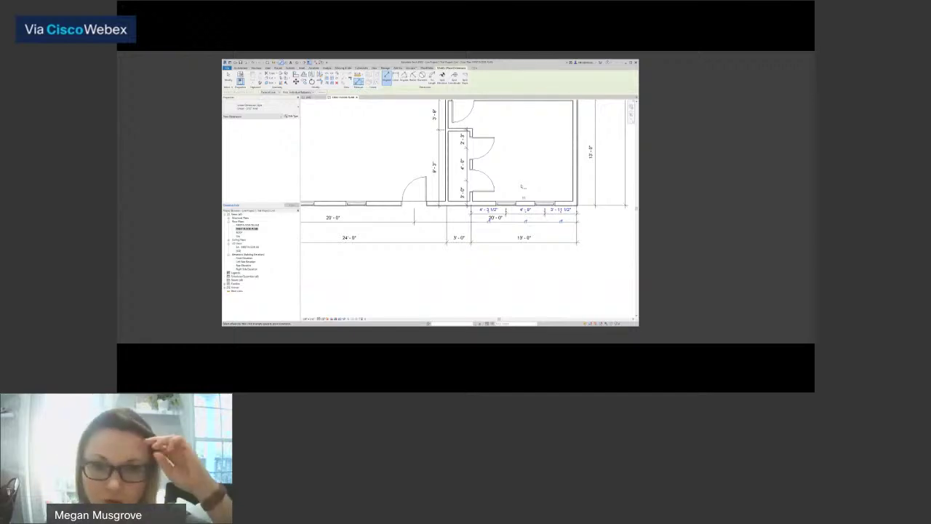
{"action": "key", "text": "Escape"}
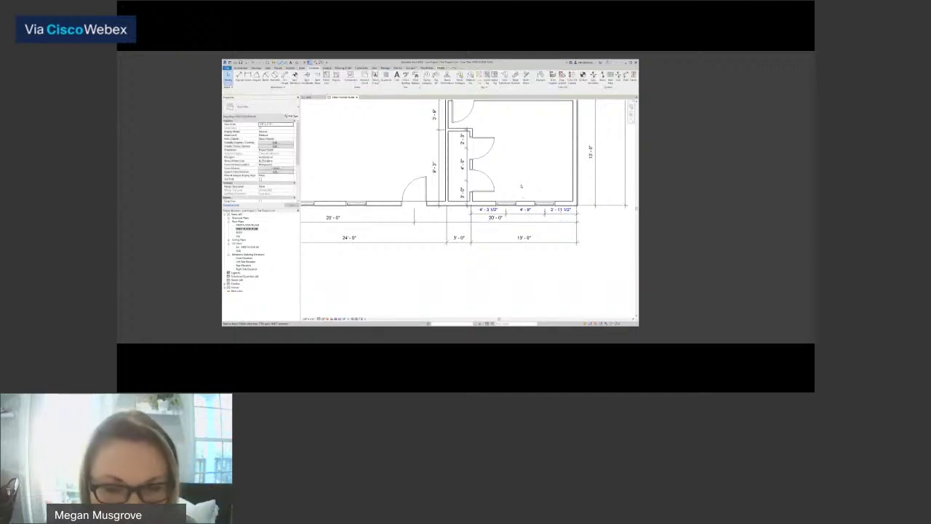
- Delete the separate dimension string running from the closet wall through the two windows to the exterior corner
{"action": "scroll", "coordinate": [521, 186], "scroll_direction": "down", "scroll_amount": 1}
{"action": "middle_click_drag", "start_coordinate": [484, 211], "coordinate": [514, 214]}
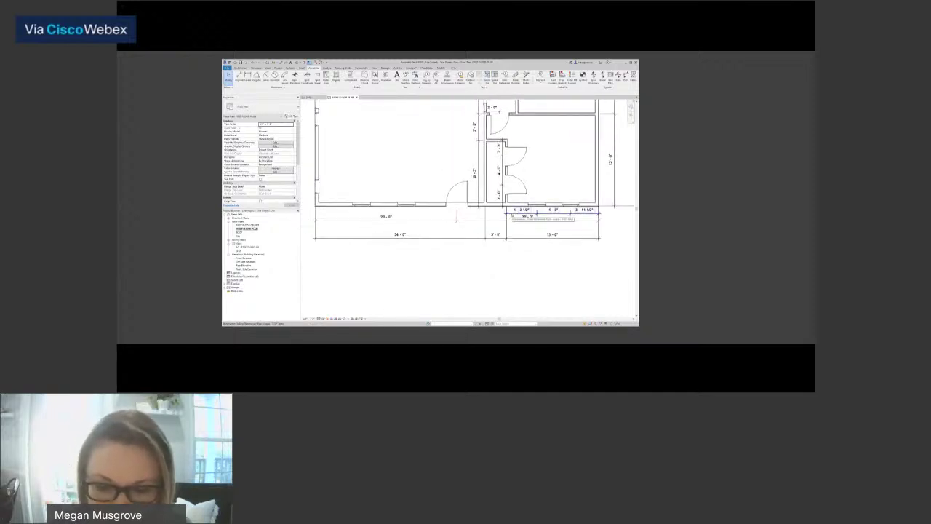
{"action": "key", "text": "d"}
{"action": "key", "text": "i"}
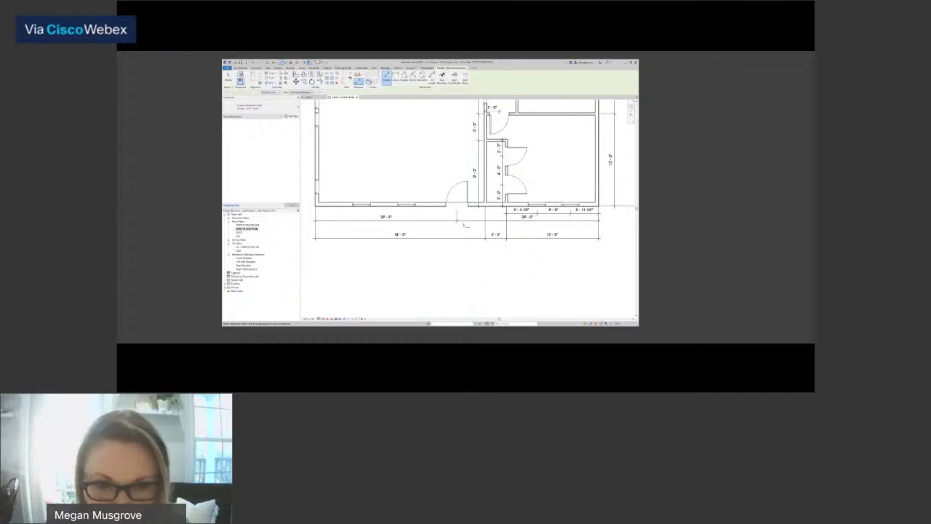
{"action": "key", "text": "Escape"}
{"action": "key", "text": "Escape"}
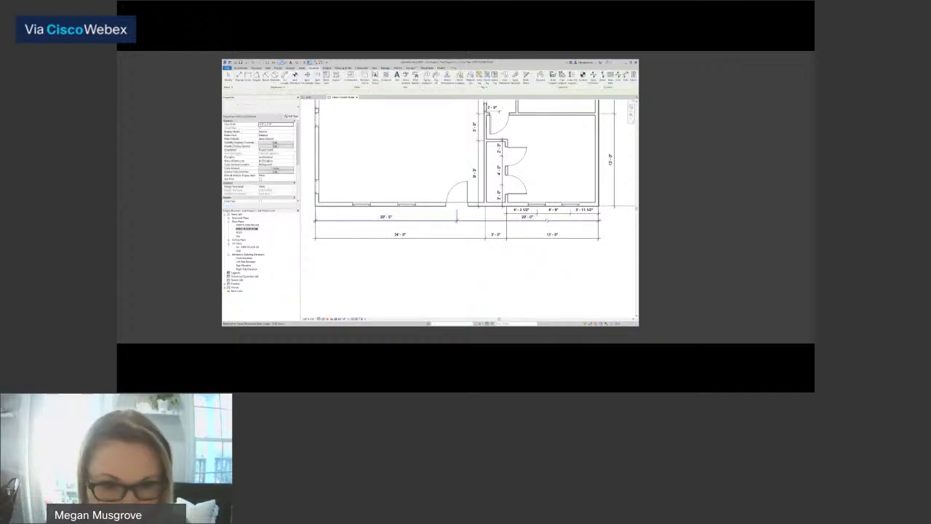
{"action": "left_click", "coordinate": [547, 215]}
{"action": "key", "text": "Delete"}
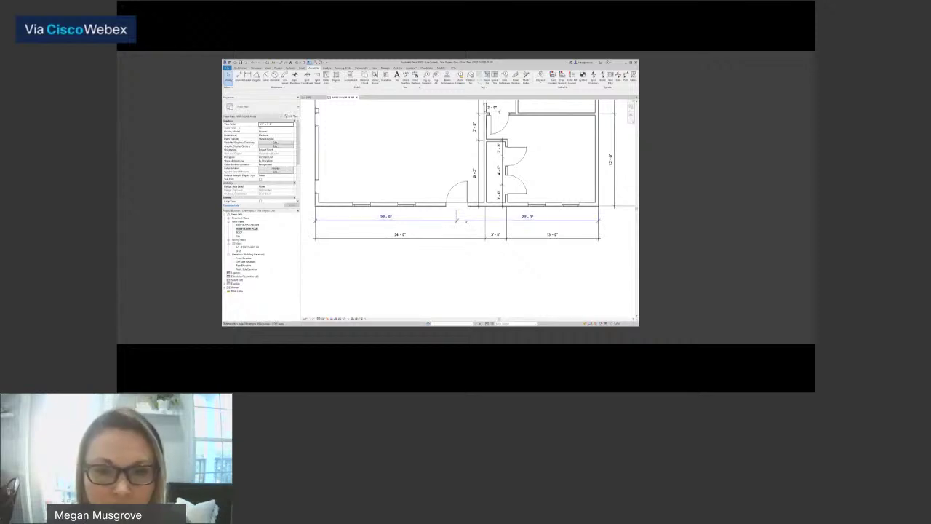
- Edit the witness lines of the front wall's door dimension string to include the centers of the two windows in the large room
{"action": "left_click", "coordinate": [464, 221]}
{"action": "left_click", "coordinate": [436, 82]}
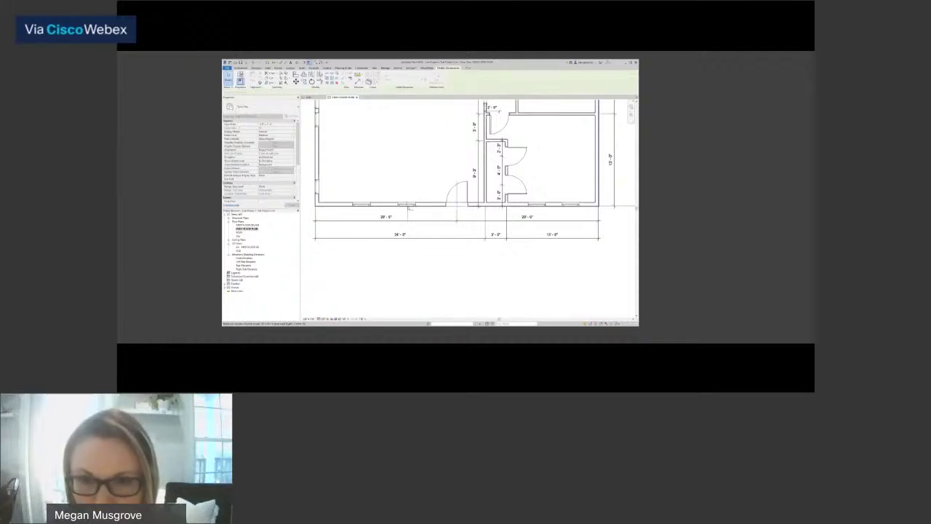
{"action": "scroll", "coordinate": [409, 209], "scroll_direction": "up", "scroll_amount": 3}
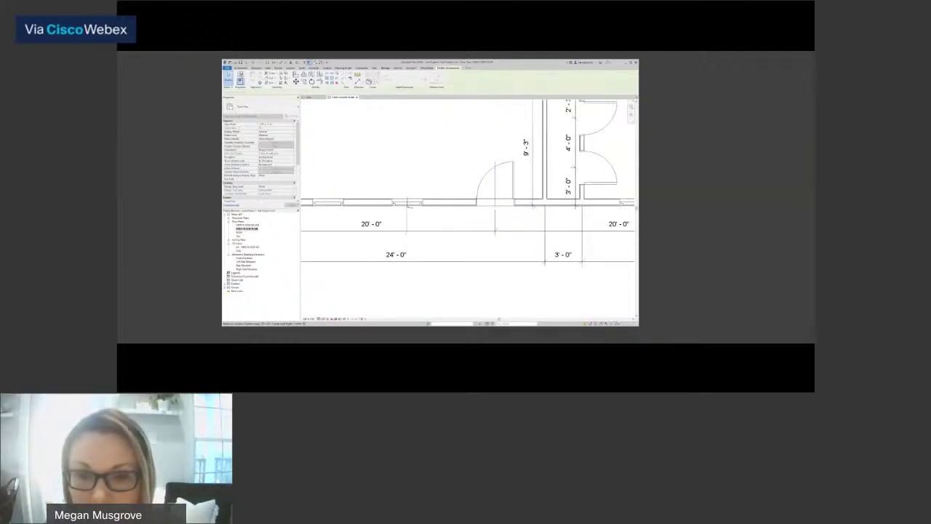
{"action": "left_click", "coordinate": [409, 208]}
{"action": "scroll", "coordinate": [404, 205], "scroll_direction": "down", "scroll_amount": 1}
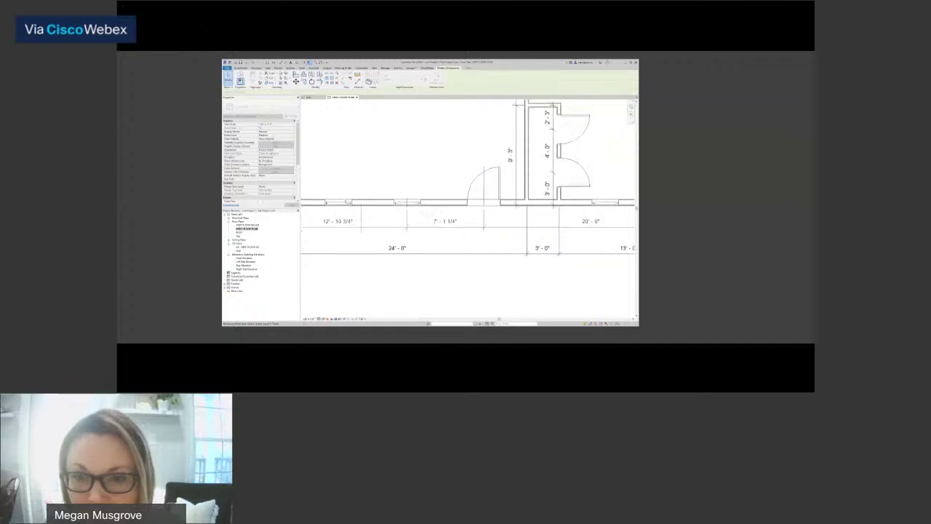
{"action": "scroll", "coordinate": [379, 221], "scroll_direction": "down", "scroll_amount": 3}
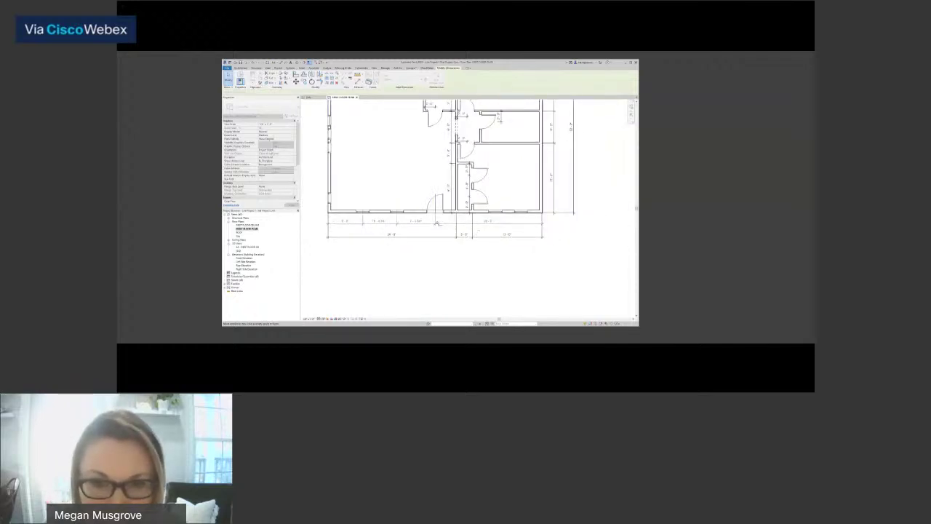
- Add witness lines for the two windows beyond the closet and for both closet walls to the same front dimension string
{"action": "scroll", "coordinate": [505, 226], "scroll_direction": "up", "scroll_amount": 4}
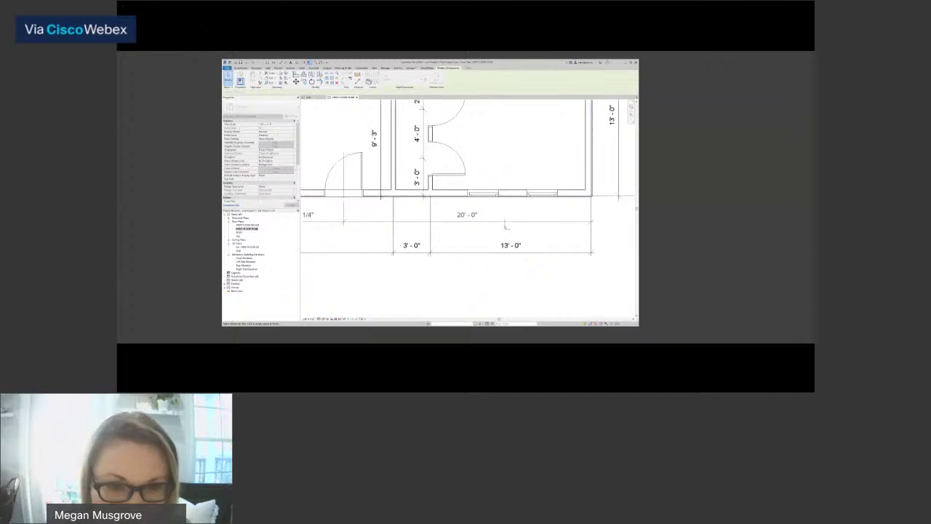
{"action": "left_click", "coordinate": [483, 194]}
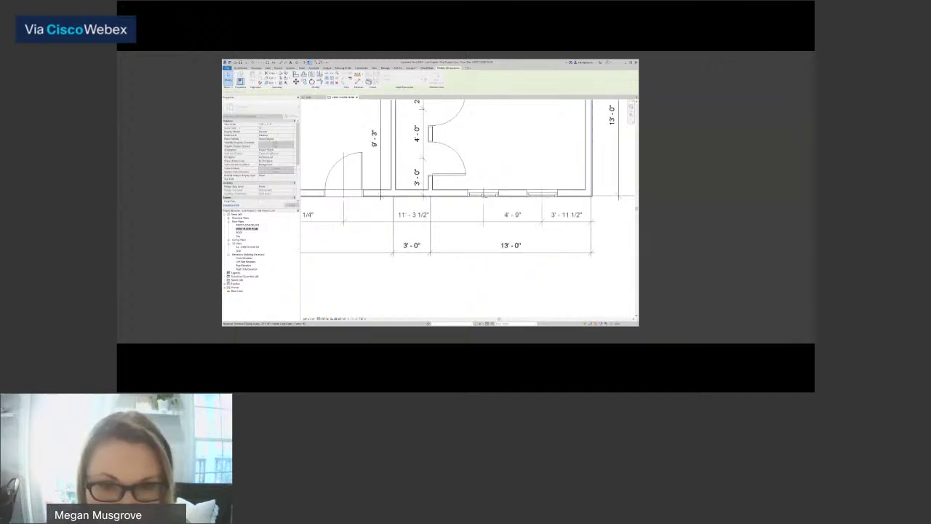
{"action": "scroll", "coordinate": [432, 187], "scroll_direction": "up", "scroll_amount": 3}
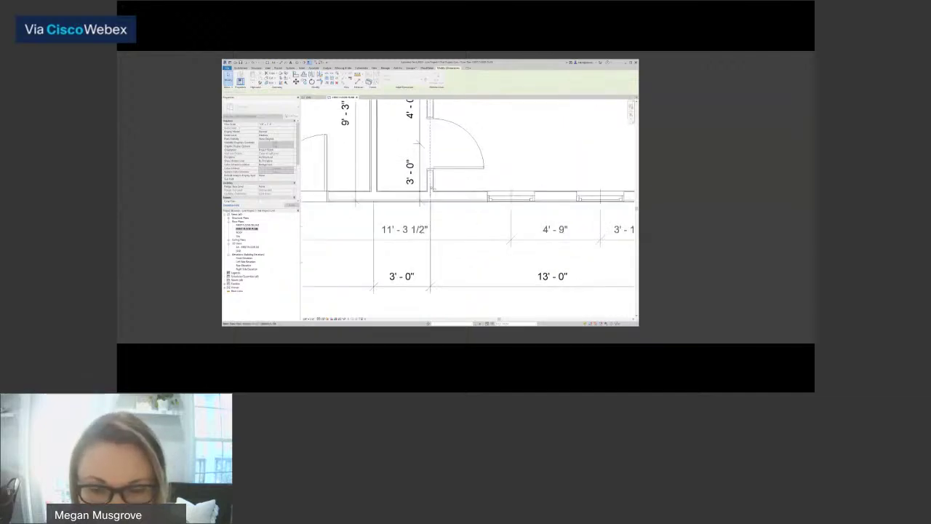
{"action": "left_click", "coordinate": [429, 191]}
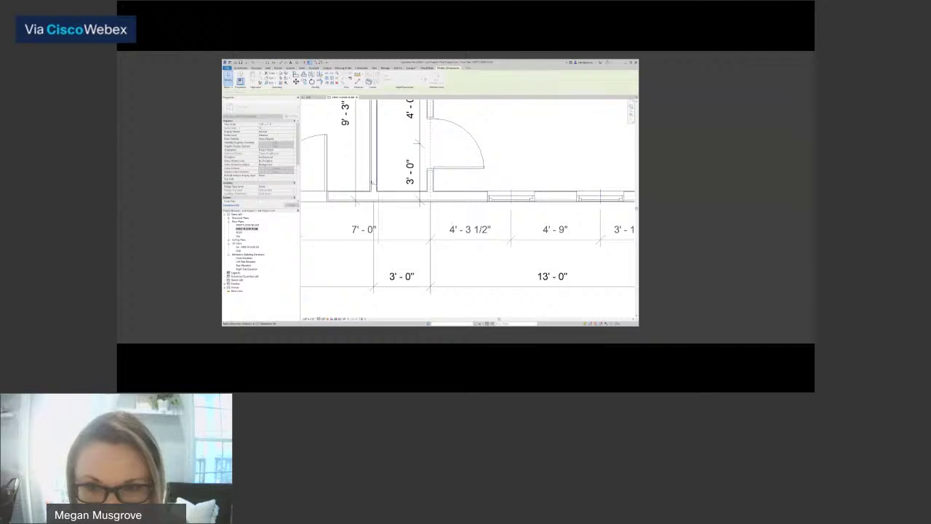
{"action": "left_click", "coordinate": [373, 187]}
{"action": "left_click", "coordinate": [399, 217]}
{"action": "scroll", "coordinate": [424, 219], "scroll_direction": "down", "scroll_amount": 1}
{"action": "scroll", "coordinate": [424, 225], "scroll_direction": "down", "scroll_amount": 3}
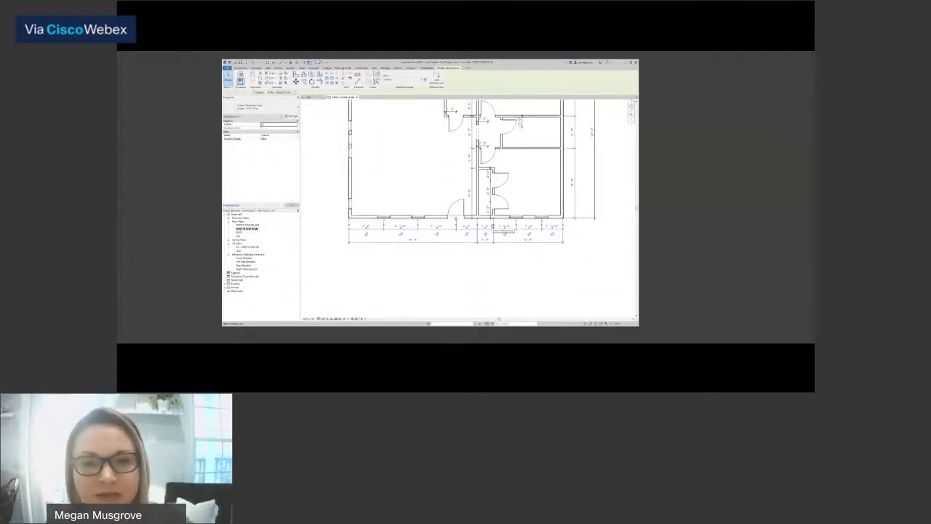
{"action": "key", "text": "Escape"}
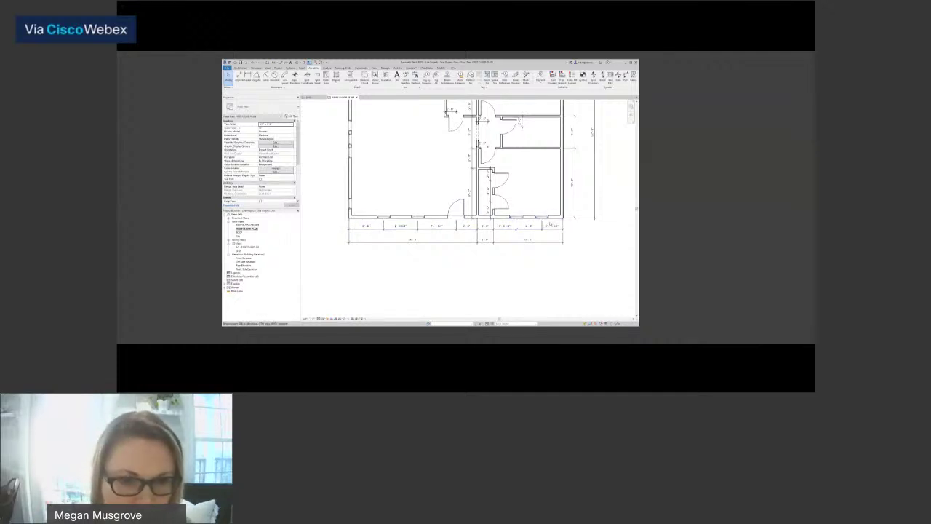
- Set the distance from the exterior corner to the nearest front window beyond the closet to 3'-6"
{"action": "scroll", "coordinate": [538, 218], "scroll_direction": "up", "scroll_amount": 2}
{"action": "left_click", "coordinate": [540, 216]}
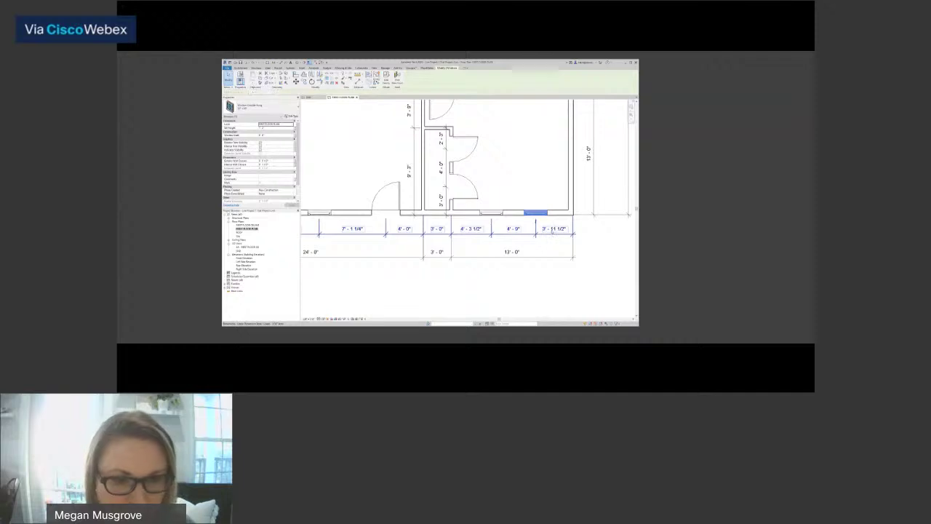
{"action": "left_click", "coordinate": [553, 231]}
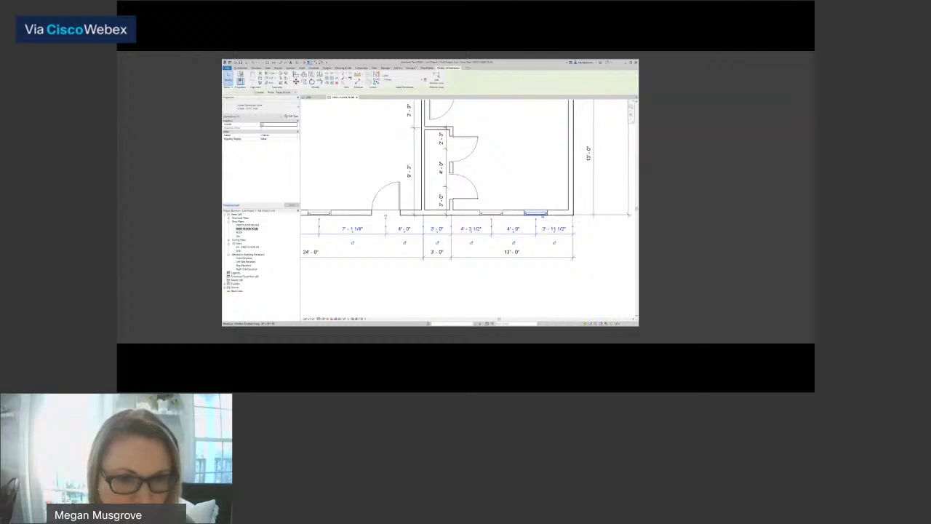
{"action": "left_click", "coordinate": [540, 214]}
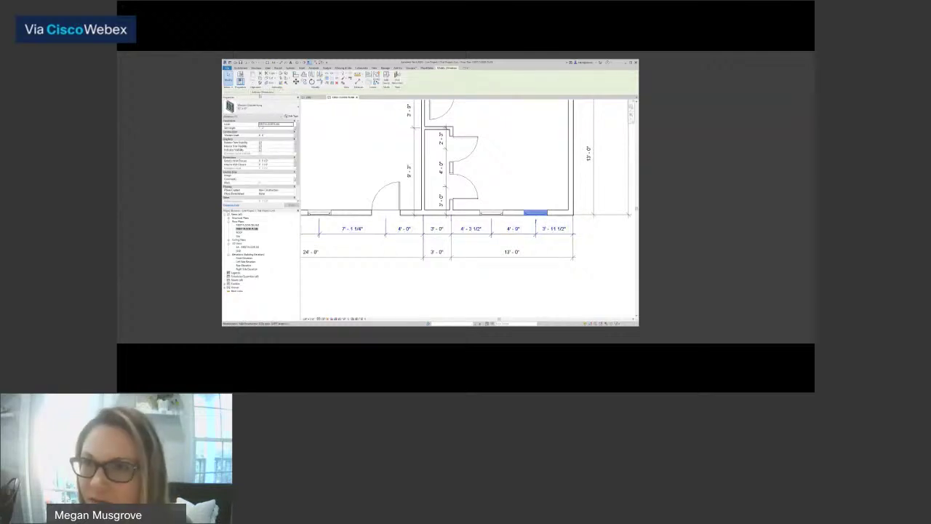
{"action": "left_click", "coordinate": [260, 94]}
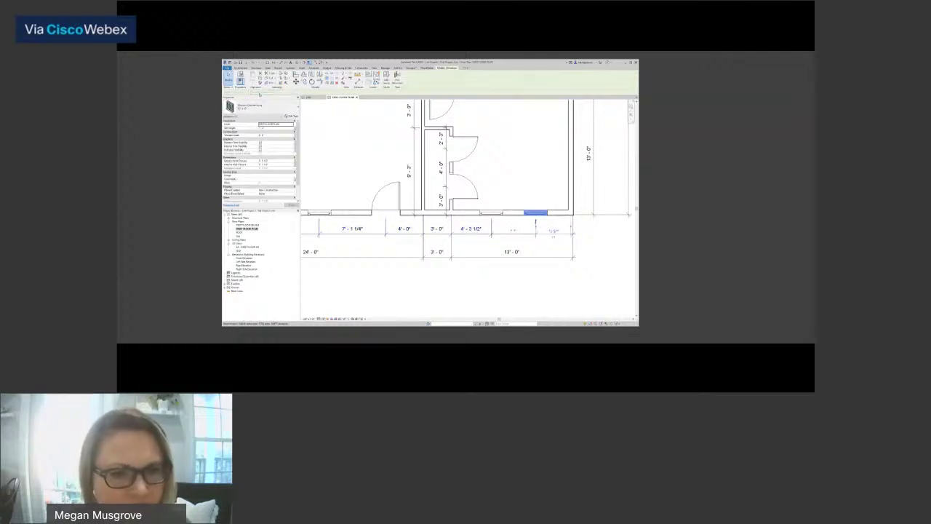
{"action": "scroll", "coordinate": [516, 196], "scroll_direction": "down", "scroll_amount": 2}
{"action": "middle_click_drag", "start_coordinate": [513, 195], "coordinate": [483, 203]}
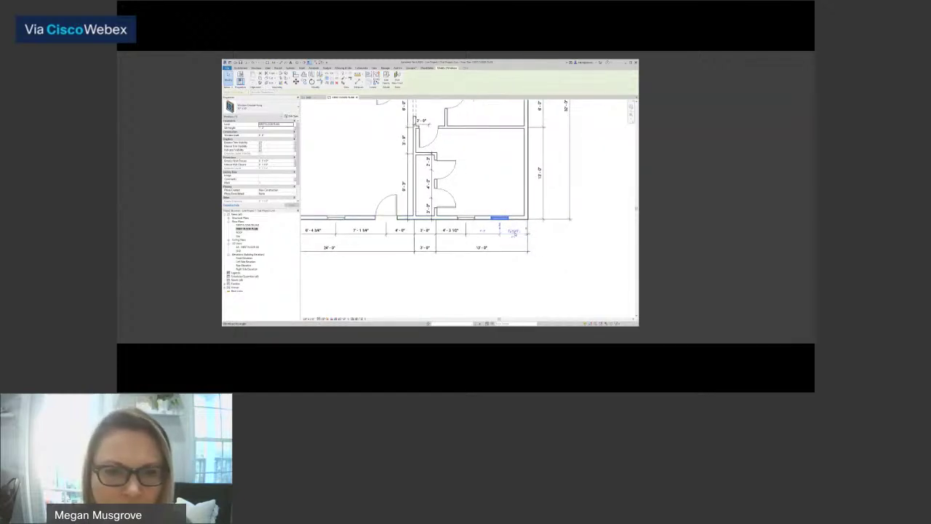
{"action": "scroll", "coordinate": [512, 232], "scroll_direction": "up", "scroll_amount": 2}
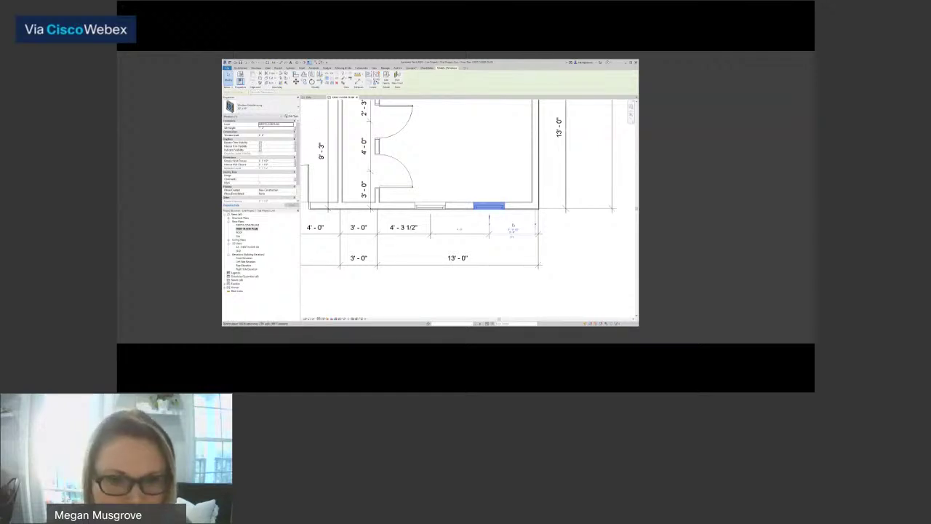
{"action": "scroll", "coordinate": [514, 231], "scroll_direction": "up", "scroll_amount": 2}
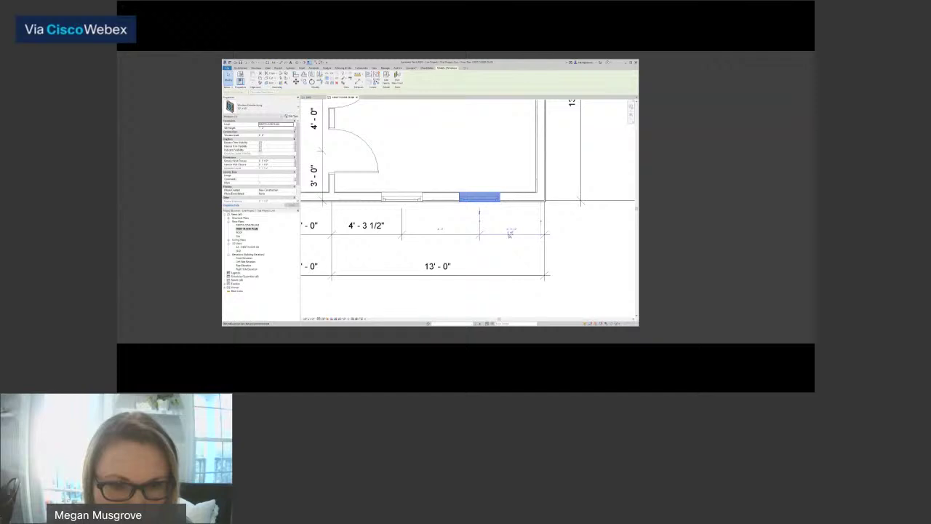
{"action": "left_click", "coordinate": [510, 231]}
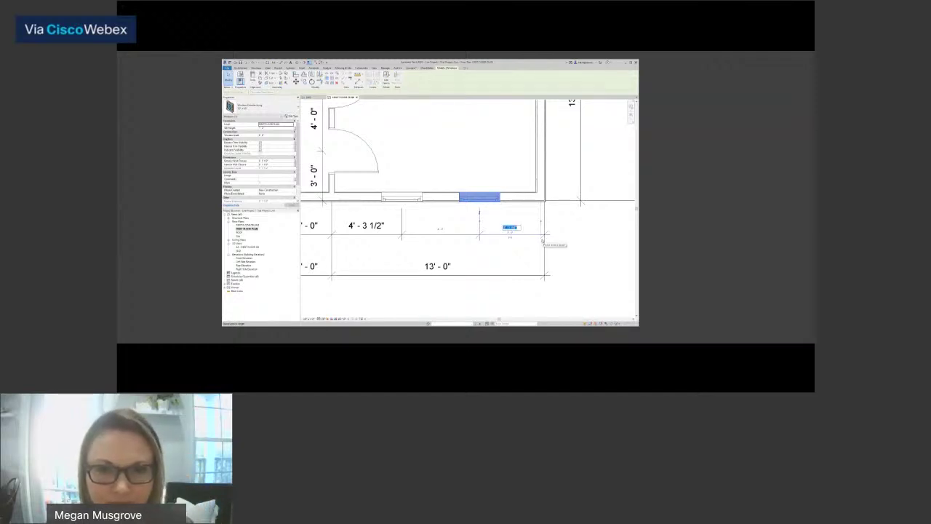
{"action": "type", "text": "3 6"}
{"action": "key", "text": "Return"}
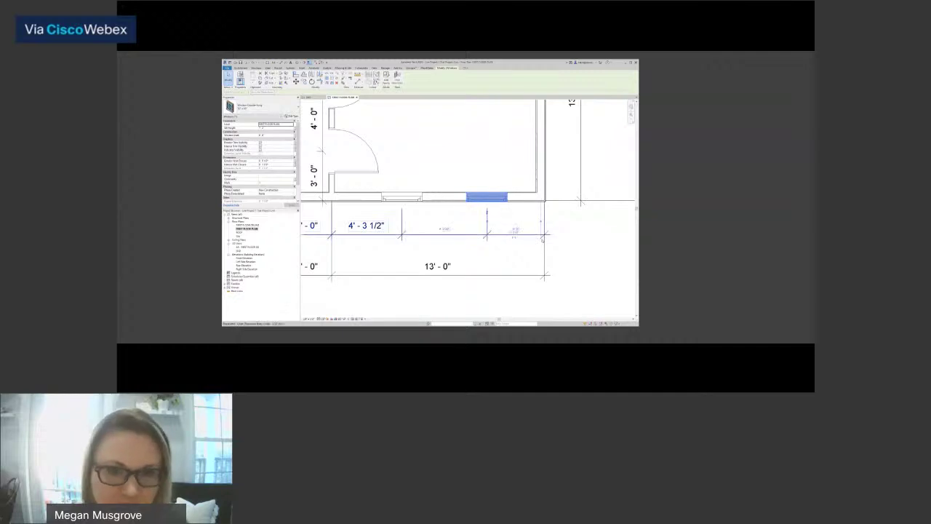
{"action": "key", "text": "Escape"}
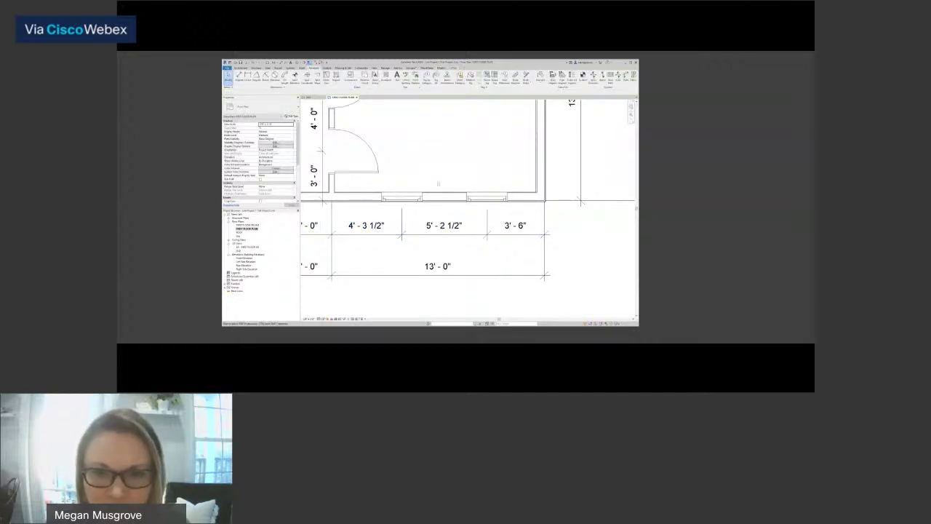
- Position the closet room's outer front window 4'-6" from the exterior corner
{"action": "scroll", "coordinate": [429, 232], "scroll_direction": "down", "scroll_amount": 3}
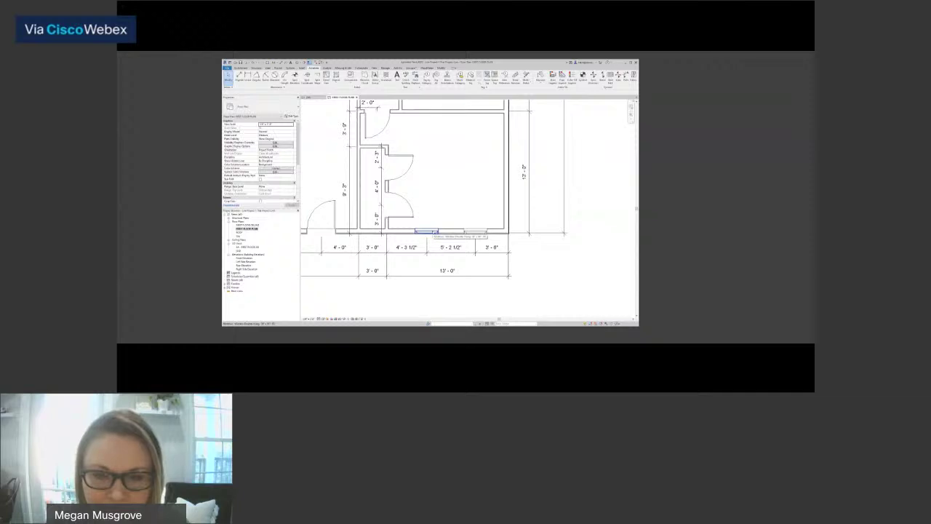
{"action": "scroll", "coordinate": [466, 217], "scroll_direction": "down", "scroll_amount": 2}
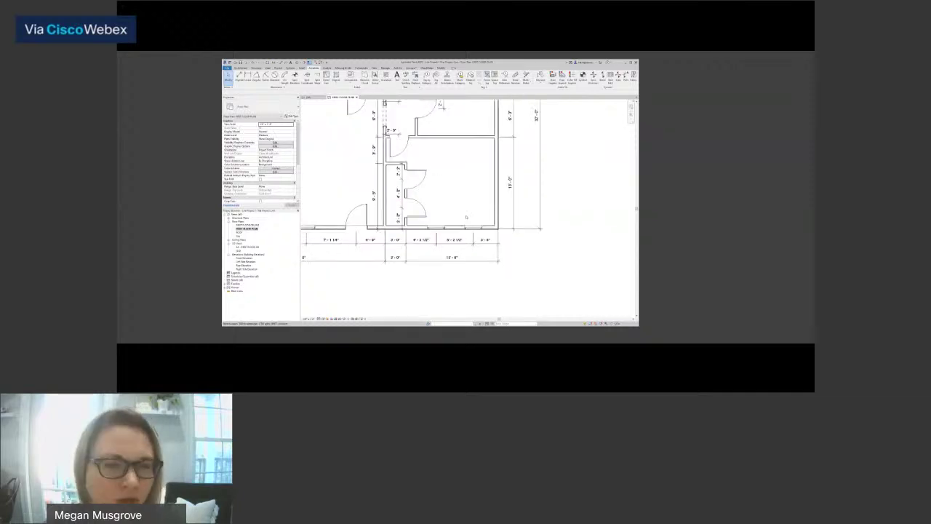
{"action": "scroll", "coordinate": [454, 231], "scroll_direction": "up", "scroll_amount": 3}
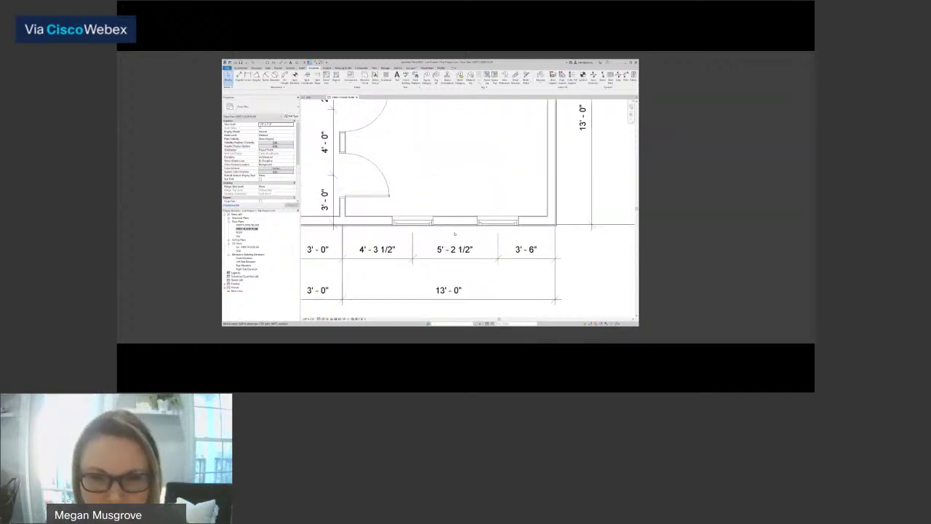
{"action": "left_click", "coordinate": [498, 222]}
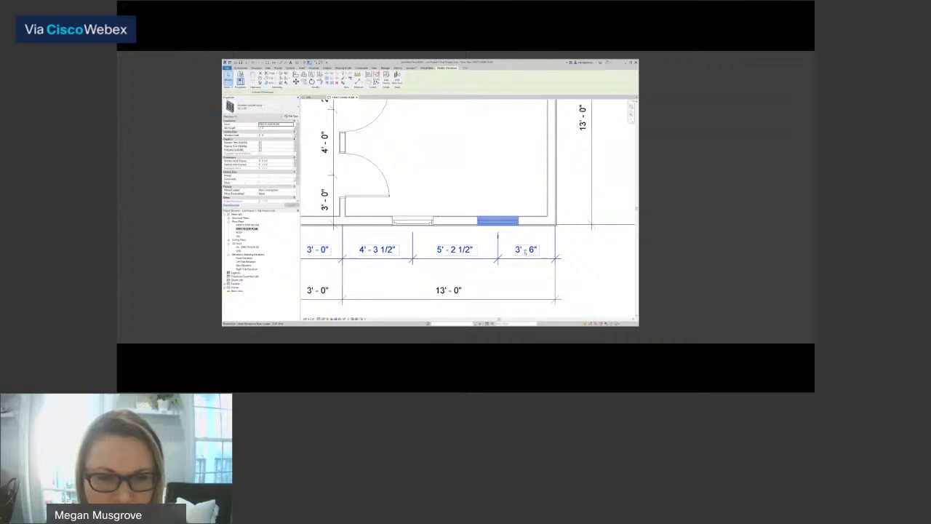
{"action": "left_click", "coordinate": [525, 249]}
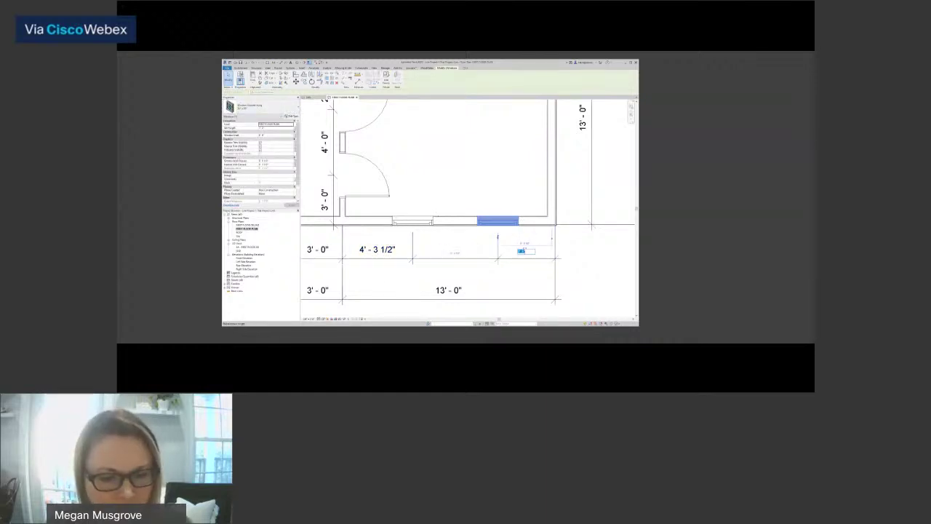
{"action": "type", "text": "4' - 6"}
{"action": "key", "text": "Return"}
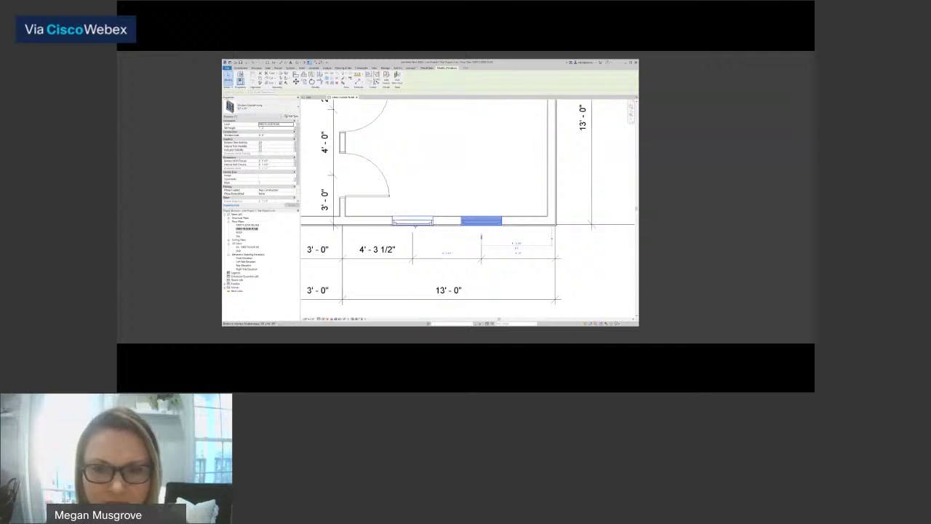
- Move the front window nearer the closet so the two windows in that room are spaced 4'-0" apart
{"action": "left_click", "coordinate": [416, 221]}
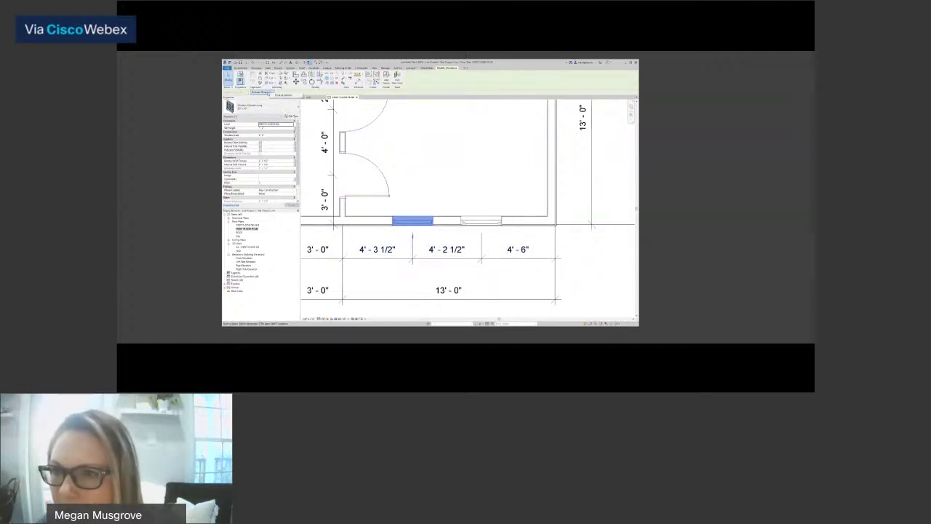
{"action": "left_click", "coordinate": [266, 92]}
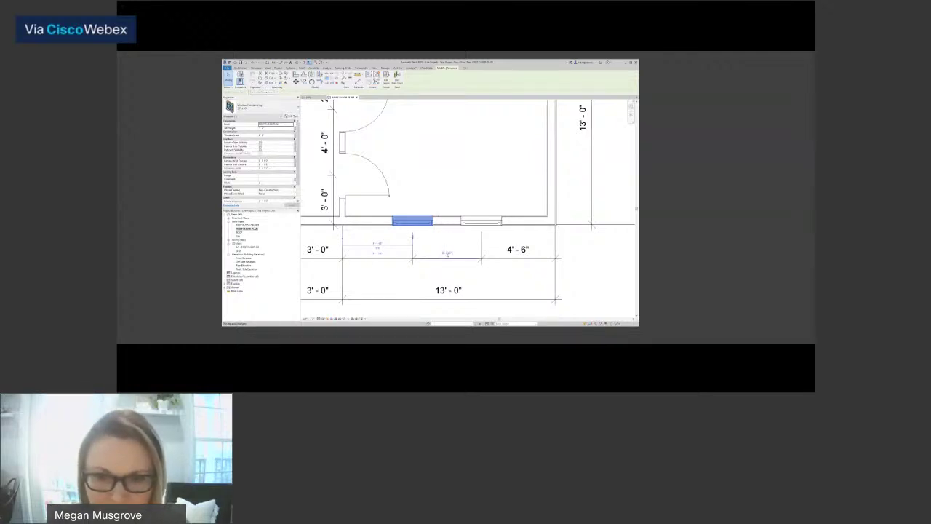
{"action": "left_click", "coordinate": [448, 254]}
{"action": "type", "text": "4"}
{"action": "key", "text": "Return"}
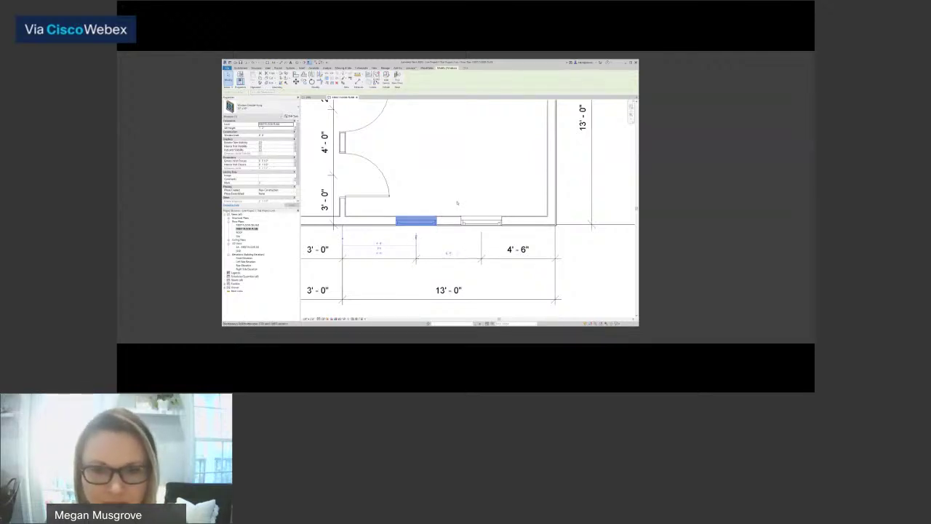
{"action": "left_click", "coordinate": [457, 203]}
- Select the large room's front window nearest the exterior corner and review its type properties without editing them
{"action": "scroll", "coordinate": [458, 203], "scroll_direction": "down", "scroll_amount": 4}
{"action": "middle_click_drag", "start_coordinate": [457, 203], "coordinate": [605, 226]}
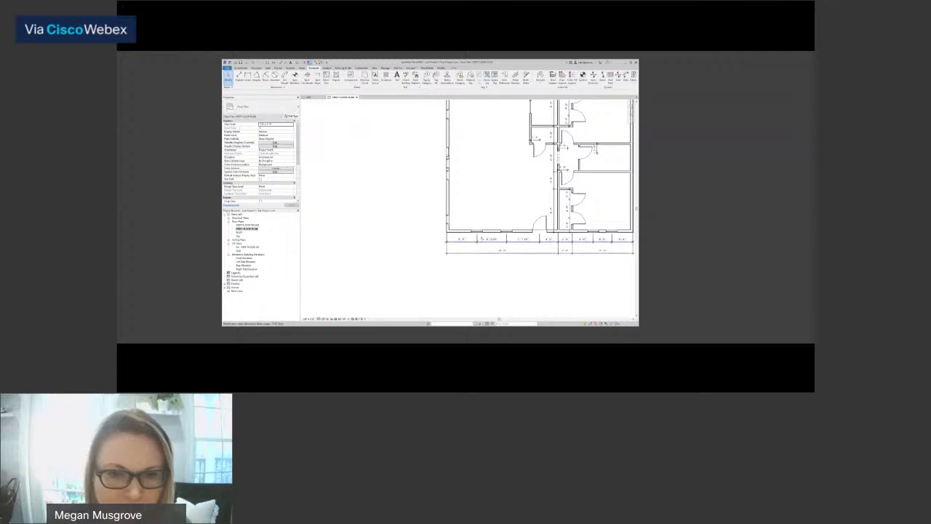
{"action": "scroll", "coordinate": [485, 237], "scroll_direction": "up", "scroll_amount": 2}
{"action": "left_click", "coordinate": [477, 231]}
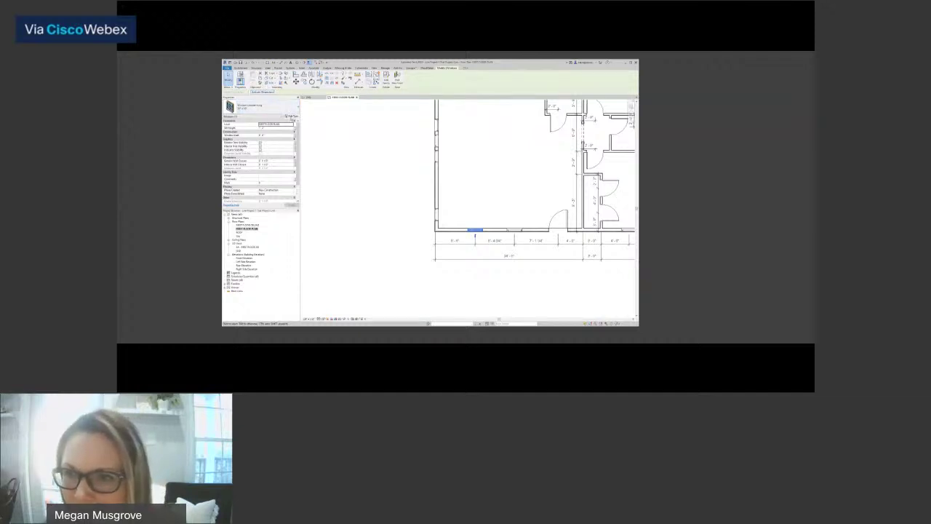
{"action": "left_click", "coordinate": [292, 116]}
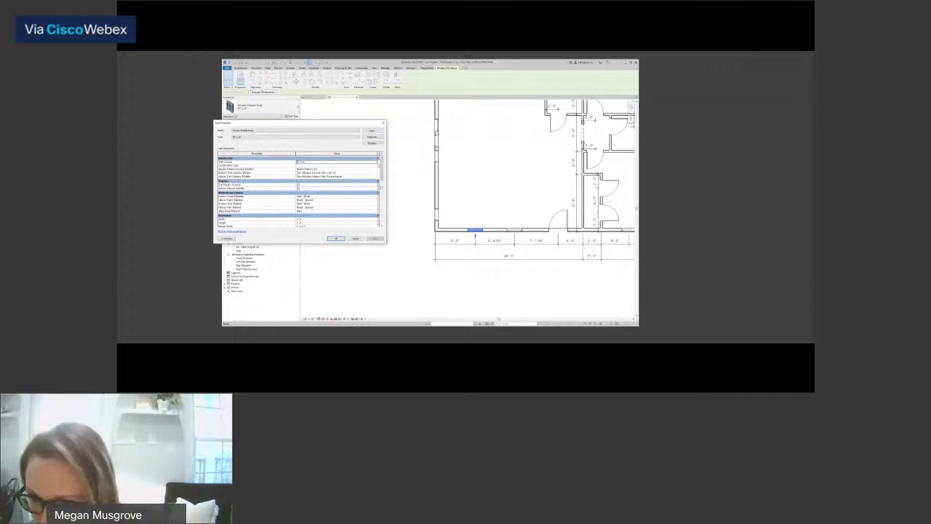
{"action": "scroll", "coordinate": [298, 191], "scroll_direction": "down", "scroll_amount": 10}
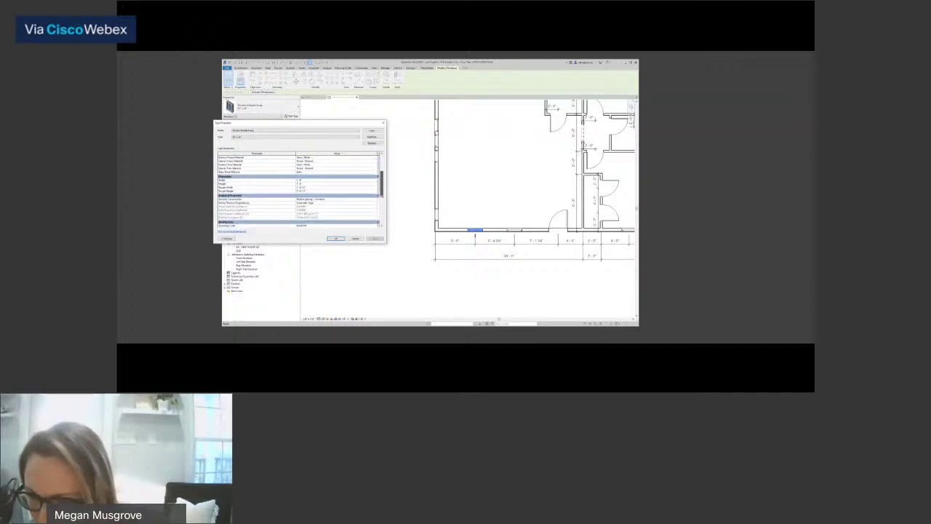
{"action": "scroll", "coordinate": [298, 191], "scroll_direction": "down", "scroll_amount": 3}
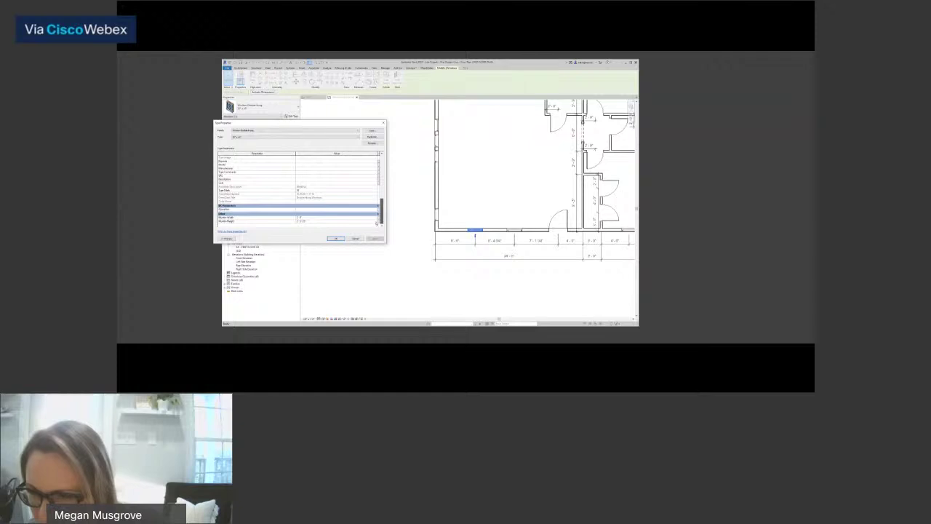
{"action": "left_click_drag", "start_coordinate": [380, 217], "coordinate": [382, 171]}
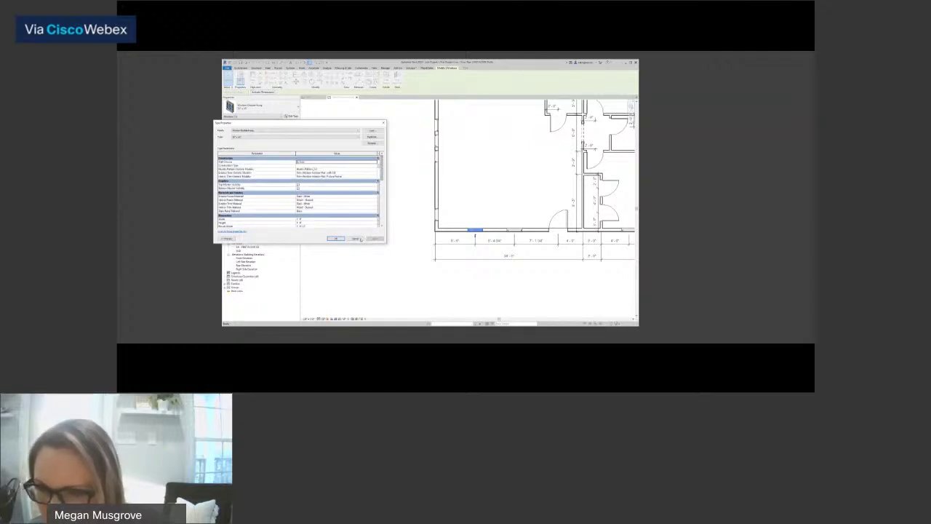
{"action": "left_click", "coordinate": [361, 240]}
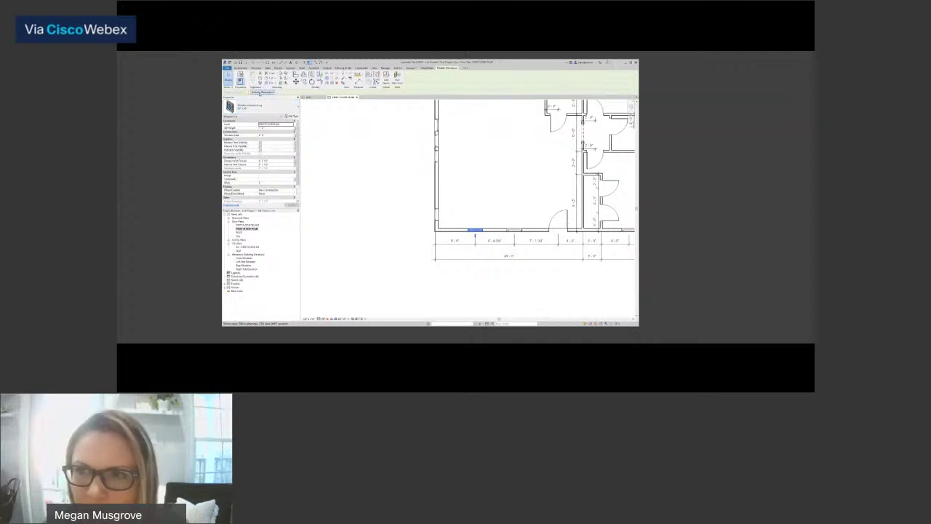
- Position the large room's outer front window 4'-6" from the exterior corner
{"action": "scroll", "coordinate": [489, 205], "scroll_direction": "down", "scroll_amount": 1}
{"action": "middle_click_drag", "start_coordinate": [489, 205], "coordinate": [421, 217]}
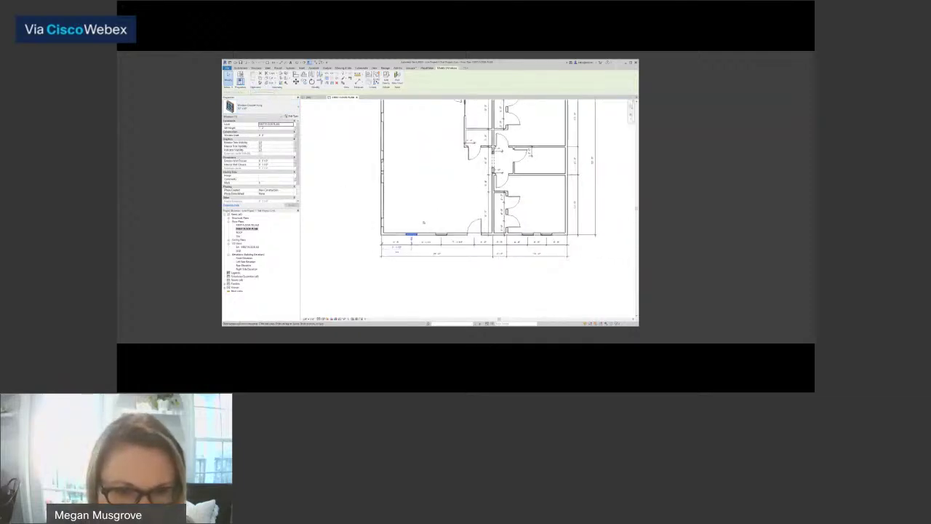
{"action": "type", "text": "5 6"}
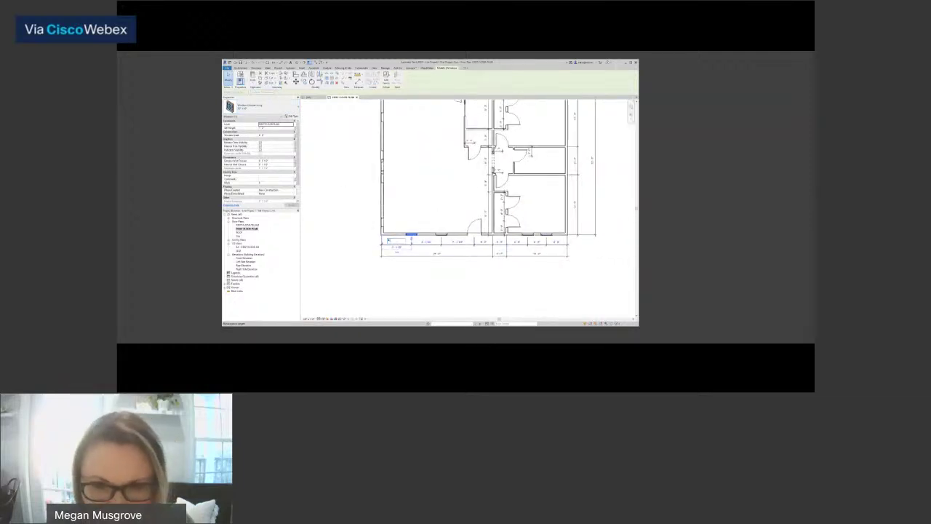
{"action": "key", "text": "Return"}
{"action": "left_click", "coordinate": [409, 214]}
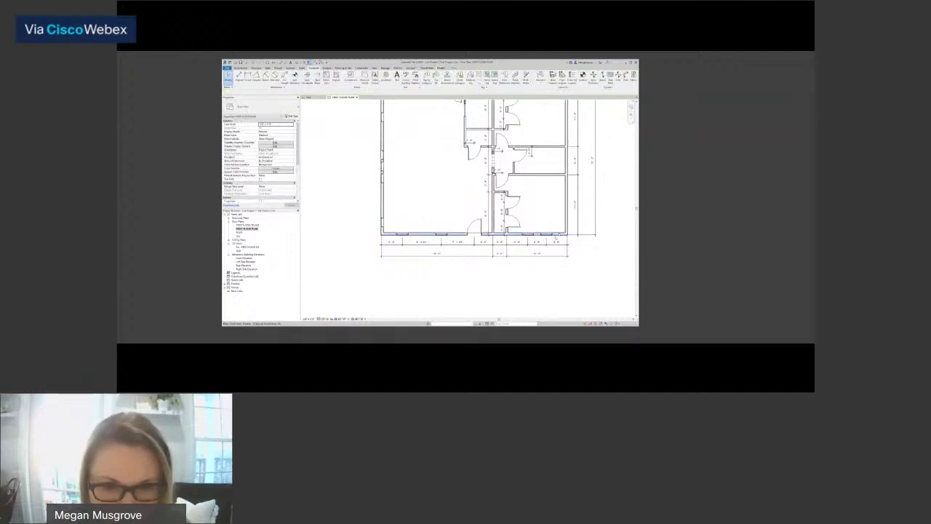
{"action": "left_click", "coordinate": [441, 235]}
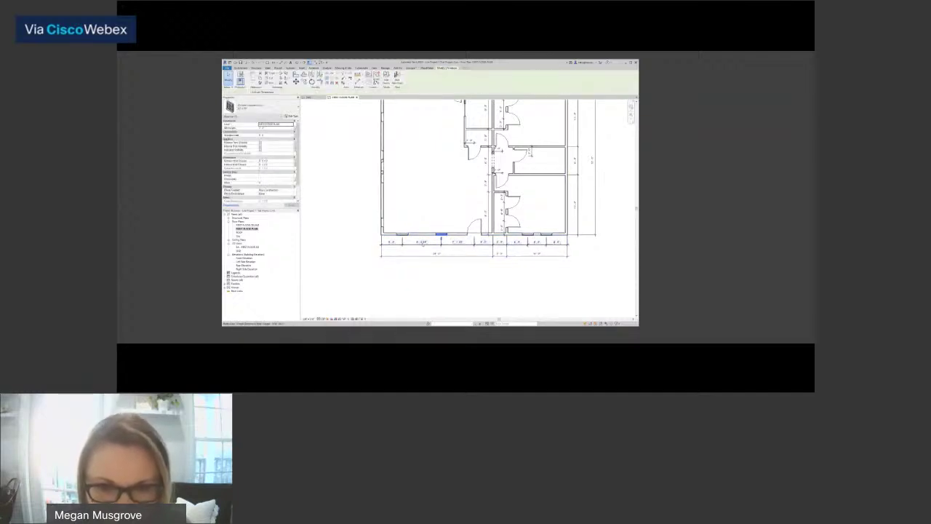
{"action": "left_click", "coordinate": [423, 245]}
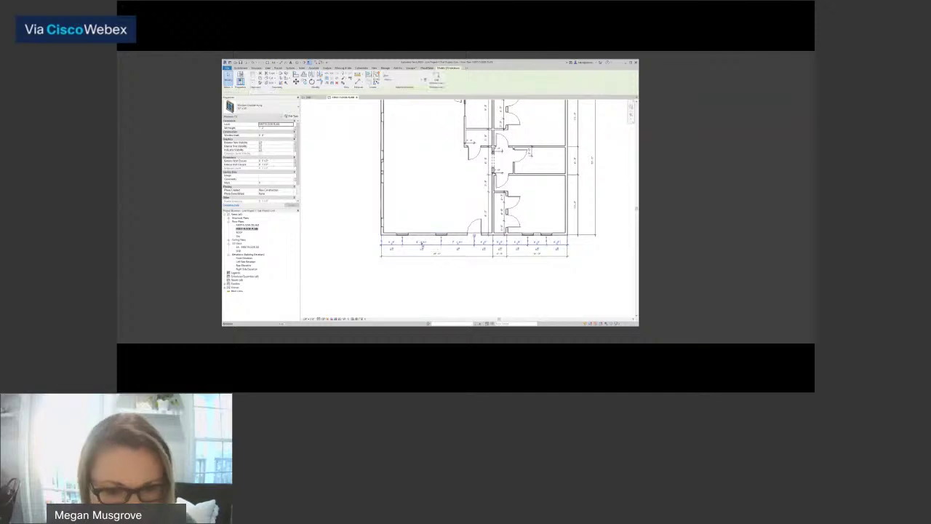
{"action": "left_click", "coordinate": [430, 222]}
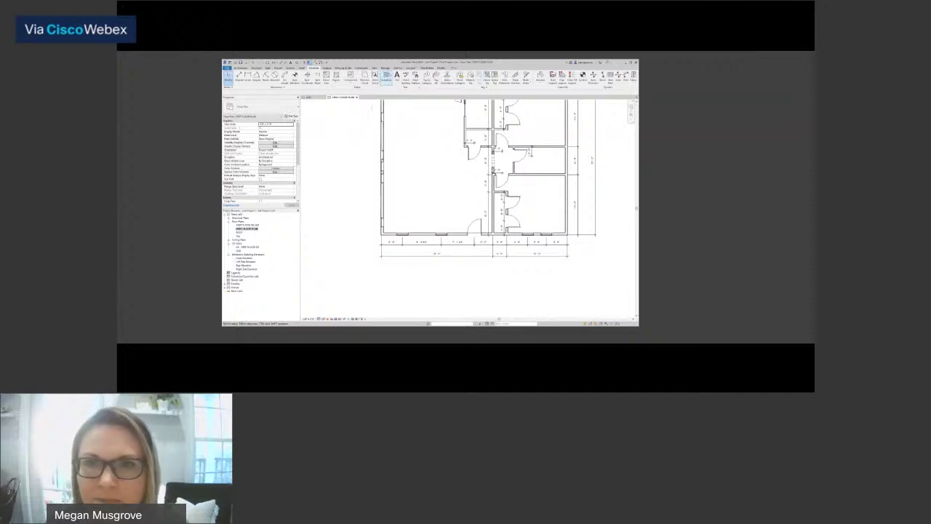
- Review the Windows category and its subcategories in the project's Object Styles without changing them
{"action": "left_click", "coordinate": [386, 68]}
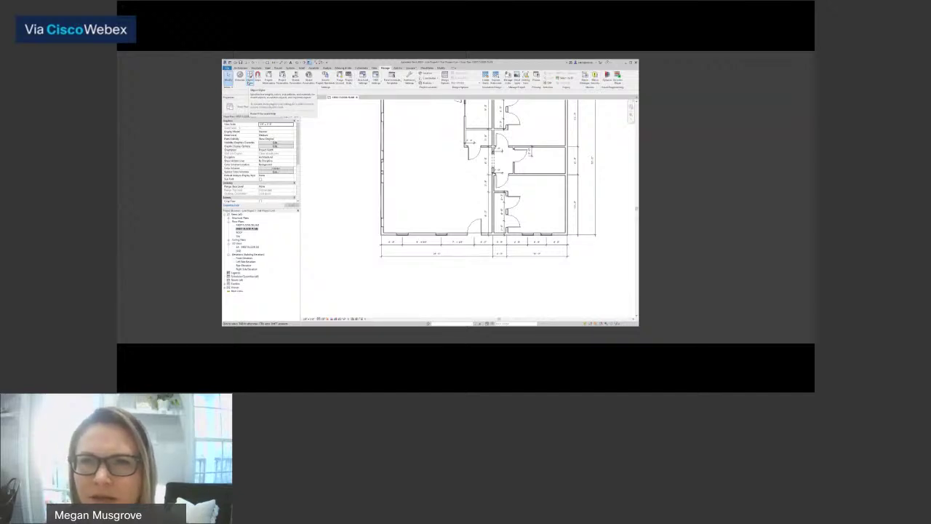
{"action": "left_click", "coordinate": [249, 78]}
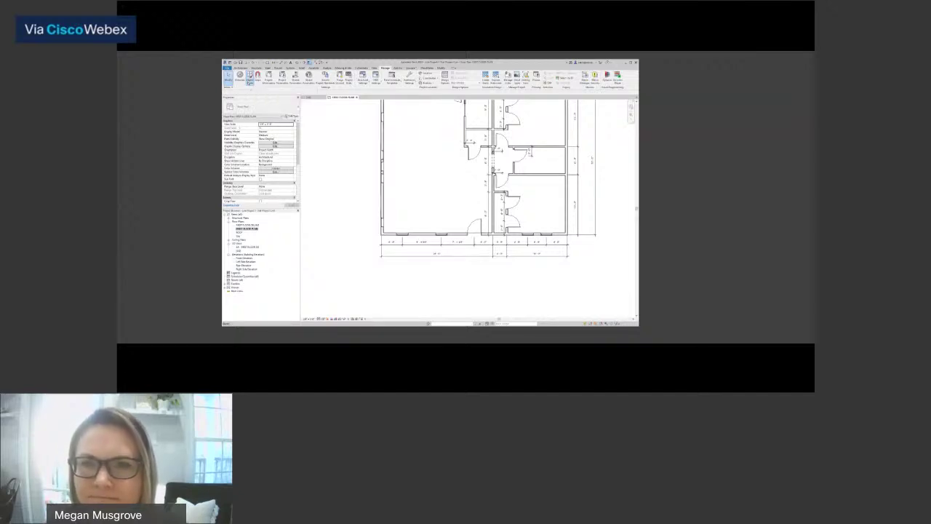
{"action": "scroll", "coordinate": [618, 196], "scroll_direction": "down", "scroll_amount": 10}
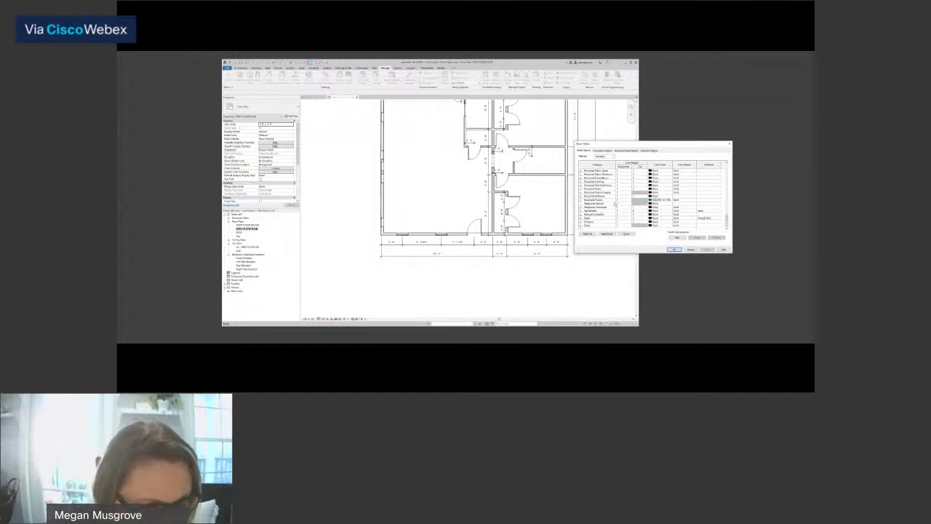
{"action": "scroll", "coordinate": [603, 204], "scroll_direction": "down", "scroll_amount": 4}
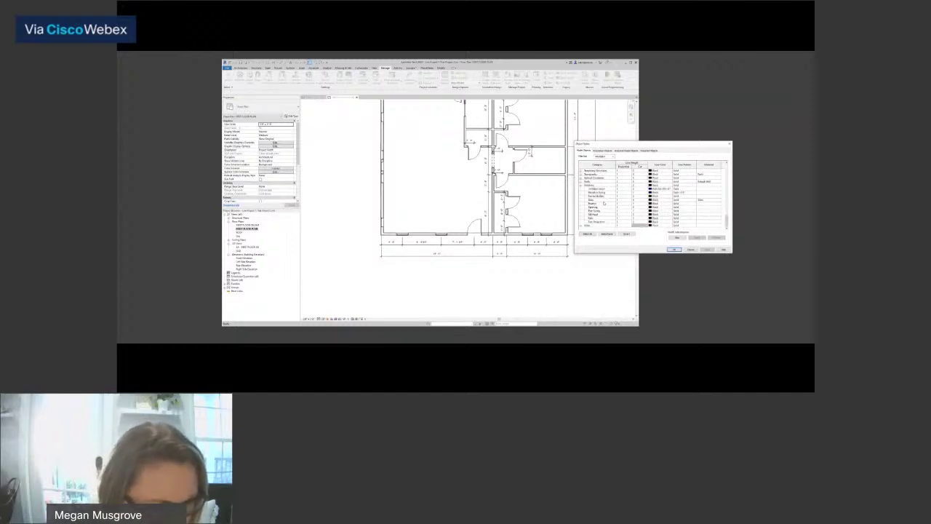
{"action": "left_click", "coordinate": [692, 250]}
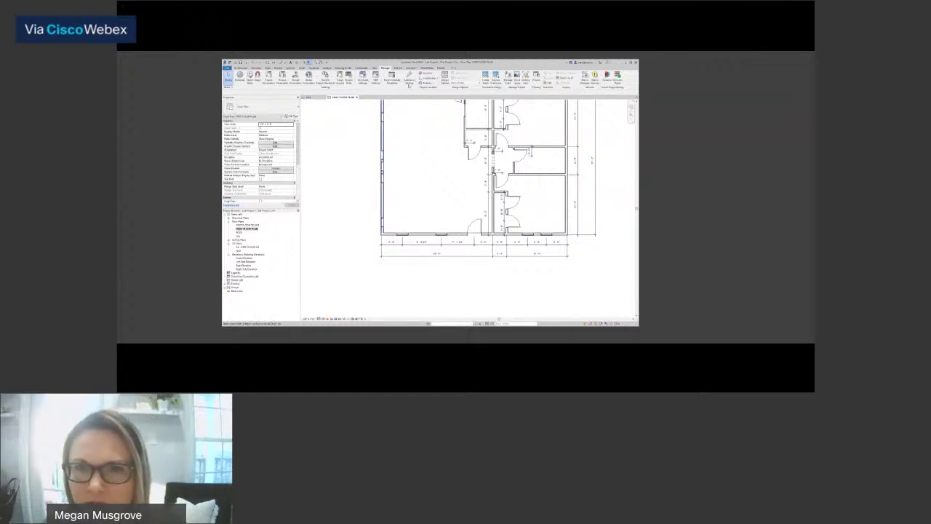
- Set the temporary dimensions to measure walls from Faces of Core
{"action": "left_click", "coordinate": [410, 78]}
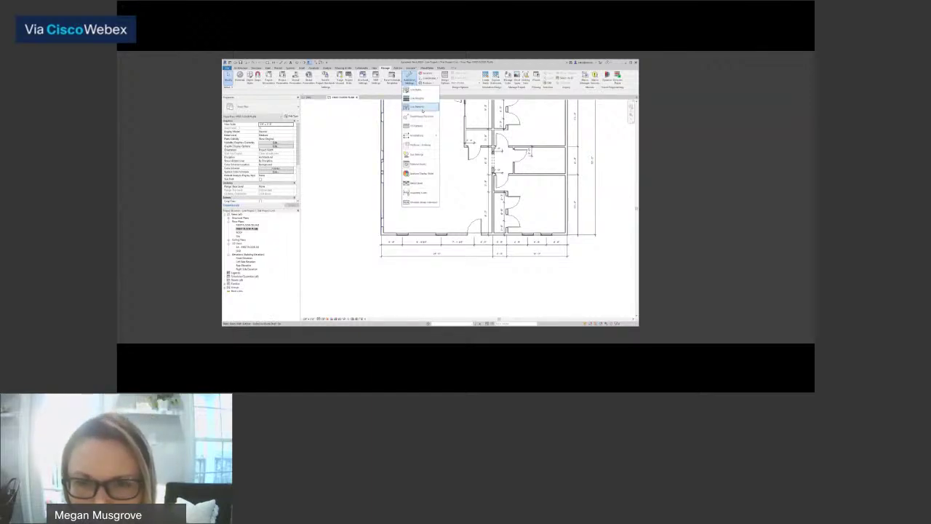
{"action": "mouse_move", "coordinate": [416, 137]}
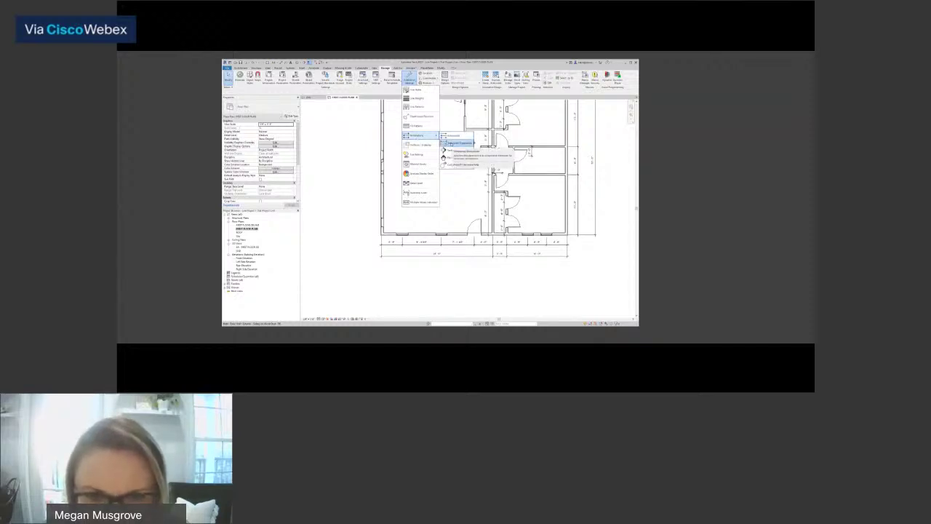
{"action": "left_click", "coordinate": [454, 144]}
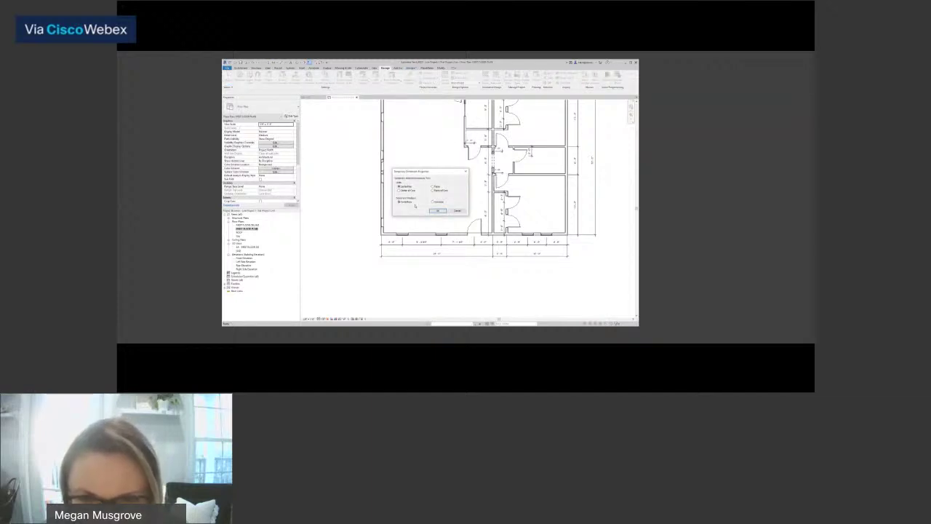
{"action": "left_click", "coordinate": [433, 190]}
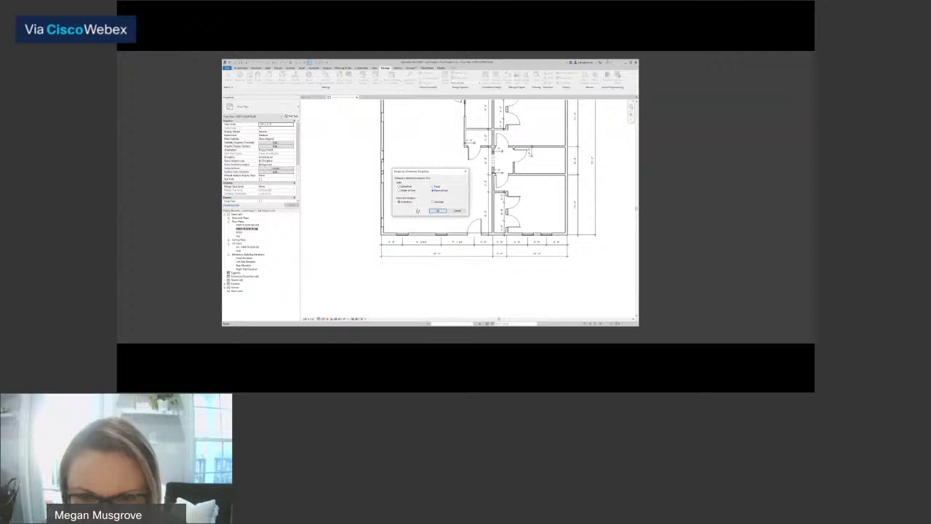
{"action": "left_click", "coordinate": [438, 210]}
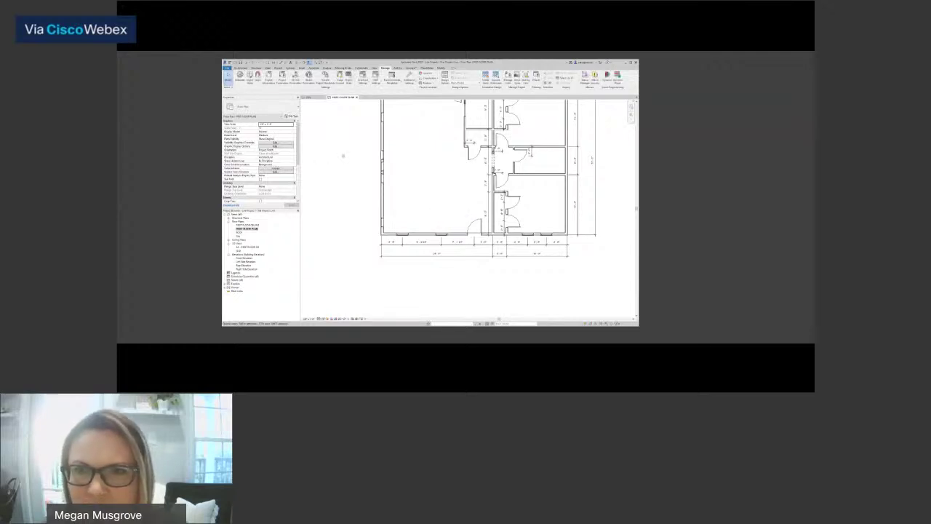
{"action": "left_click", "coordinate": [409, 77]}
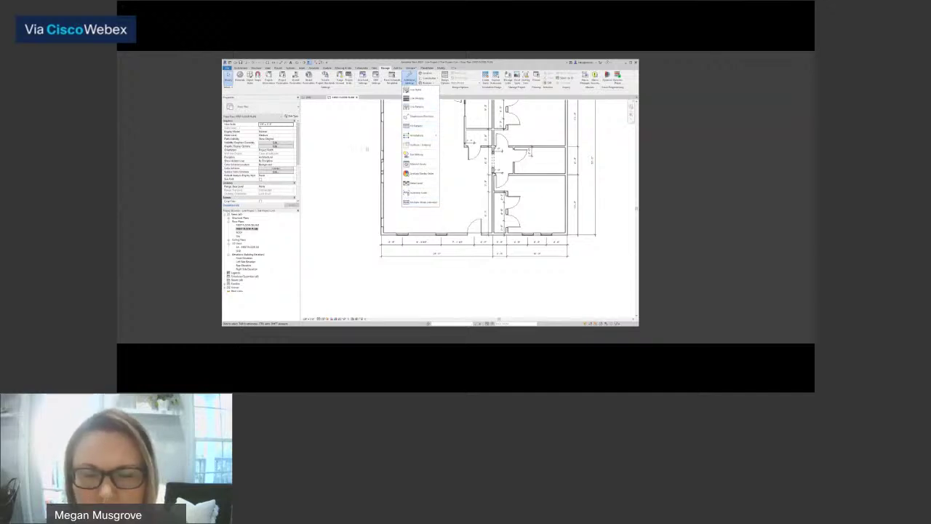
{"action": "left_click", "coordinate": [367, 148]}
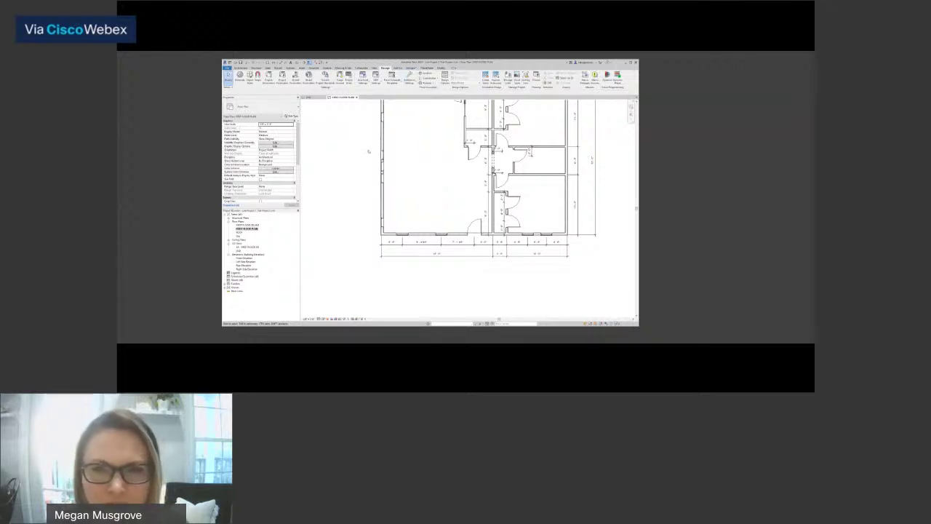
- Position the large room's second front window 4'-0" from the outer front window
{"action": "left_click", "coordinate": [382, 178]}
{"action": "left_click", "coordinate": [377, 202]}
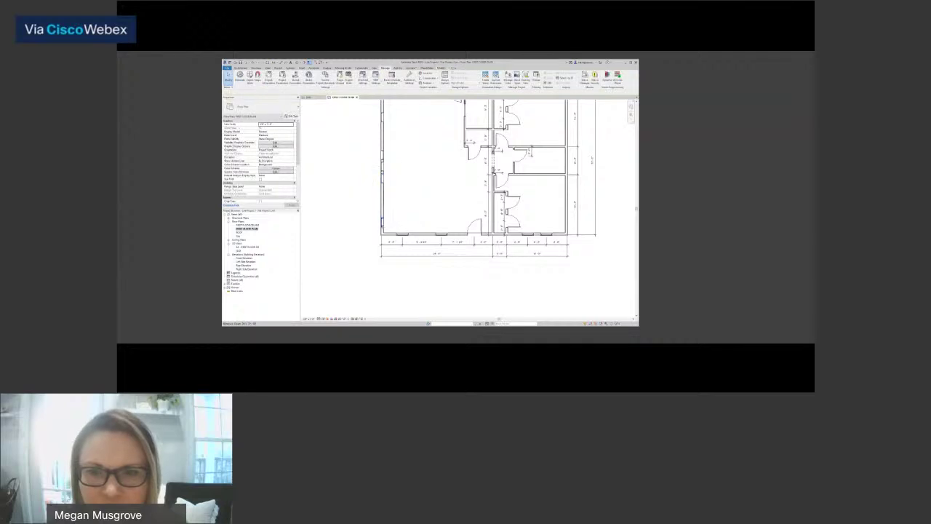
{"action": "left_click", "coordinate": [383, 222]}
{"action": "left_click", "coordinate": [392, 237]}
{"action": "left_click", "coordinate": [401, 234]}
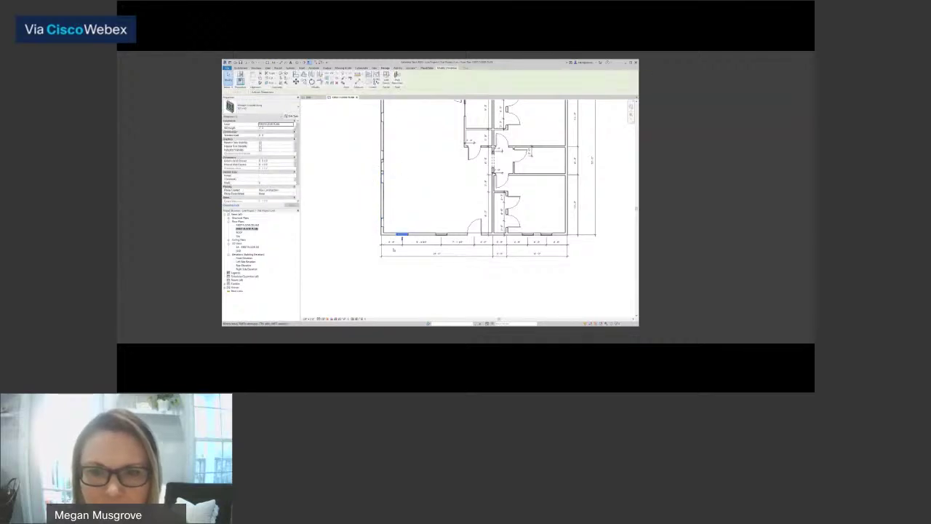
{"action": "scroll", "coordinate": [428, 248], "scroll_direction": "up", "scroll_amount": 3}
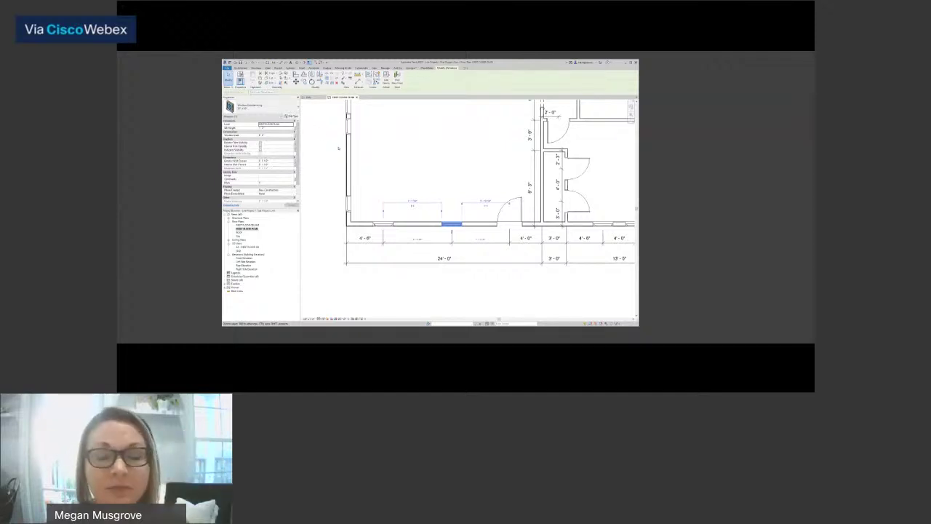
{"action": "left_click", "coordinate": [418, 239]}
{"action": "type", "text": "4"}
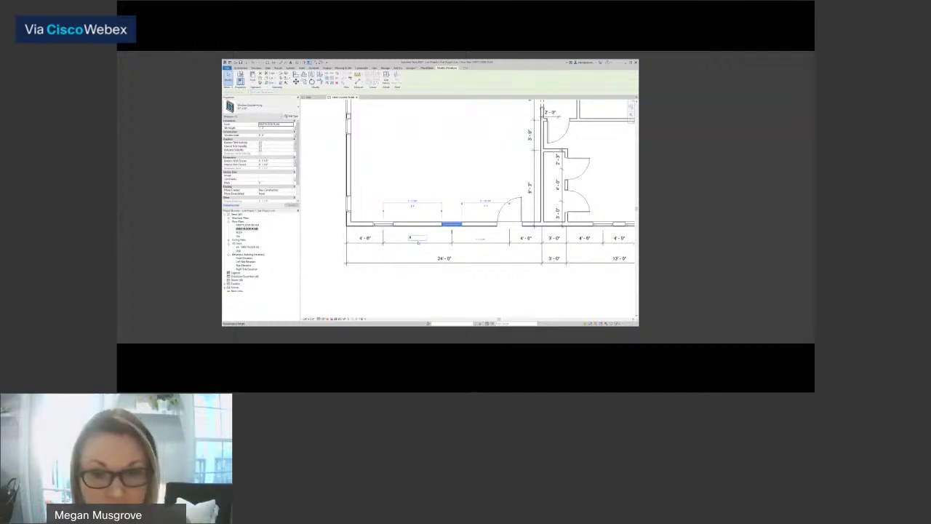
{"action": "key", "text": "Return"}
{"action": "left_click", "coordinate": [424, 180]}
{"action": "scroll", "coordinate": [425, 181], "scroll_direction": "down", "scroll_amount": 2}
{"action": "middle_click_drag", "start_coordinate": [425, 182], "coordinate": [397, 211]}
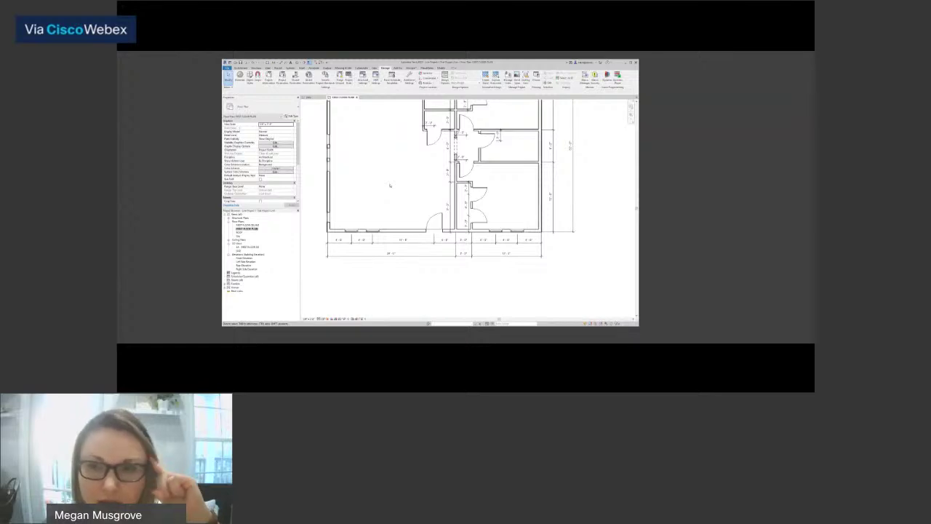
- Check the front window arrangement in the 3D view and return to the first-floor plan
{"action": "left_click", "coordinate": [310, 98]}
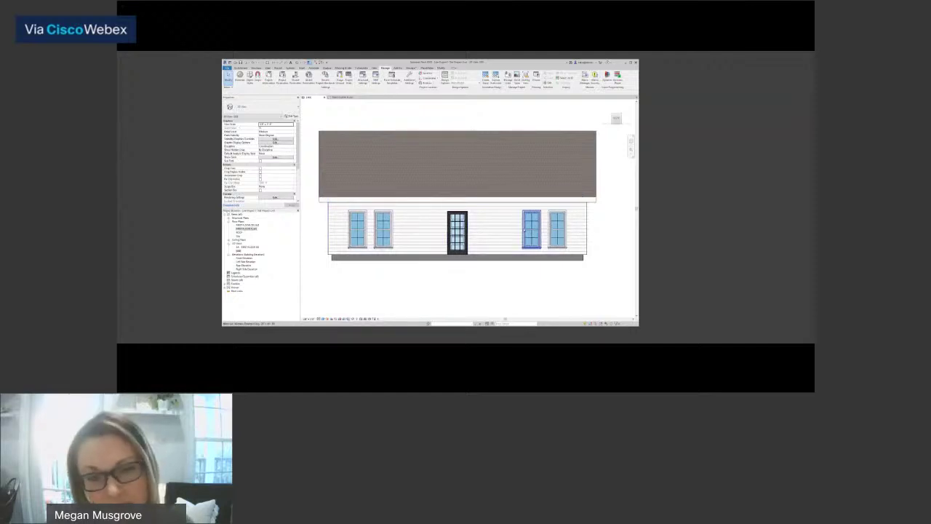
{"action": "left_click", "coordinate": [345, 97]}
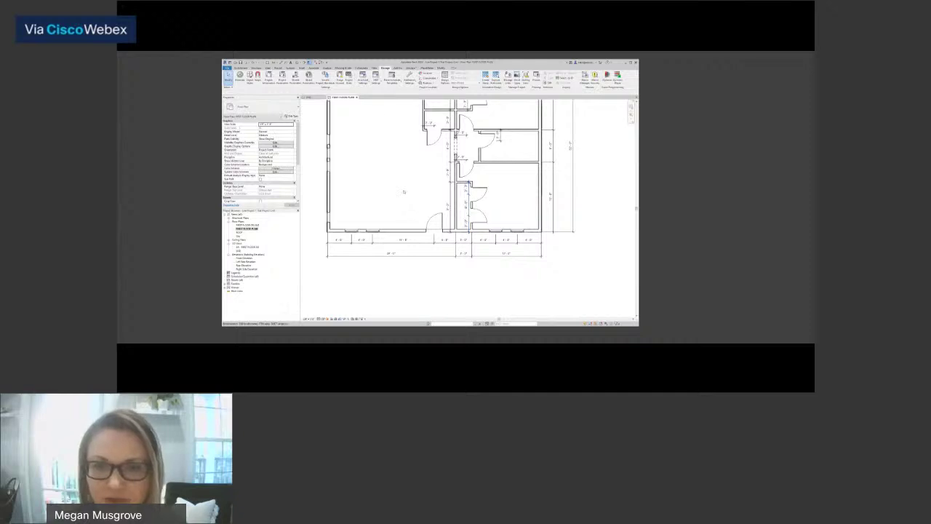
{"action": "scroll", "coordinate": [404, 192], "scroll_direction": "down", "scroll_amount": 2}
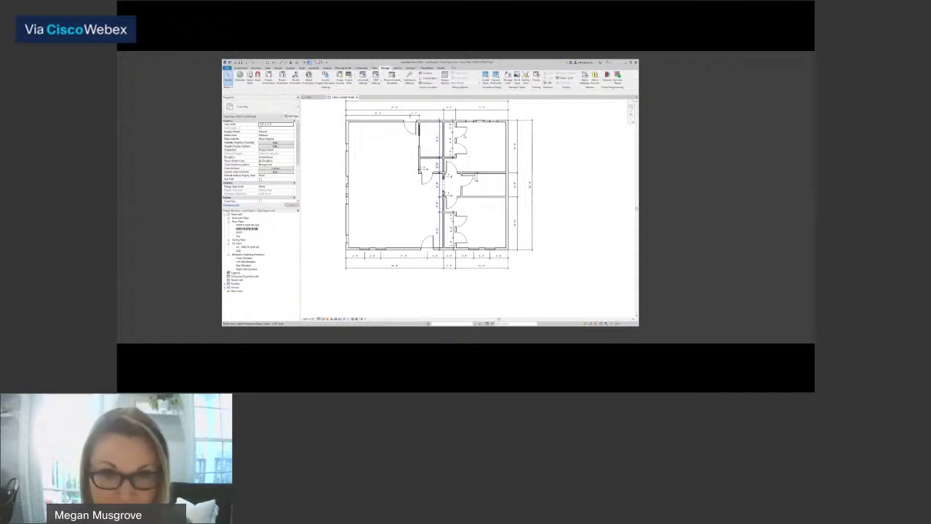
- Match the closet room's rear windows to the double-hung type of the front window in the opposite closet room
{"action": "left_click", "coordinate": [478, 122]}
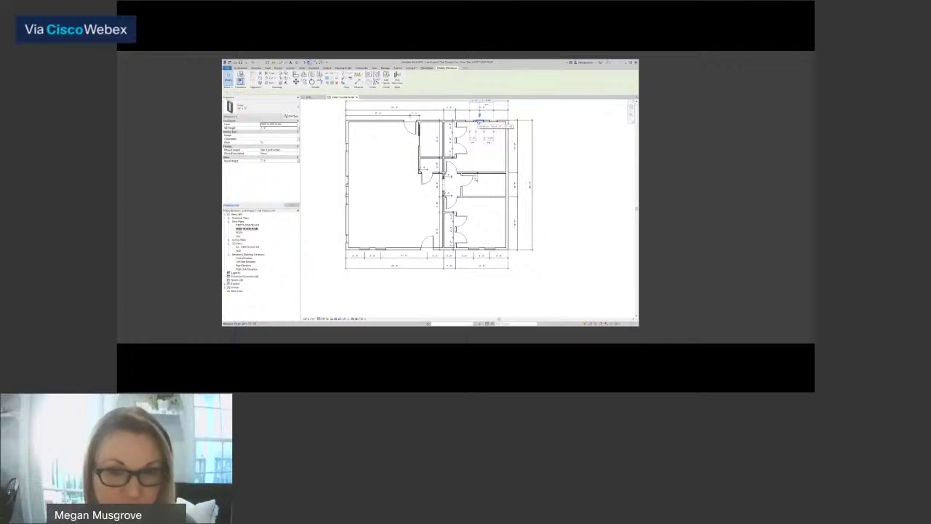
{"action": "key", "text": "Escape"}
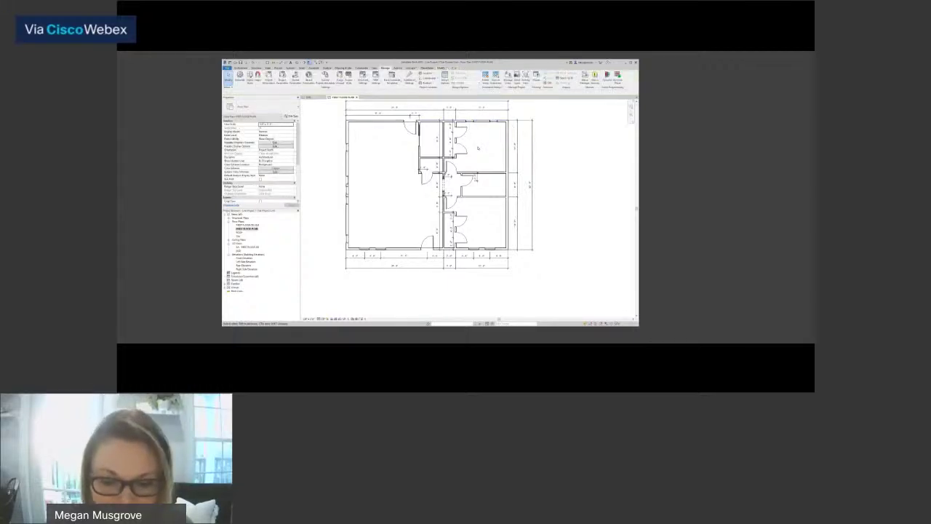
{"action": "left_click", "coordinate": [488, 257]}
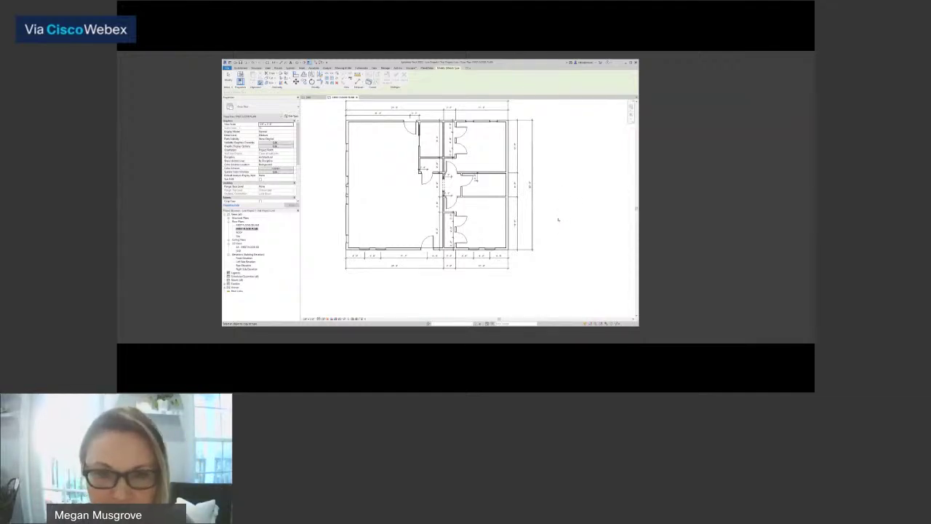
{"action": "key", "text": "Escape"}
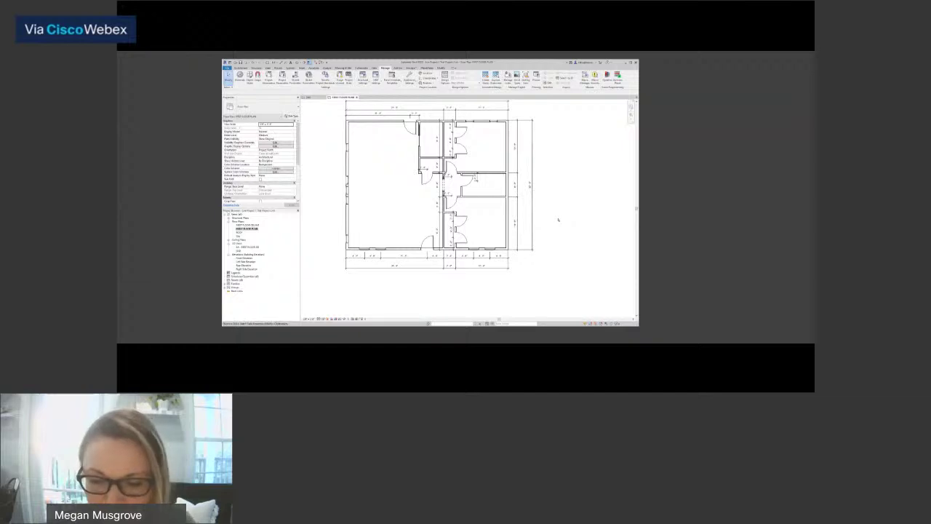
{"action": "key", "text": "m"}
{"action": "key", "text": "a"}
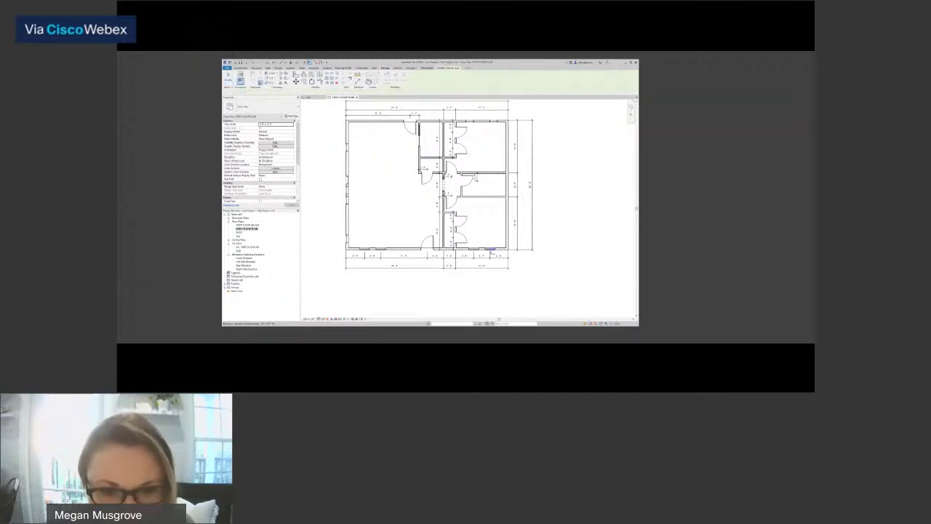
{"action": "left_click", "coordinate": [490, 251]}
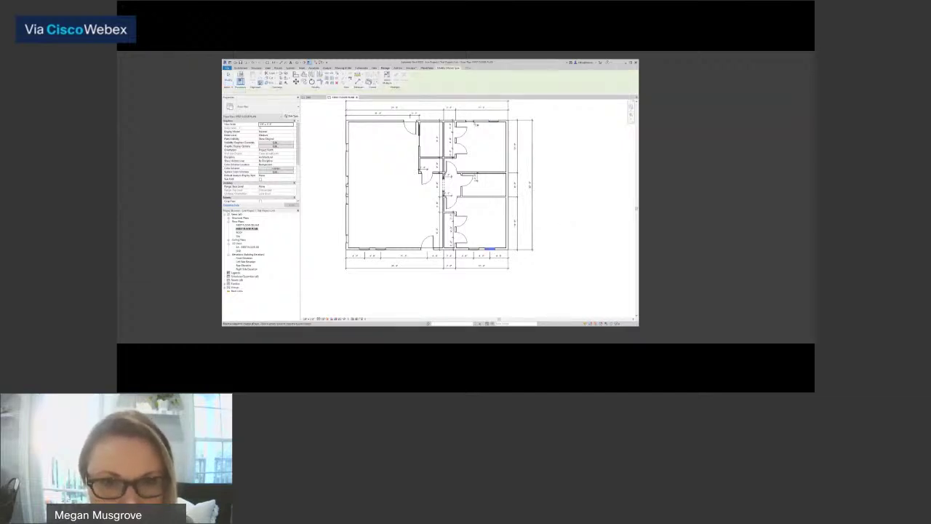
{"action": "middle_click_drag", "start_coordinate": [486, 171], "coordinate": [476, 194]}
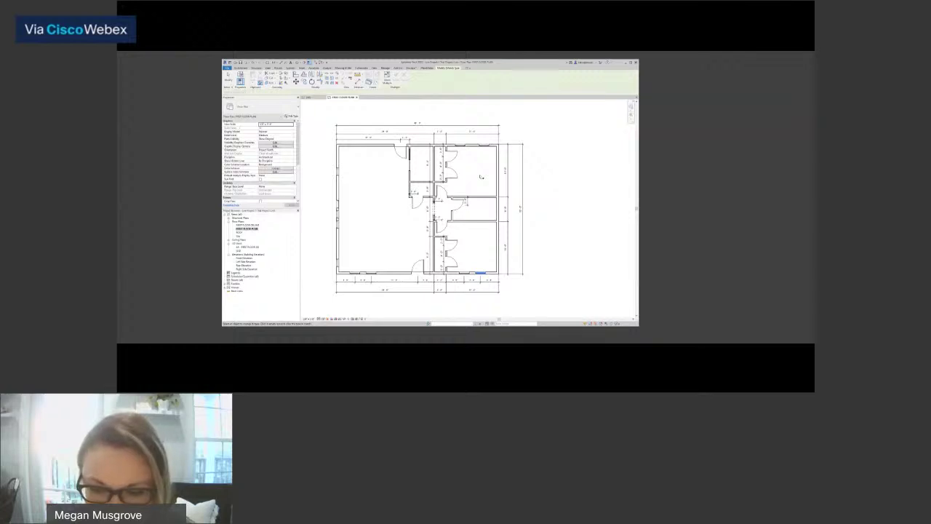
{"action": "key", "text": "Escape"}
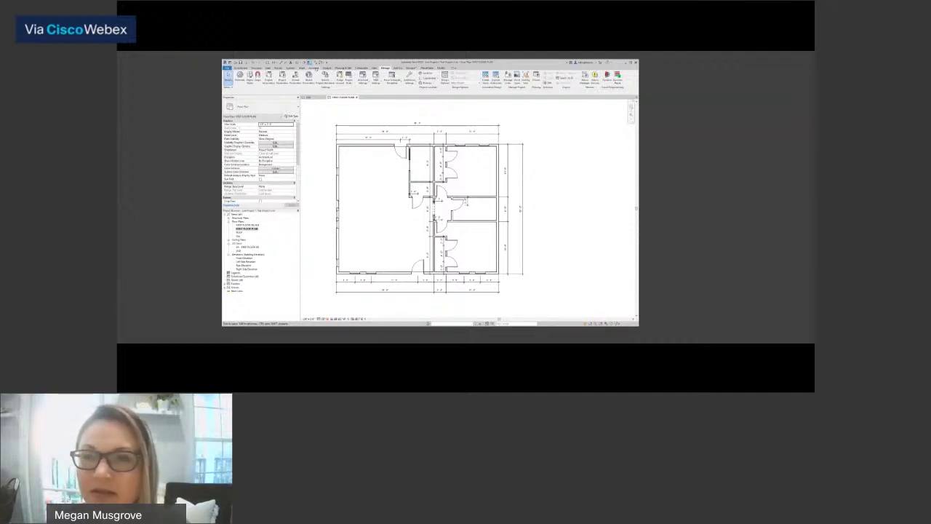
- Align the rear windows of the closet room with the front windows on the same side of the house
{"action": "left_click", "coordinate": [315, 68]}
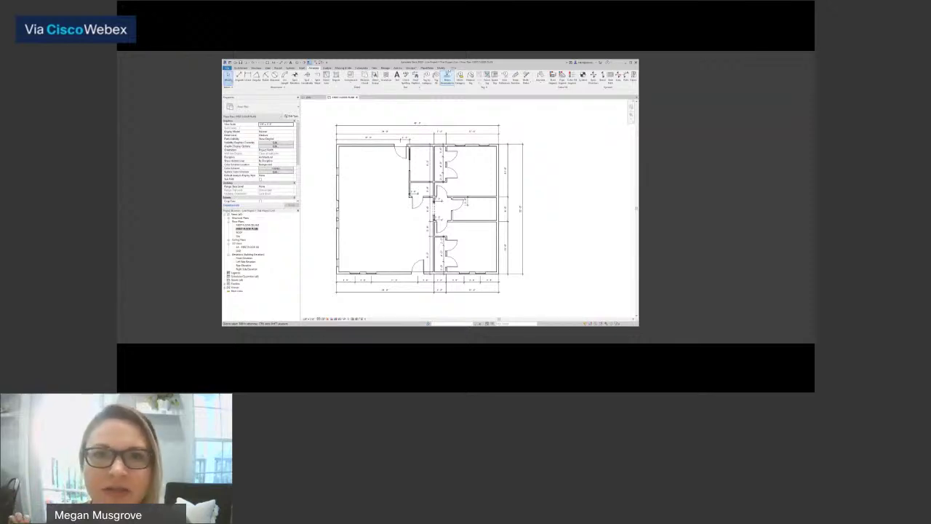
{"action": "left_click", "coordinate": [441, 67]}
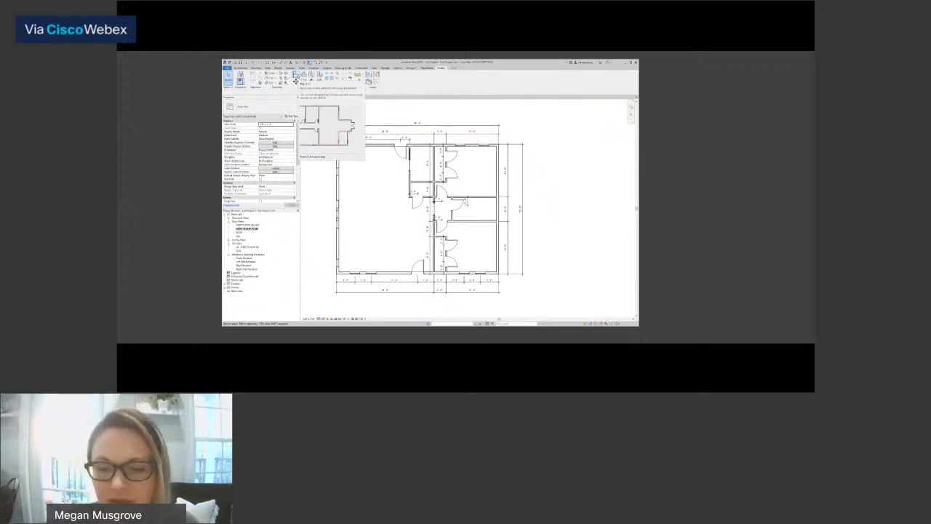
{"action": "key", "text": "a"}
{"action": "key", "text": "l"}
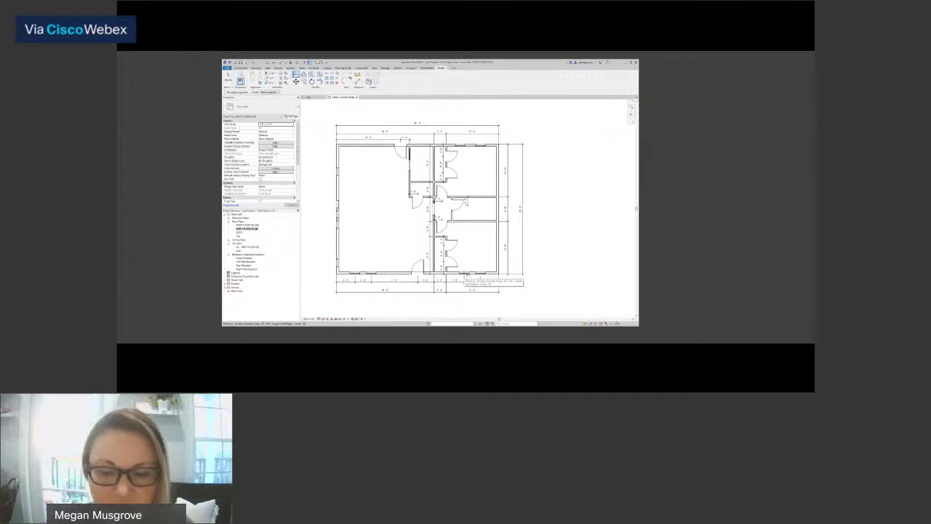
{"action": "key", "text": "Escape"}
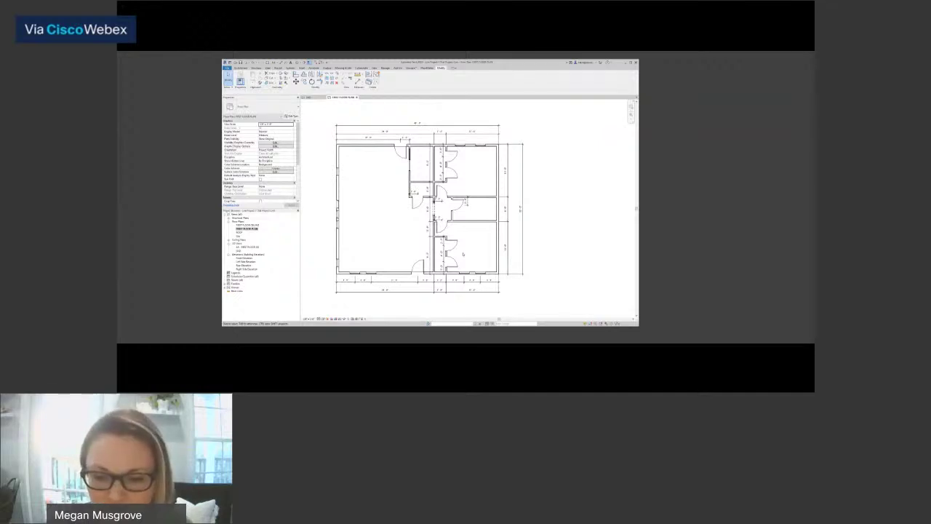
{"action": "left_click", "coordinate": [469, 281]}
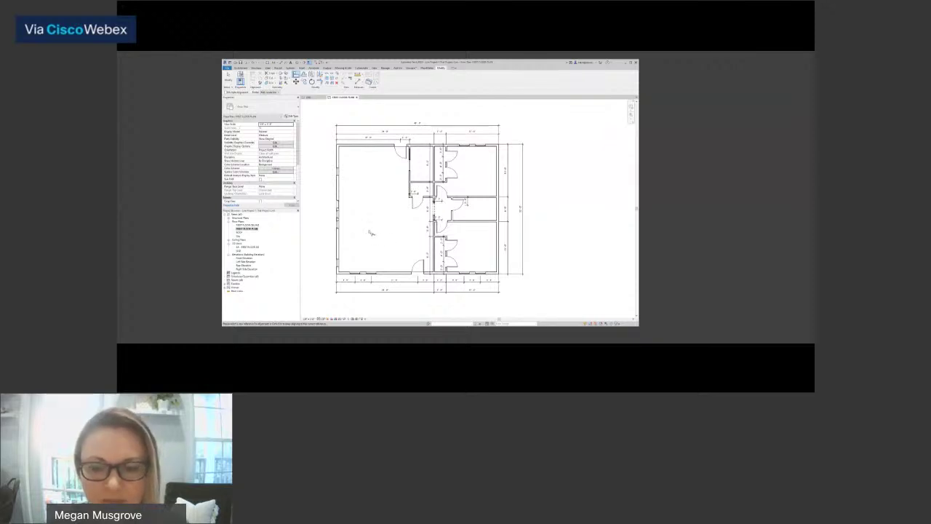
{"action": "key", "text": "Escape"}
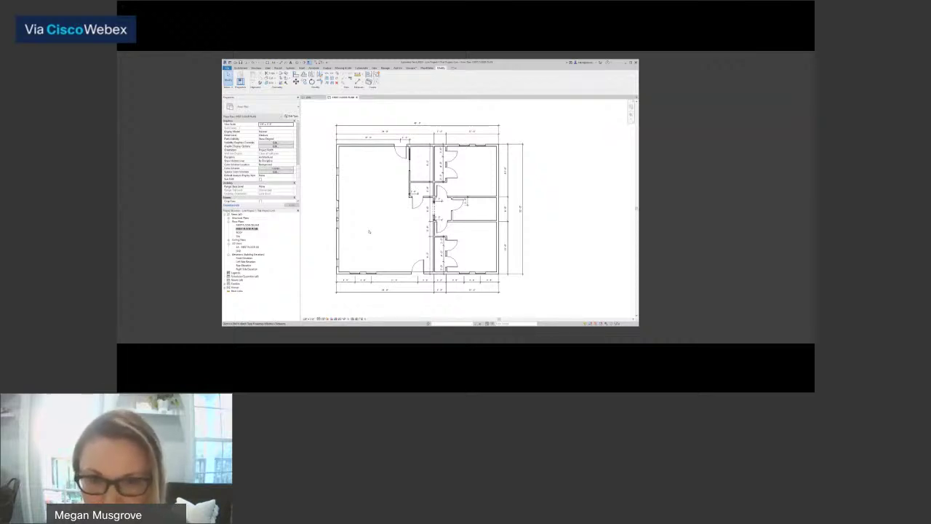
- Match the large room's side-wall windows to the double-hung type of its front window
{"action": "key", "text": "a"}
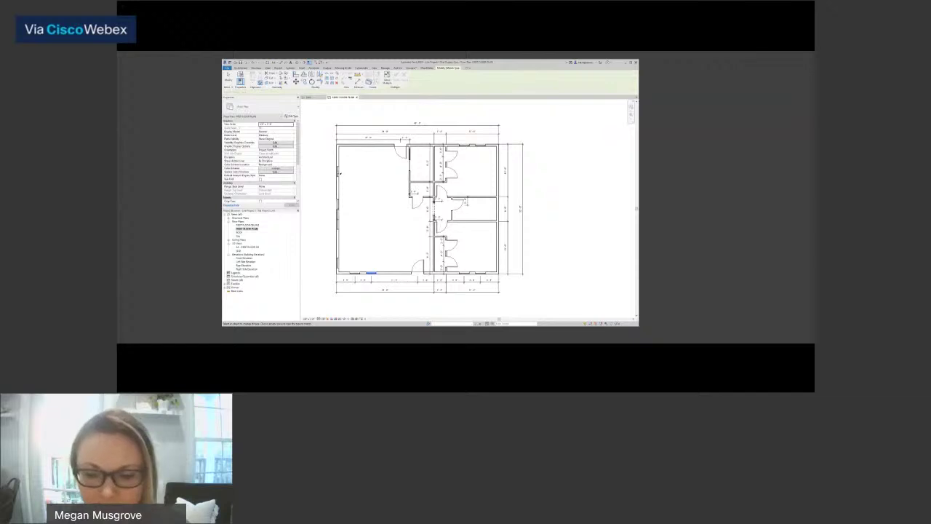
{"action": "key", "text": "Escape"}
{"action": "key", "text": "Escape"}
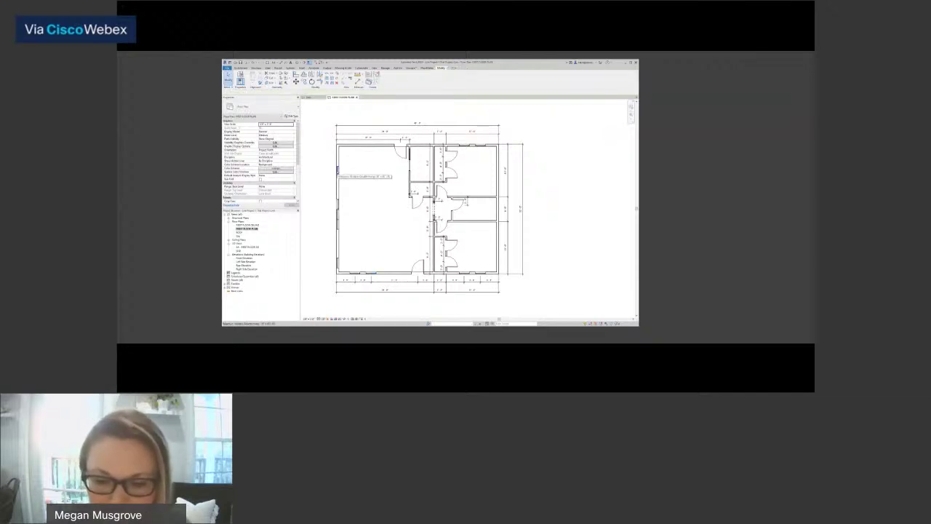
- Place one window in the large room's rear wall and match it to the side window's double-hung type
{"action": "left_click", "coordinate": [337, 170]}
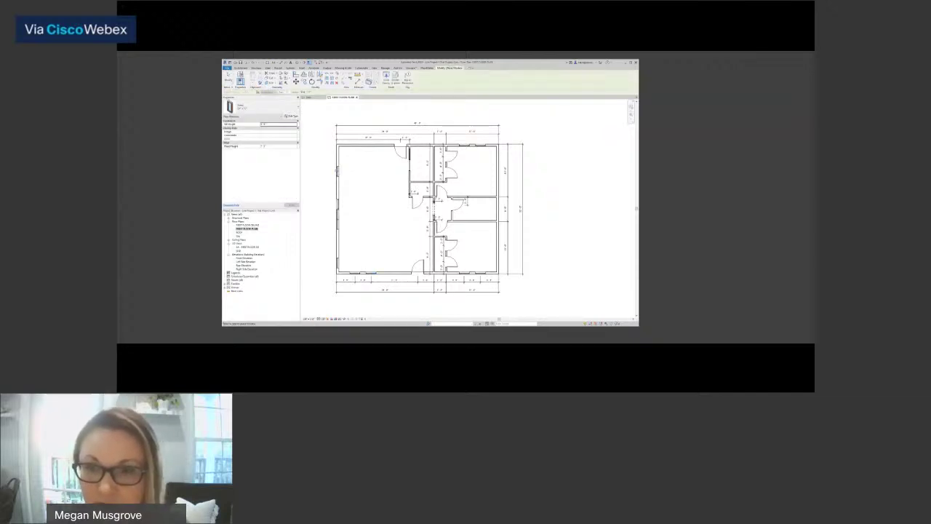
{"action": "left_click", "coordinate": [365, 147]}
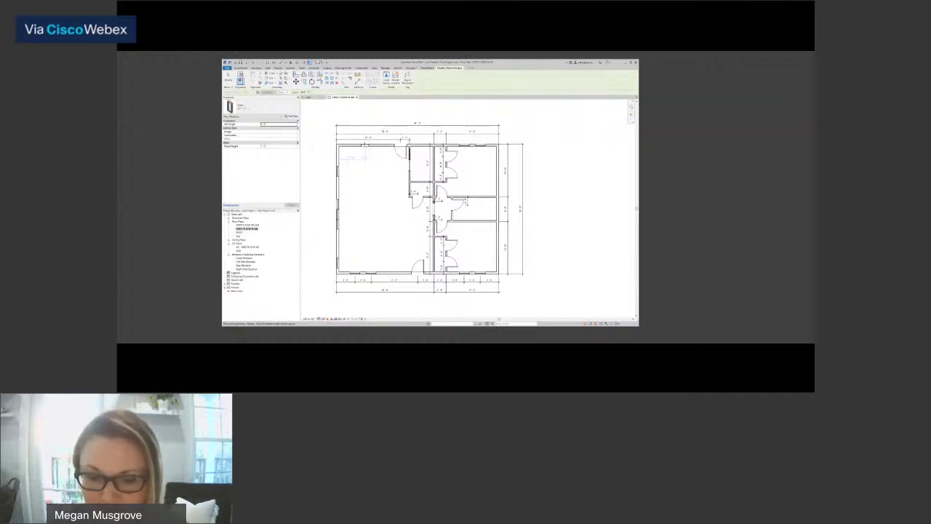
{"action": "key", "text": "Escape"}
{"action": "key", "text": "Escape"}
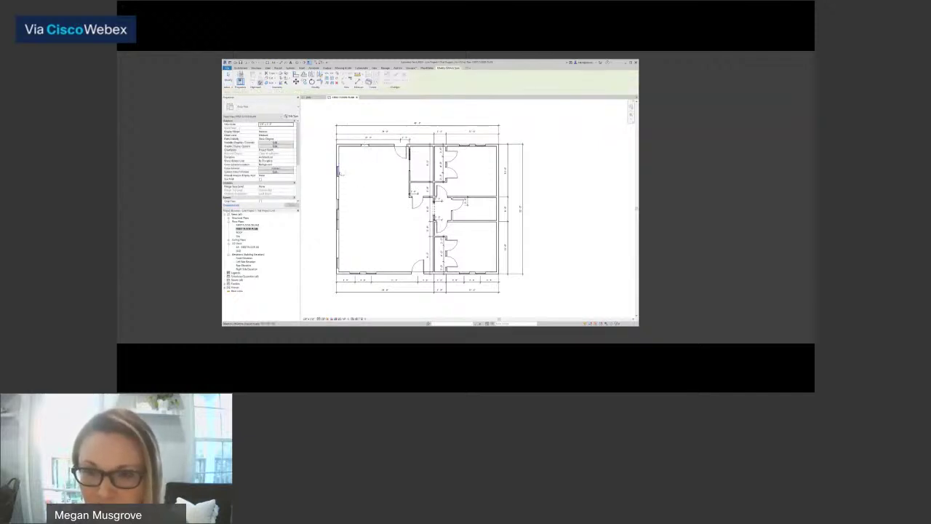
{"action": "left_click", "coordinate": [364, 146]}
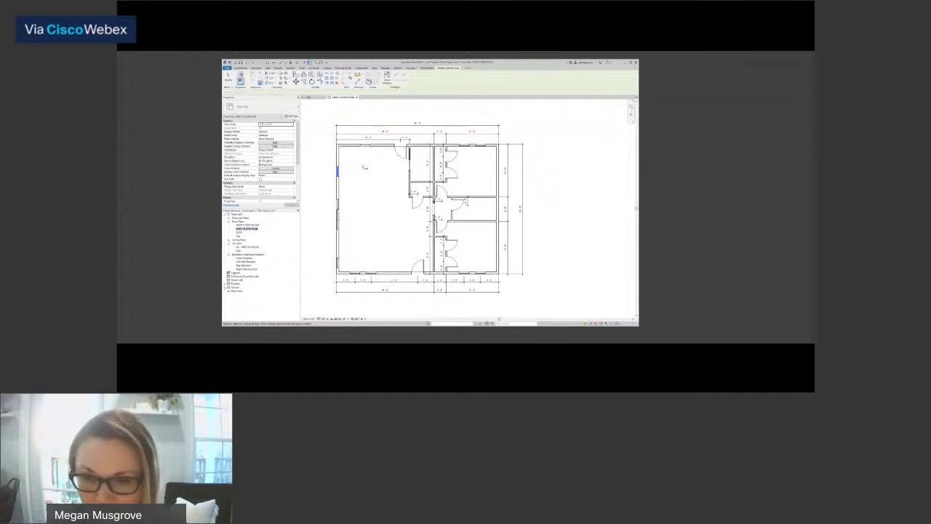
{"action": "key", "text": "Escape"}
{"action": "key", "text": "Escape"}
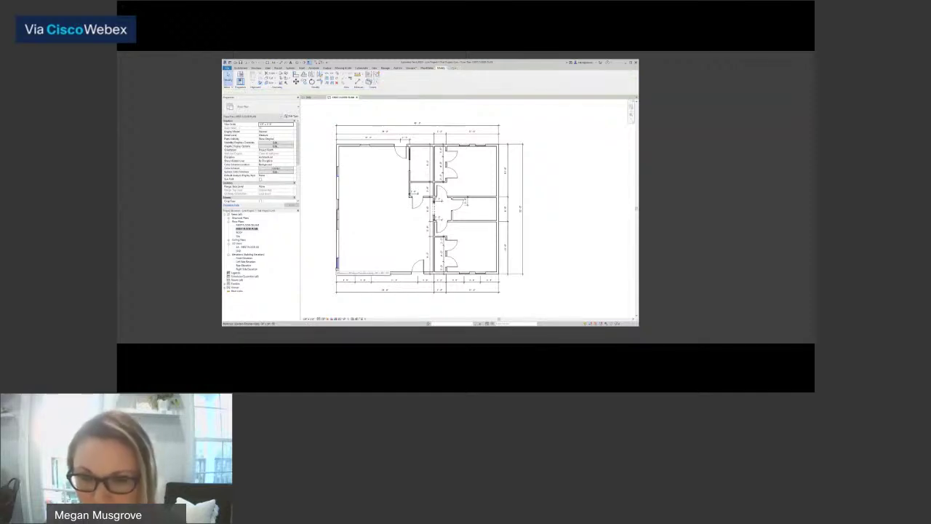
- Examine the large room's side-wall windows, including the triple window group, in the 3D view
{"action": "left_click", "coordinate": [308, 97]}
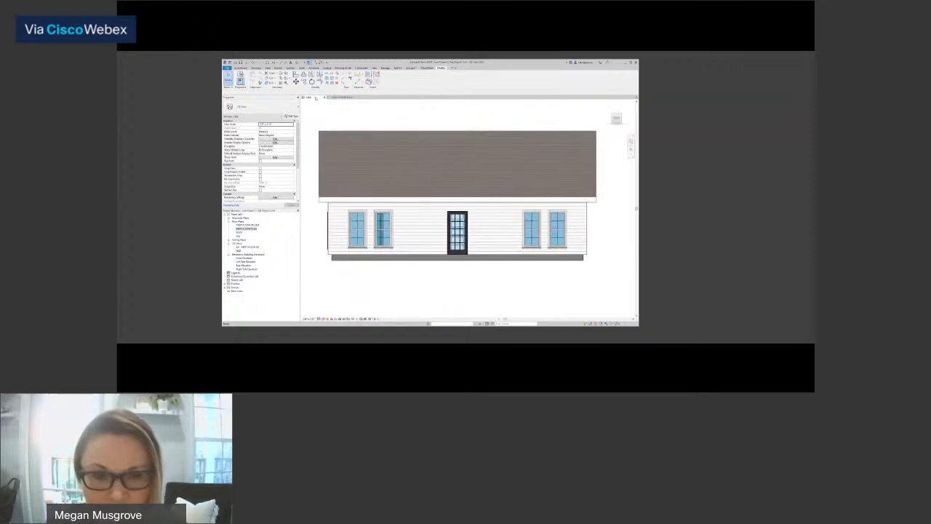
{"action": "left_click_drag", "start_coordinate": [617, 121], "coordinate": [632, 124]}
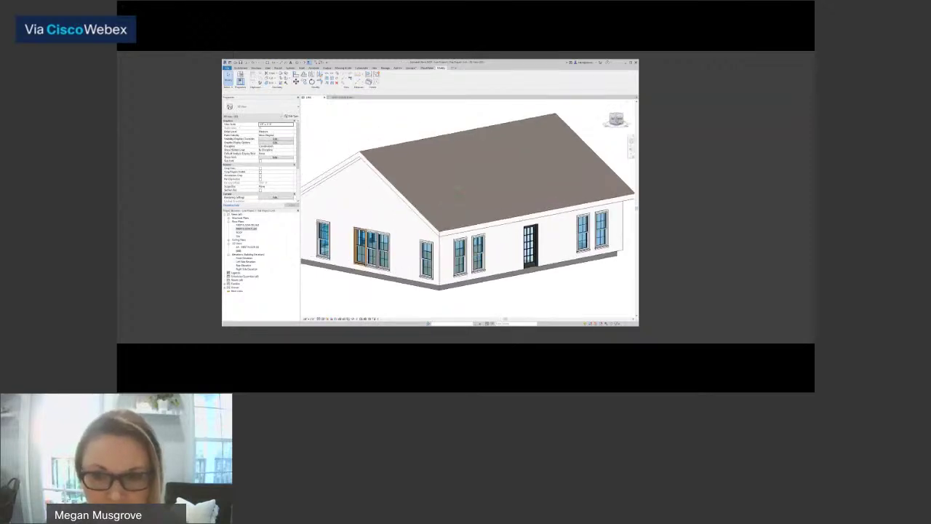
{"action": "scroll", "coordinate": [361, 244], "scroll_direction": "up", "scroll_amount": 2}
{"action": "scroll", "coordinate": [360, 243], "scroll_direction": "up", "scroll_amount": 1}
{"action": "left_click", "coordinate": [360, 244]}
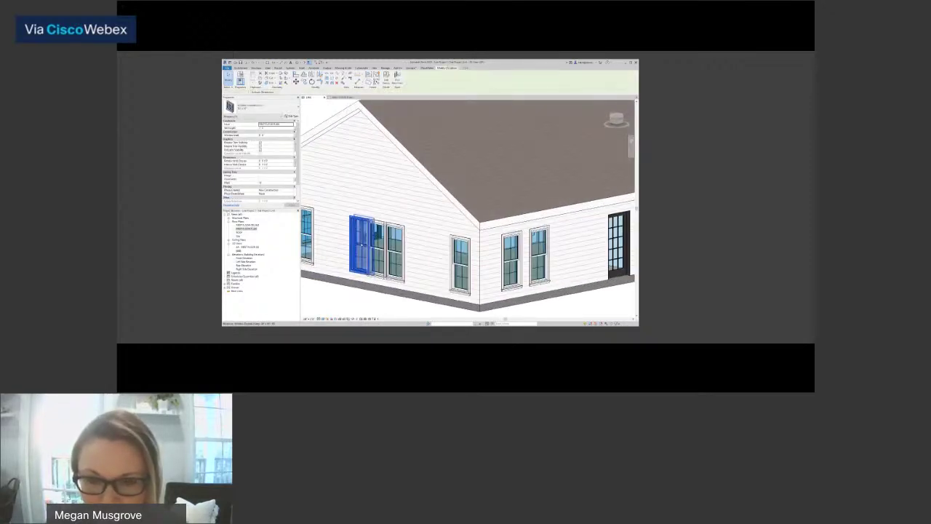
{"action": "left_click", "coordinate": [341, 298]}
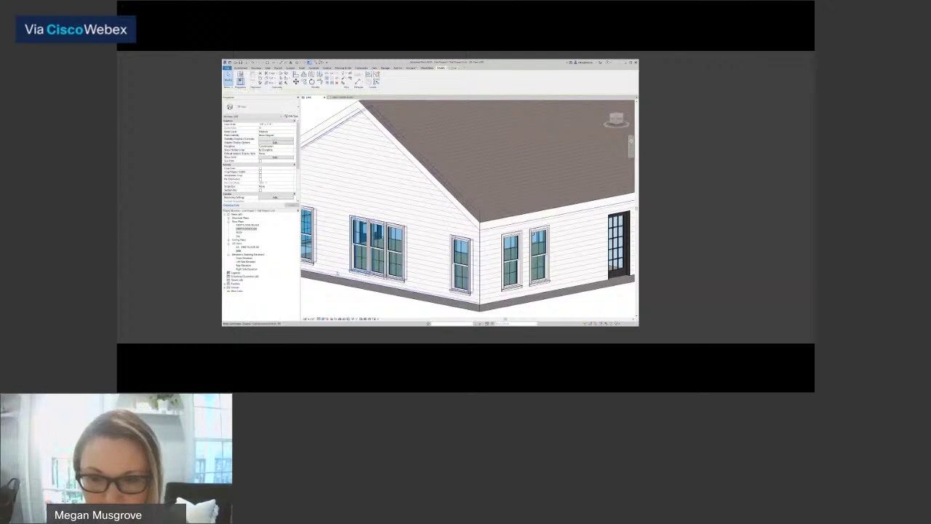
{"action": "scroll", "coordinate": [377, 254], "scroll_direction": "down", "scroll_amount": 3}
- Inspect the rear windows of the house in the 3D view, including the closet room's pair, and look around the exterior
{"action": "left_click_drag", "start_coordinate": [616, 120], "coordinate": [386, 125]}
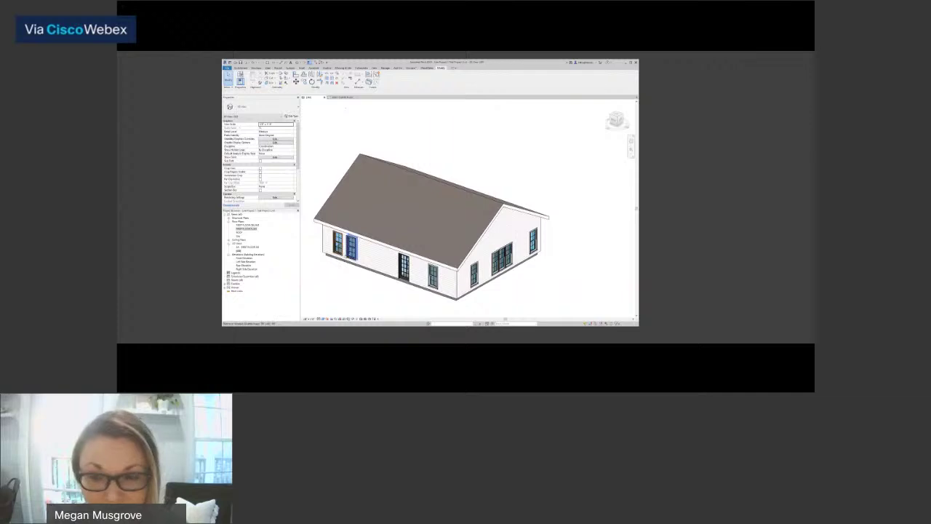
{"action": "scroll", "coordinate": [340, 258], "scroll_direction": "up", "scroll_amount": 3}
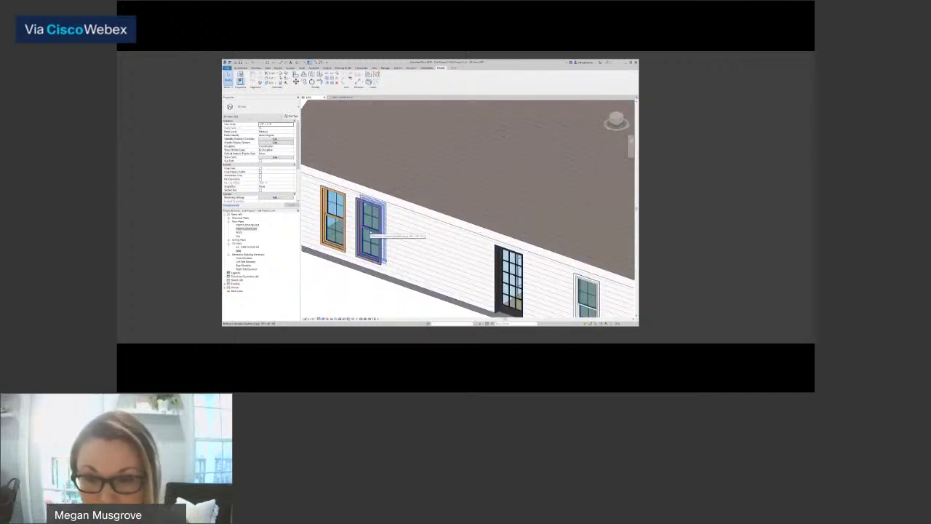
{"action": "left_click", "coordinate": [371, 231]}
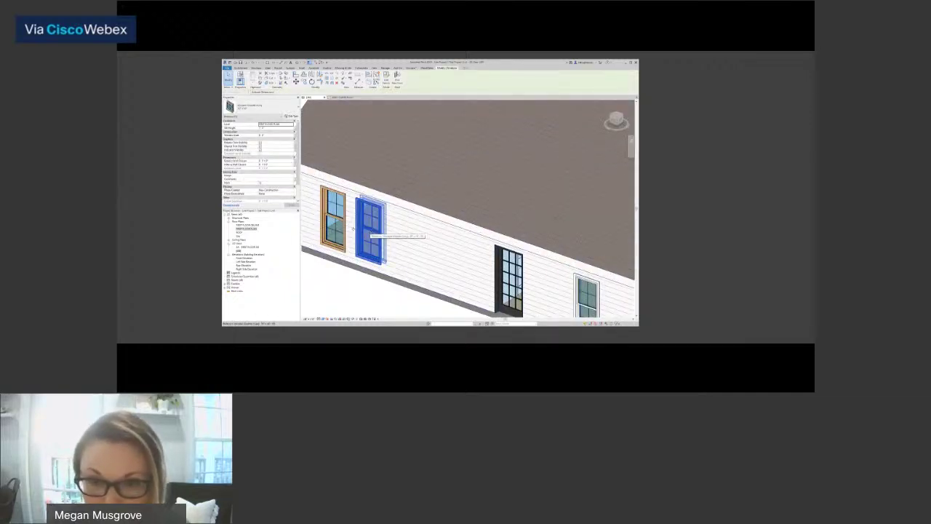
{"action": "left_click", "coordinate": [331, 218], "text": "ctrl"}
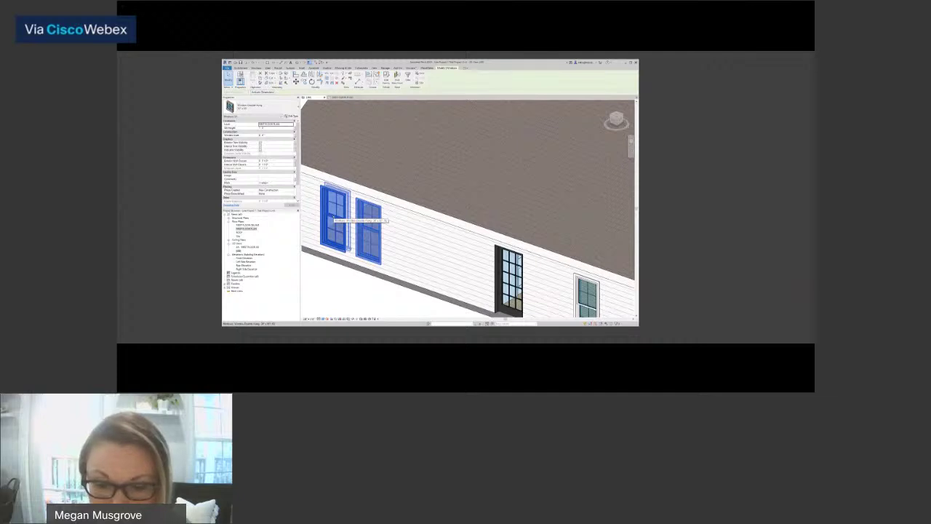
{"action": "key", "text": "Escape"}
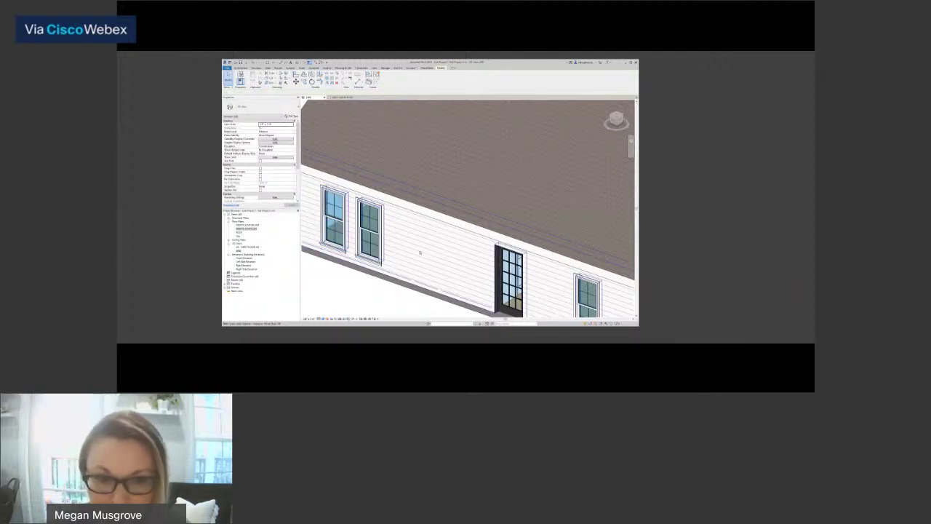
{"action": "scroll", "coordinate": [419, 253], "scroll_direction": "down", "scroll_amount": 5}
{"action": "middle_click_drag", "start_coordinate": [467, 283], "coordinate": [537, 117], "text": "shift"}
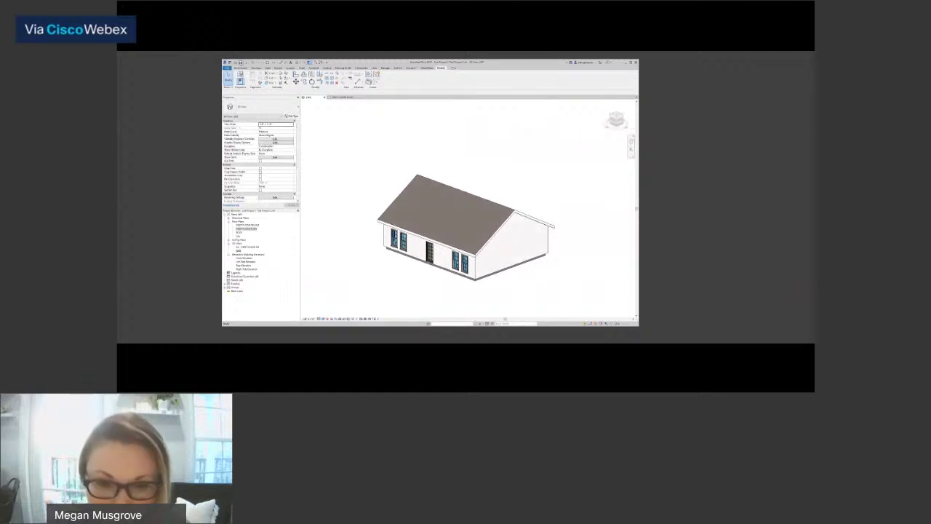
- In the first-floor plan, dimension the large room's side windows in a continuous string from the front wall to the rear wall, placed outside the house
{"action": "left_click", "coordinate": [340, 97]}
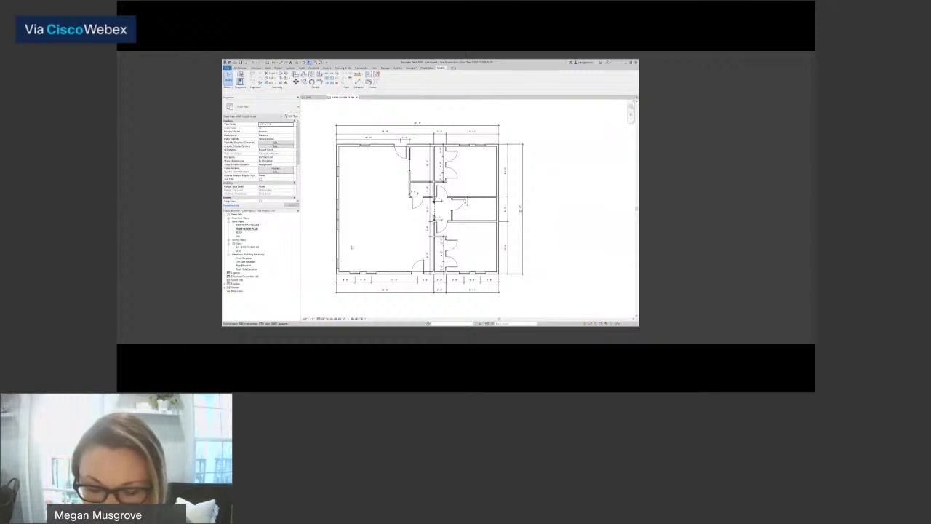
{"action": "key", "text": "d"}
{"action": "key", "text": "i"}
{"action": "scroll", "coordinate": [356, 256], "scroll_direction": "up", "scroll_amount": 5}
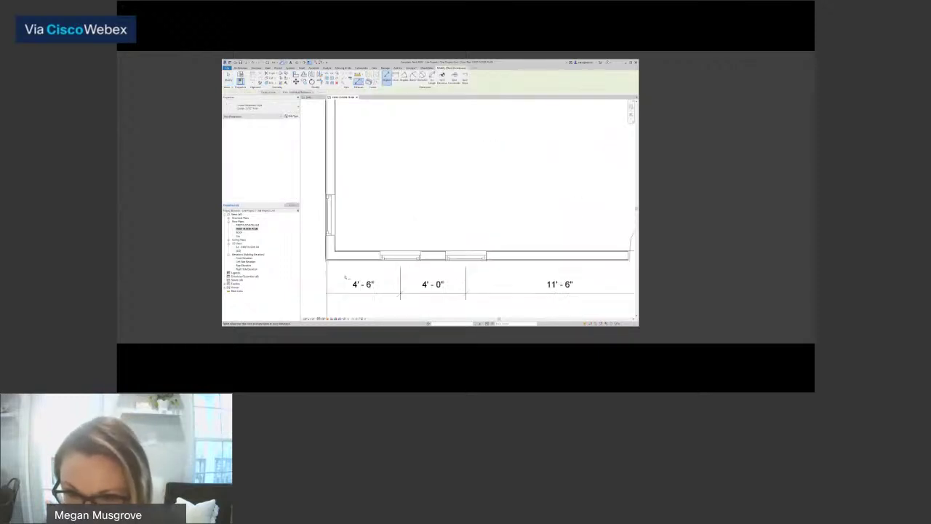
{"action": "scroll", "coordinate": [362, 262], "scroll_direction": "up", "scroll_amount": 2}
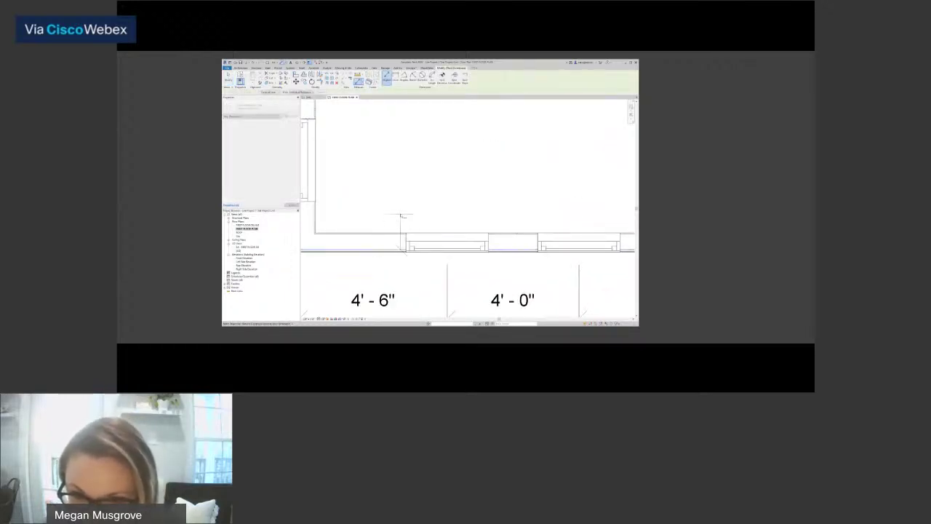
{"action": "scroll", "coordinate": [415, 259], "scroll_direction": "down", "scroll_amount": 3}
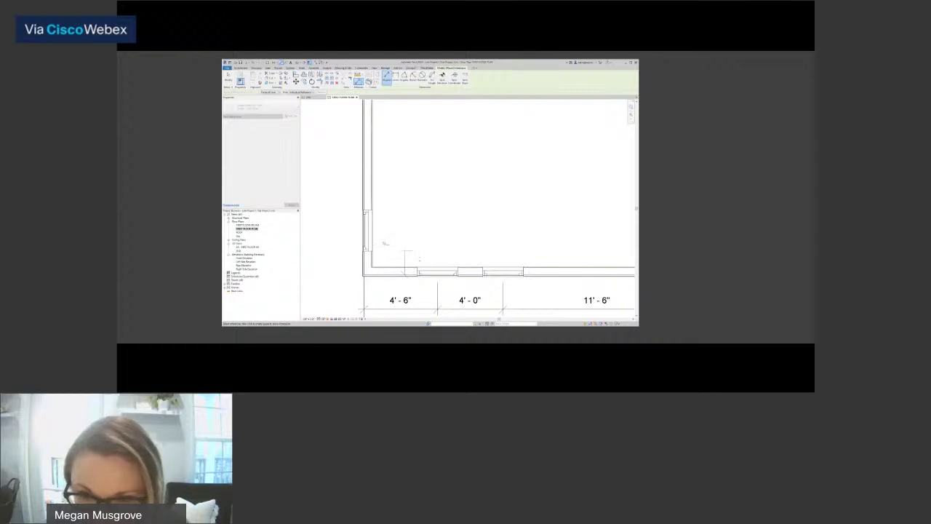
{"action": "scroll", "coordinate": [365, 237], "scroll_direction": "down", "scroll_amount": 3}
{"action": "scroll", "coordinate": [362, 241], "scroll_direction": "down", "scroll_amount": 2}
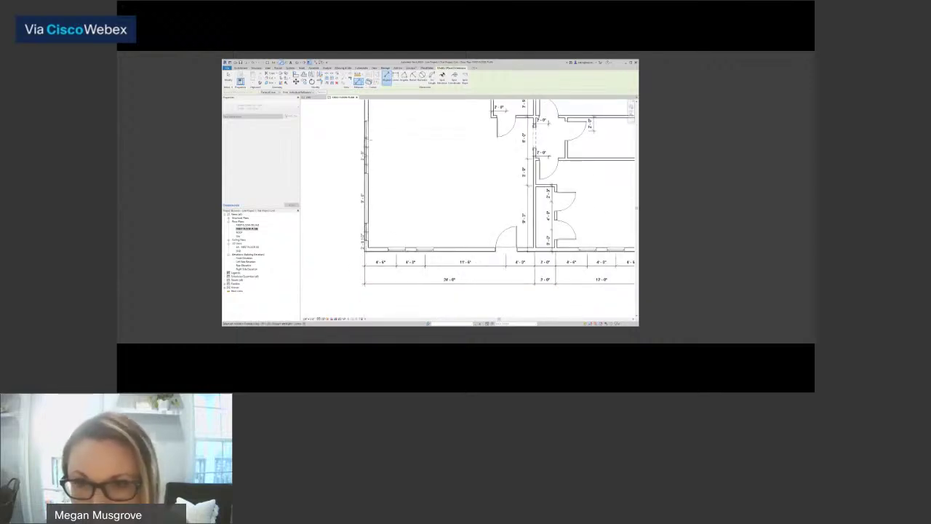
{"action": "left_click", "coordinate": [367, 147]}
{"action": "left_click", "coordinate": [368, 130]}
{"action": "scroll", "coordinate": [396, 222], "scroll_direction": "down", "scroll_amount": 2}
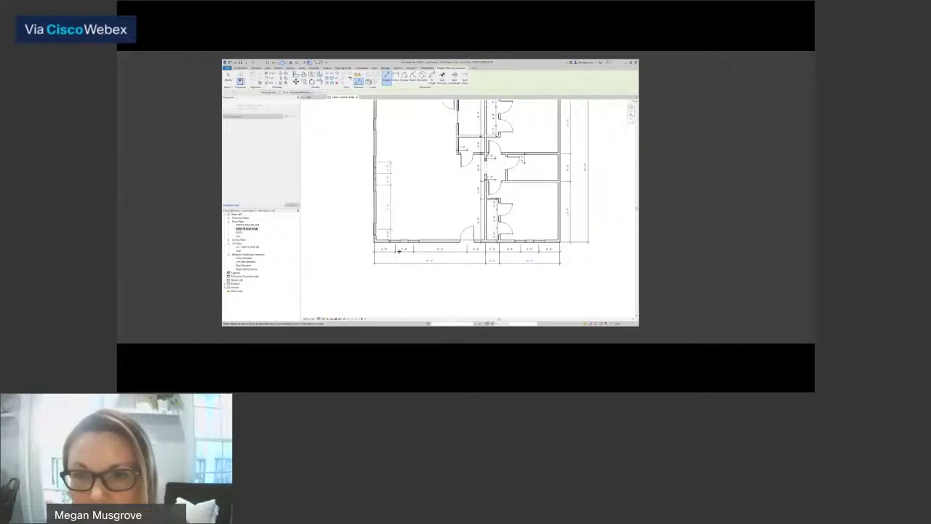
{"action": "middle_click_drag", "start_coordinate": [400, 232], "coordinate": [403, 319]}
{"action": "scroll", "coordinate": [386, 208], "scroll_direction": "up", "scroll_amount": 2}
{"action": "scroll", "coordinate": [402, 190], "scroll_direction": "up", "scroll_amount": 4}
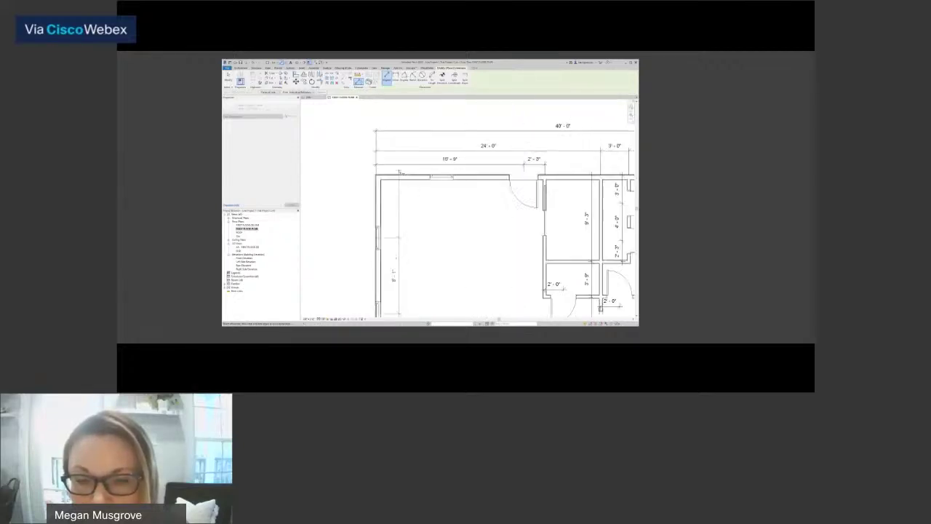
{"action": "scroll", "coordinate": [407, 184], "scroll_direction": "down", "scroll_amount": 3}
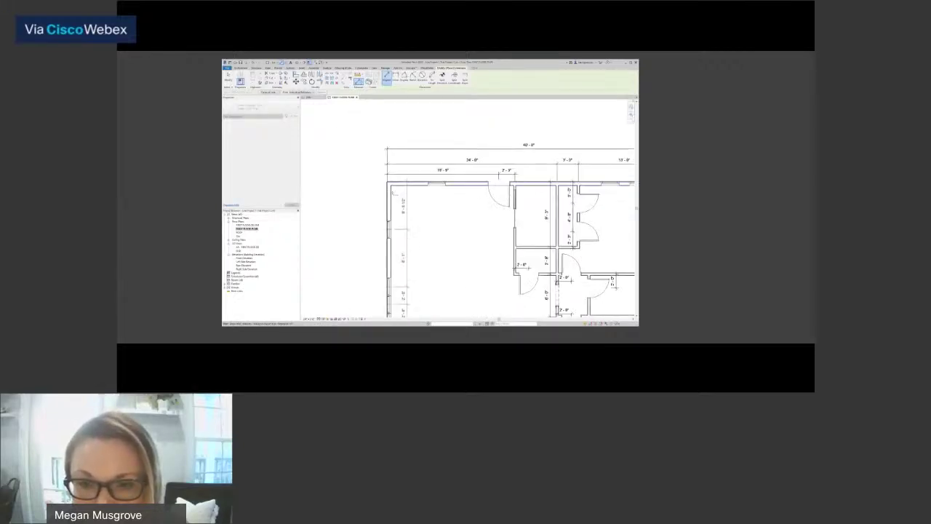
{"action": "left_click", "coordinate": [381, 196]}
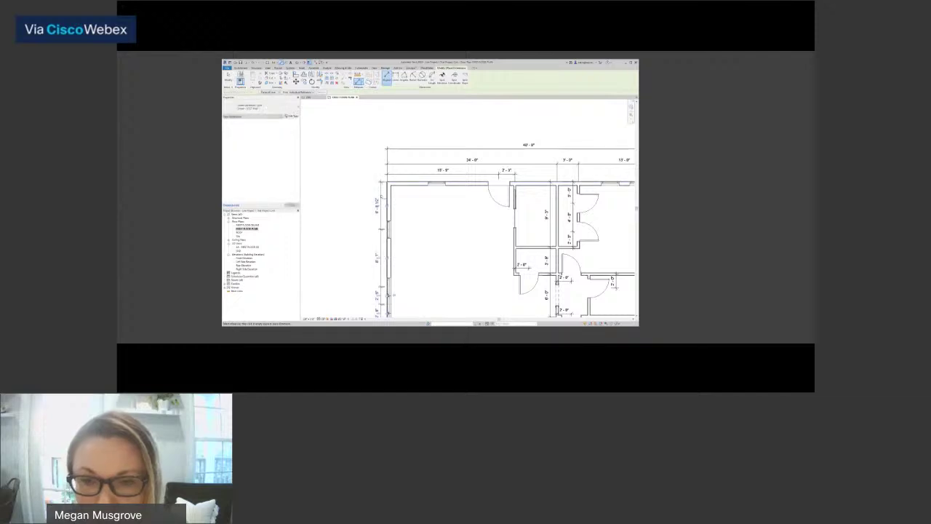
{"action": "key", "text": "Escape"}
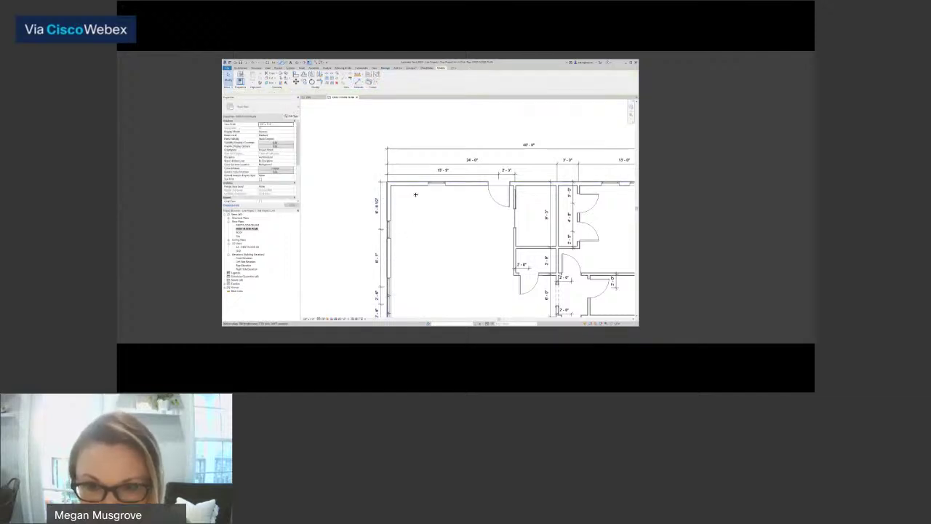
{"action": "scroll", "coordinate": [412, 196], "scroll_direction": "down", "scroll_amount": 2}
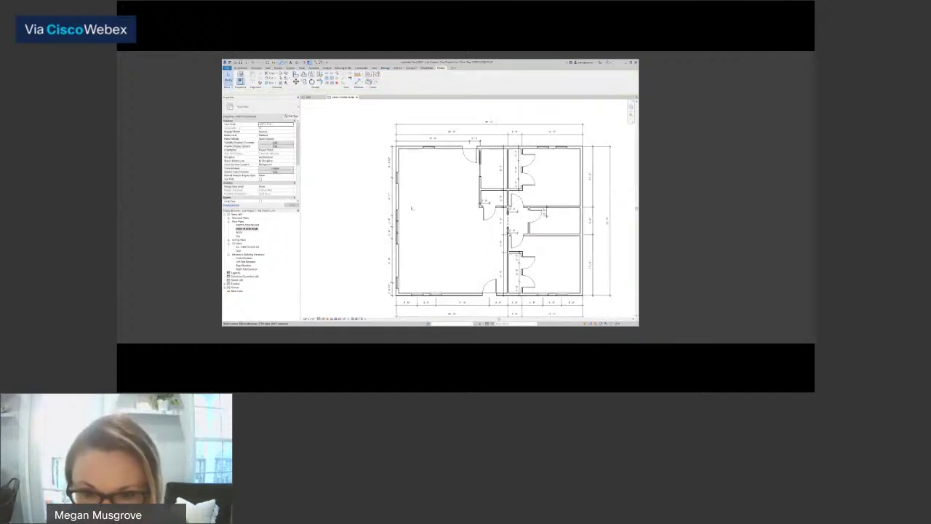
{"action": "left_click", "coordinate": [391, 290]}
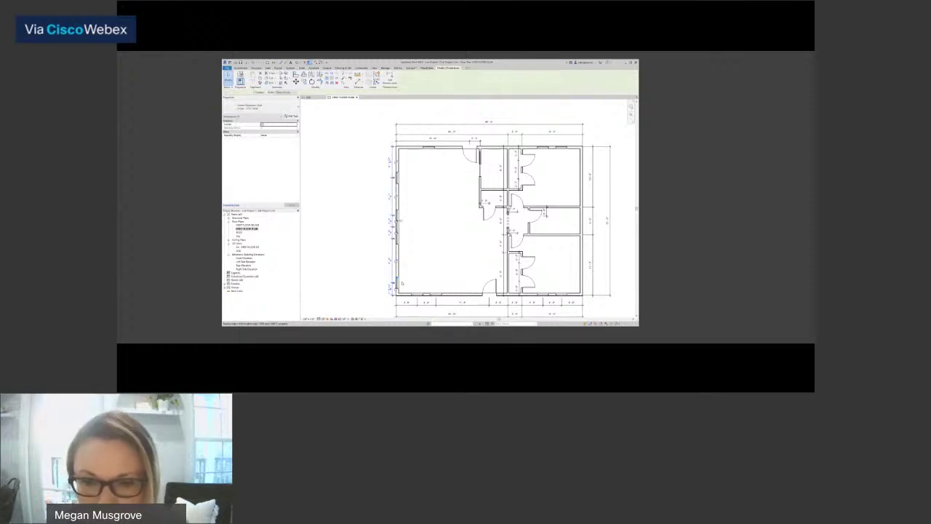
{"action": "key", "text": "Escape"}
{"action": "left_click", "coordinate": [398, 283]}
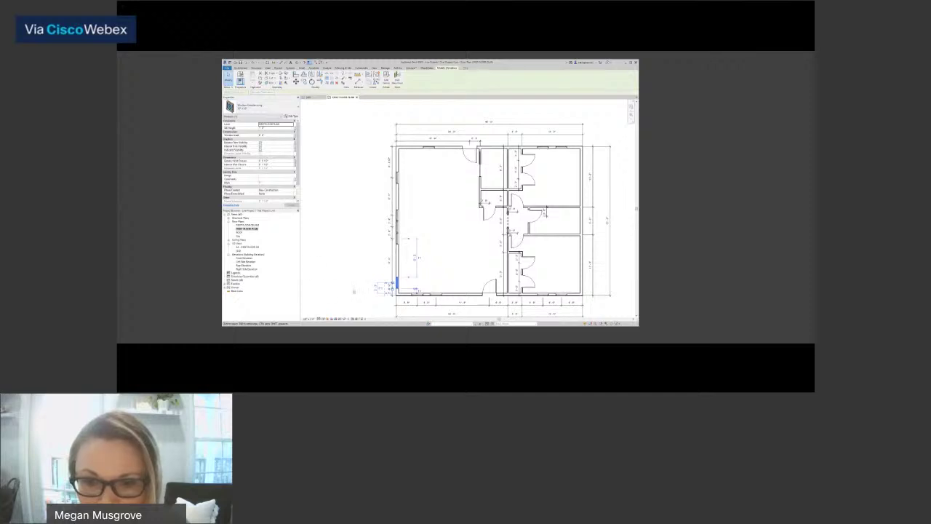
{"action": "scroll", "coordinate": [383, 305], "scroll_direction": "up", "scroll_amount": 2}
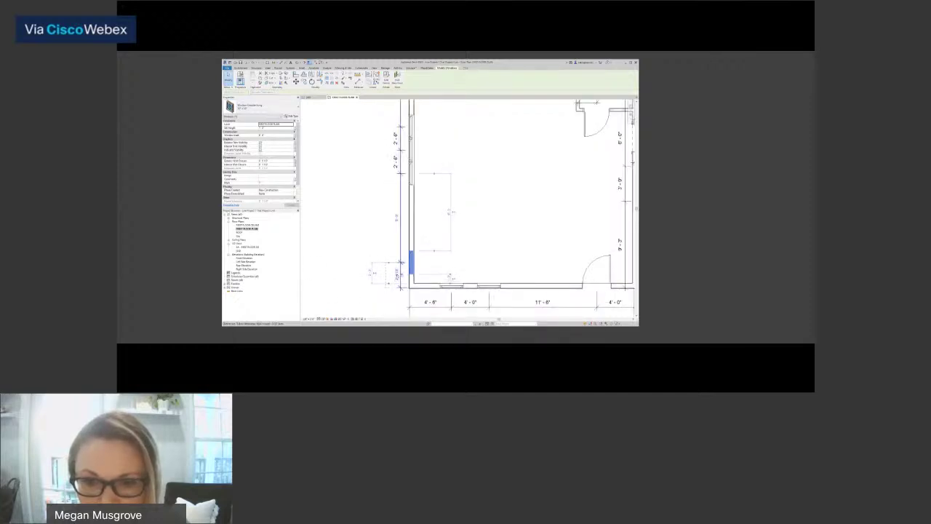
{"action": "left_click", "coordinate": [399, 275]}
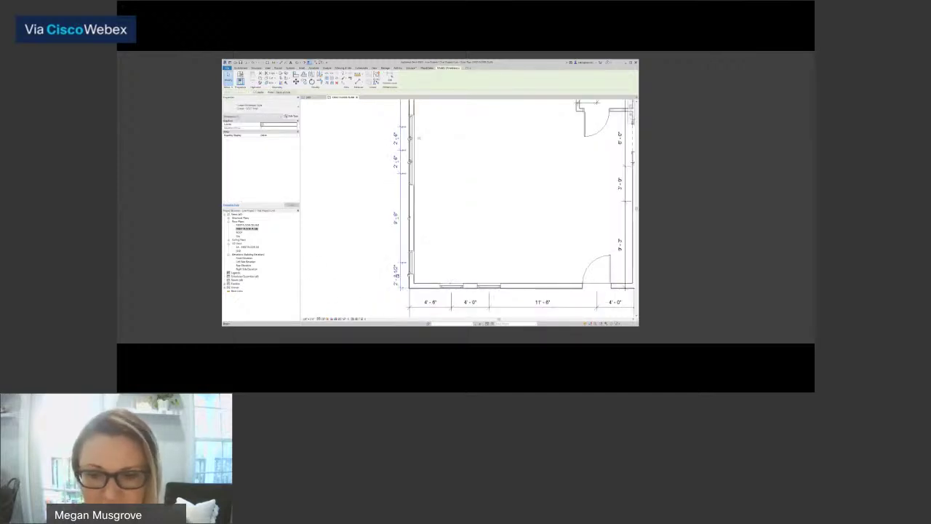
{"action": "left_click", "coordinate": [443, 249]}
- Check the side-wall dimension string around the window nearest the front wall
{"action": "scroll", "coordinate": [442, 250], "scroll_direction": "down", "scroll_amount": 3}
{"action": "middle_click_drag", "start_coordinate": [442, 249], "coordinate": [416, 248]}
{"action": "scroll", "coordinate": [404, 256], "scroll_direction": "up", "scroll_amount": 1}
{"action": "left_click", "coordinate": [405, 253]}
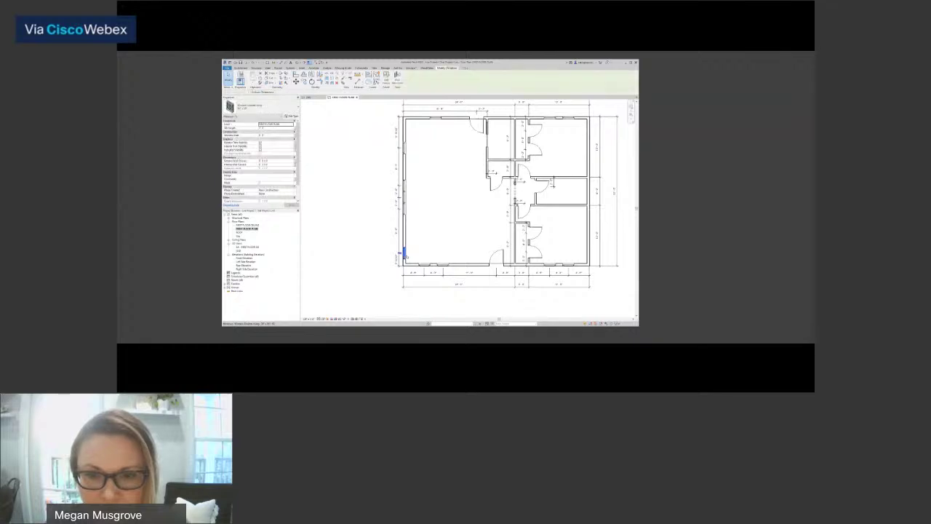
{"action": "left_click", "coordinate": [399, 262]}
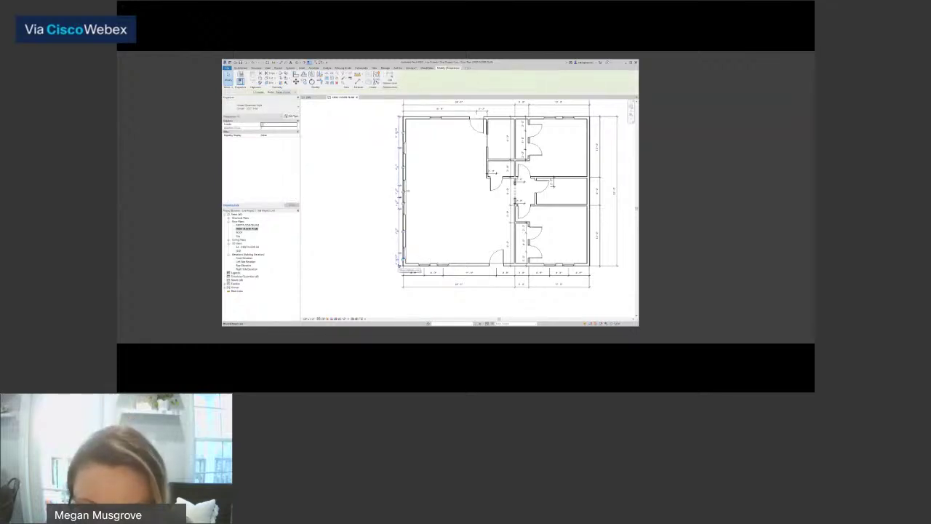
{"action": "scroll", "coordinate": [401, 263], "scroll_direction": "up", "scroll_amount": 3}
{"action": "scroll", "coordinate": [449, 245], "scroll_direction": "down", "scroll_amount": 3}
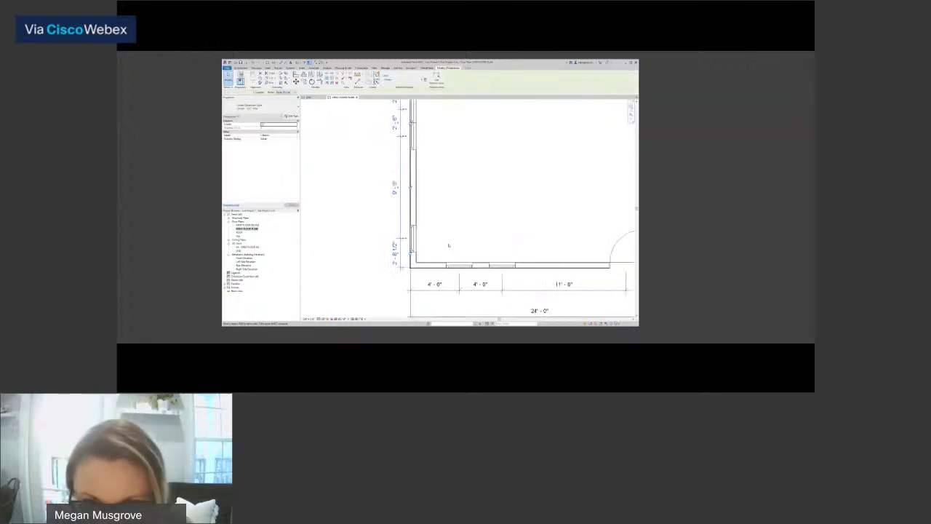
{"action": "left_click", "coordinate": [450, 242]}
- Position the large room's frontmost side window 4'-6" from the front wall
{"action": "scroll", "coordinate": [451, 241], "scroll_direction": "down", "scroll_amount": 2}
{"action": "middle_click_drag", "start_coordinate": [451, 242], "coordinate": [402, 240]}
{"action": "left_click", "coordinate": [382, 241]}
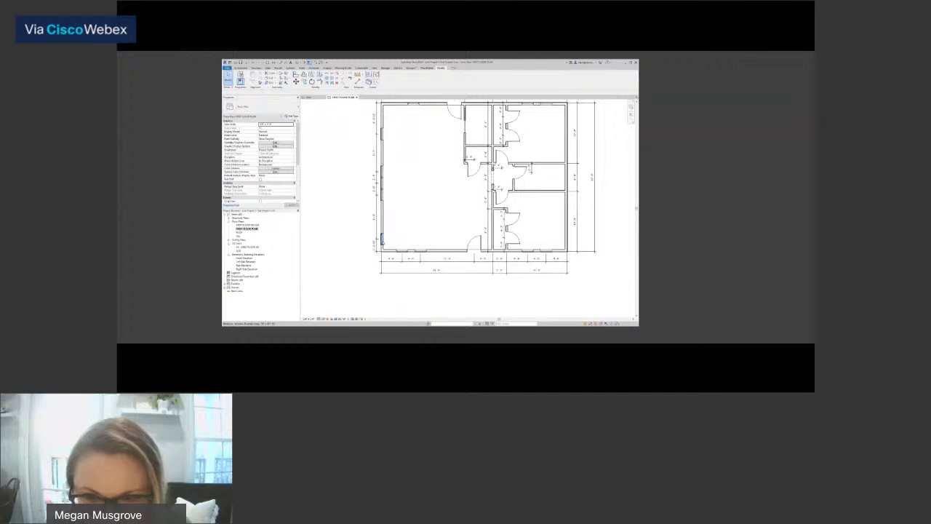
{"action": "left_click", "coordinate": [382, 240]}
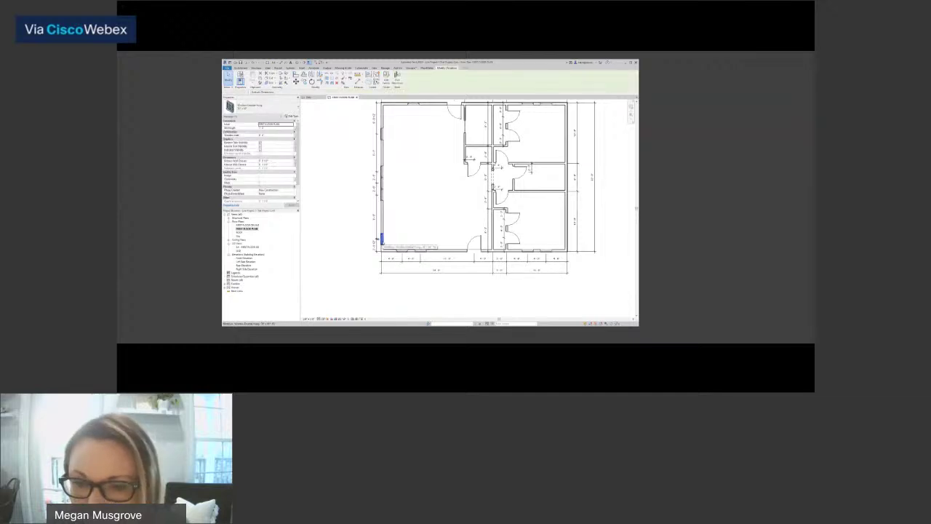
{"action": "left_click", "coordinate": [262, 92]}
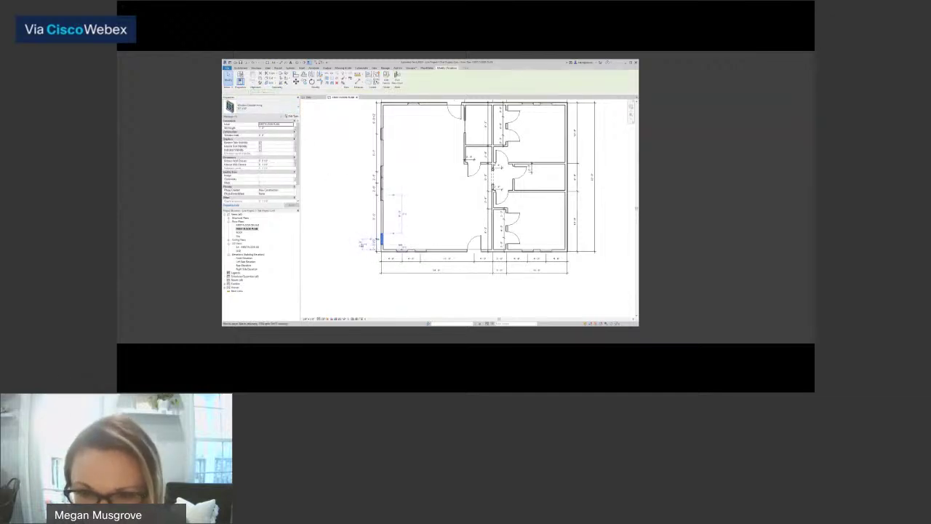
{"action": "left_click", "coordinate": [375, 245]}
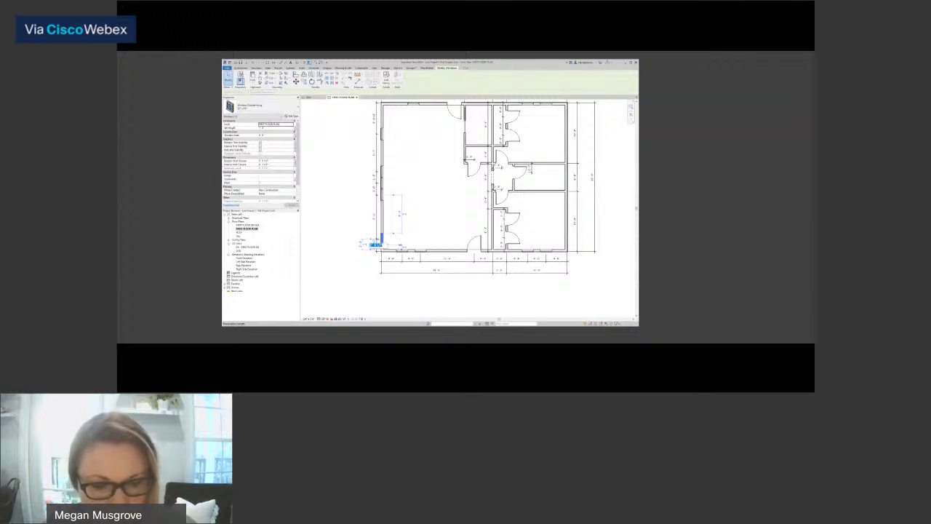
{"action": "type", "text": "4 6"}
{"action": "key", "text": "Return"}
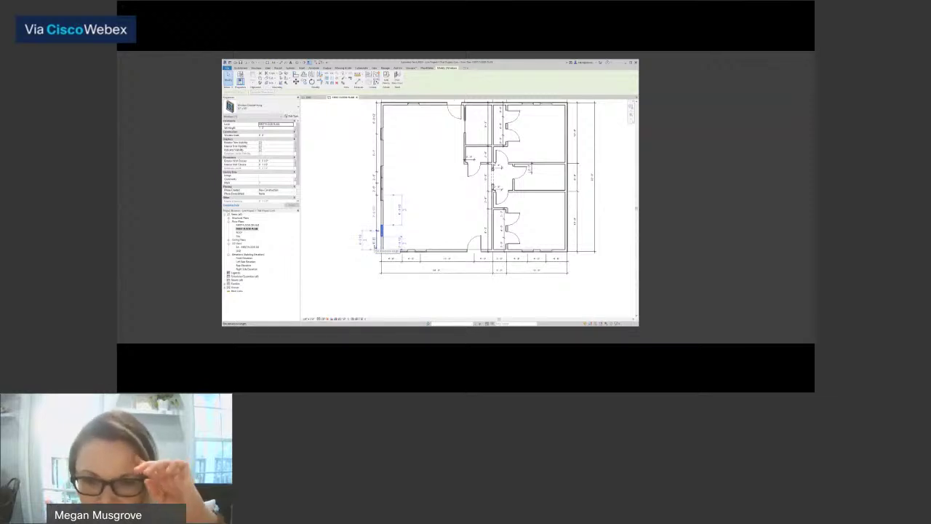
{"action": "key", "text": "Escape"}
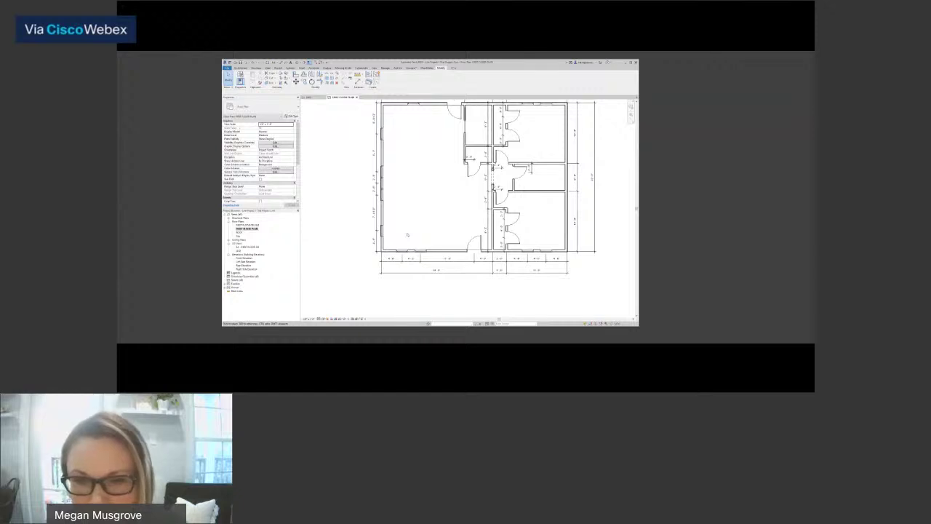
- Delete the window nearest the front wall from the triple group in the large room's side wall
{"action": "scroll", "coordinate": [406, 220], "scroll_direction": "down", "scroll_amount": 1}
{"action": "middle_click_drag", "start_coordinate": [406, 219], "coordinate": [385, 265]}
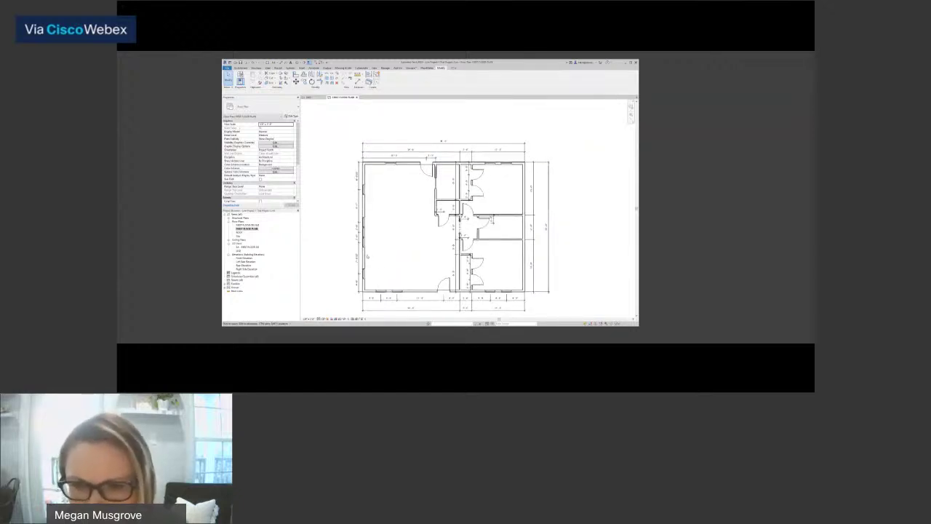
{"action": "scroll", "coordinate": [368, 256], "scroll_direction": "up", "scroll_amount": 1}
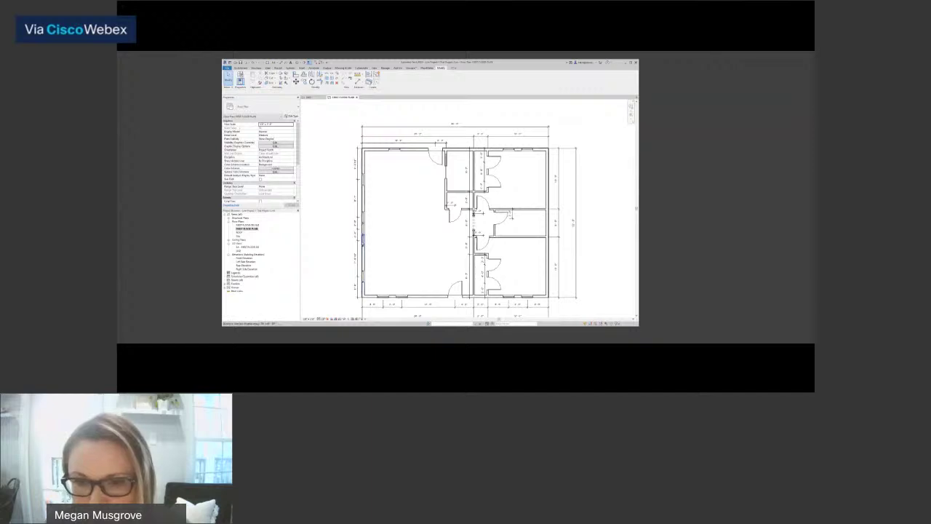
{"action": "left_click", "coordinate": [364, 243]}
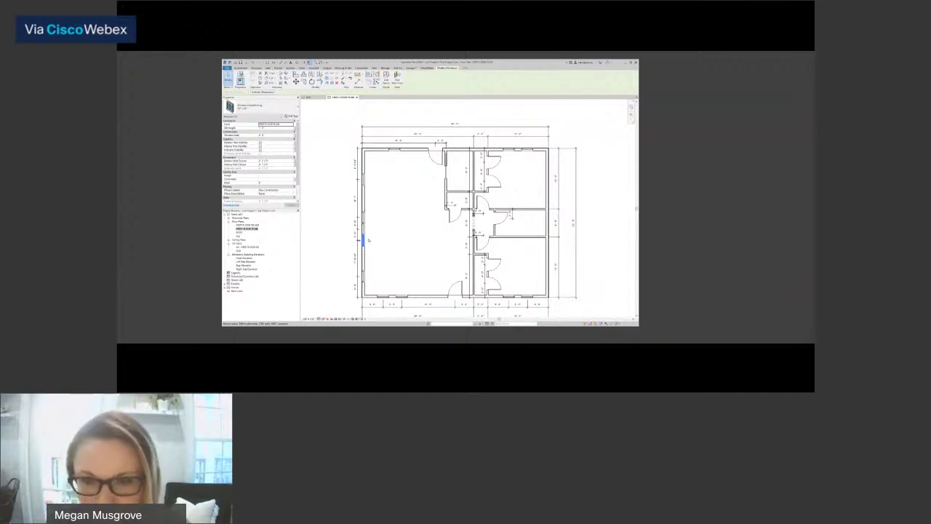
{"action": "left_click", "coordinate": [368, 240]}
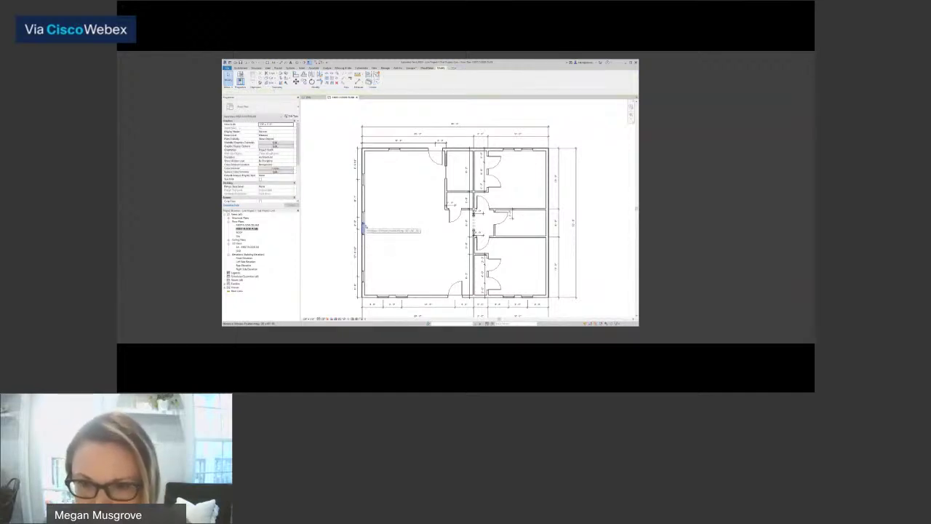
- Set the distance between the frontmost side window and the adjacent group window to 10'-0", moving the group window
{"action": "left_click", "coordinate": [363, 229]}
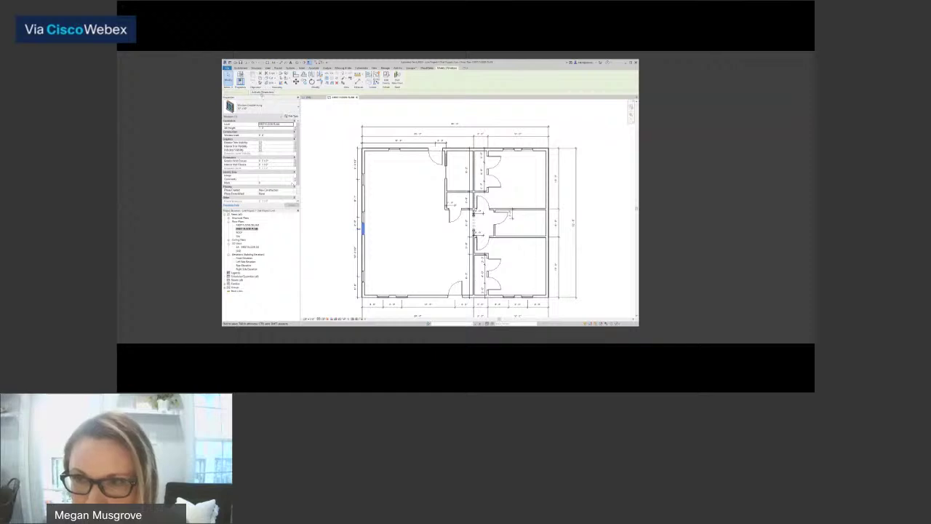
{"action": "left_click", "coordinate": [355, 253]}
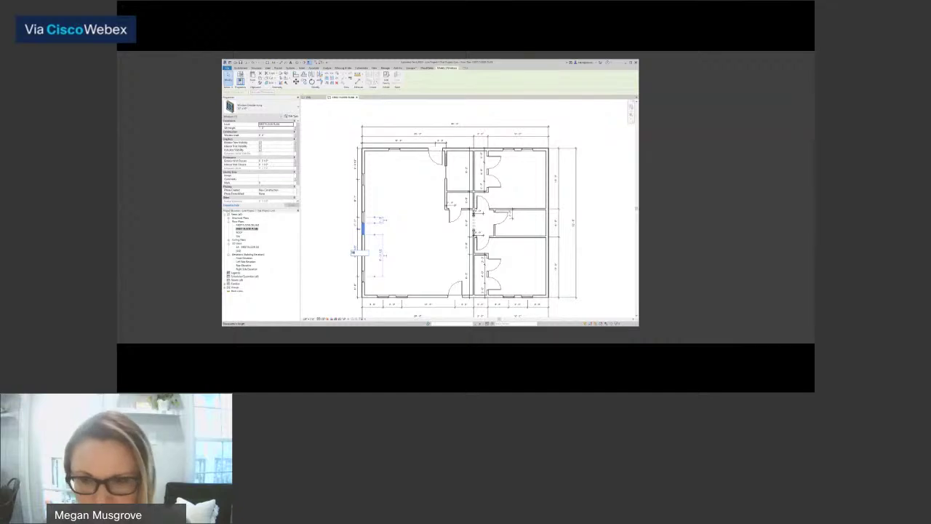
{"action": "key", "text": "Return"}
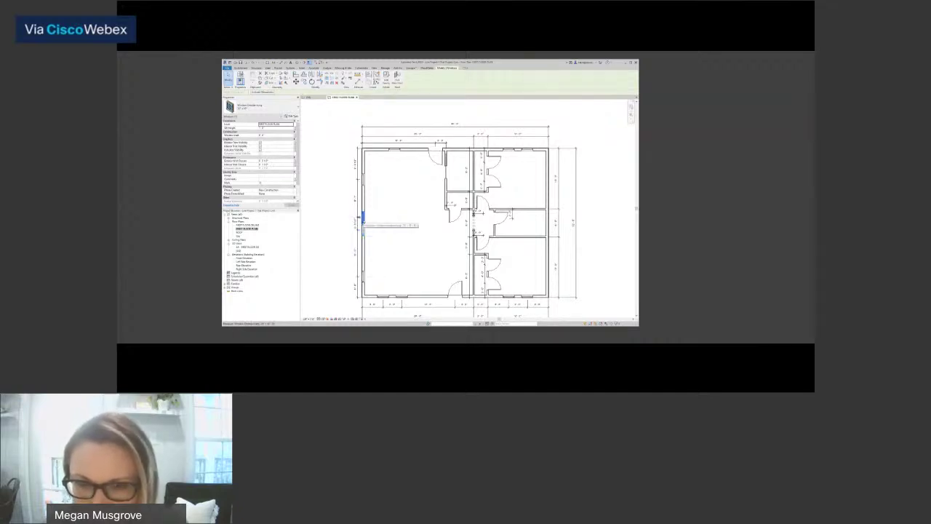
- Move the rear window of the remaining side-wall pair so the pair is spaced 4'-0" apart
{"action": "key", "text": "d"}
{"action": "key", "text": "i"}
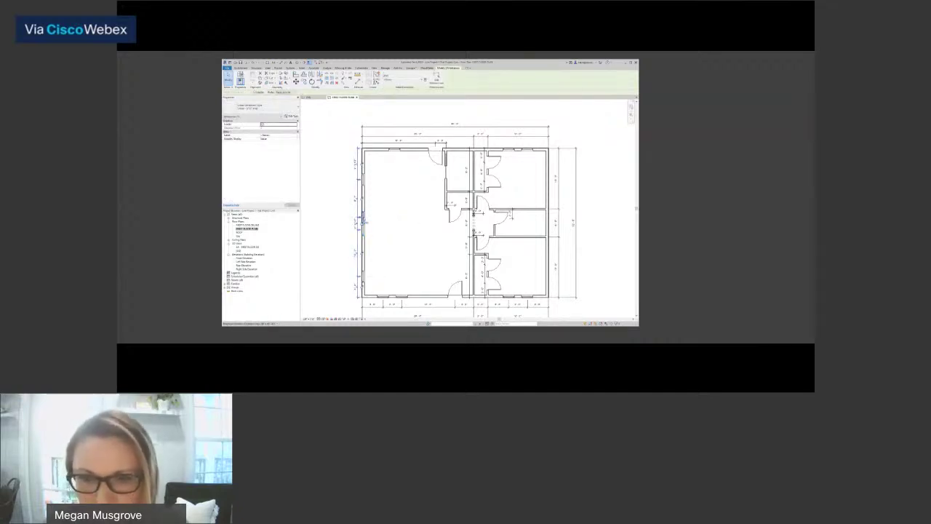
{"action": "key", "text": "Escape"}
{"action": "key", "text": "Escape"}
{"action": "left_click", "coordinate": [362, 217]}
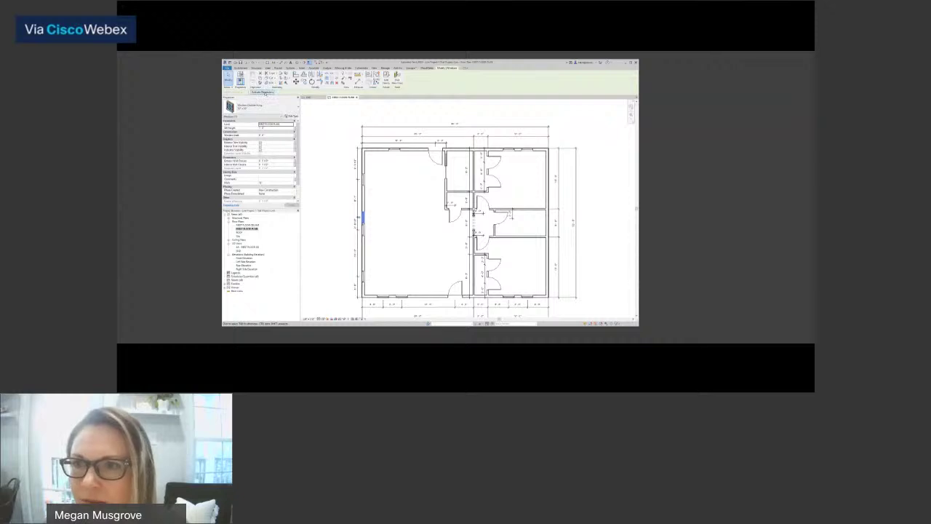
{"action": "left_click", "coordinate": [263, 92]}
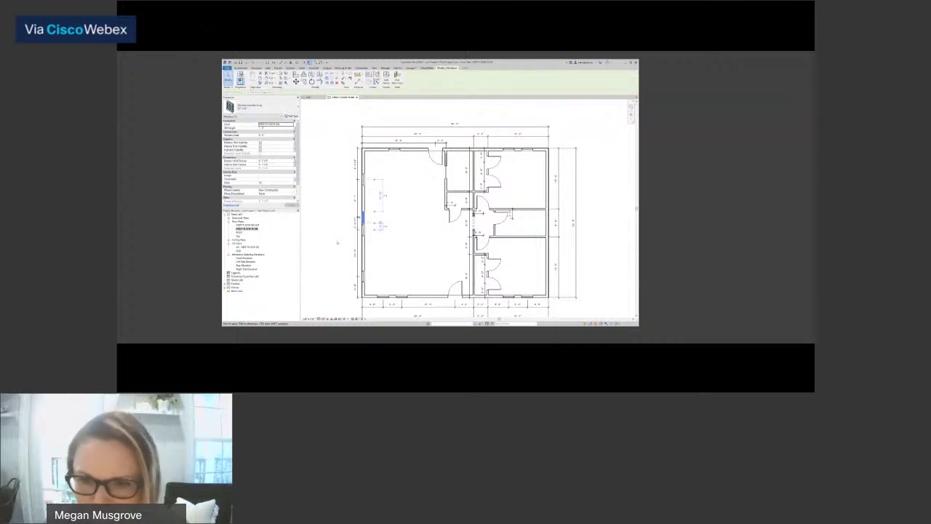
{"action": "left_click", "coordinate": [356, 221]}
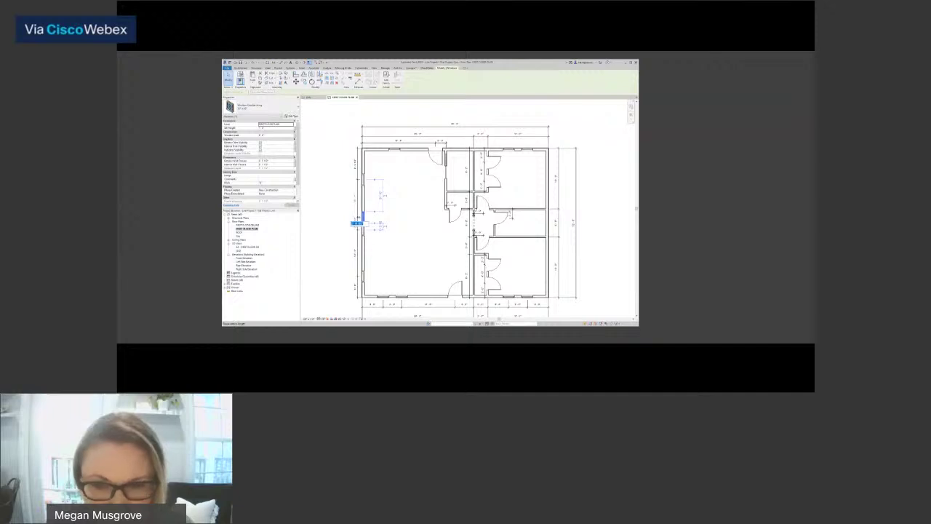
{"action": "key", "text": "Return"}
{"action": "key", "text": "Escape"}
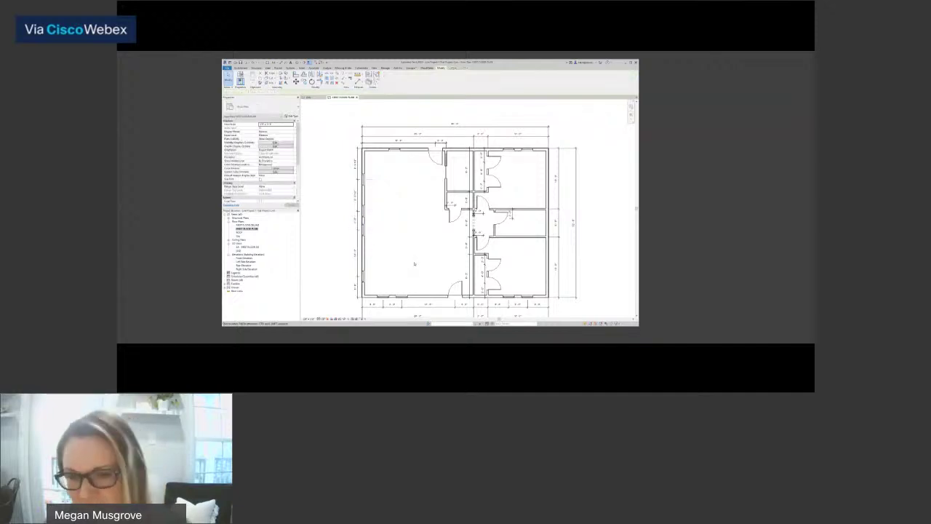
- Position the large room's rearmost side window 6'-0" from the rear wall
{"action": "left_click", "coordinate": [363, 179]}
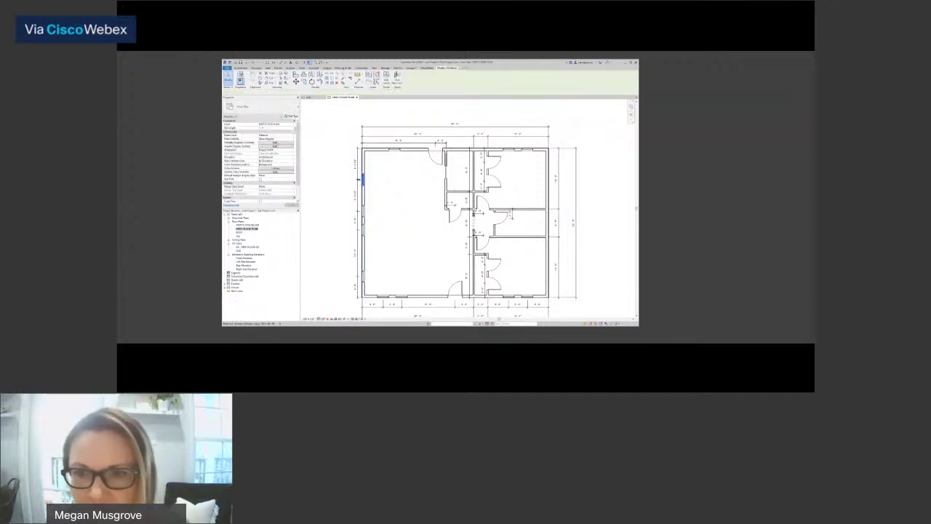
{"action": "left_click", "coordinate": [262, 92]}
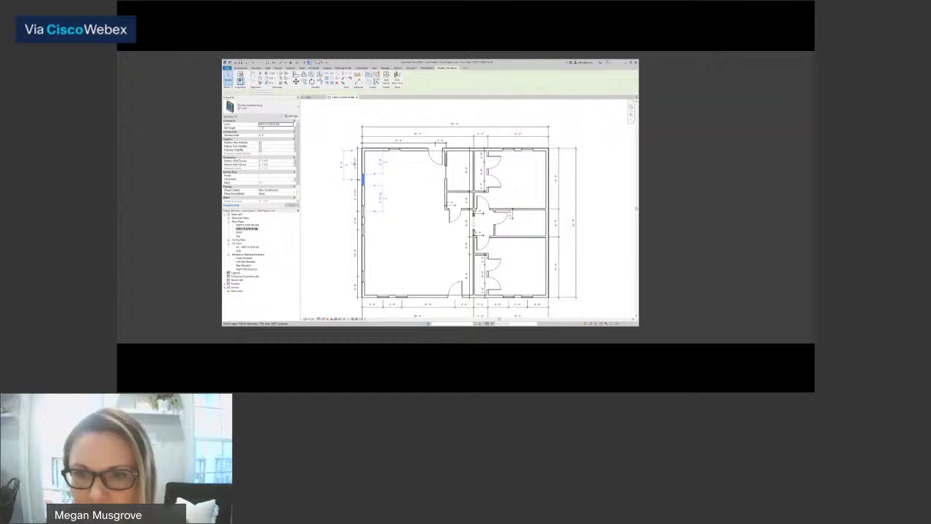
{"action": "left_click", "coordinate": [356, 164]}
{"action": "type", "text": "7"}
{"action": "key", "text": "Return"}
{"action": "left_click", "coordinate": [407, 190]}
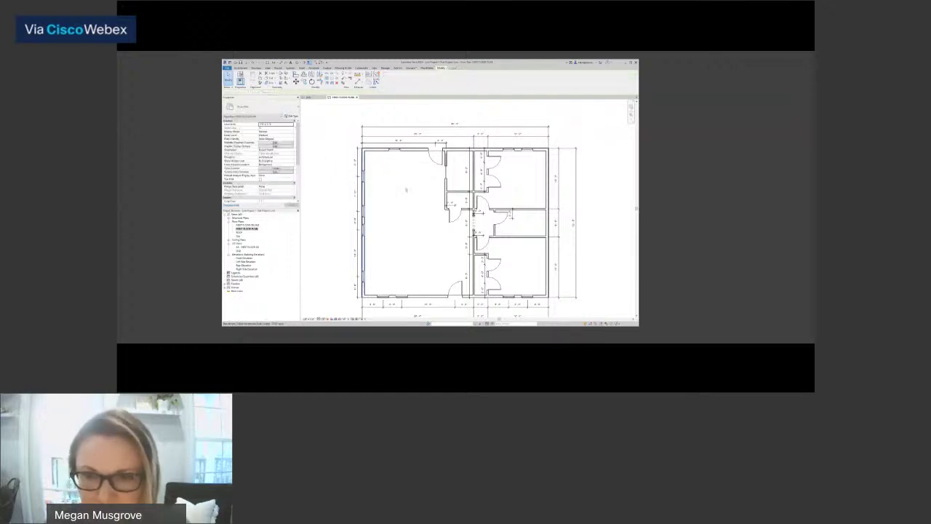
- Add the large room's rear-wall window to the existing dimension string that locates the rear door by editing its witness lines
{"action": "middle_click_drag", "start_coordinate": [408, 192], "coordinate": [394, 223]}
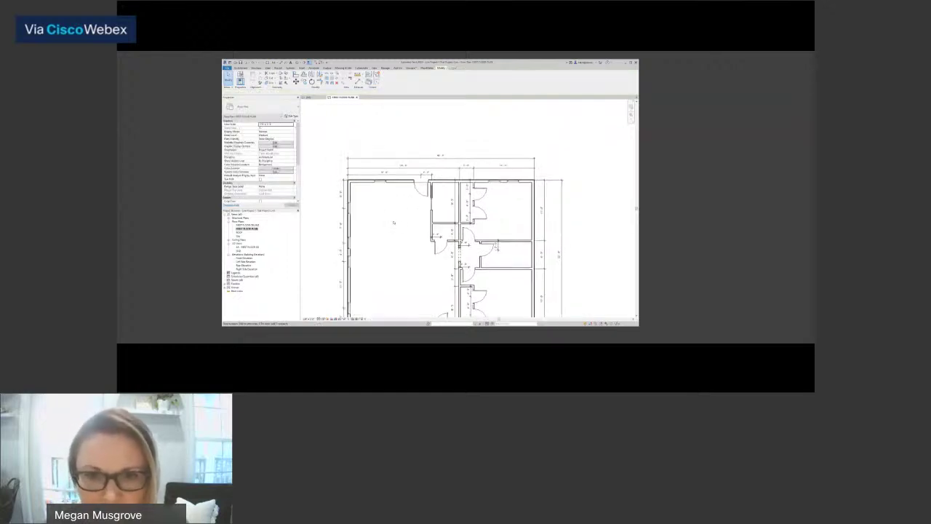
{"action": "scroll", "coordinate": [390, 205], "scroll_direction": "up", "scroll_amount": 3}
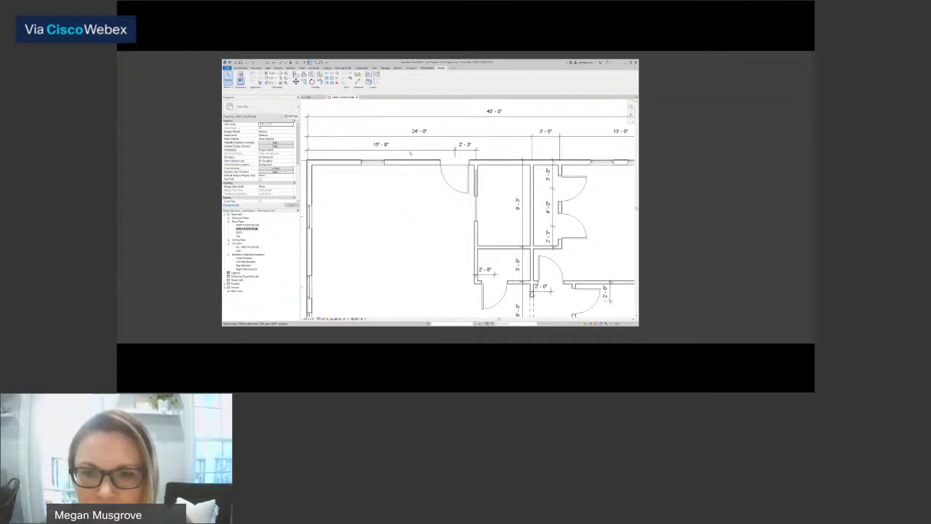
{"action": "scroll", "coordinate": [409, 153], "scroll_direction": "down", "scroll_amount": 1}
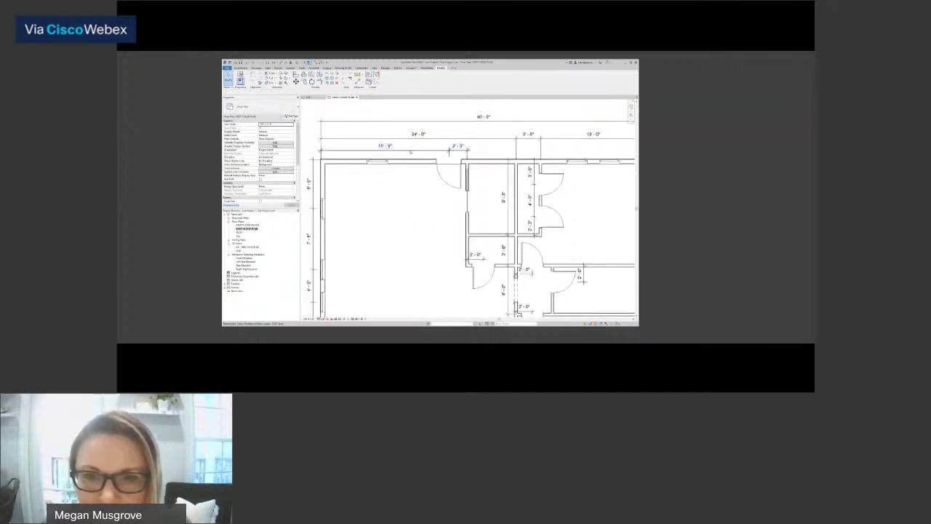
{"action": "left_click", "coordinate": [410, 153]}
{"action": "left_click", "coordinate": [436, 80]}
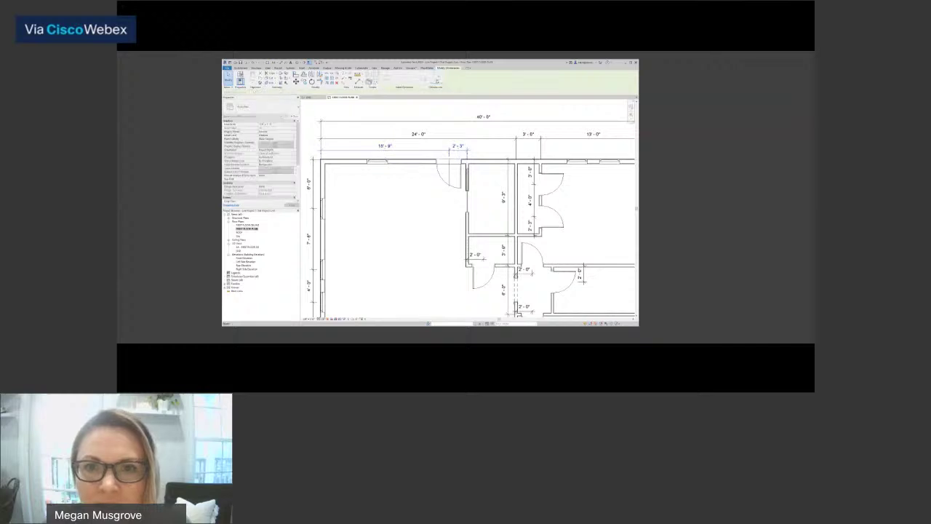
{"action": "left_click", "coordinate": [377, 161]}
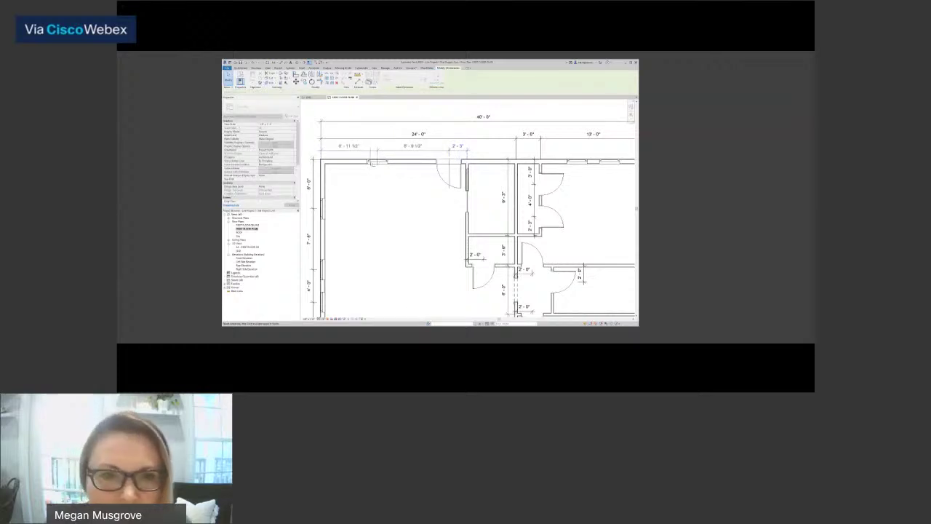
{"action": "scroll", "coordinate": [372, 162], "scroll_direction": "down", "scroll_amount": 2}
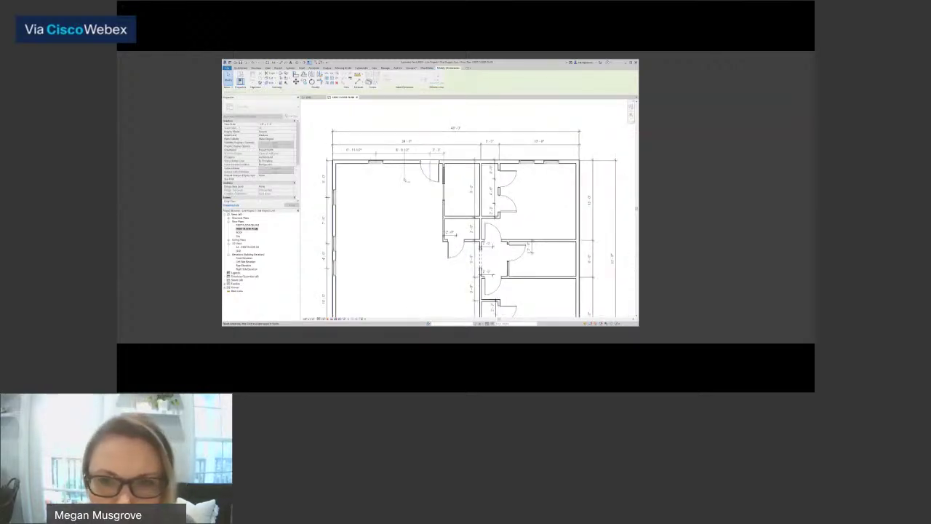
{"action": "left_click", "coordinate": [405, 181]}
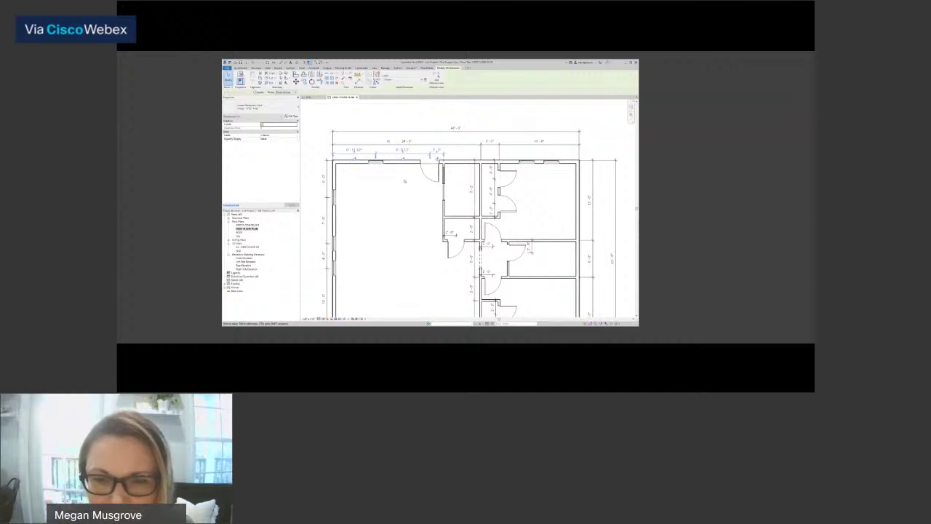
- Position the large room's rear-wall window 7'-0" from the outer side wall
{"action": "left_click", "coordinate": [375, 161]}
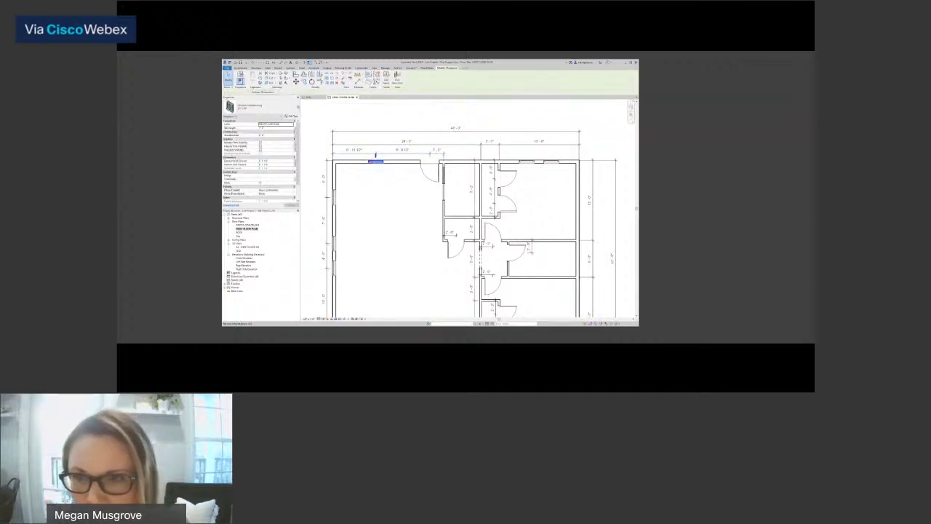
{"action": "left_click", "coordinate": [268, 92]}
{"action": "left_click", "coordinate": [354, 149]}
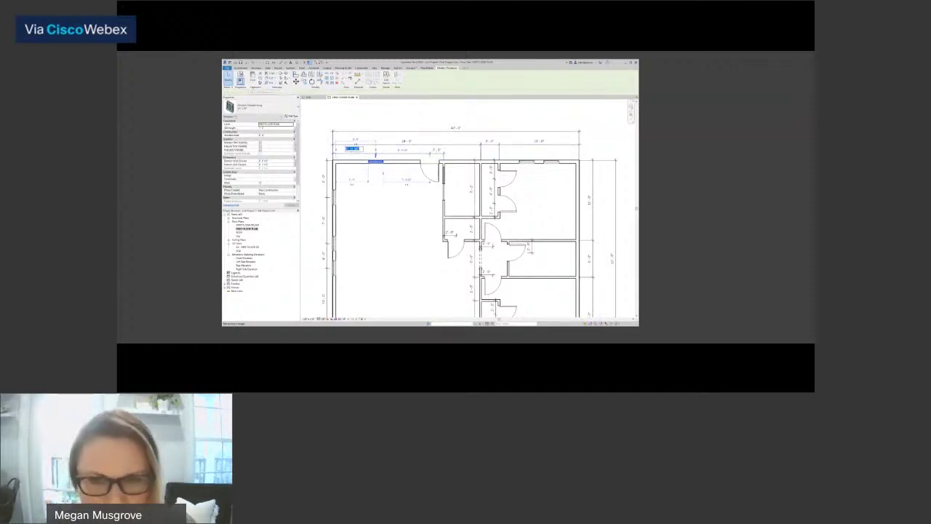
{"action": "type", "text": "7"}
{"action": "key", "text": "Return"}
{"action": "left_click", "coordinate": [383, 191]}
{"action": "scroll", "coordinate": [392, 199], "scroll_direction": "down", "scroll_amount": 2}
{"action": "middle_click_drag", "start_coordinate": [393, 204], "coordinate": [384, 209]}
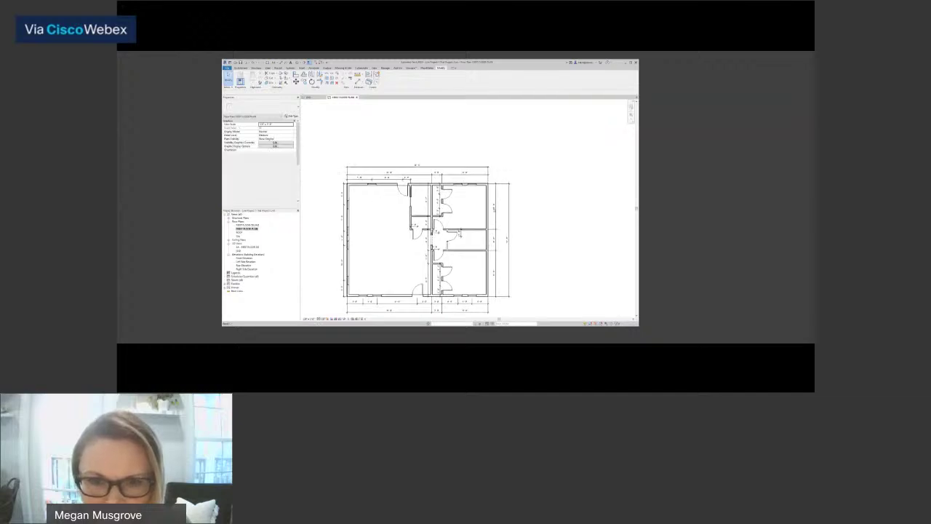
{"action": "scroll", "coordinate": [460, 233], "scroll_direction": "up", "scroll_amount": 3}
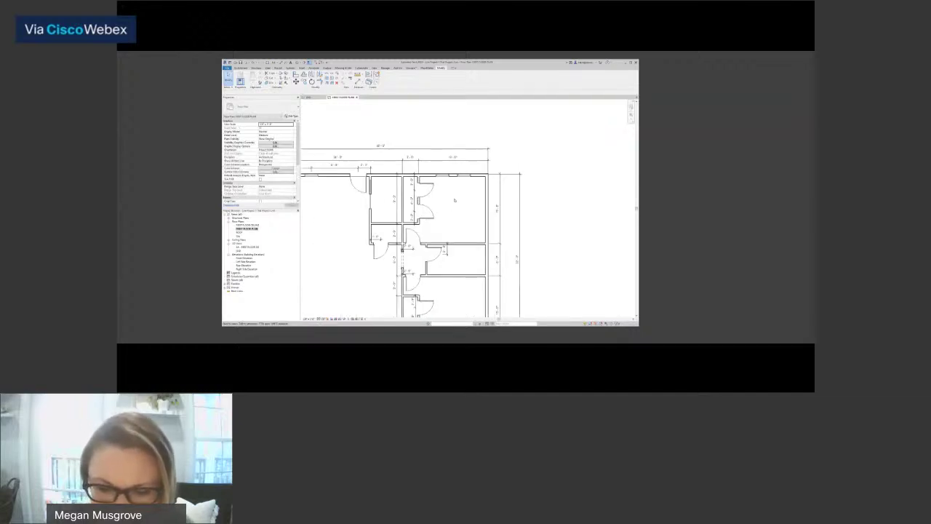
- Dimension the two rear windows of the smaller rear corner room as one string from the outer side wall to the closet wall
{"action": "key", "text": "d"}
{"action": "key", "text": "i"}
{"action": "scroll", "coordinate": [478, 186], "scroll_direction": "up", "scroll_amount": 4}
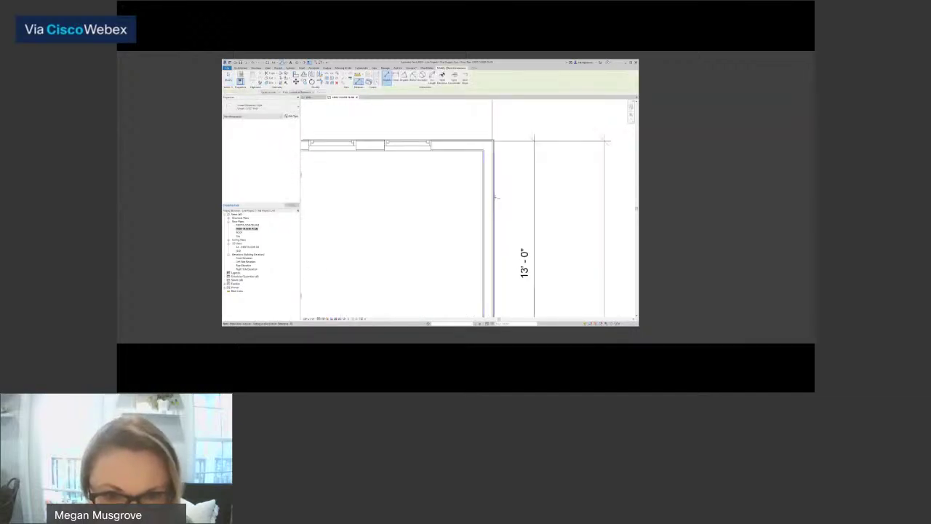
{"action": "scroll", "coordinate": [496, 196], "scroll_direction": "down", "scroll_amount": 4}
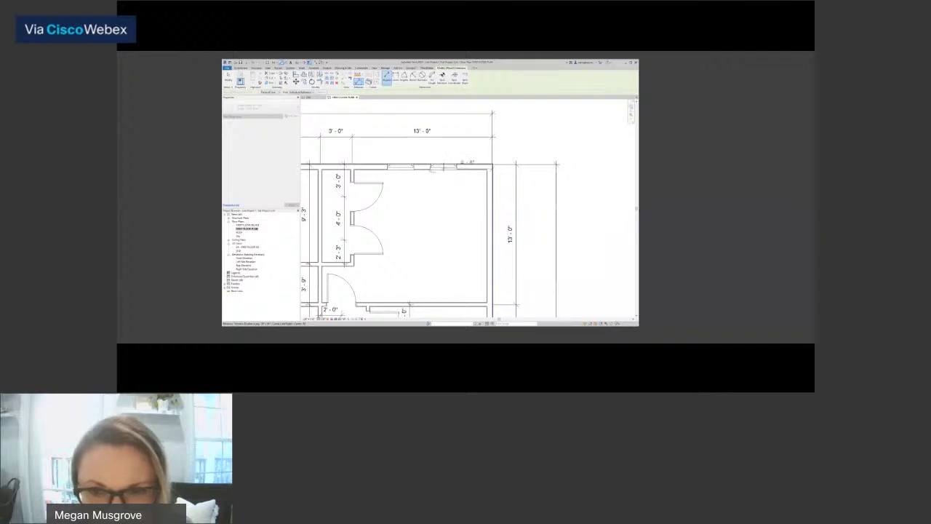
{"action": "left_click", "coordinate": [401, 168]}
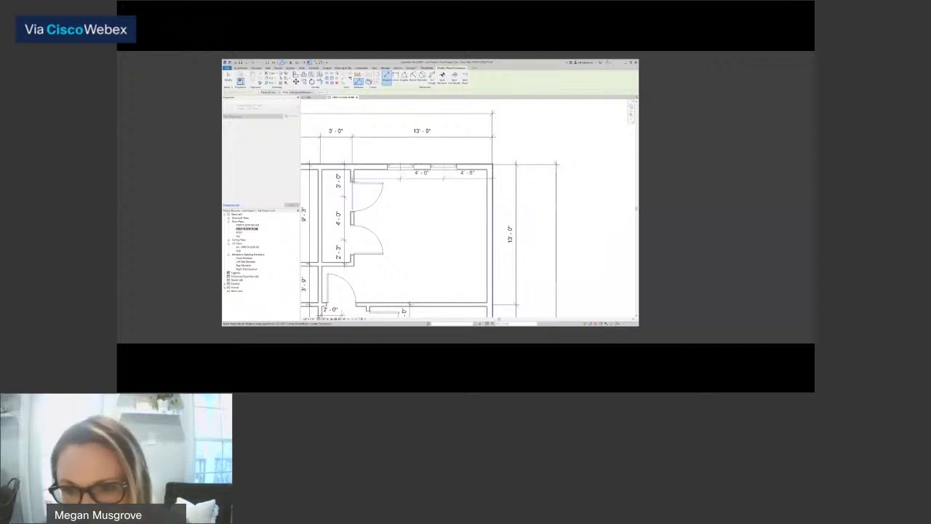
{"action": "left_click", "coordinate": [354, 174]}
{"action": "scroll", "coordinate": [354, 174], "scroll_direction": "up", "scroll_amount": 5}
{"action": "scroll", "coordinate": [354, 174], "scroll_direction": "down", "scroll_amount": 4}
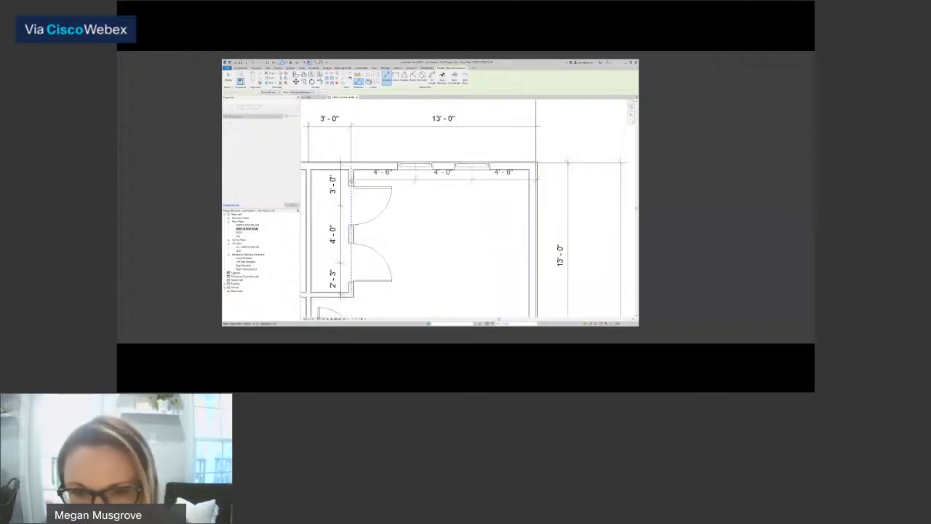
{"action": "scroll", "coordinate": [575, 211], "scroll_direction": "down", "scroll_amount": 5}
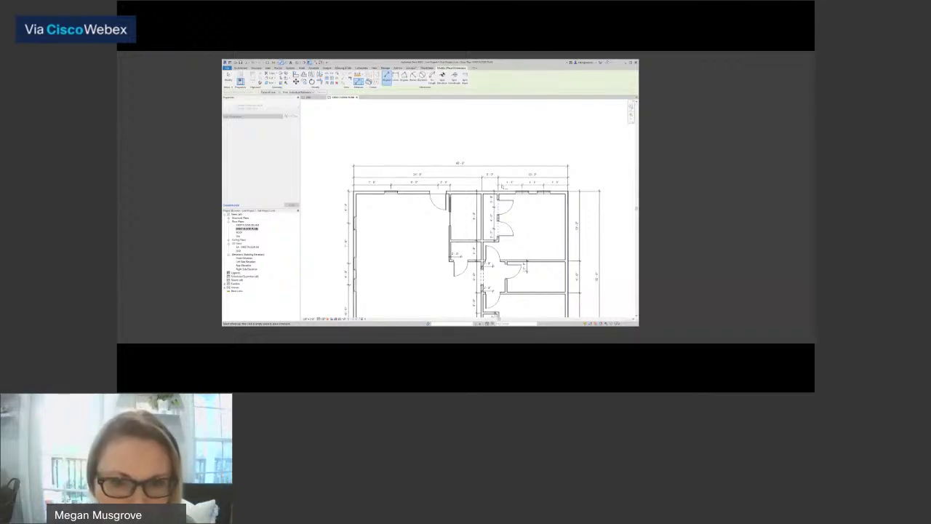
- Place the new window dimension string outside the rear wall, in line with the large room's window and door dimensions
{"action": "scroll", "coordinate": [502, 186], "scroll_direction": "up", "scroll_amount": 5}
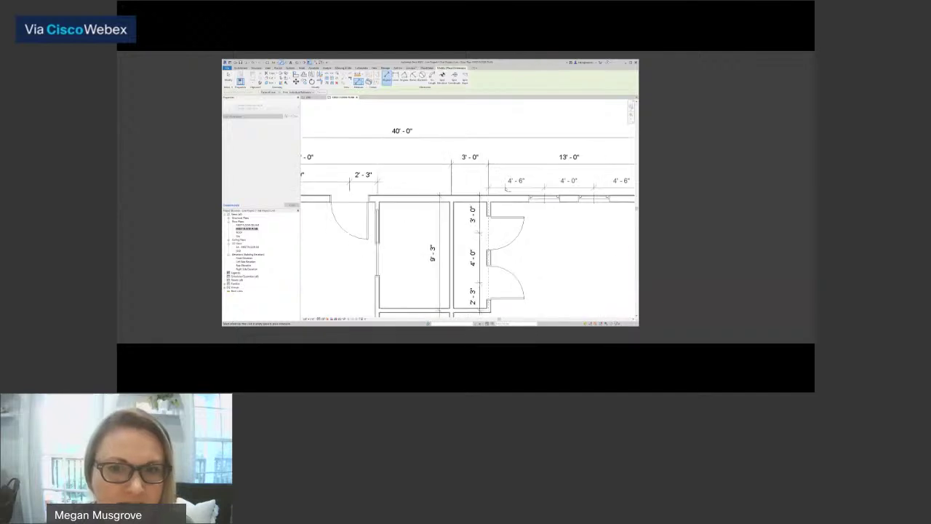
{"action": "middle_click_drag", "start_coordinate": [508, 191], "coordinate": [449, 182]}
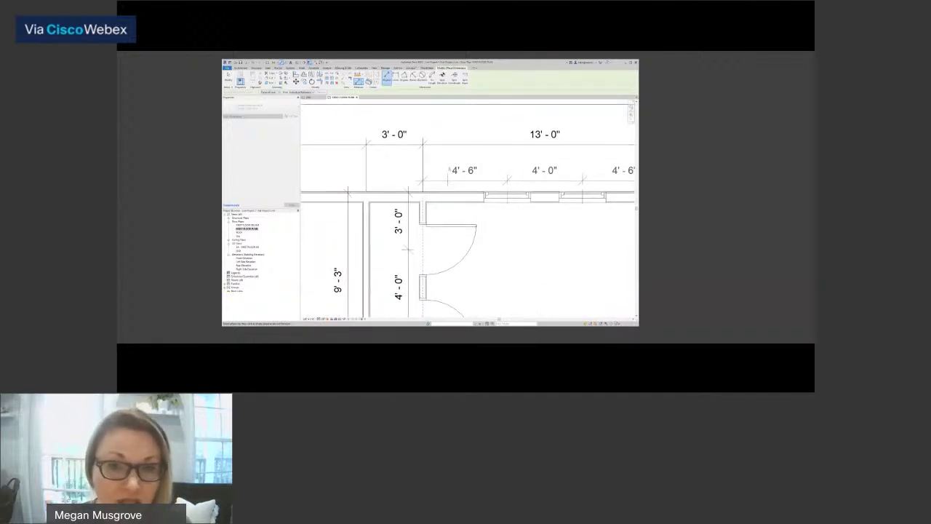
{"action": "mouse_move", "coordinate": [449, 170]}
{"action": "left_mouse_down"}
{"action": "mouse_move", "coordinate": [451, 152]}
{"action": "mouse_move", "coordinate": [460, 176]}
{"action": "left_mouse_up"}
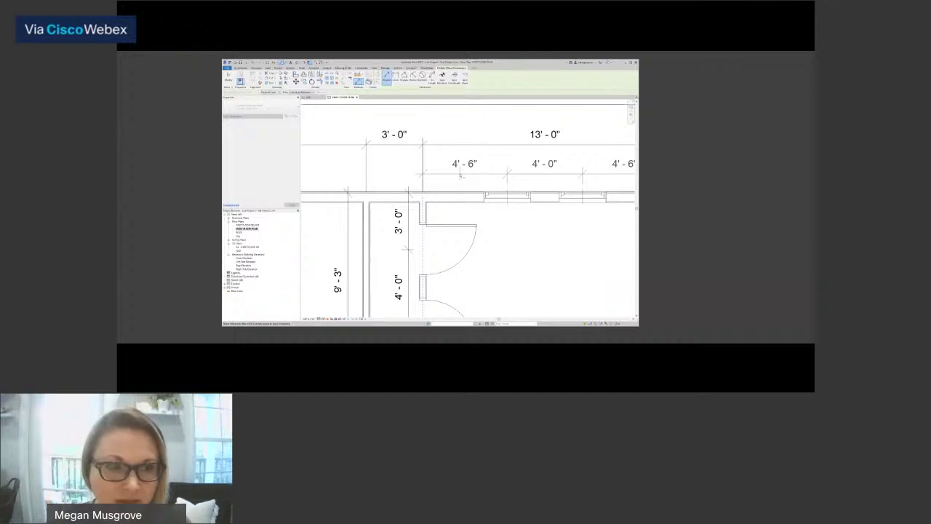
{"action": "scroll", "coordinate": [461, 176], "scroll_direction": "down", "scroll_amount": 4}
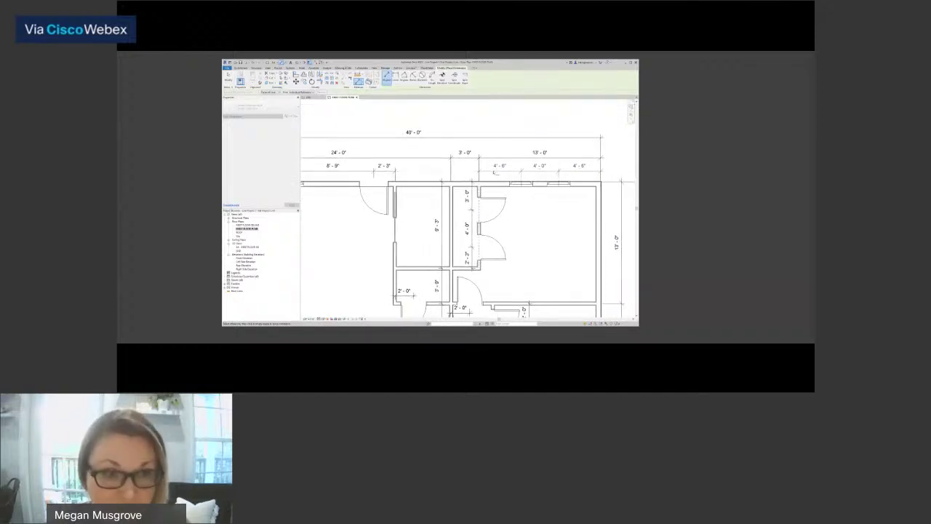
{"action": "left_click", "coordinate": [495, 173]}
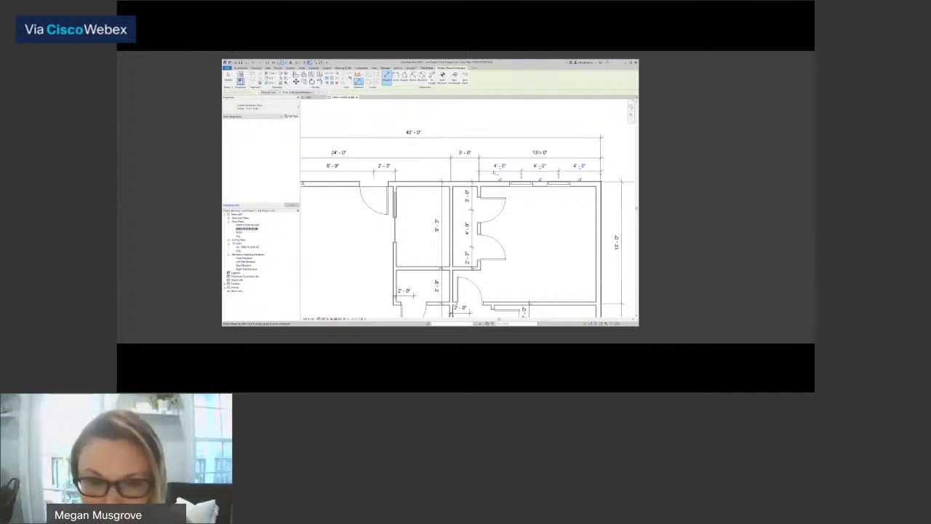
{"action": "key", "text": "Escape"}
{"action": "key", "text": "Escape"}
{"action": "scroll", "coordinate": [518, 215], "scroll_direction": "down", "scroll_amount": 3}
{"action": "middle_click_drag", "start_coordinate": [519, 214], "coordinate": [547, 209]}
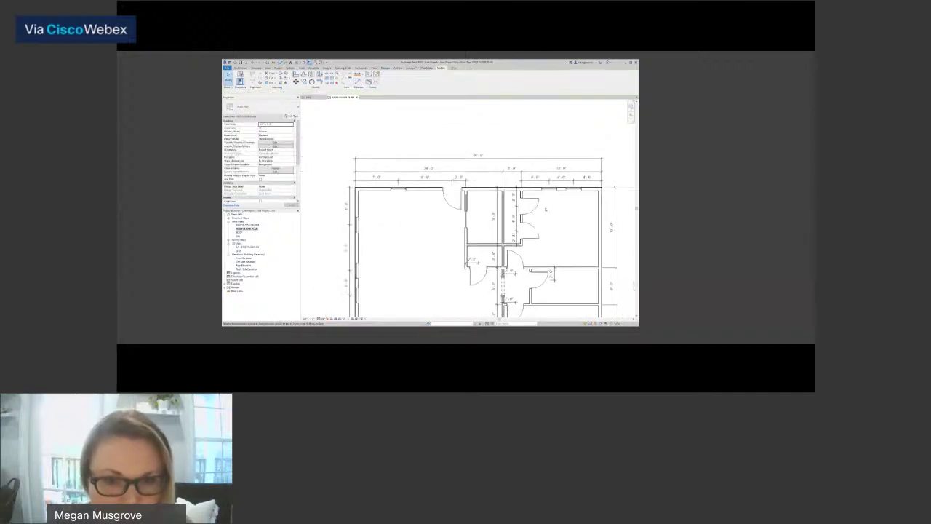
- Move the rear room-width dimension string and the overall 40'-0" dimension closer to the rear wall
{"action": "key", "text": "d"}
{"action": "key", "text": "i"}
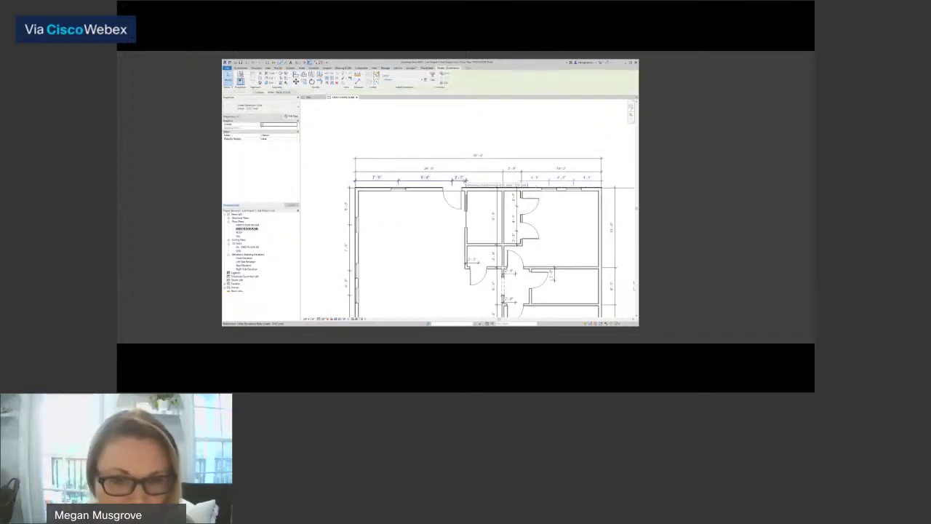
{"action": "key", "text": "Escape"}
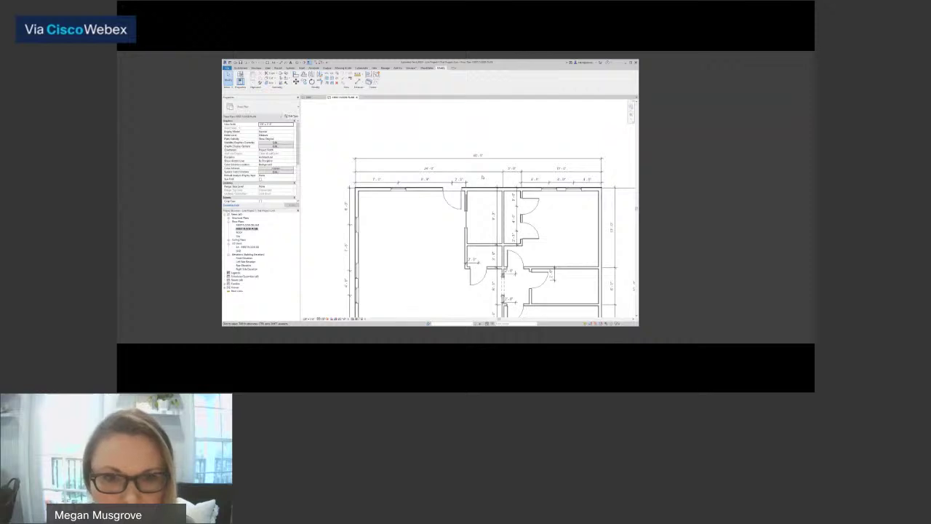
{"action": "scroll", "coordinate": [482, 177], "scroll_direction": "up", "scroll_amount": 2}
{"action": "key", "text": "d"}
{"action": "key", "text": "i"}
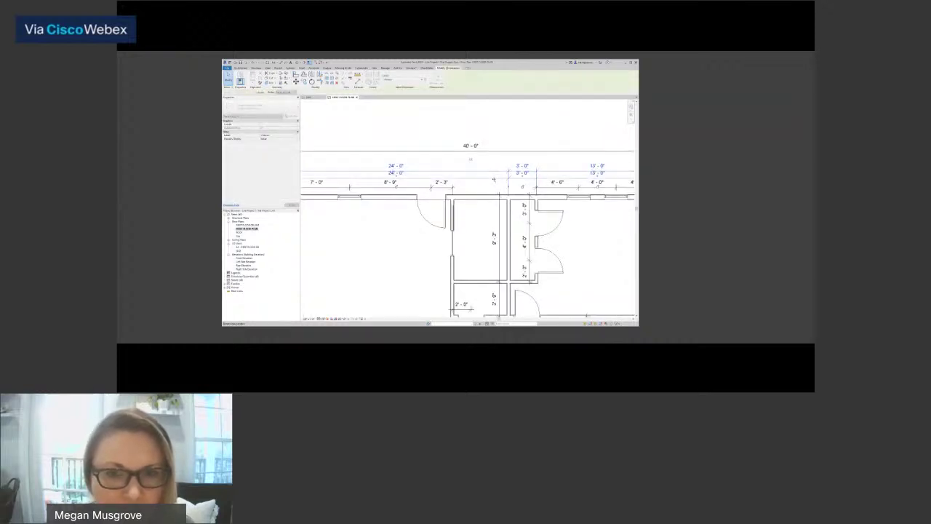
{"action": "left_click_drag", "start_coordinate": [494, 179], "coordinate": [494, 179]}
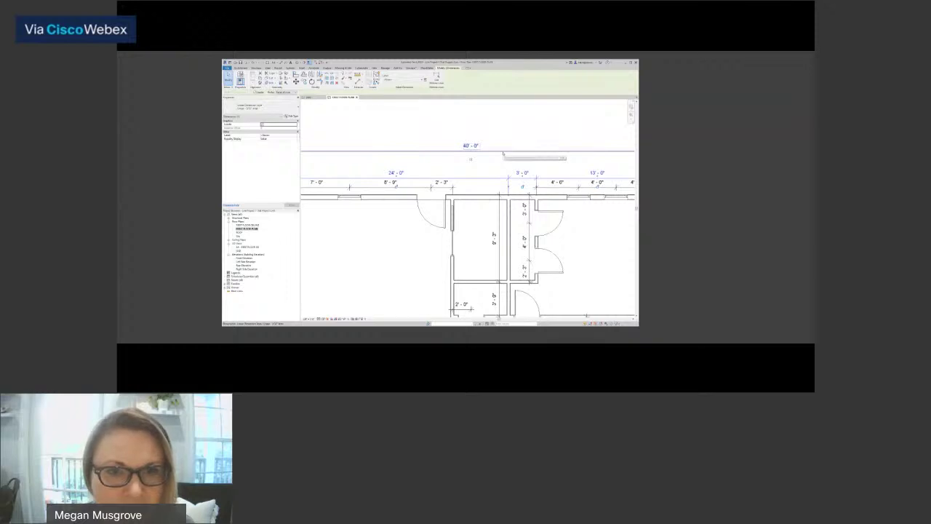
{"action": "left_click", "coordinate": [503, 168]}
{"action": "key", "text": "Escape"}
{"action": "key", "text": "Escape"}
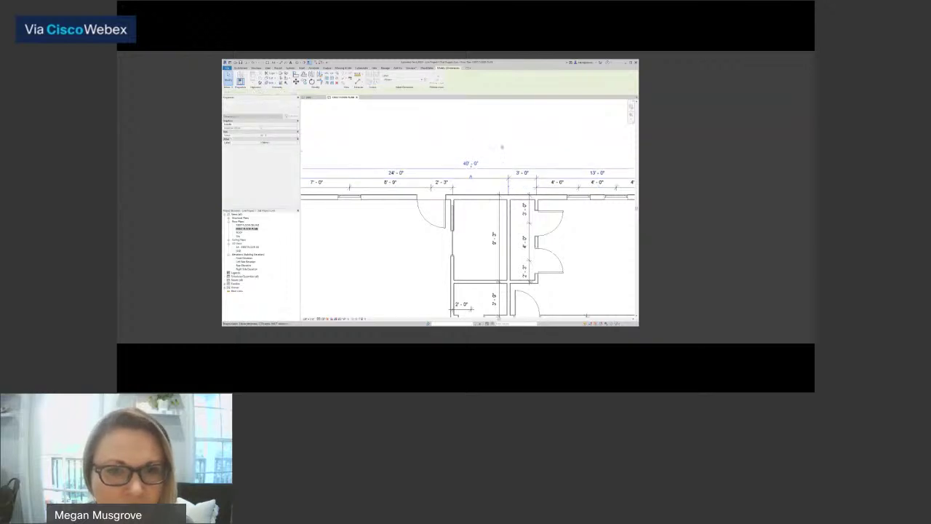
- Adjust the overall rear dimension's spacing so it sits slightly farther out from the room-width dimension string
{"action": "scroll", "coordinate": [483, 139], "scroll_direction": "down", "scroll_amount": 5}
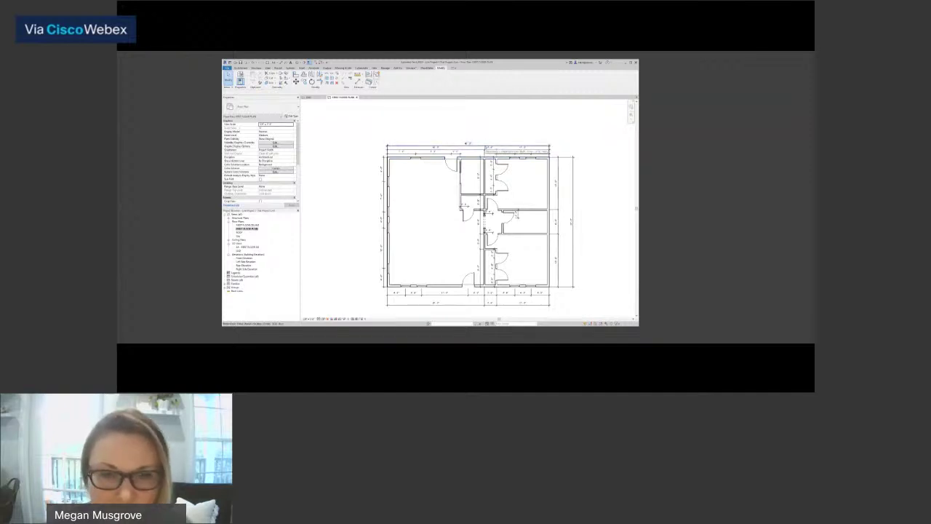
{"action": "scroll", "coordinate": [525, 299], "scroll_direction": "up", "scroll_amount": 1}
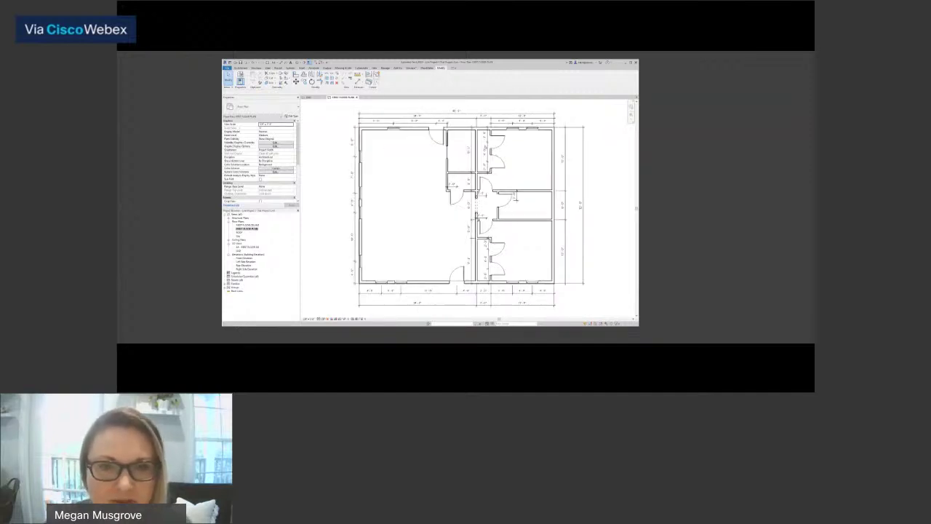
{"action": "left_click", "coordinate": [473, 120]}
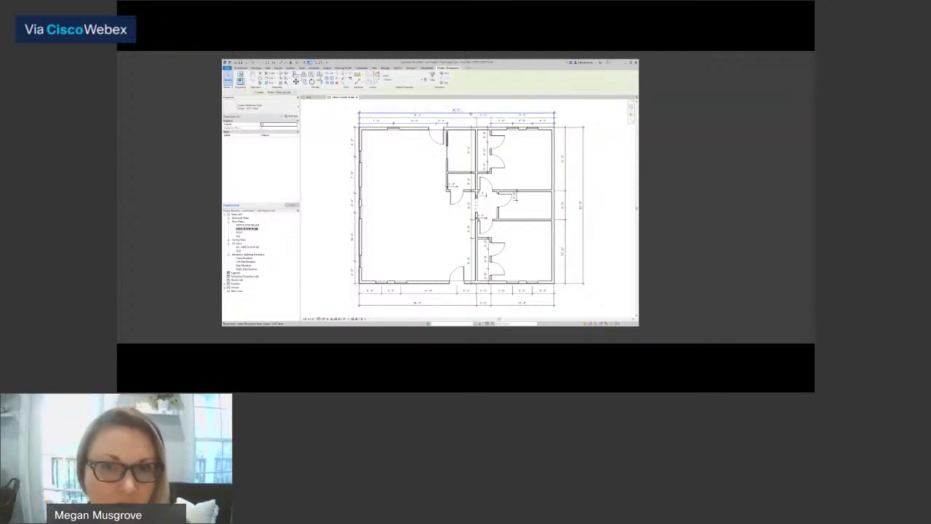
{"action": "key", "text": "Escape"}
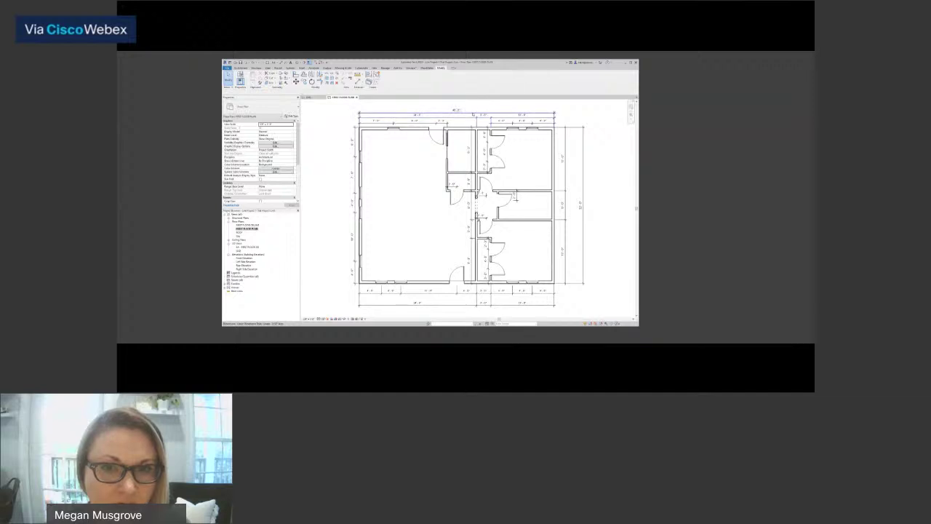
{"action": "left_click", "coordinate": [473, 115]}
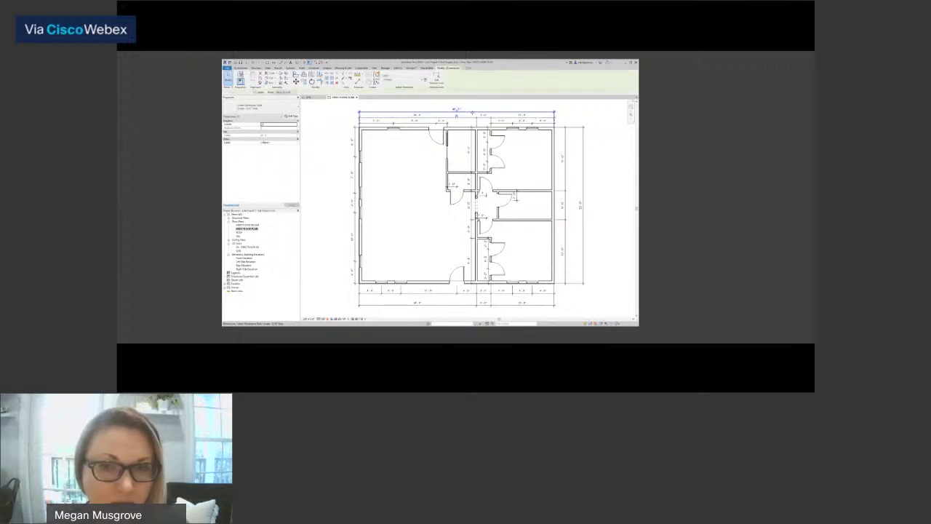
{"action": "left_click", "coordinate": [398, 174]}
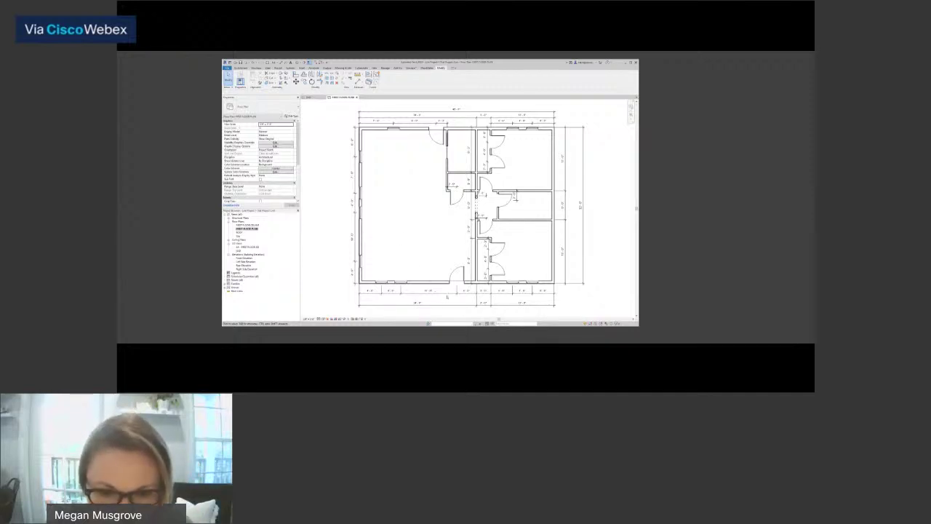
- Move the front window and door dimension string and the front room-width string closer to the front wall
{"action": "left_click", "coordinate": [448, 293]}
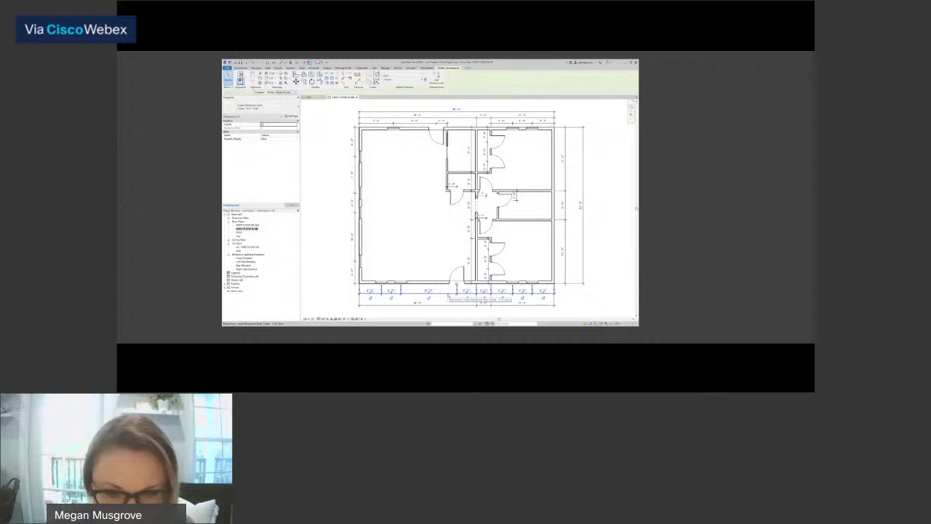
{"action": "key", "text": "Up"}
{"action": "key", "text": "Up"}
{"action": "left_click", "coordinate": [450, 305]}
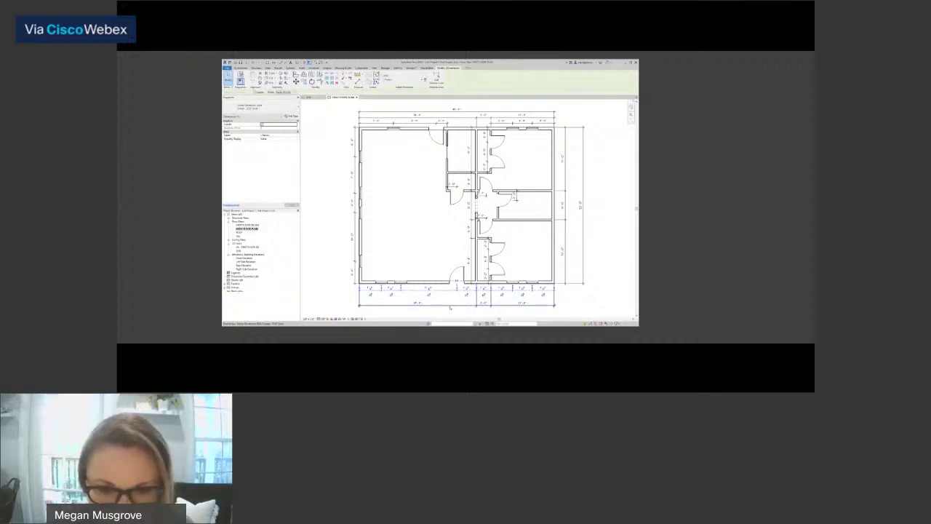
{"action": "left_click_drag", "start_coordinate": [450, 305], "coordinate": [450, 294]}
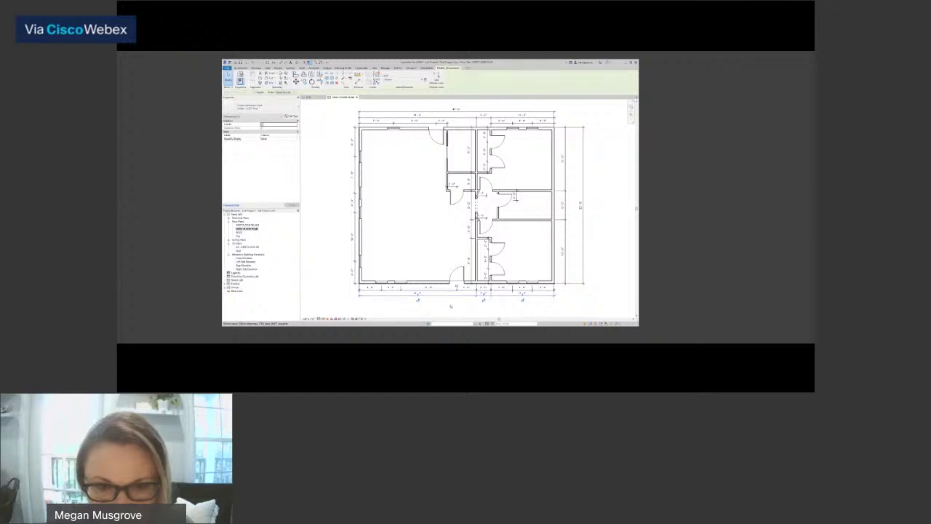
{"action": "key", "text": "Escape"}
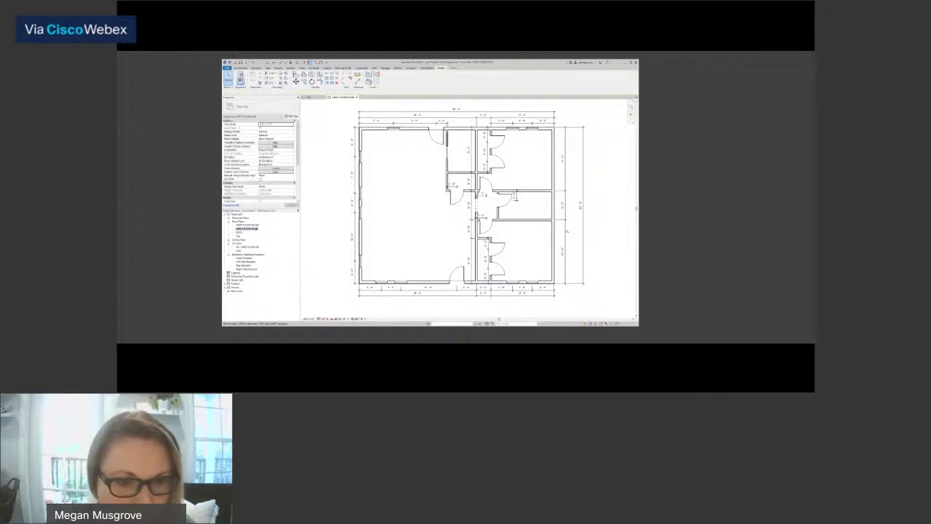
- Move the room-depth dimension string and the overall depth dimension closer to the side wall of the smaller rooms
{"action": "left_click", "coordinate": [560, 231]}
{"action": "mouse_move", "coordinate": [563, 230]}
{"action": "left_mouse_down"}
{"action": "mouse_move", "coordinate": [573, 231]}
{"action": "mouse_move", "coordinate": [567, 239]}
{"action": "left_mouse_up"}
{"action": "left_click", "coordinate": [583, 239]}
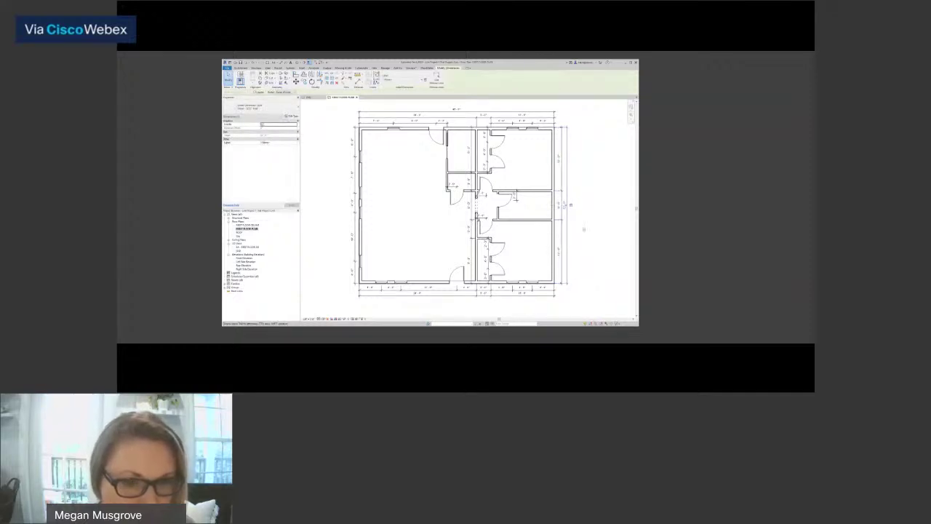
{"action": "left_click", "coordinate": [584, 229]}
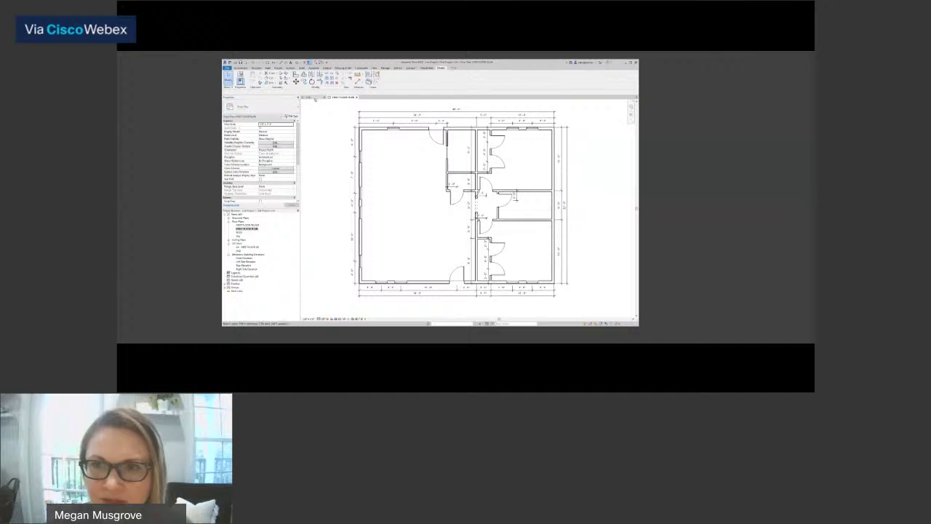
- Open the 3D view and orbit the house to the large room's rear corner, showing the rear door and side windows
{"action": "left_click", "coordinate": [312, 98]}
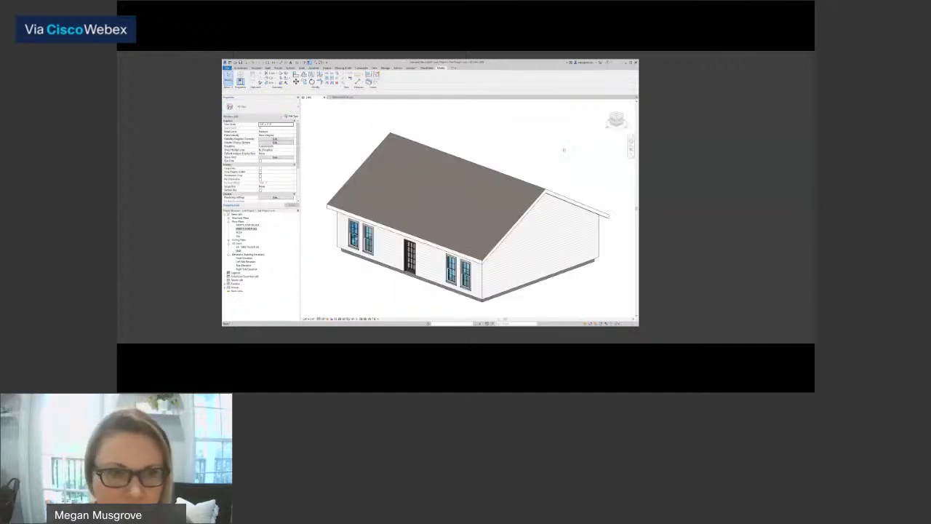
{"action": "middle_click_drag", "start_coordinate": [564, 149], "coordinate": [270, 124], "text": "shift"}
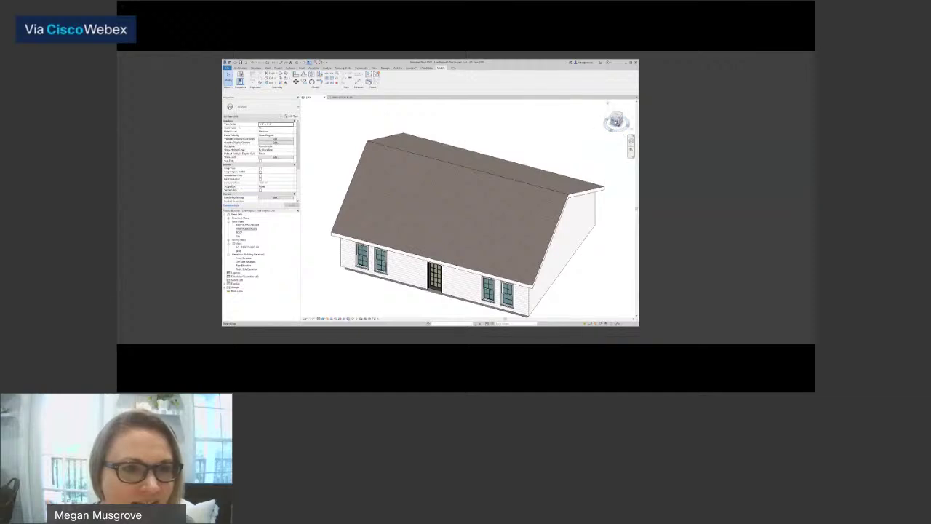
{"action": "mouse_move", "coordinate": [617, 120]}
{"action": "left_mouse_down"}
{"action": "mouse_move", "coordinate": [333, 119]}
{"action": "mouse_move", "coordinate": [396, 110]}
{"action": "mouse_move", "coordinate": [590, 118]}
{"action": "mouse_move", "coordinate": [329, 109]}
{"action": "mouse_move", "coordinate": [409, 102]}
{"action": "left_mouse_up"}
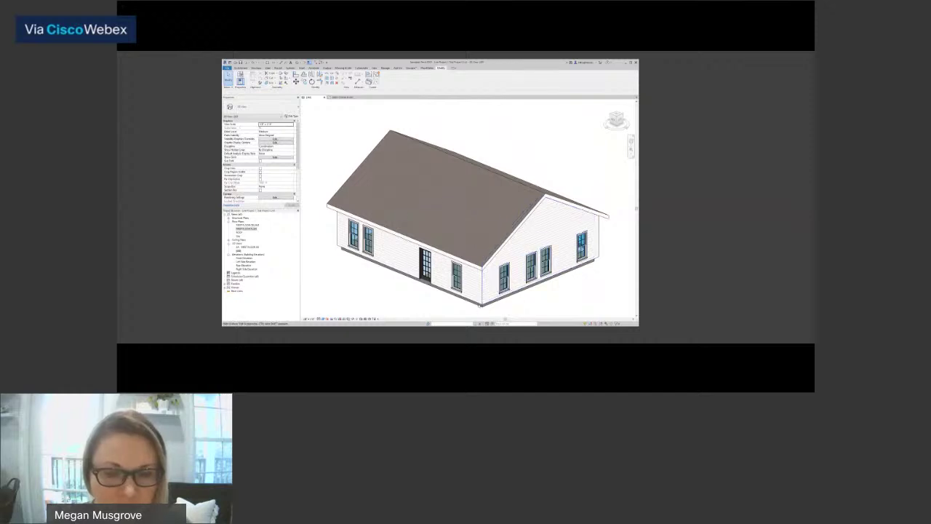
{"action": "scroll", "coordinate": [479, 304], "scroll_direction": "up", "scroll_amount": 3}
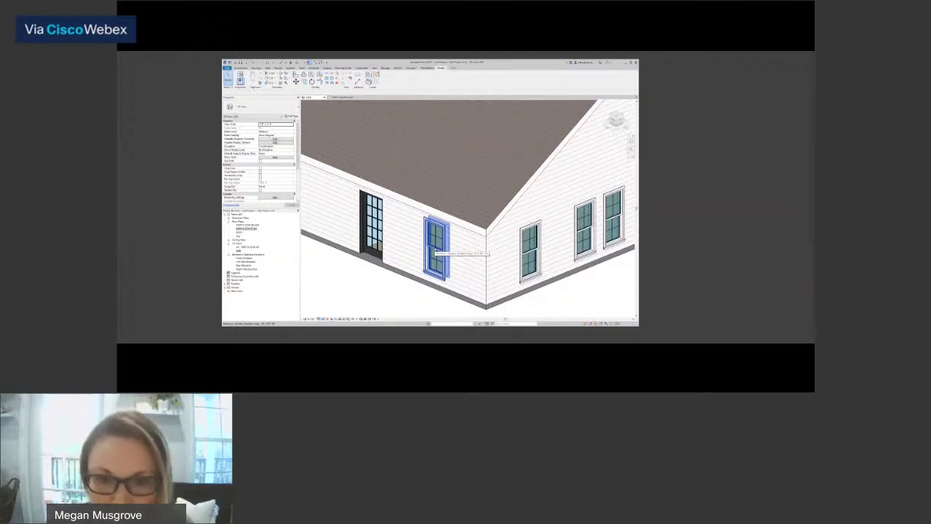
- Select the two double-hung windows on either side of the large room's rear corner and duplicate their window type under a new size name
{"action": "left_click", "coordinate": [437, 251]}
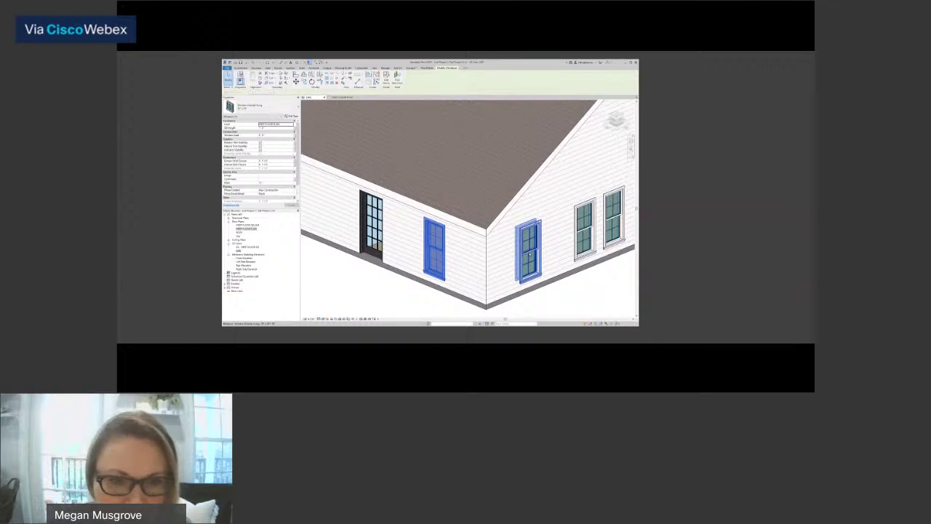
{"action": "left_click", "coordinate": [529, 251], "text": "ctrl"}
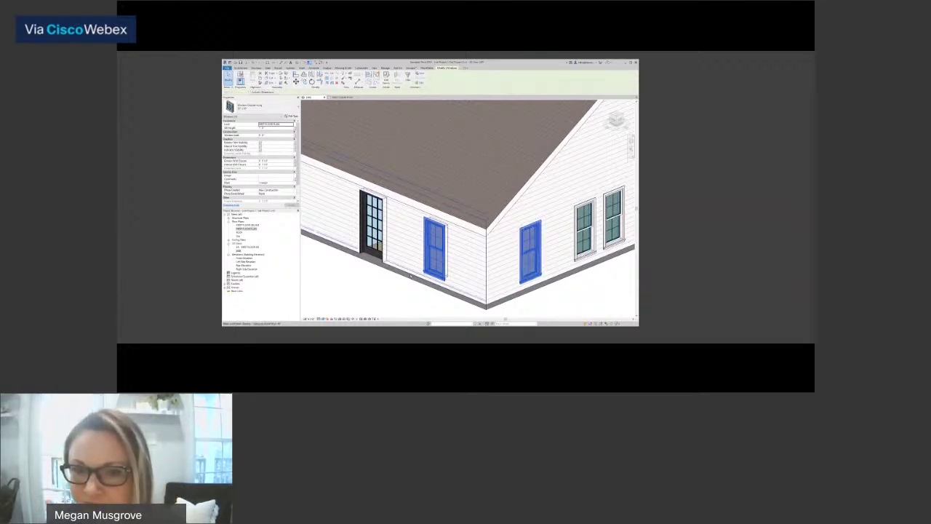
{"action": "left_click", "coordinate": [269, 107]}
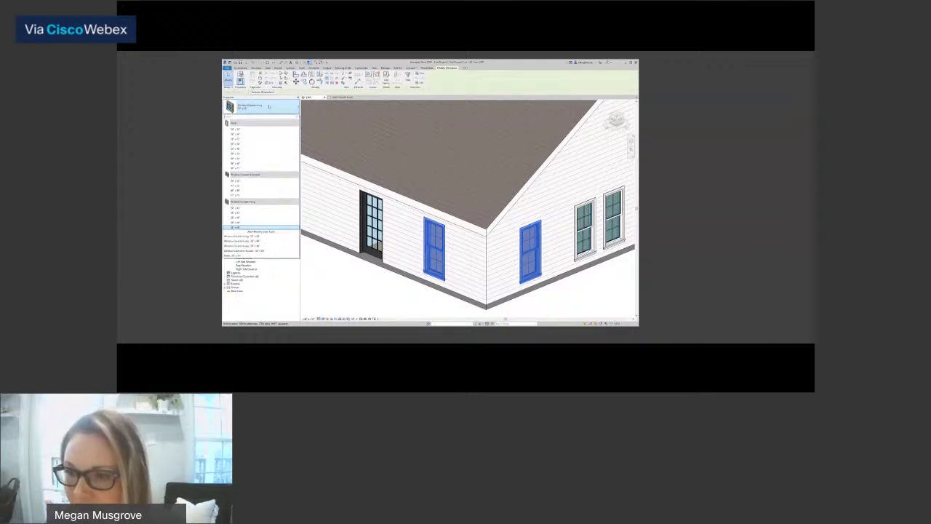
{"action": "left_click", "coordinate": [261, 228]}
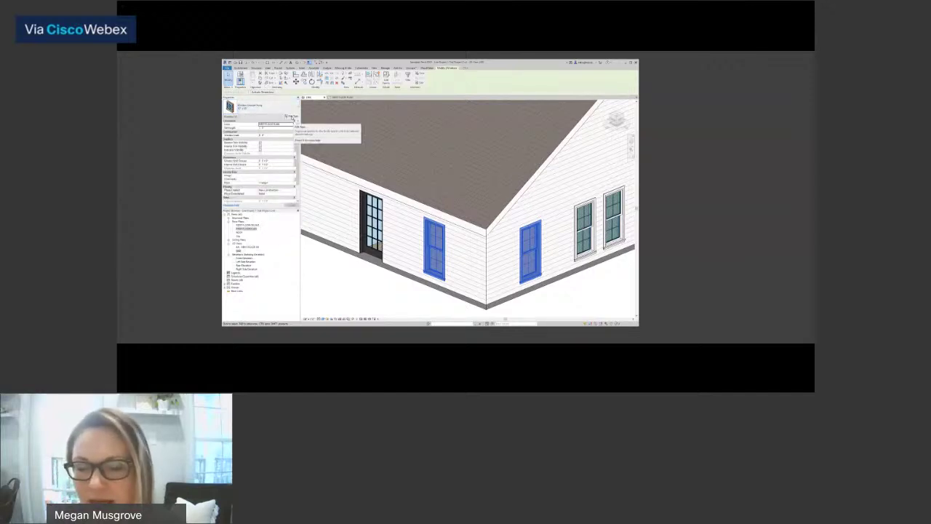
{"action": "left_click", "coordinate": [292, 117]}
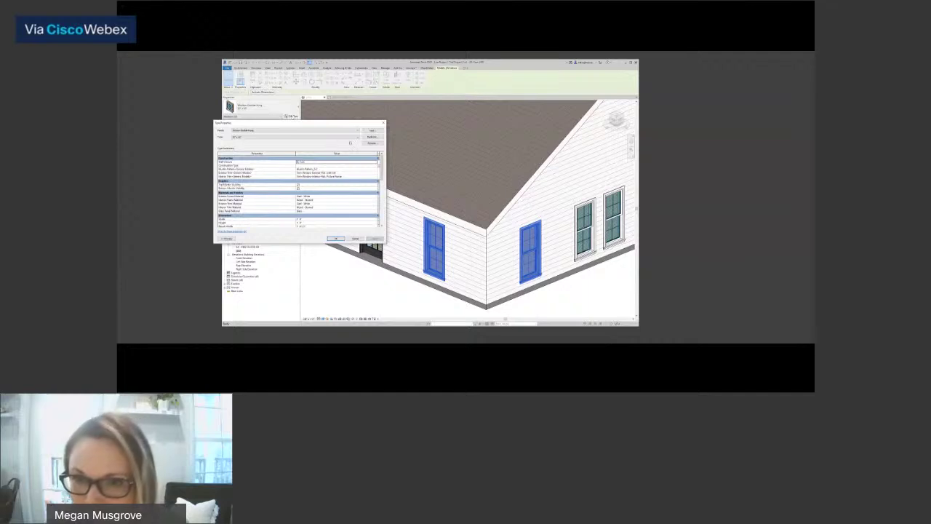
{"action": "left_click", "coordinate": [372, 137]}
{"action": "left_click", "coordinate": [293, 181]}
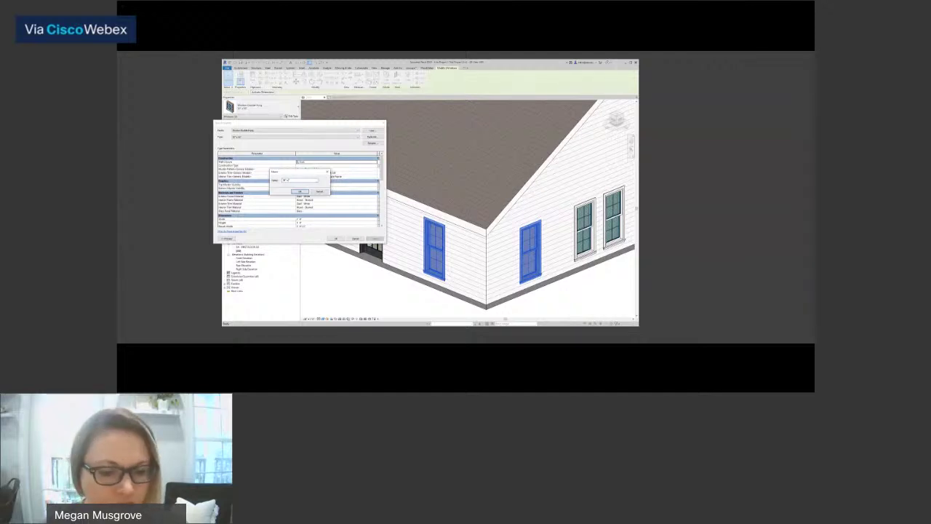
{"action": "type", "text": "2\""}
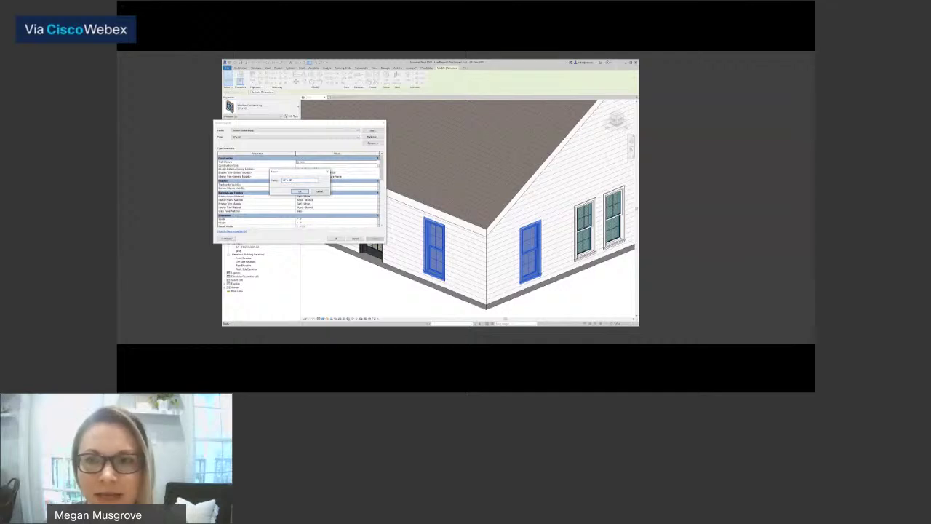
{"action": "key", "text": "Return"}
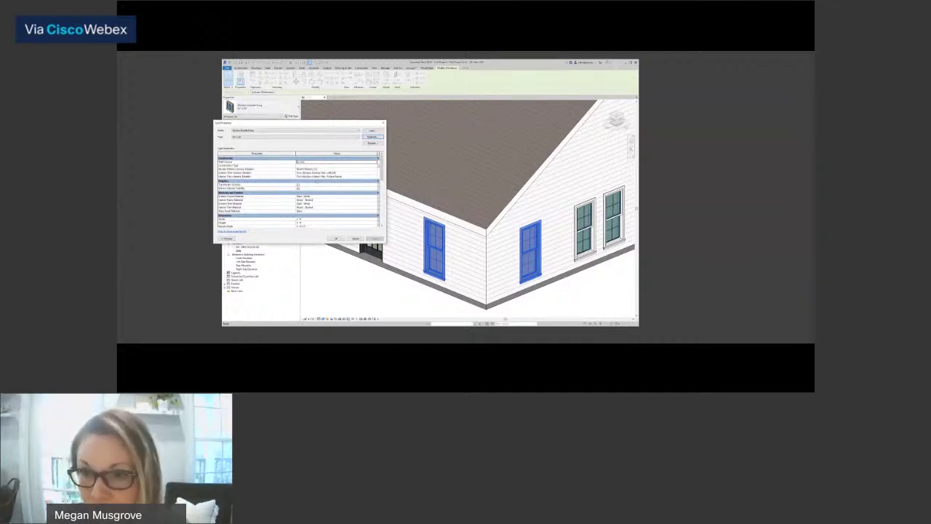
- Set the height of the duplicated double-hung window type to 48" and apply it to the two corner windows
{"action": "scroll", "coordinate": [330, 211], "scroll_direction": "down", "scroll_amount": 5}
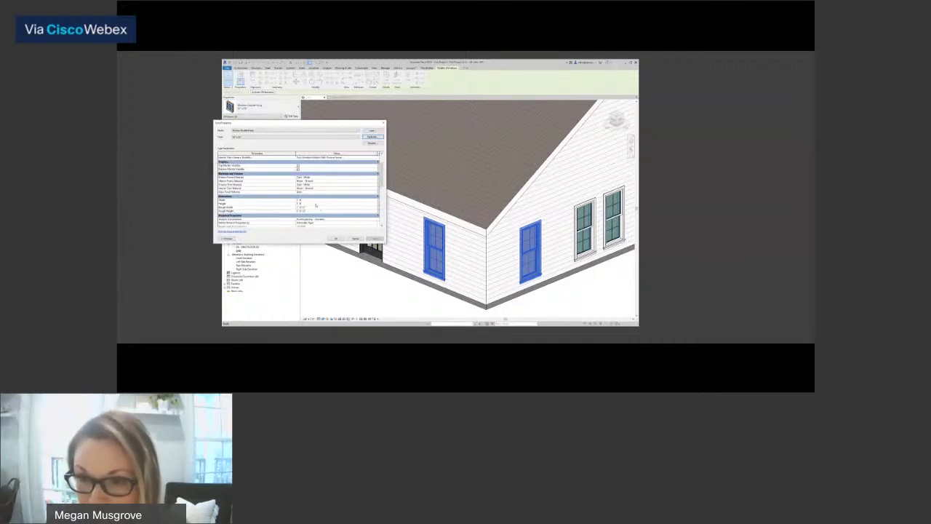
{"action": "left_click", "coordinate": [299, 203]}
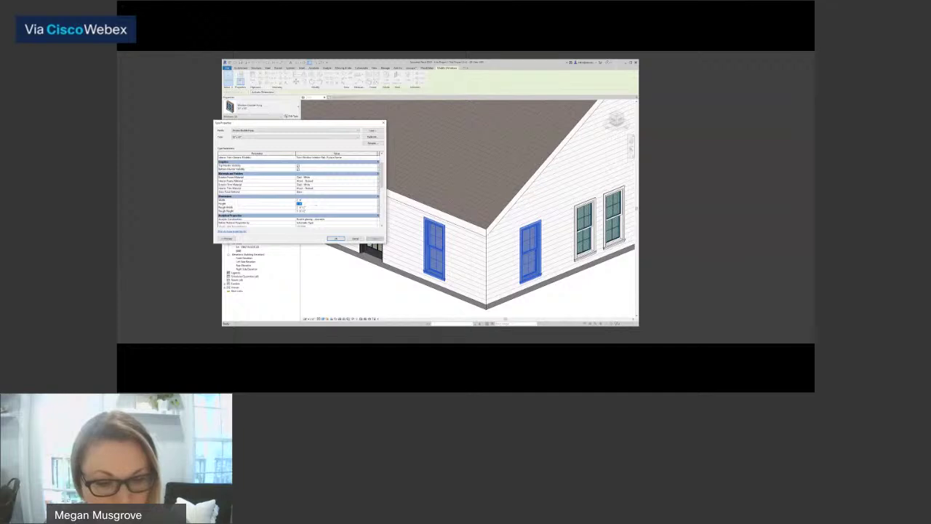
{"action": "type", "text": "4"}
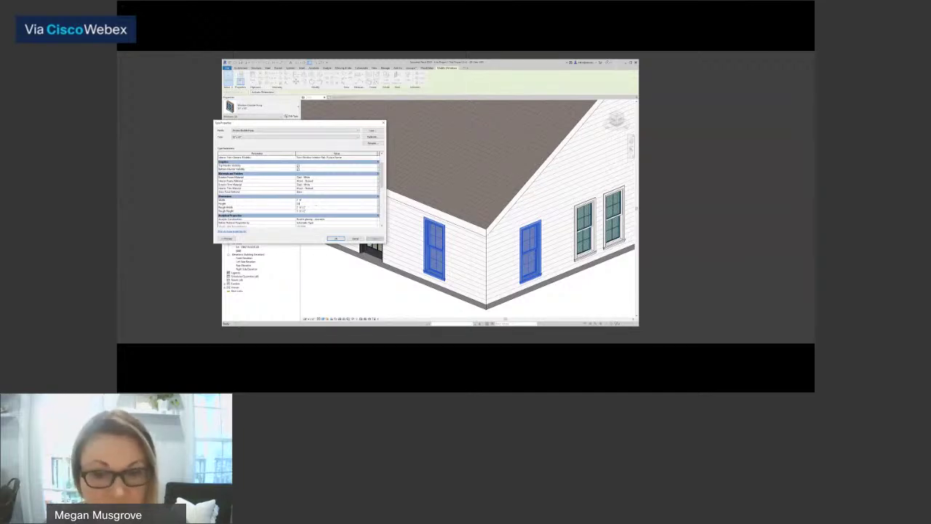
{"action": "type", "text": "8"}
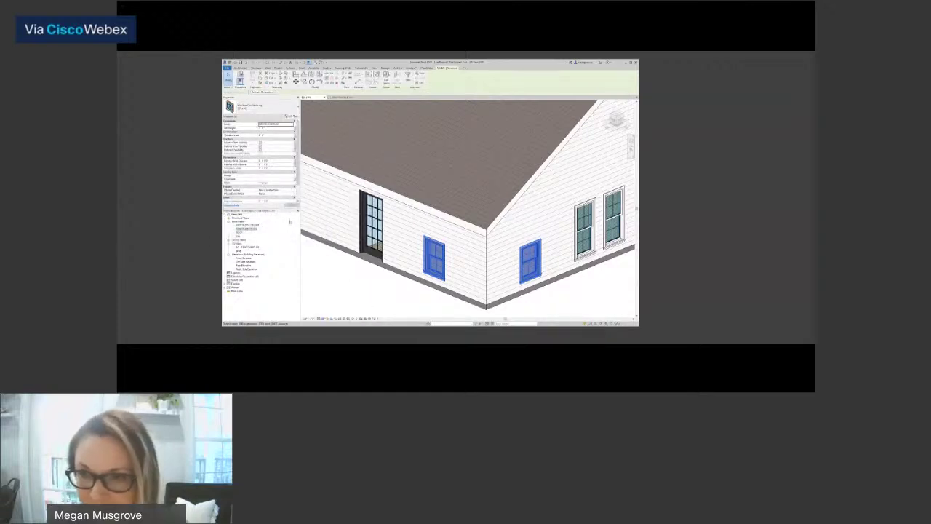
- Raise the head height of the two shortened corner windows so their tops align with the door and neighbouring windows, and deselect them
{"action": "scroll", "coordinate": [275, 165], "scroll_direction": "down", "scroll_amount": 3}
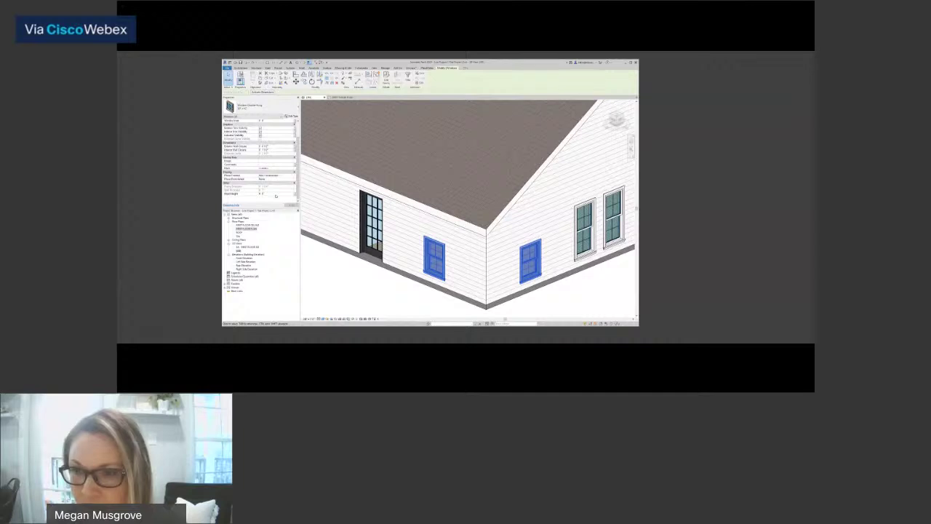
{"action": "left_click", "coordinate": [273, 194]}
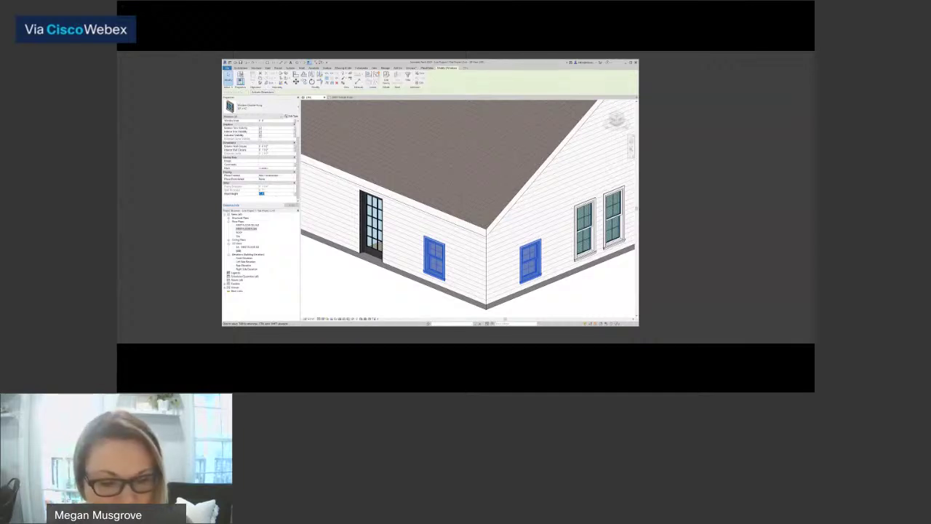
{"action": "type", "text": "8"}
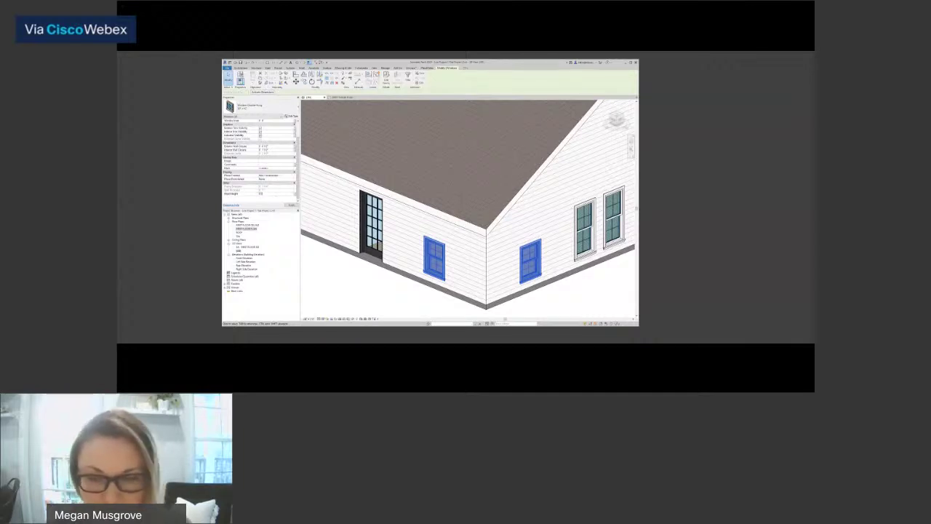
{"action": "key", "text": "Return"}
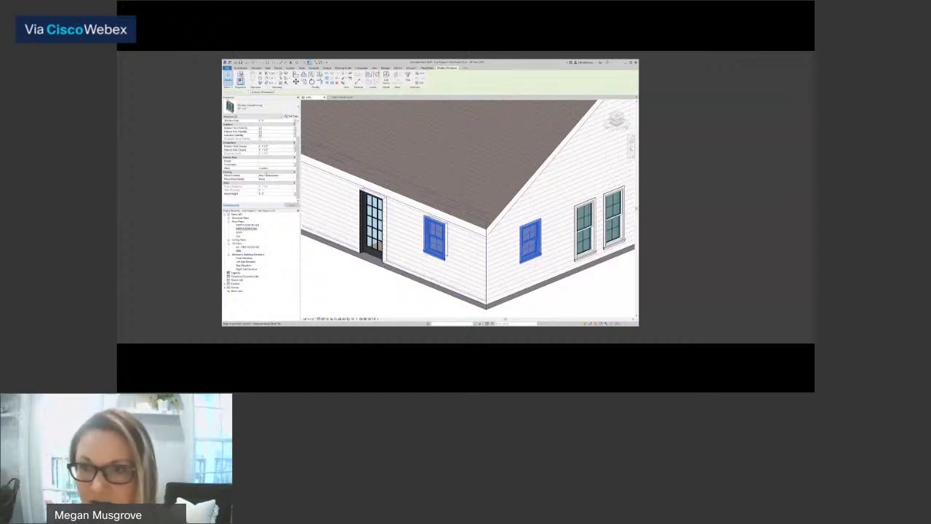
{"action": "scroll", "coordinate": [270, 173], "scroll_direction": "up", "scroll_amount": 2}
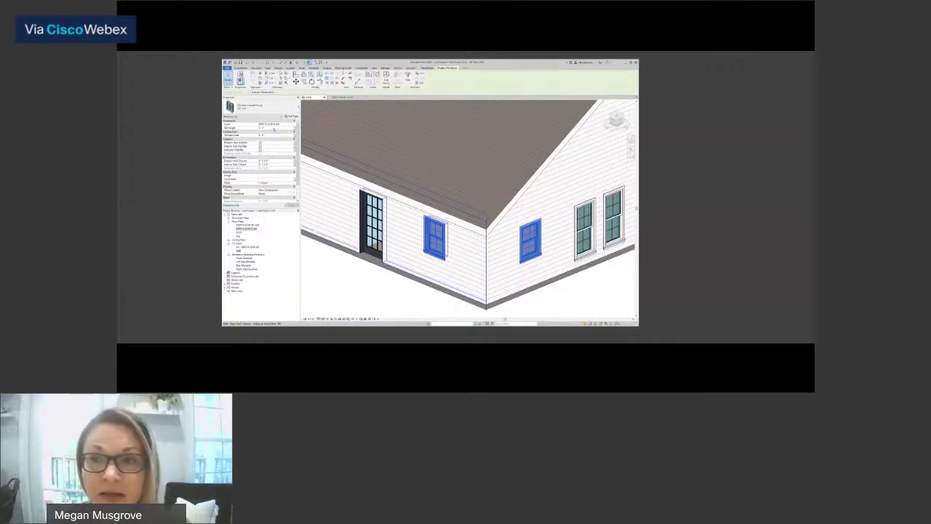
{"action": "left_click", "coordinate": [364, 285]}
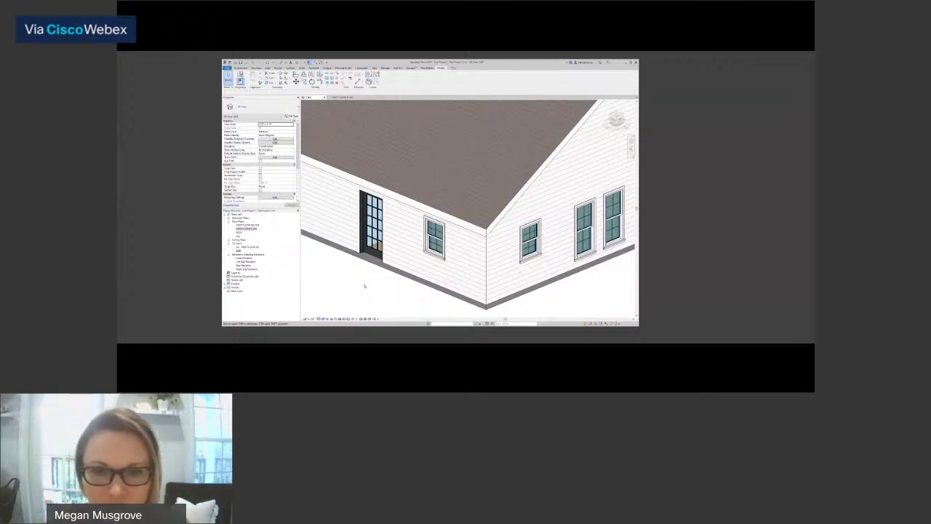
{"action": "scroll", "coordinate": [365, 286], "scroll_direction": "down", "scroll_amount": 3}
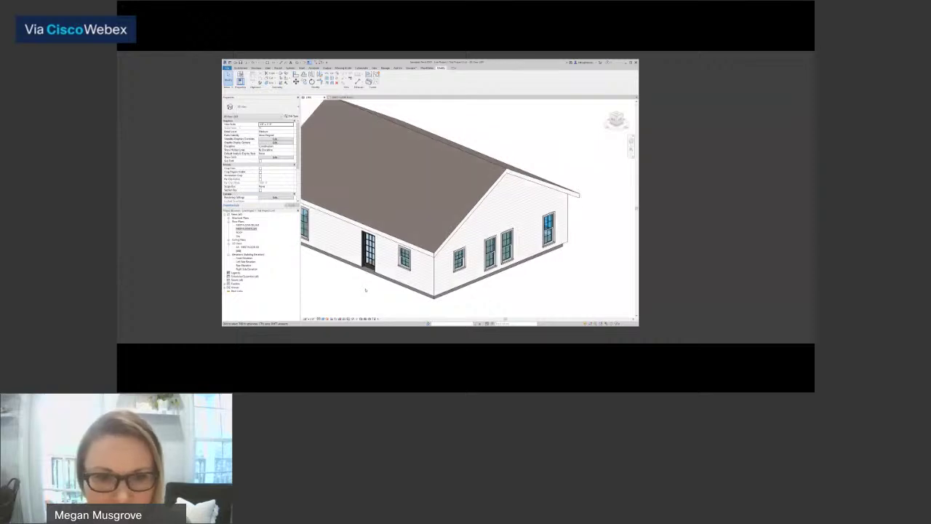
- Orbit the 3D house model to its window side, centre it in view, and save the project
{"action": "left_click_drag", "start_coordinate": [620, 121], "coordinate": [509, 131]}
{"action": "scroll", "coordinate": [499, 192], "scroll_direction": "down", "scroll_amount": 2}
{"action": "middle_click_drag", "start_coordinate": [499, 192], "coordinate": [522, 190]}
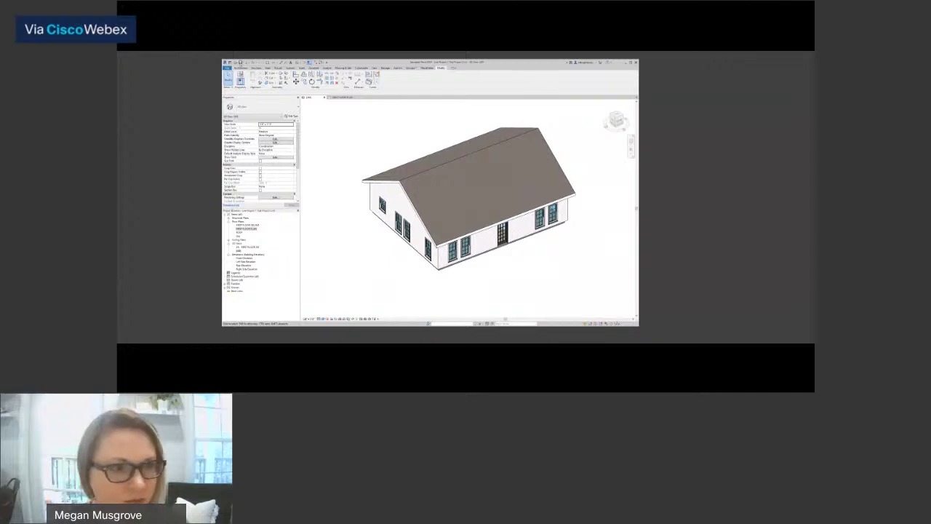
{"action": "left_click", "coordinate": [241, 62]}
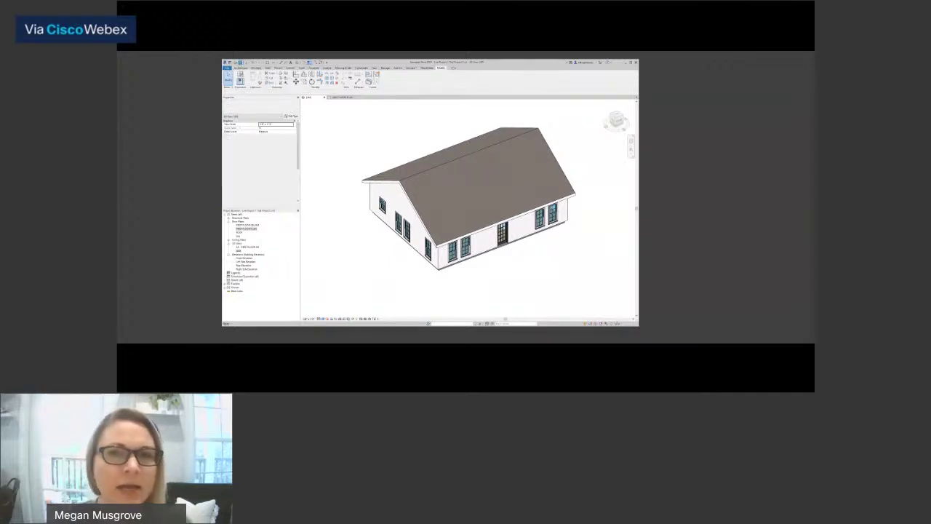
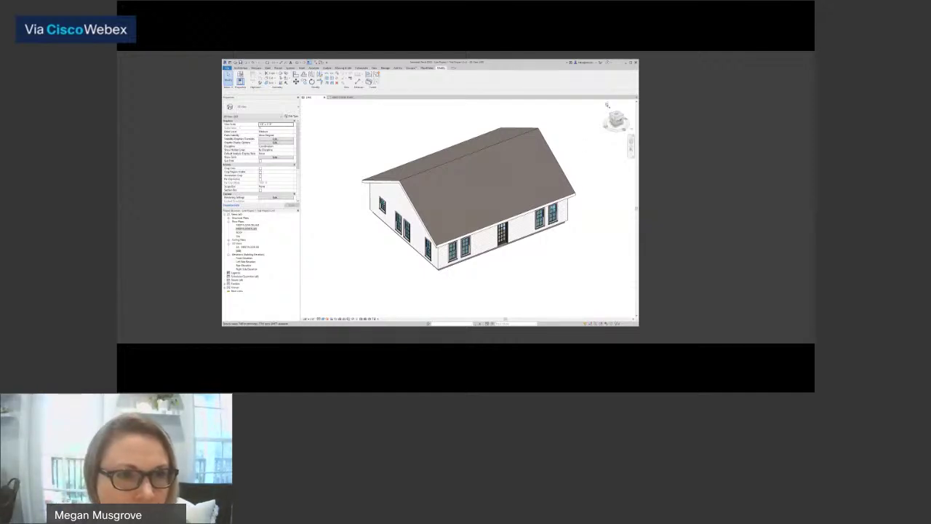
- Return the 3D view to its home orientation, orbit around the house, and switch to the first floor plan
{"action": "left_click", "coordinate": [607, 104]}
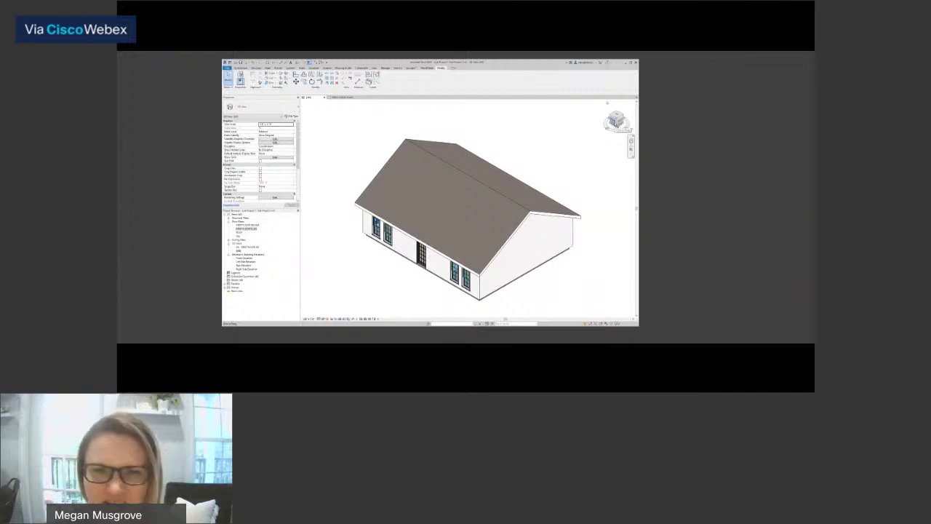
{"action": "middle_click_drag", "start_coordinate": [310, 117], "coordinate": [360, 119], "text": "shift"}
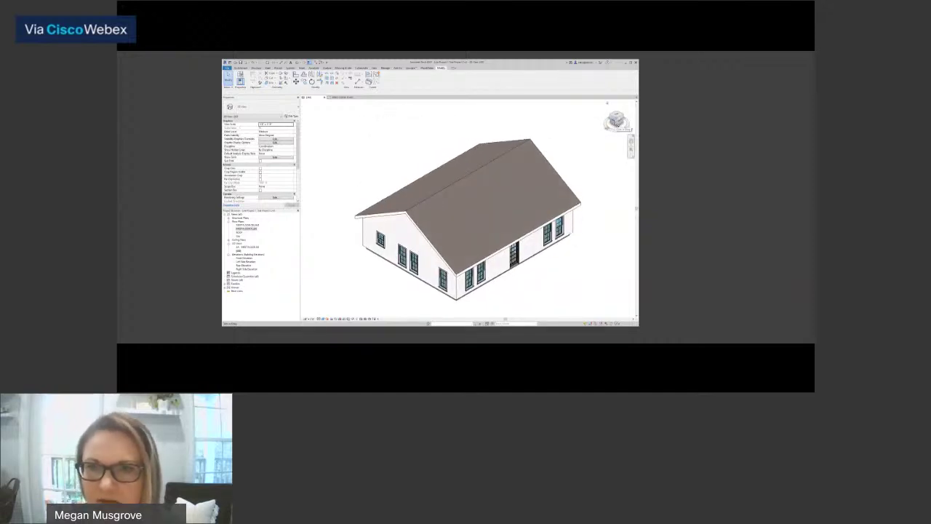
{"action": "left_click", "coordinate": [342, 96]}
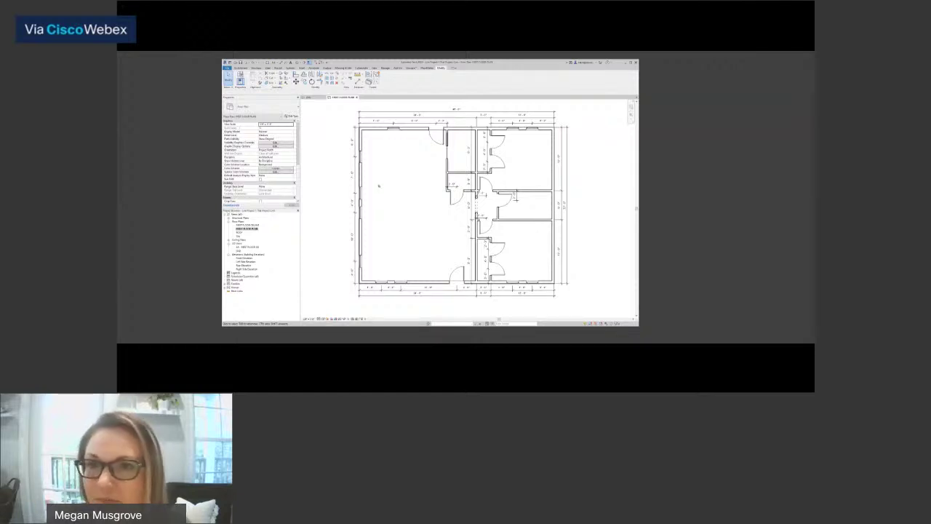
- Draw a rectangle of four model lines in the upper part of the large open room on the first floor plan
{"action": "left_click", "coordinate": [244, 70]}
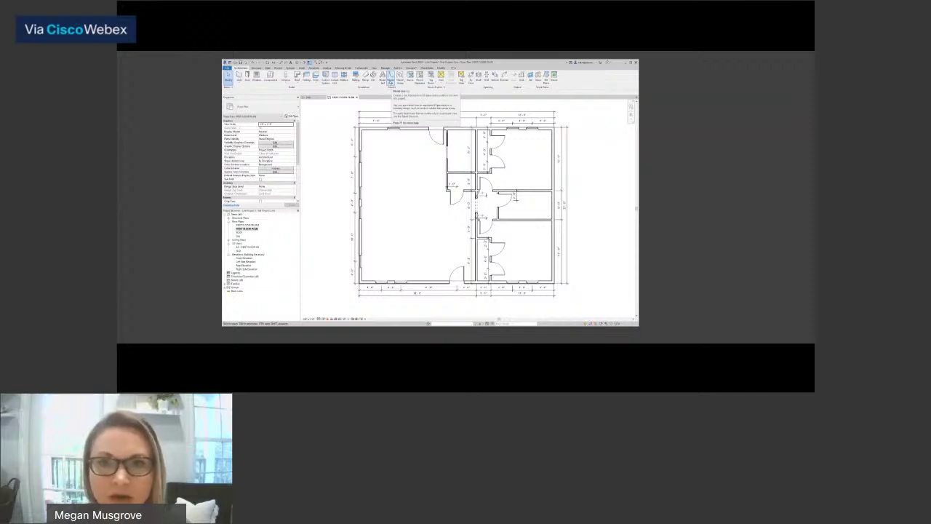
{"action": "left_click", "coordinate": [391, 77]}
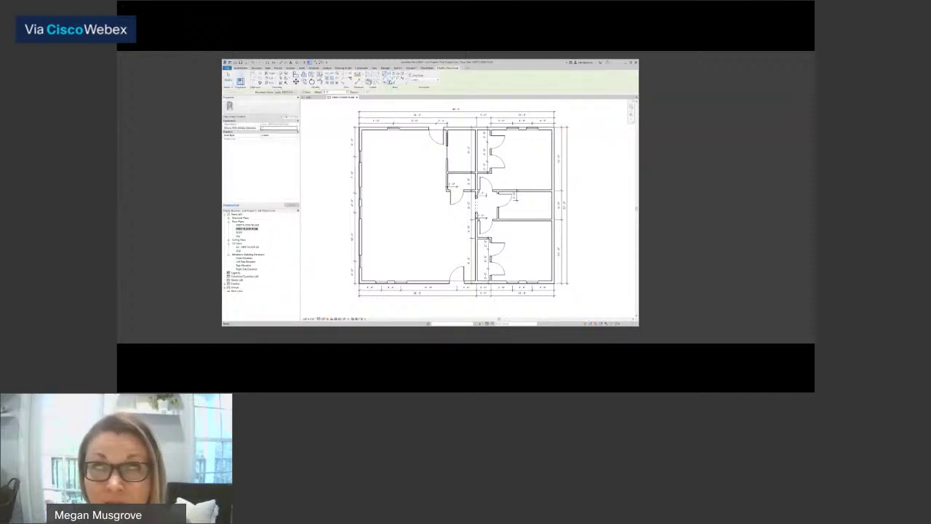
{"action": "scroll", "coordinate": [378, 156], "scroll_direction": "up", "scroll_amount": 5}
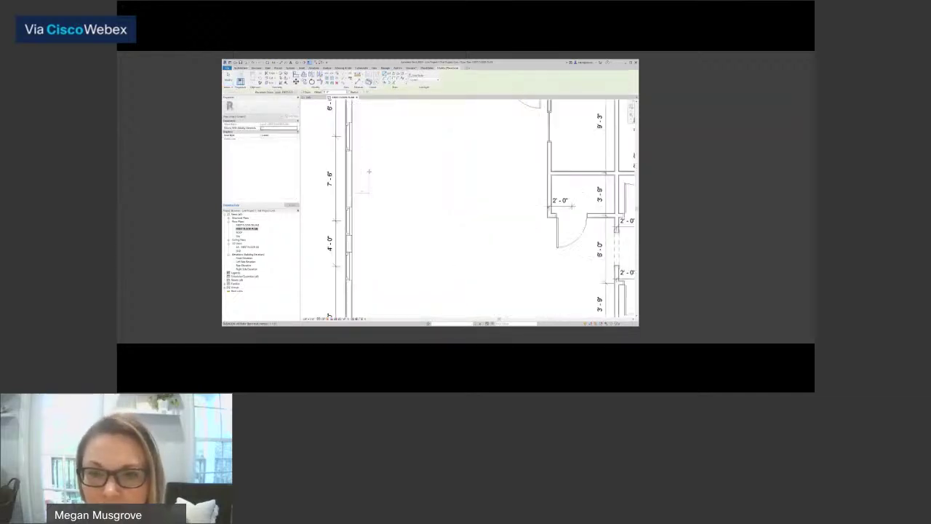
{"action": "scroll", "coordinate": [392, 154], "scroll_direction": "down", "scroll_amount": 2}
{"action": "left_click", "coordinate": [396, 151]}
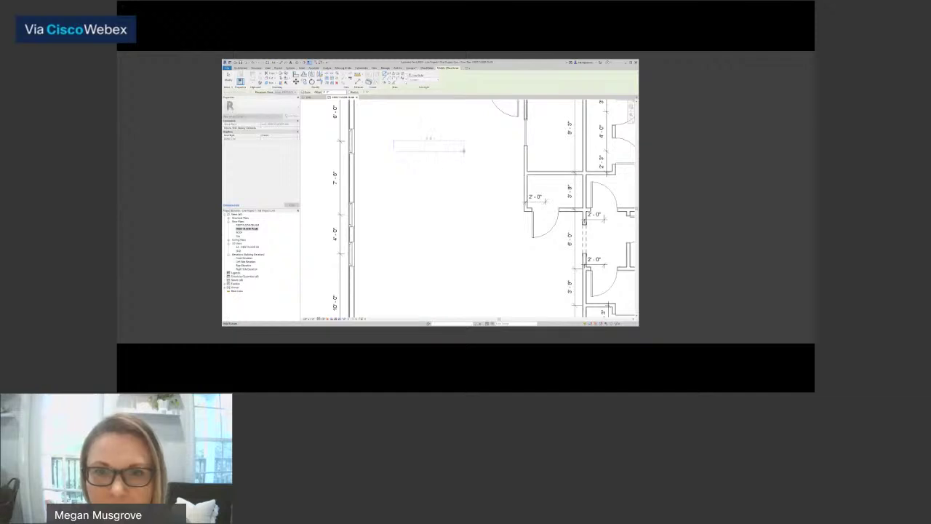
{"action": "left_click", "coordinate": [464, 151]}
{"action": "left_click", "coordinate": [464, 186]}
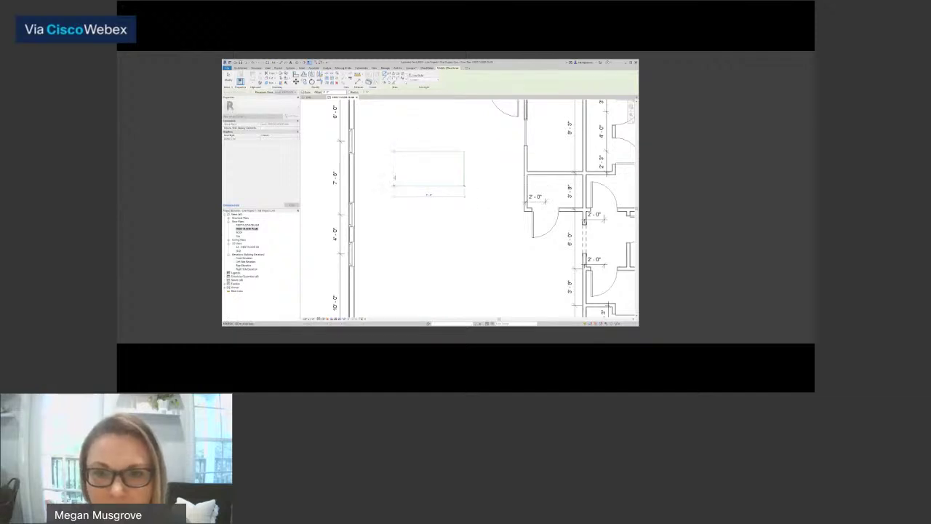
{"action": "left_click", "coordinate": [394, 186]}
{"action": "left_click", "coordinate": [394, 151]}
{"action": "key", "text": "Escape"}
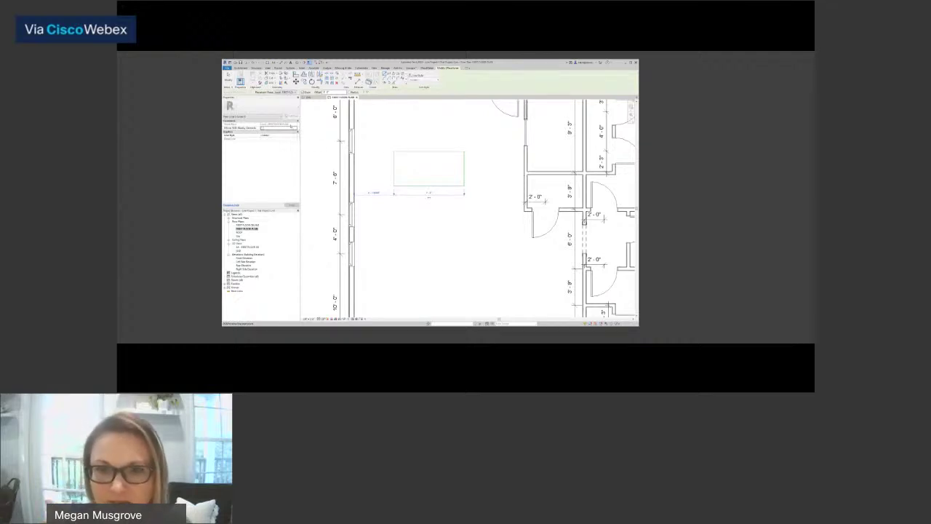
{"action": "scroll", "coordinate": [397, 221], "scroll_direction": "down", "scroll_amount": 3}
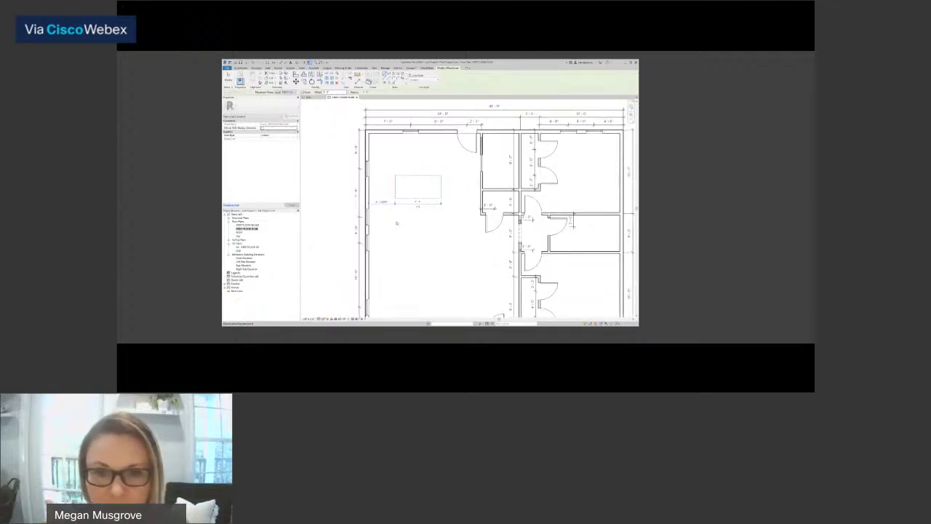
{"action": "key", "text": "Escape"}
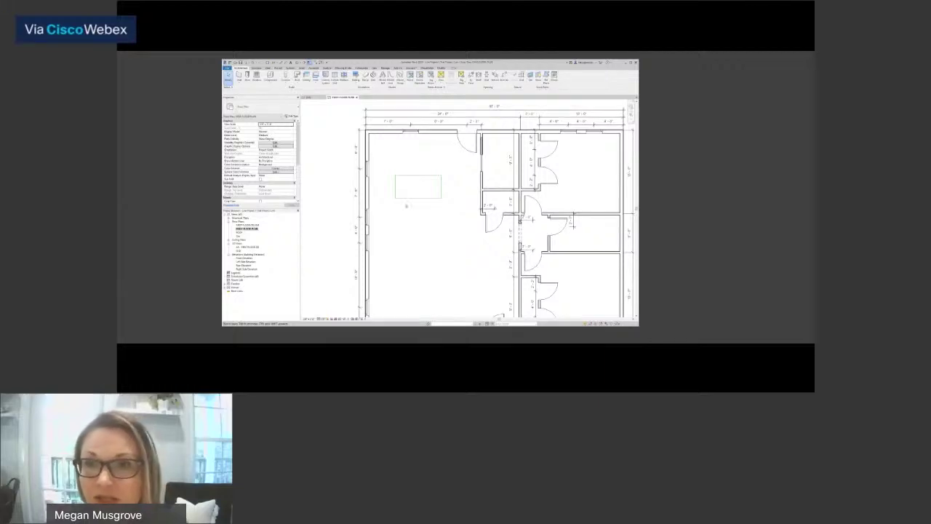
- Draw a rectangle of four detail lines in the large open room, just below the model-line rectangle
{"action": "left_click", "coordinate": [313, 67]}
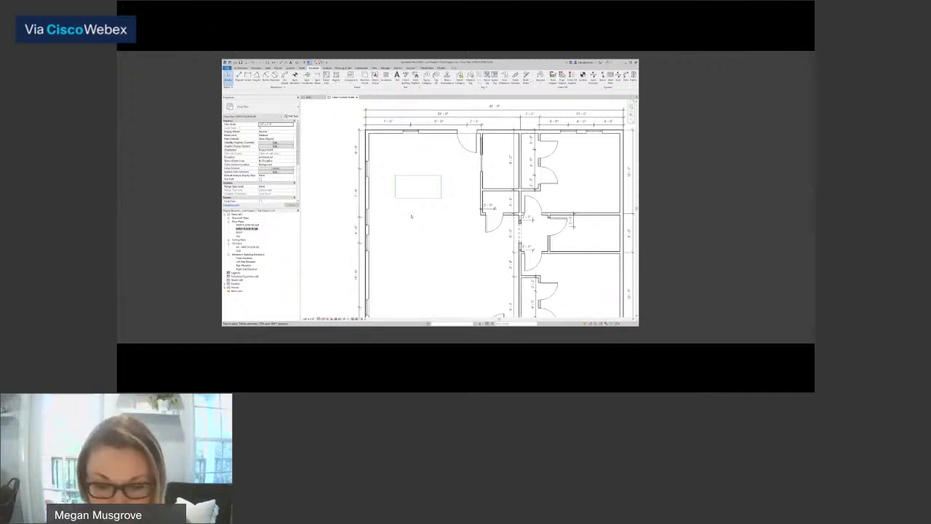
{"action": "key", "text": "d"}
{"action": "key", "text": "l"}
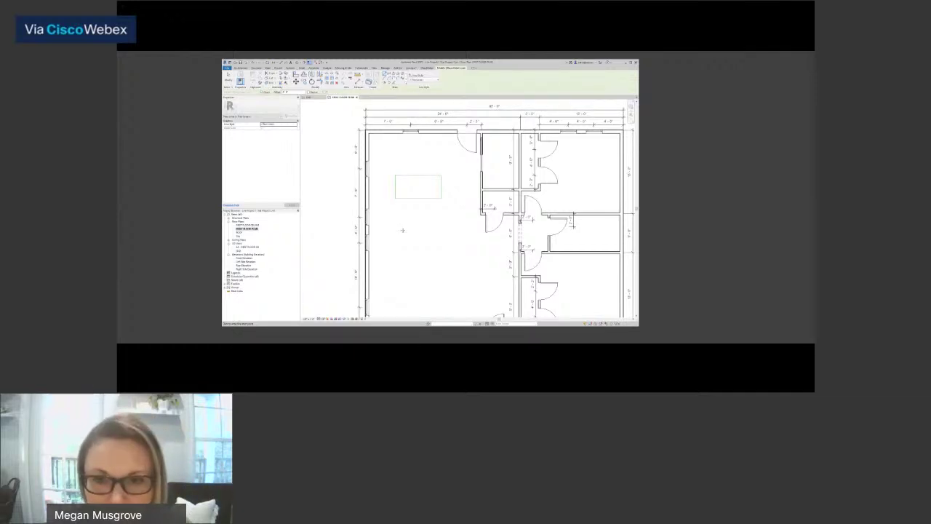
{"action": "scroll", "coordinate": [404, 228], "scroll_direction": "up", "scroll_amount": 1}
{"action": "left_click", "coordinate": [399, 223]}
{"action": "left_click", "coordinate": [450, 224]}
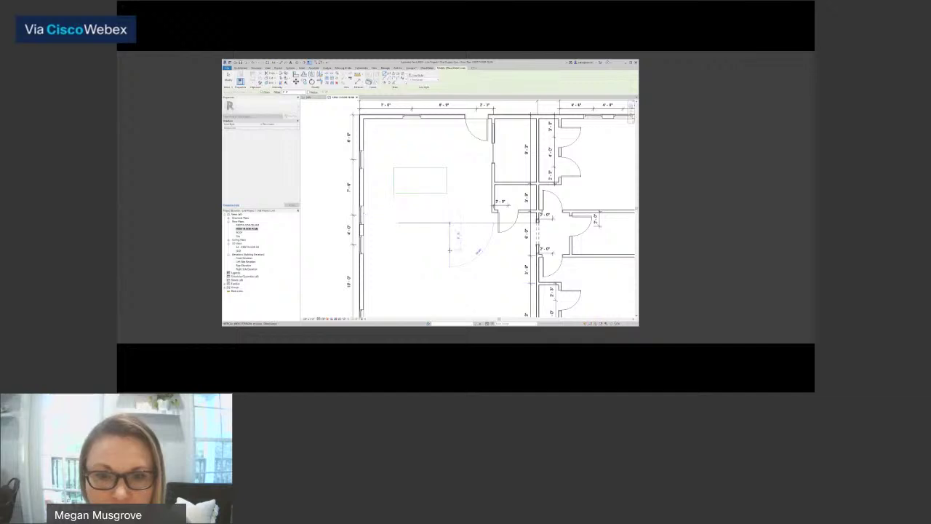
{"action": "left_click", "coordinate": [450, 251]}
{"action": "left_click", "coordinate": [398, 251]}
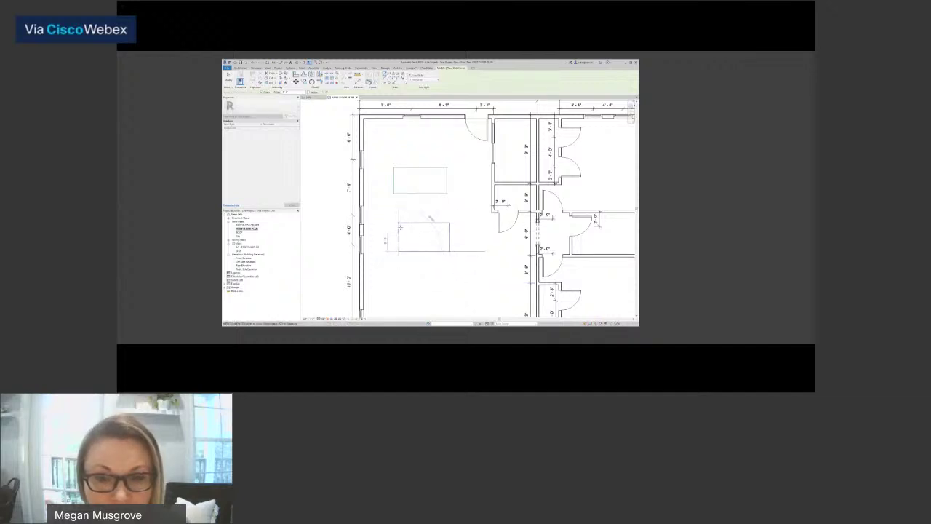
{"action": "left_click", "coordinate": [398, 222]}
{"action": "key", "text": "Escape"}
{"action": "key", "text": "Escape"}
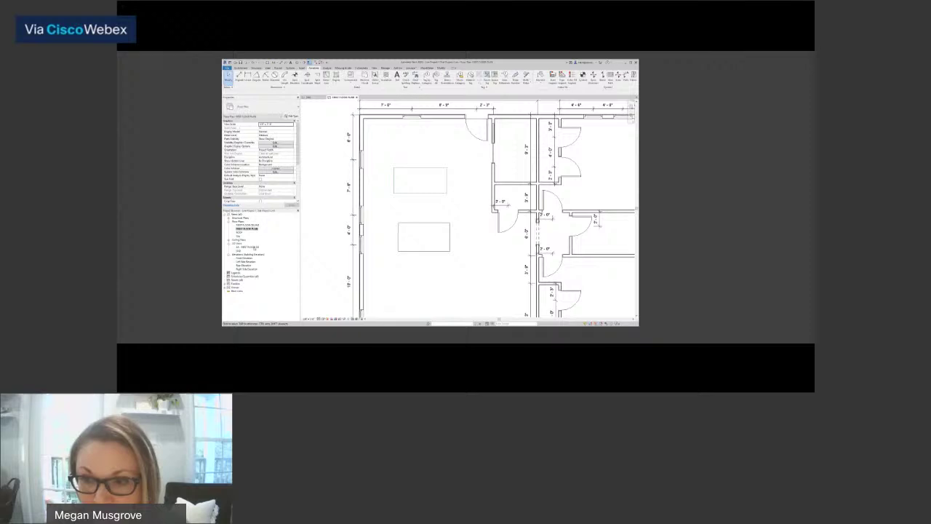
- Open the first floor 3D view and examine the large room's floor for the drawn model and detail lines
{"action": "double_click", "coordinate": [248, 248]}
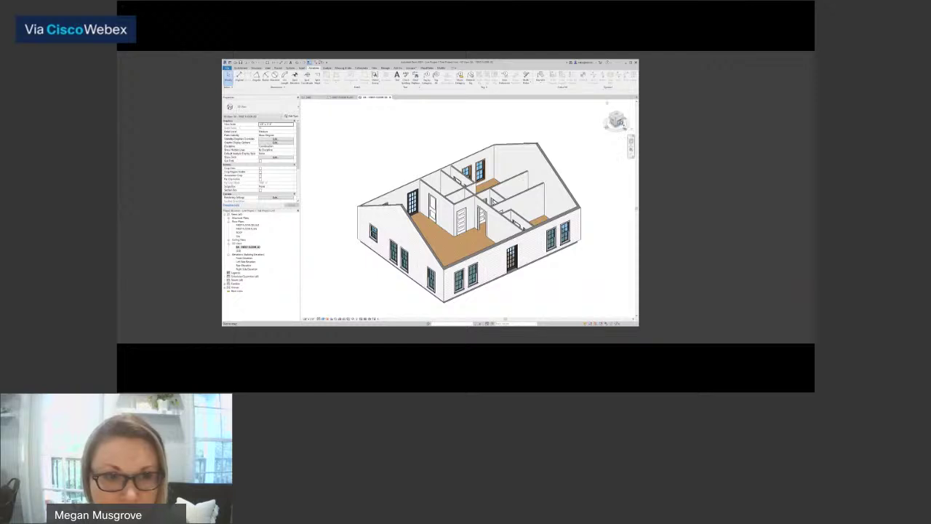
{"action": "left_click_drag", "start_coordinate": [620, 121], "coordinate": [541, 138]}
{"action": "scroll", "coordinate": [430, 209], "scroll_direction": "up", "scroll_amount": 5}
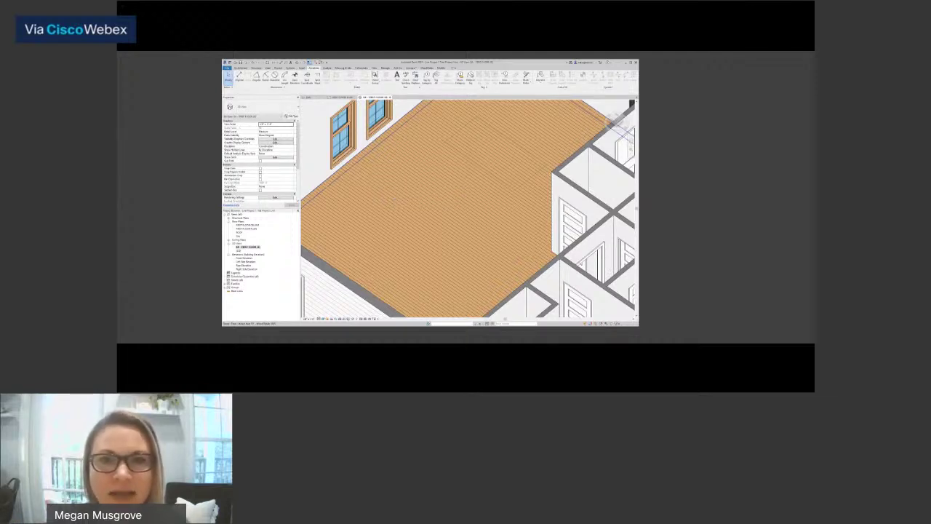
{"action": "scroll", "coordinate": [466, 209], "scroll_direction": "down", "scroll_amount": 3}
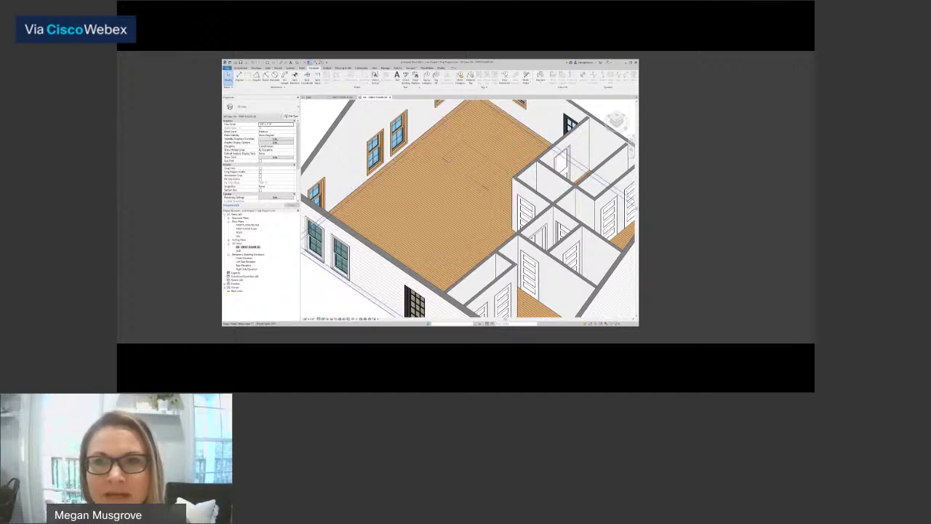
{"action": "scroll", "coordinate": [464, 176], "scroll_direction": "down", "scroll_amount": 4}
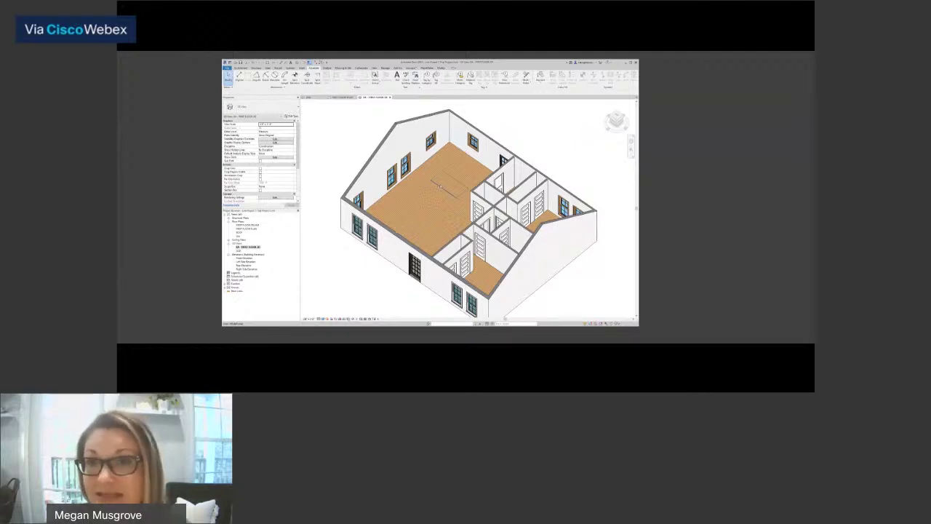
{"action": "scroll", "coordinate": [439, 186], "scroll_direction": "up", "scroll_amount": 4}
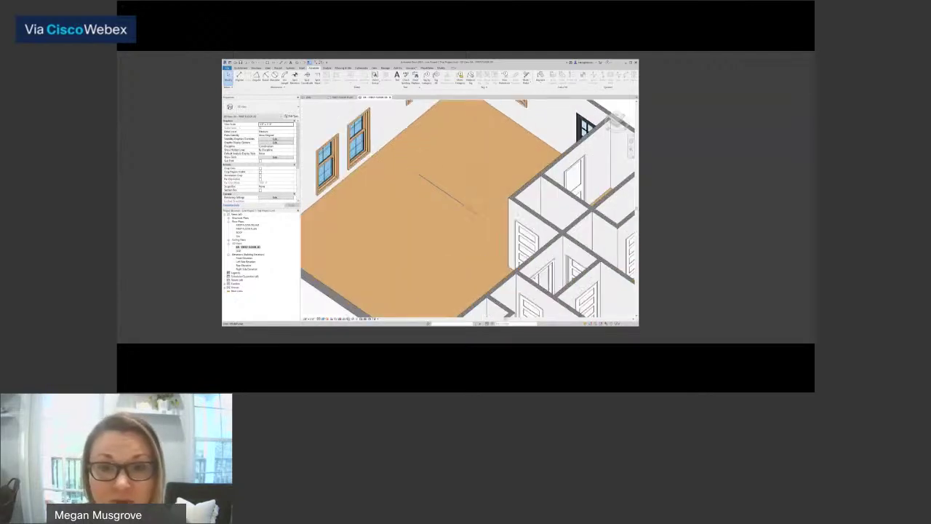
- Delete the model-line rectangle from the large room's floor in the 3D view
{"action": "left_click", "coordinate": [442, 192]}
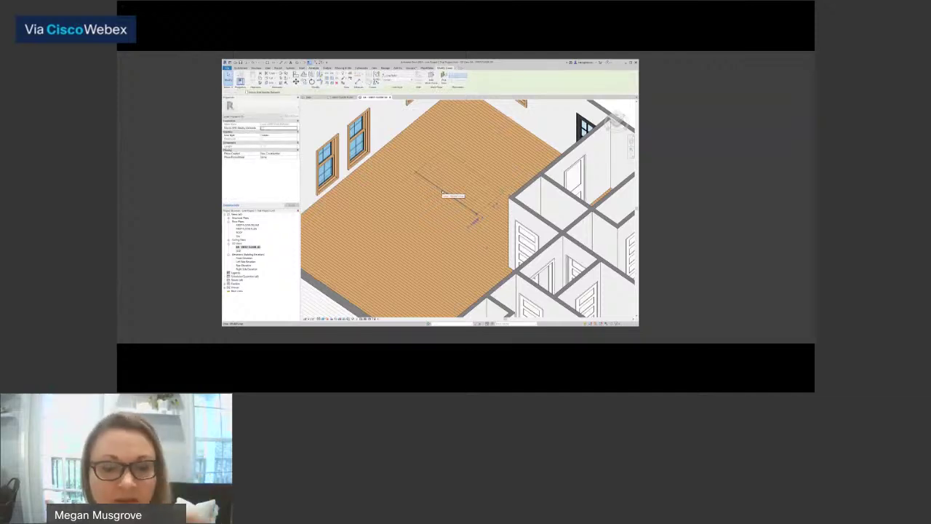
{"action": "key", "text": "Escape"}
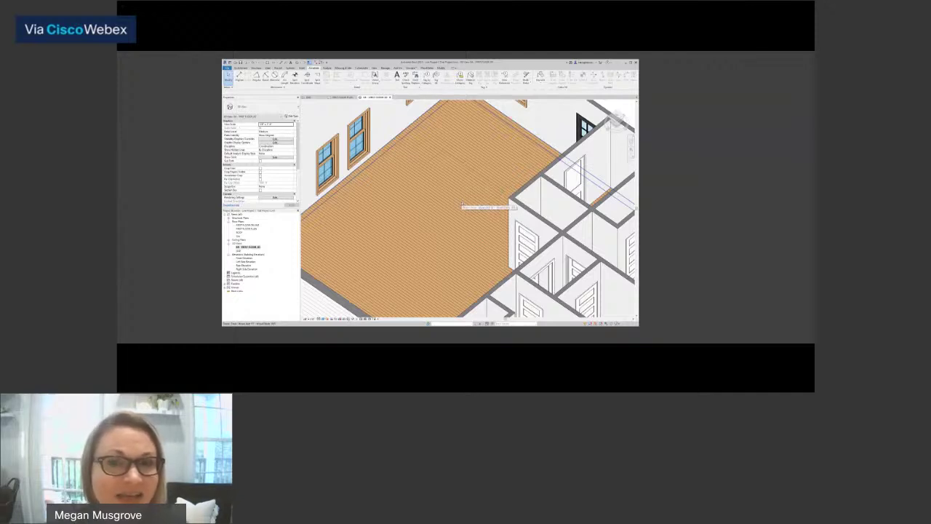
{"action": "left_click", "coordinate": [428, 163]}
{"action": "key", "text": "Delete"}
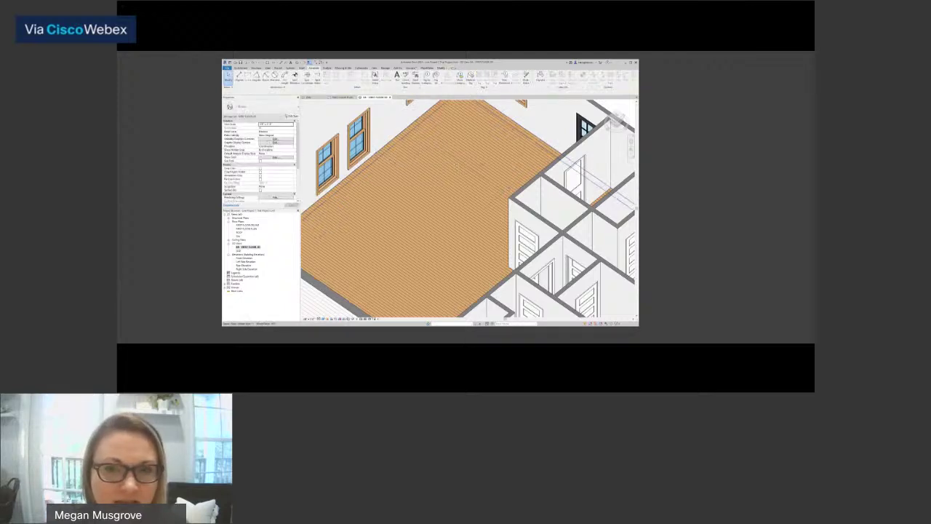
{"action": "left_click", "coordinate": [468, 163]}
{"action": "key", "text": "Delete"}
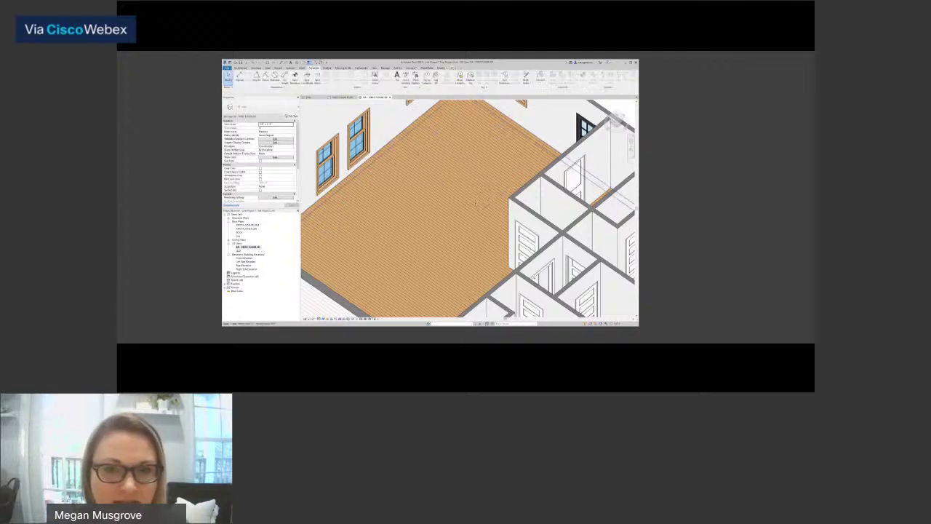
- Return to the first floor plan and delete the detail-line rectangle in the large open room
{"action": "key", "text": "ctrl+Tab"}
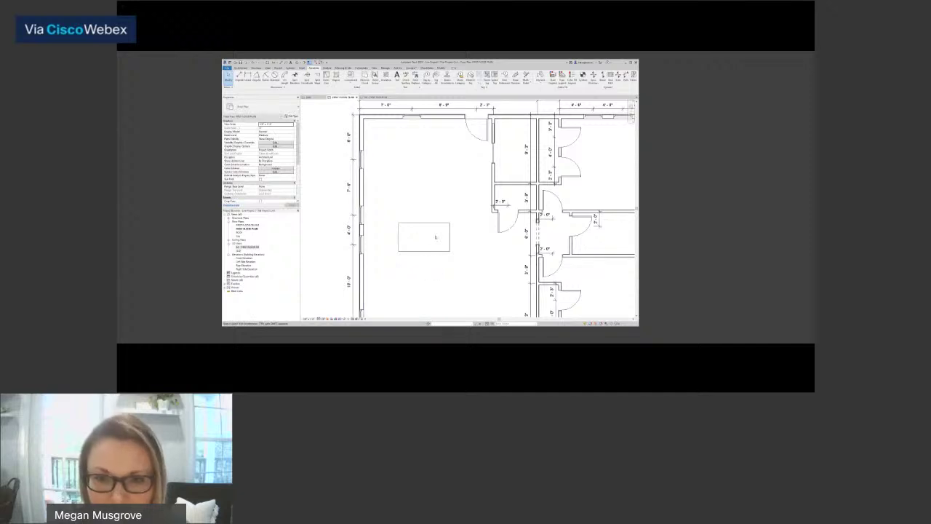
{"action": "left_click", "coordinate": [436, 224]}
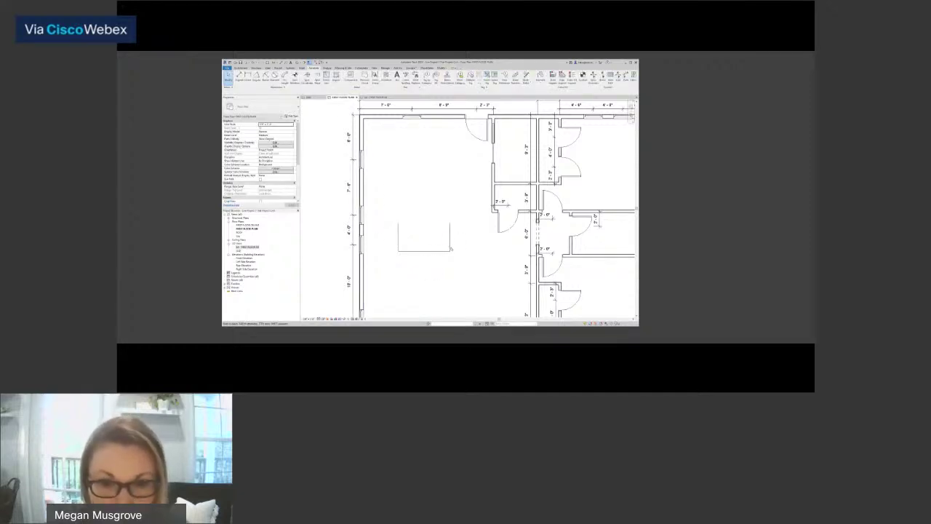
{"action": "key", "text": "Delete"}
{"action": "left_click", "coordinate": [441, 252]}
{"action": "key", "text": "Delete"}
{"action": "left_click", "coordinate": [399, 244]}
{"action": "key", "text": "Delete"}
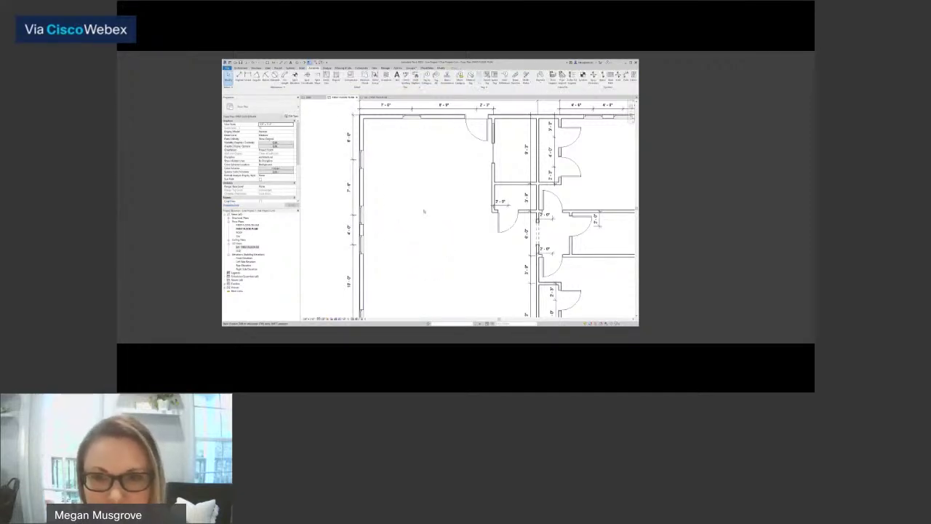
- Draw detail lines from the large room's upper wall about 2 ft down, turning left and running parallel to that wall
{"action": "scroll", "coordinate": [419, 221], "scroll_direction": "down", "scroll_amount": 2}
{"action": "middle_click_drag", "start_coordinate": [420, 202], "coordinate": [415, 233]}
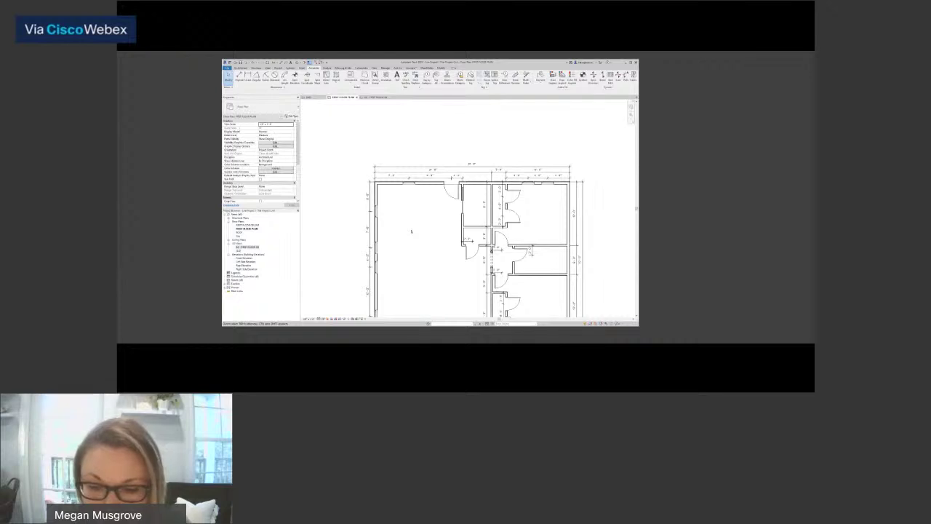
{"action": "key", "text": "d"}
{"action": "key", "text": "l"}
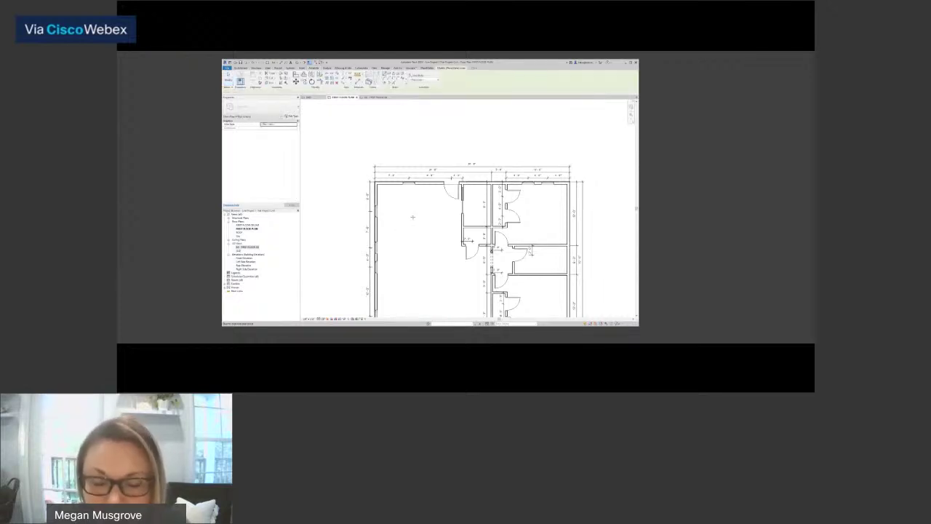
{"action": "scroll", "coordinate": [425, 187], "scroll_direction": "up", "scroll_amount": 3}
{"action": "scroll", "coordinate": [425, 187], "scroll_direction": "up", "scroll_amount": 3}
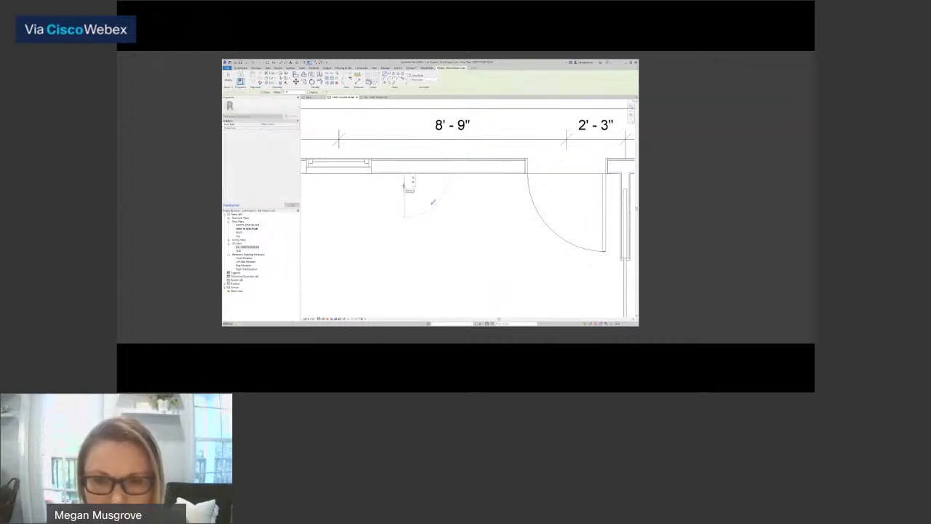
{"action": "scroll", "coordinate": [404, 186], "scroll_direction": "down", "scroll_amount": 1}
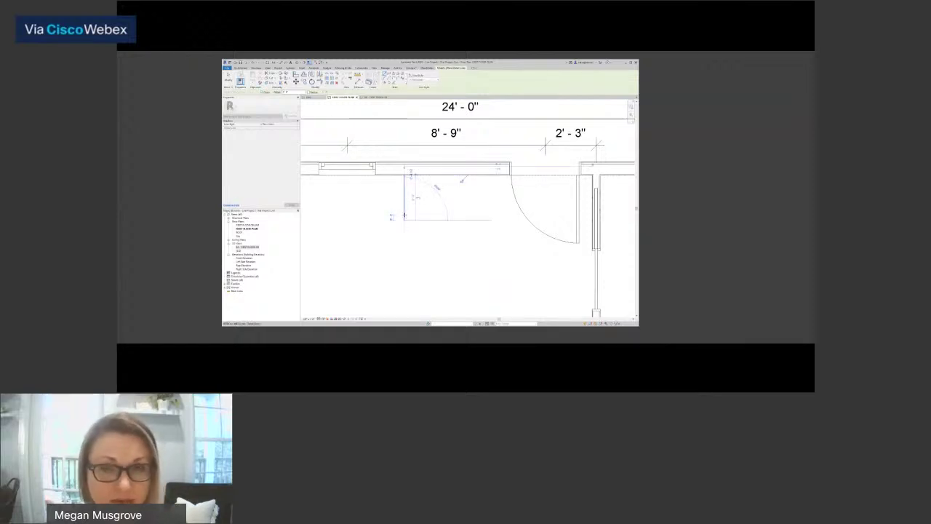
{"action": "scroll", "coordinate": [405, 215], "scroll_direction": "down", "scroll_amount": 3}
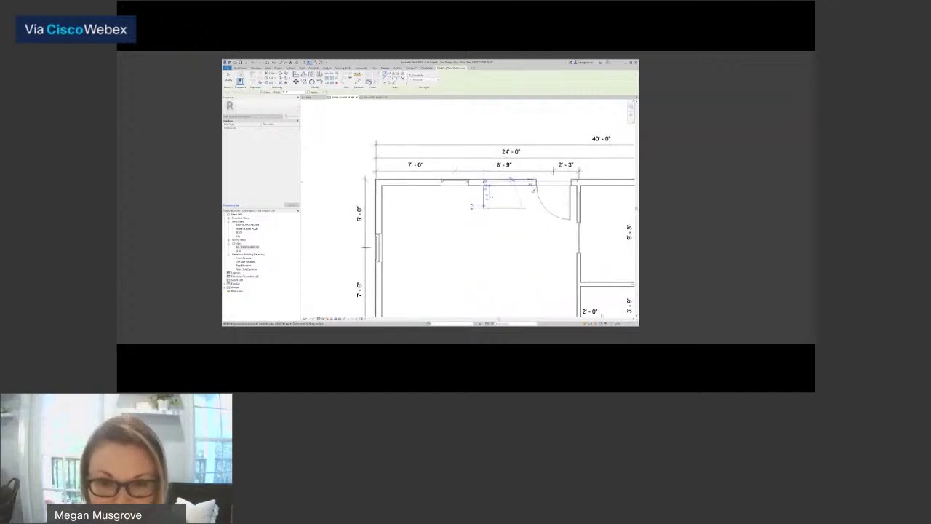
{"action": "scroll", "coordinate": [472, 206], "scroll_direction": "up", "scroll_amount": 2}
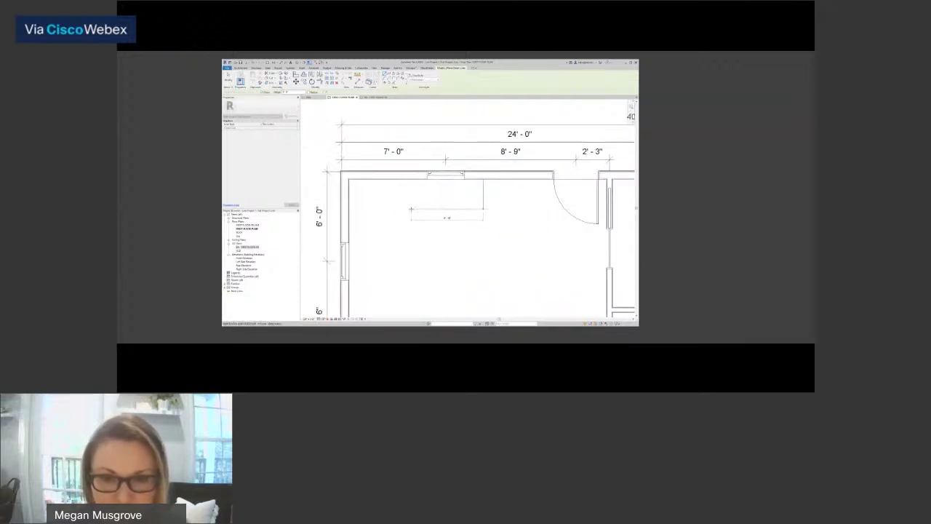
{"action": "scroll", "coordinate": [413, 248], "scroll_direction": "down", "scroll_amount": 2}
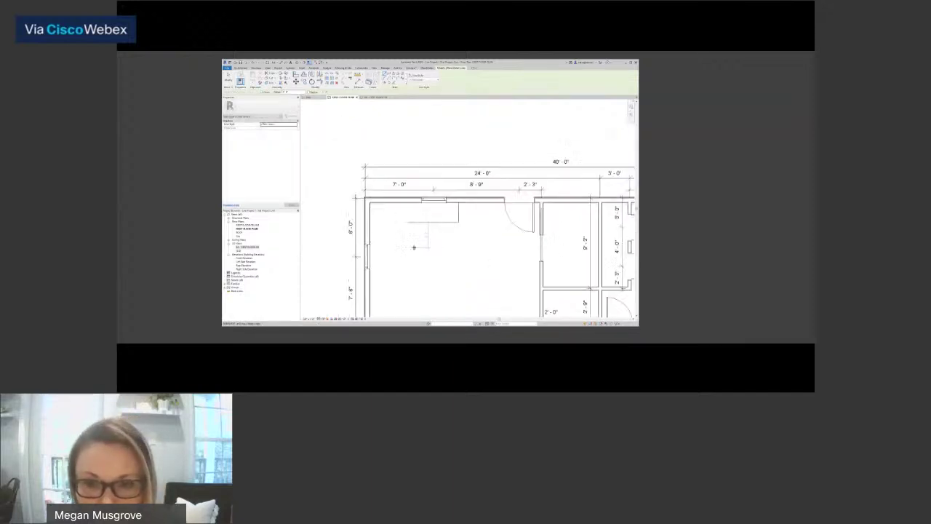
- Draw detail lines 2 ft out from the large room's left wall and upward, and join them with the upper line in a corner
{"action": "scroll", "coordinate": [379, 218], "scroll_direction": "up", "scroll_amount": 4}
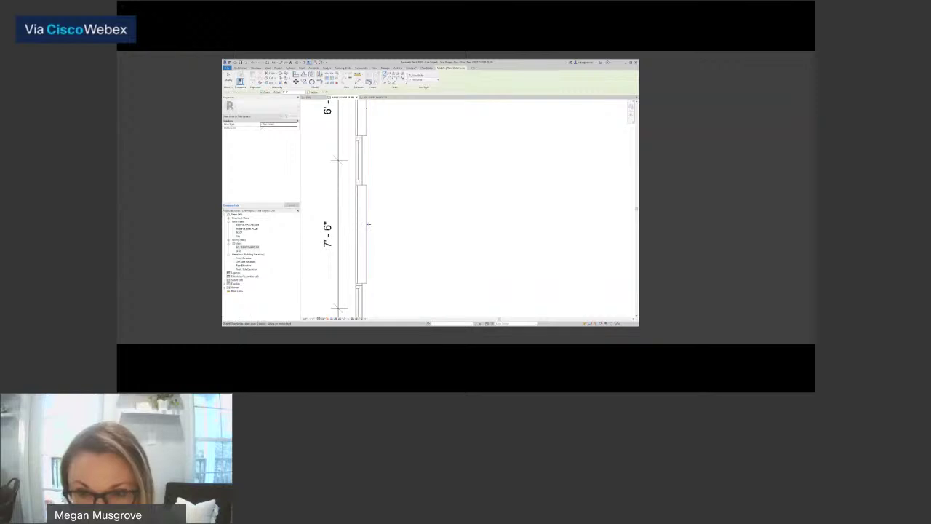
{"action": "left_click", "coordinate": [368, 224]}
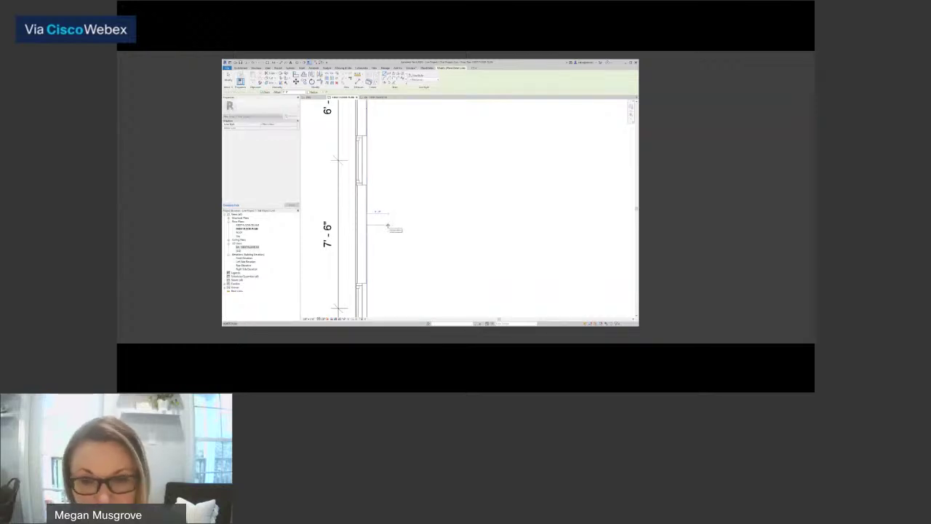
{"action": "type", "text": "2"}
{"action": "key", "text": "Return"}
{"action": "scroll", "coordinate": [387, 225], "scroll_direction": "down", "scroll_amount": 2}
{"action": "scroll", "coordinate": [391, 214], "scroll_direction": "up", "scroll_amount": 2}
{"action": "left_click", "coordinate": [402, 174]}
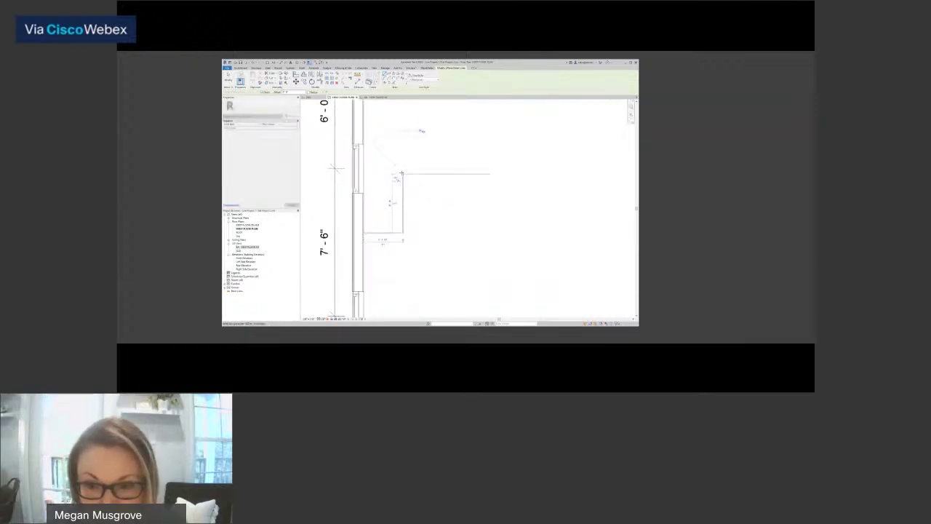
{"action": "key", "text": "Escape"}
{"action": "scroll", "coordinate": [444, 193], "scroll_direction": "down", "scroll_amount": 3}
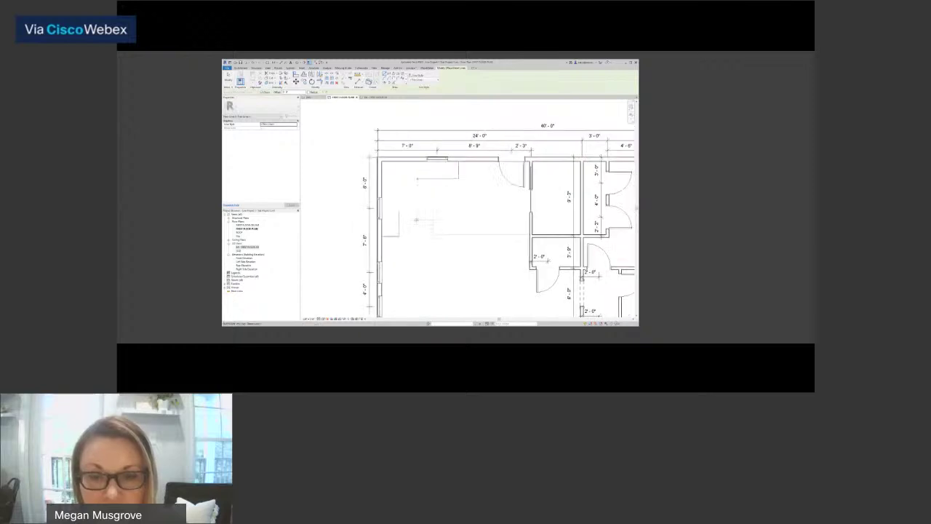
{"action": "key", "text": "Escape"}
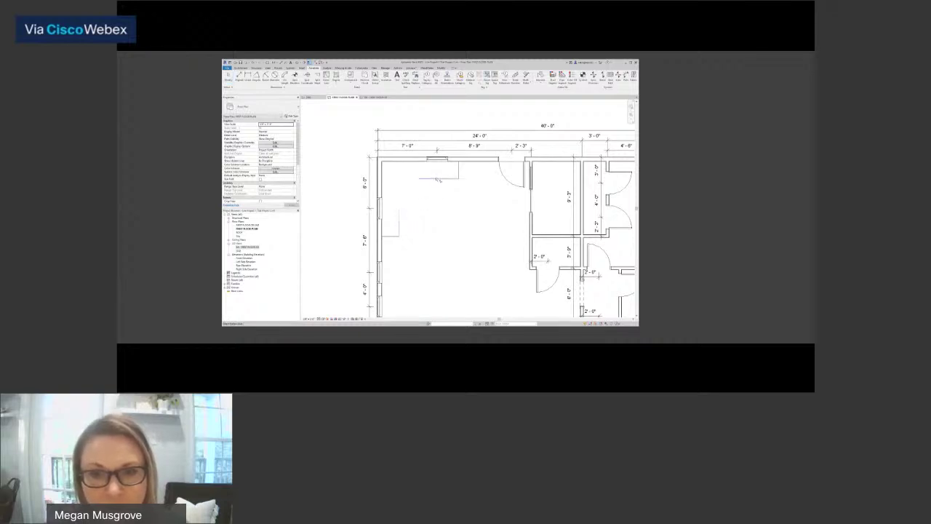
{"action": "scroll", "coordinate": [434, 201], "scroll_direction": "down", "scroll_amount": 3}
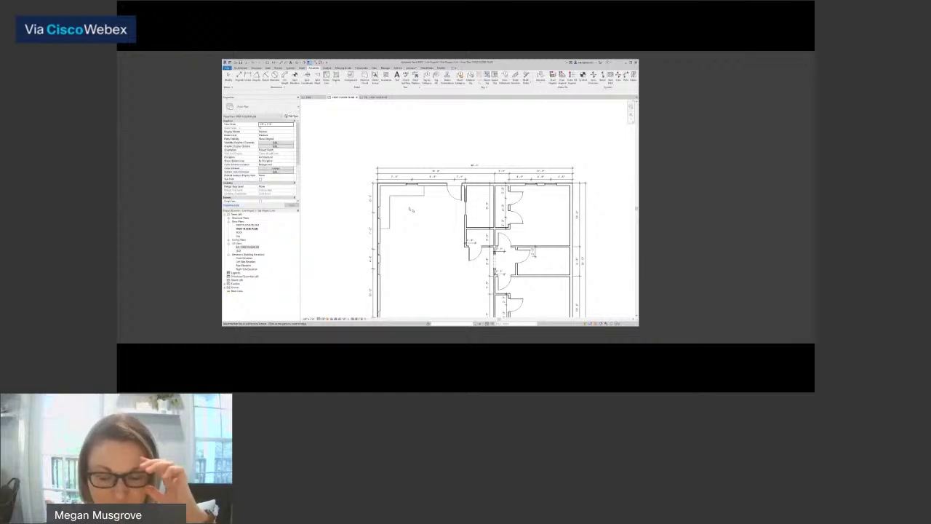
{"action": "key", "text": "Escape"}
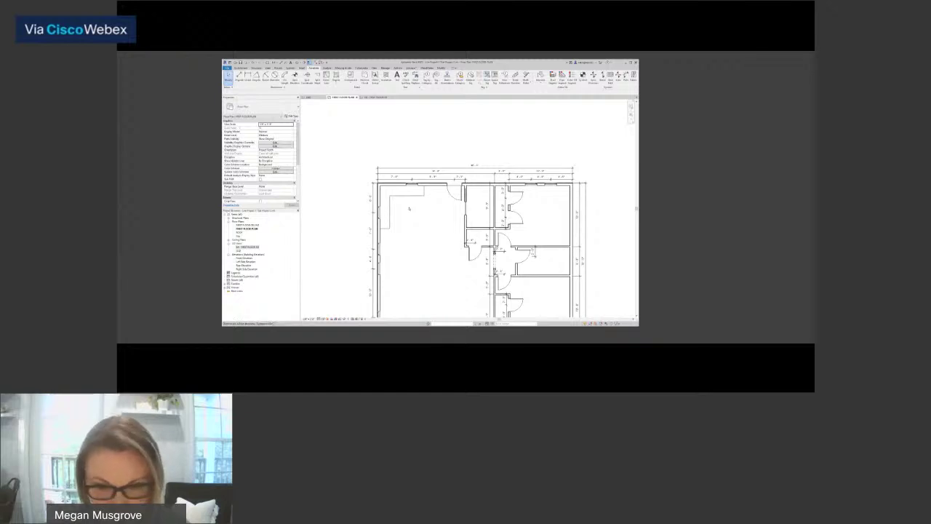
- Dimension the lengths of the horizontal and vertical inner edges of the L-shaped detail-line outline
{"action": "key", "text": "d"}
{"action": "key", "text": "i"}
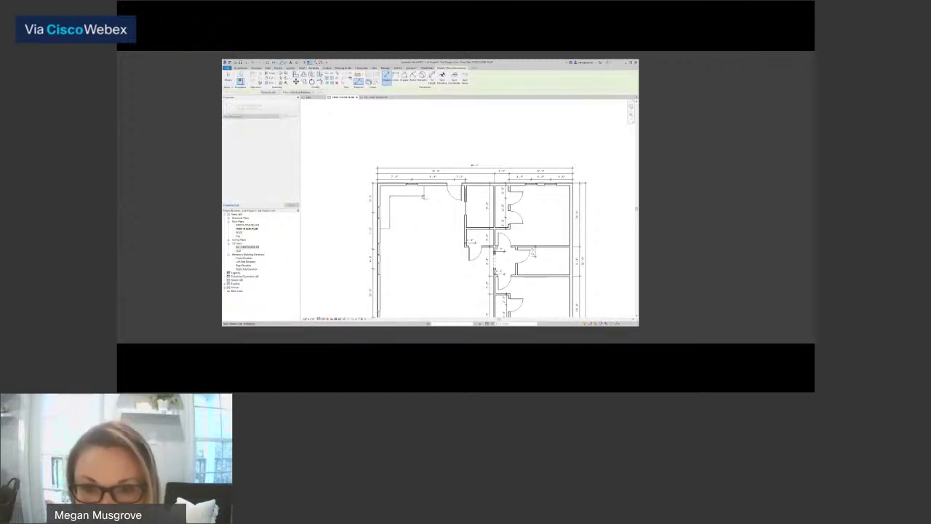
{"action": "scroll", "coordinate": [420, 204], "scroll_direction": "up", "scroll_amount": 2}
{"action": "left_click", "coordinate": [419, 204]}
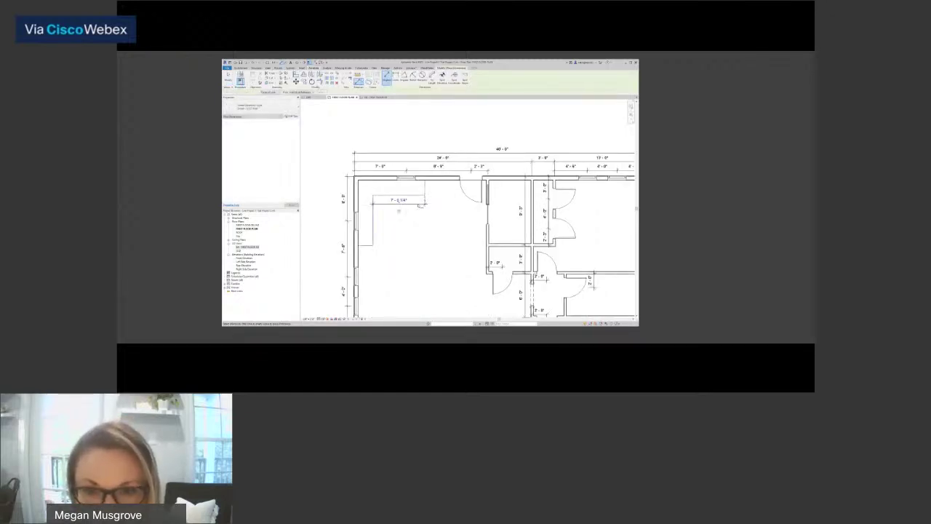
{"action": "left_click", "coordinate": [417, 195]}
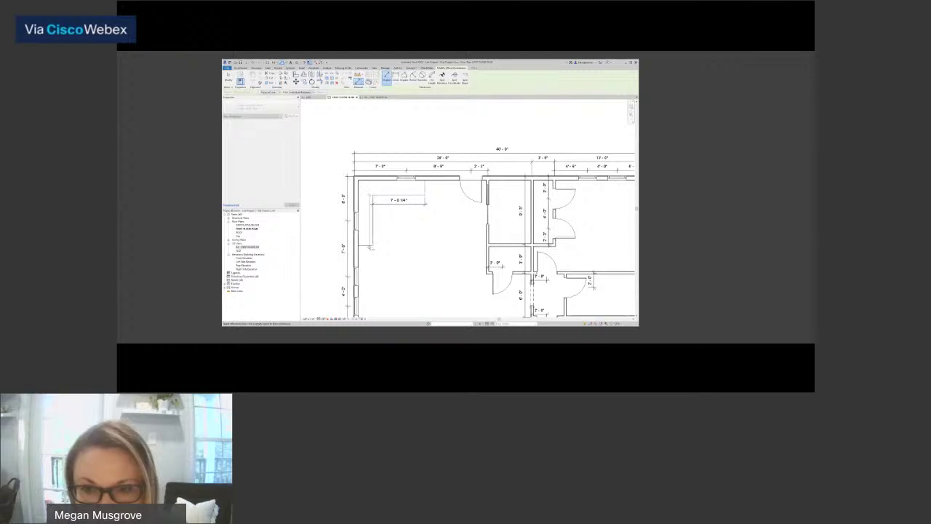
{"action": "left_click", "coordinate": [369, 246]}
{"action": "left_click", "coordinate": [384, 231]}
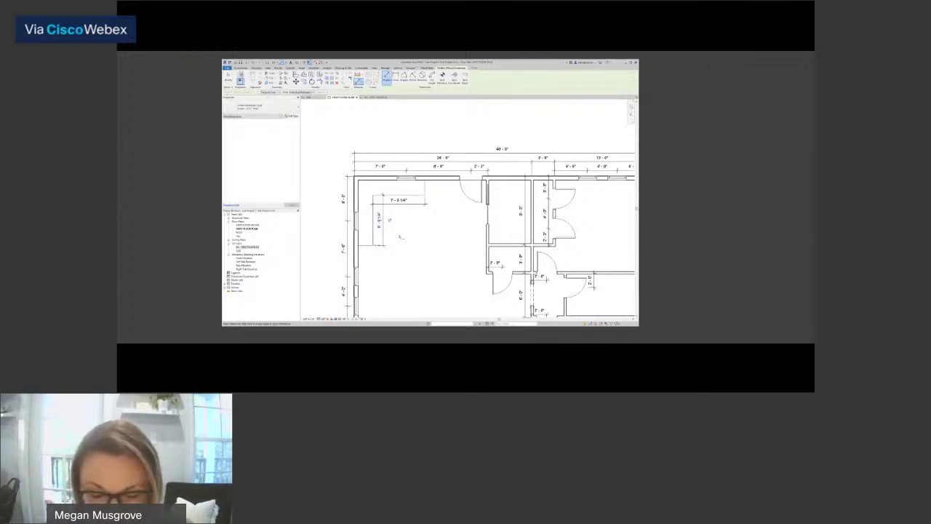
{"action": "key", "text": "Escape"}
{"action": "key", "text": "Escape"}
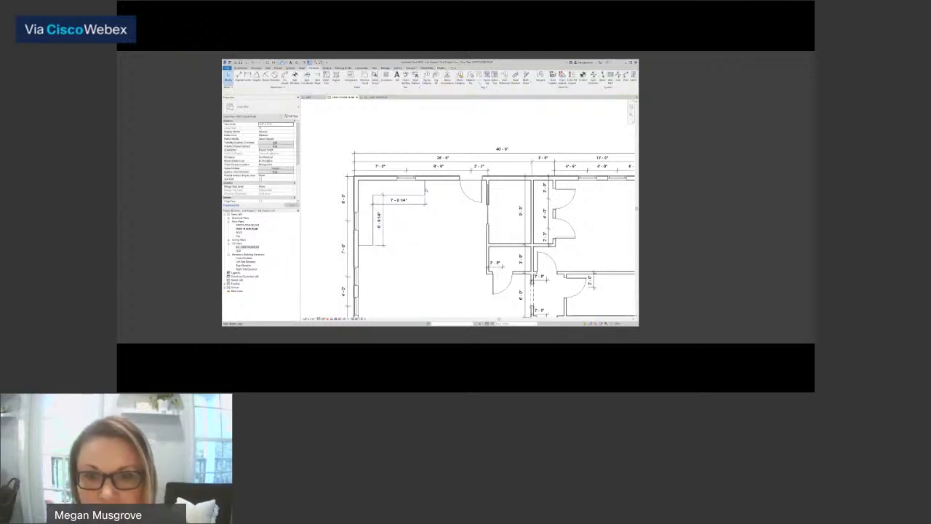
- Set the length of the outline's horizontal edge to 10 ft by repositioning its short end line
{"action": "left_click", "coordinate": [426, 190]}
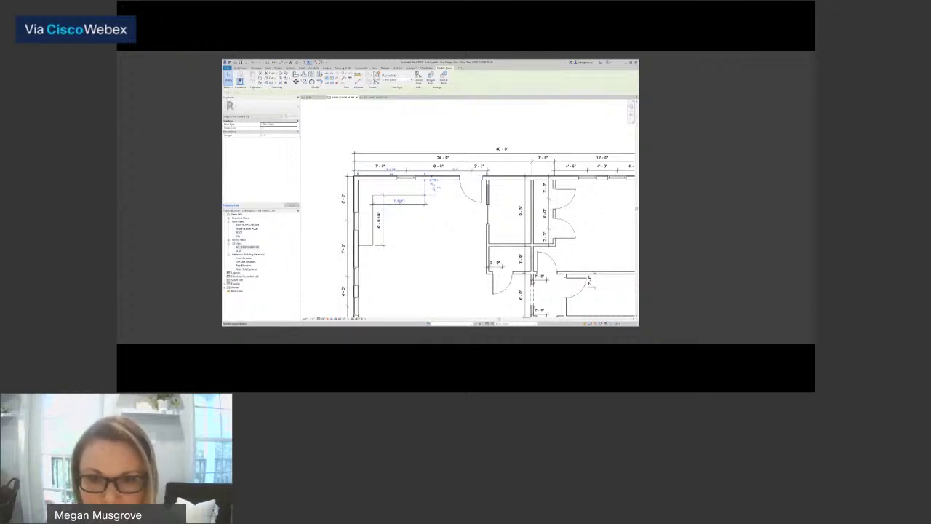
{"action": "left_click", "coordinate": [398, 201]}
{"action": "type", "text": "10"}
{"action": "key", "text": "Return"}
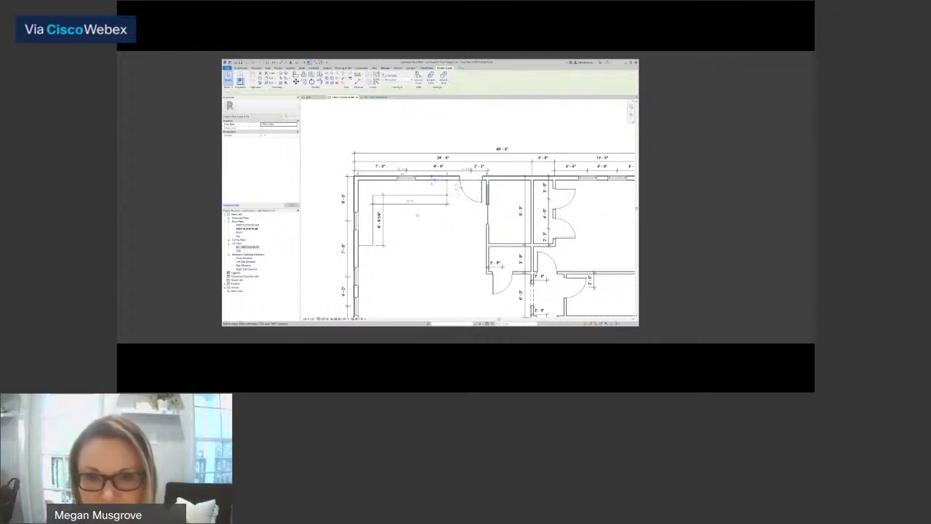
{"action": "left_click", "coordinate": [437, 232]}
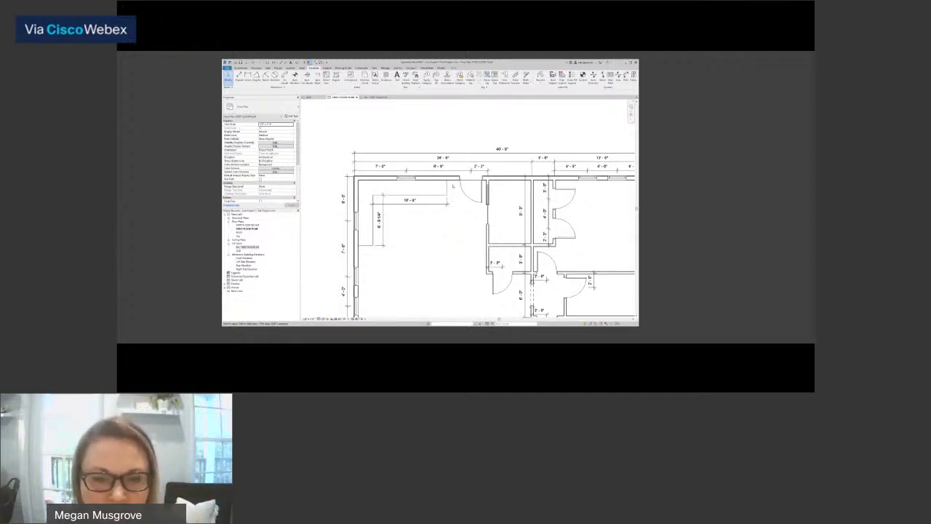
- Set the length of the outline's vertical edge to 8 ft by repositioning its lower end line
{"action": "middle_click_drag", "start_coordinate": [400, 210], "coordinate": [405, 163]}
{"action": "left_click", "coordinate": [373, 197]}
{"action": "left_click", "coordinate": [386, 172]}
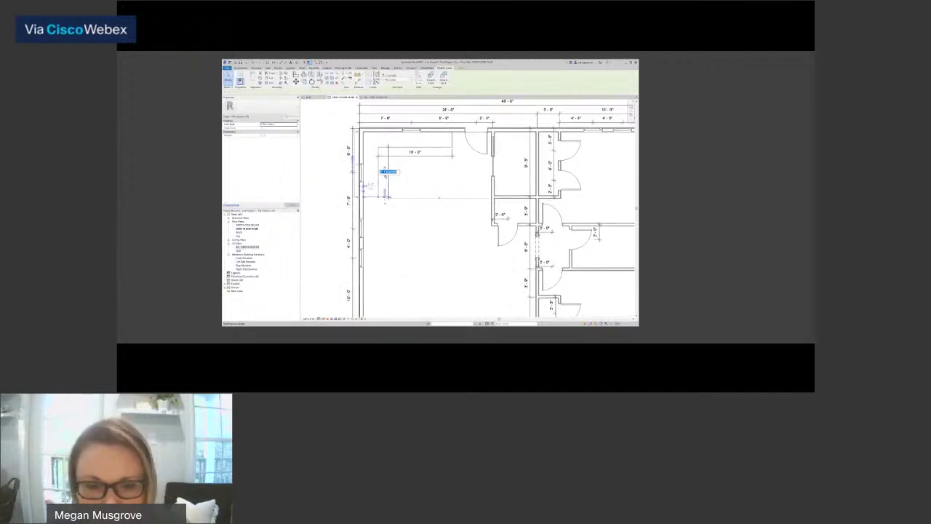
{"action": "type", "text": "8"}
{"action": "key", "text": "Return"}
{"action": "key", "text": "Escape"}
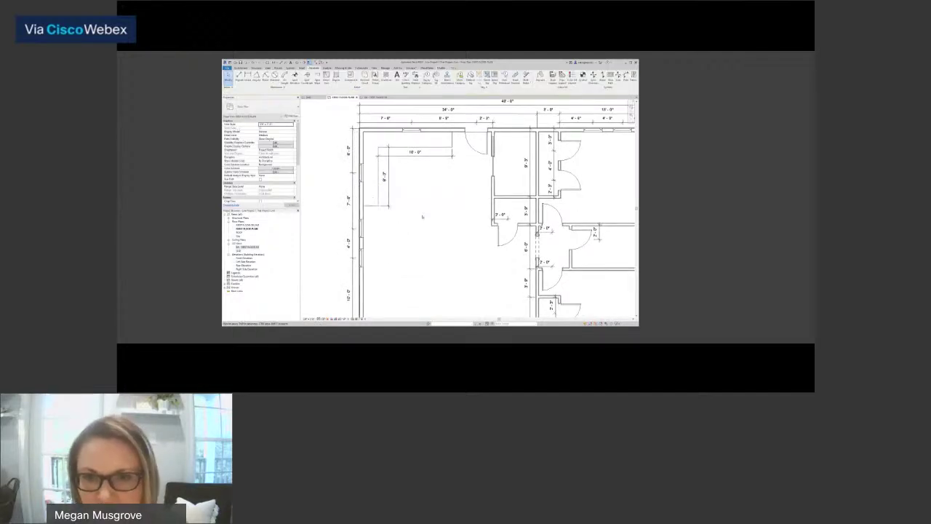
{"action": "scroll", "coordinate": [412, 225], "scroll_direction": "down", "scroll_amount": 3}
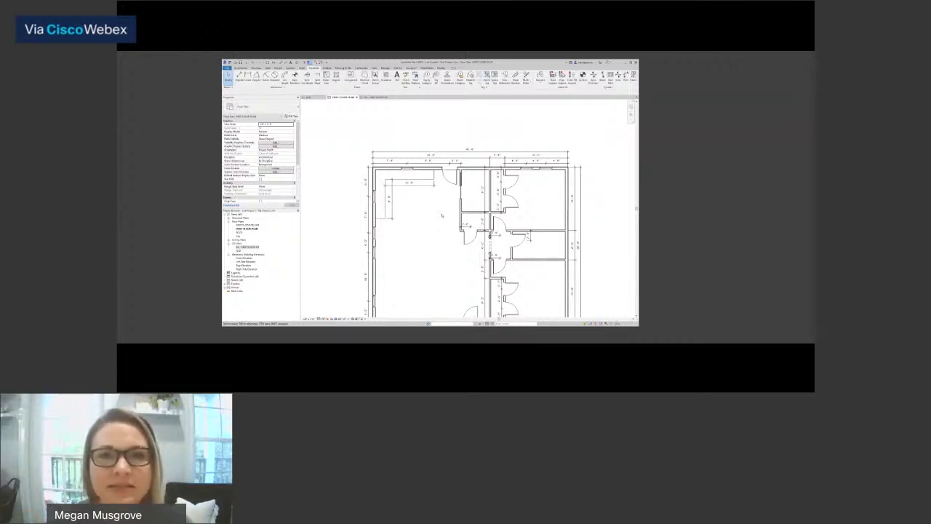
{"action": "scroll", "coordinate": [440, 216], "scroll_direction": "down", "scroll_amount": 2}
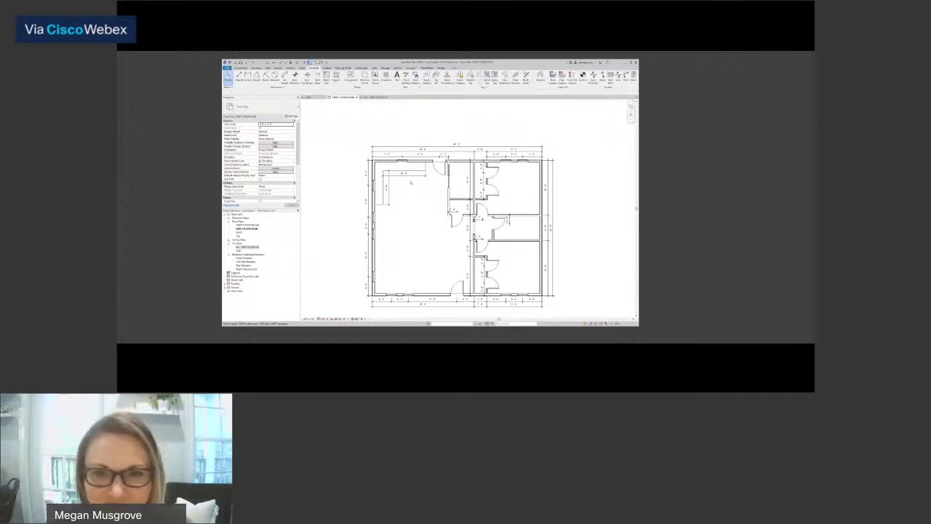
{"action": "scroll", "coordinate": [408, 174], "scroll_direction": "up", "scroll_amount": 3}
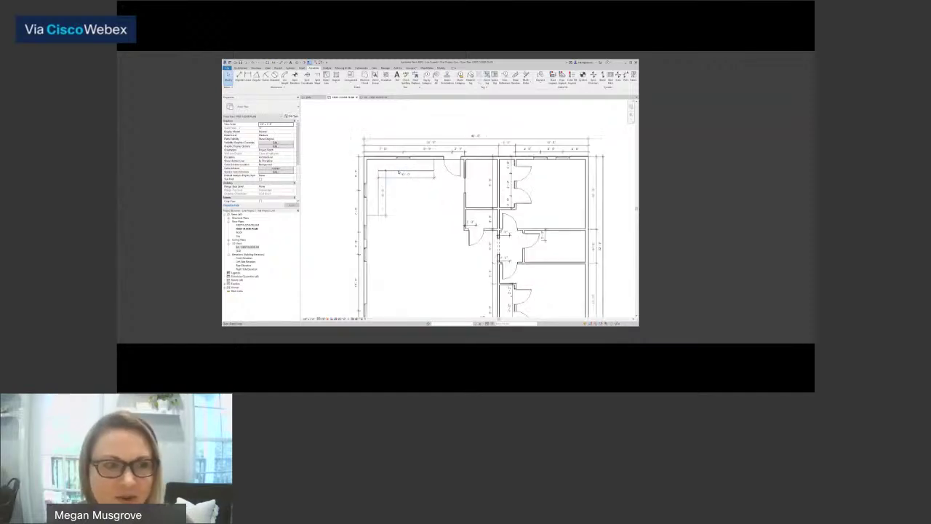
{"action": "middle_click_drag", "start_coordinate": [425, 201], "coordinate": [412, 187]}
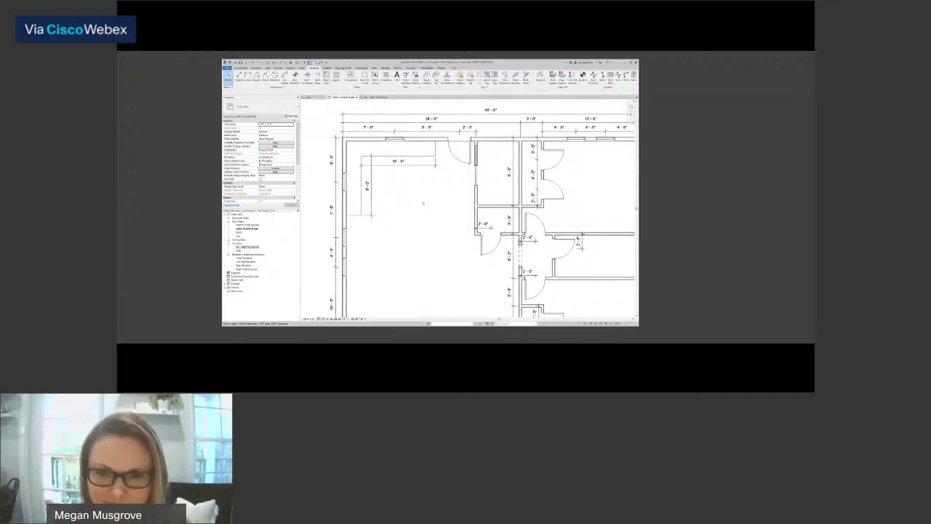
{"action": "scroll", "coordinate": [423, 203], "scroll_direction": "down", "scroll_amount": 4}
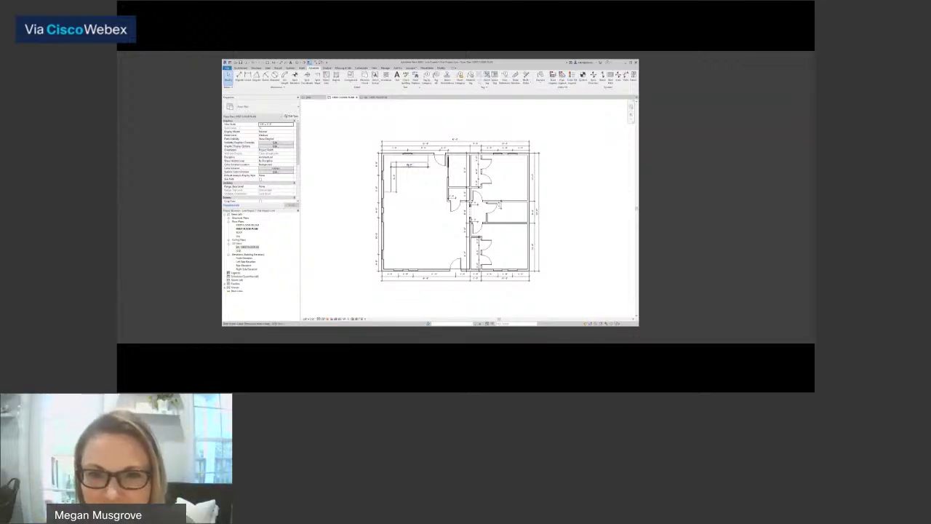
- Offset the L-shaped outline's 10 ft horizontal inner edge 3'-6" into the large room
{"action": "scroll", "coordinate": [423, 190], "scroll_direction": "up", "scroll_amount": 4}
{"action": "scroll", "coordinate": [424, 201], "scroll_direction": "up", "scroll_amount": 2}
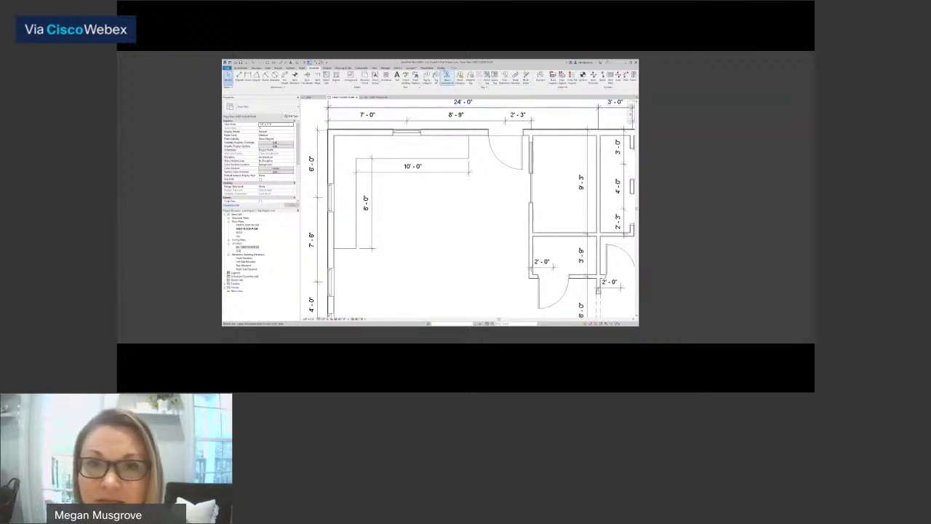
{"action": "left_click", "coordinate": [442, 67]}
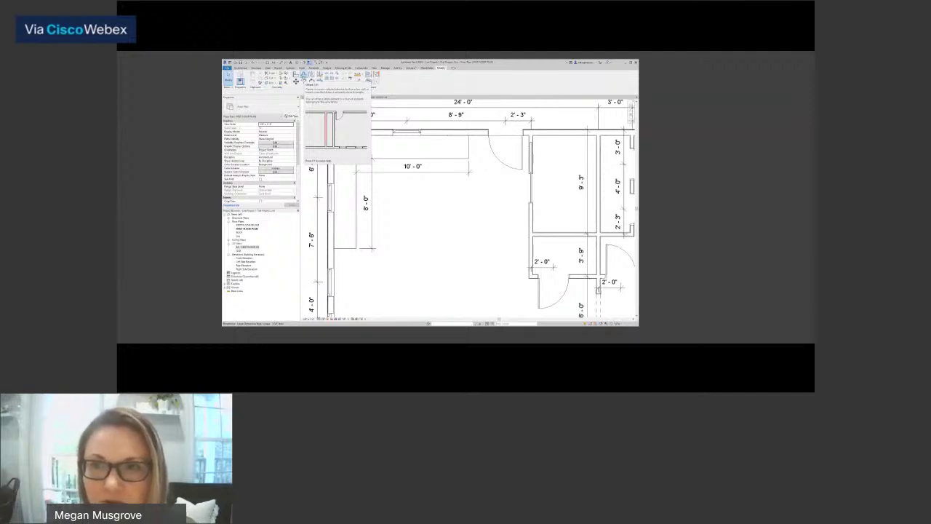
{"action": "left_click", "coordinate": [303, 76]}
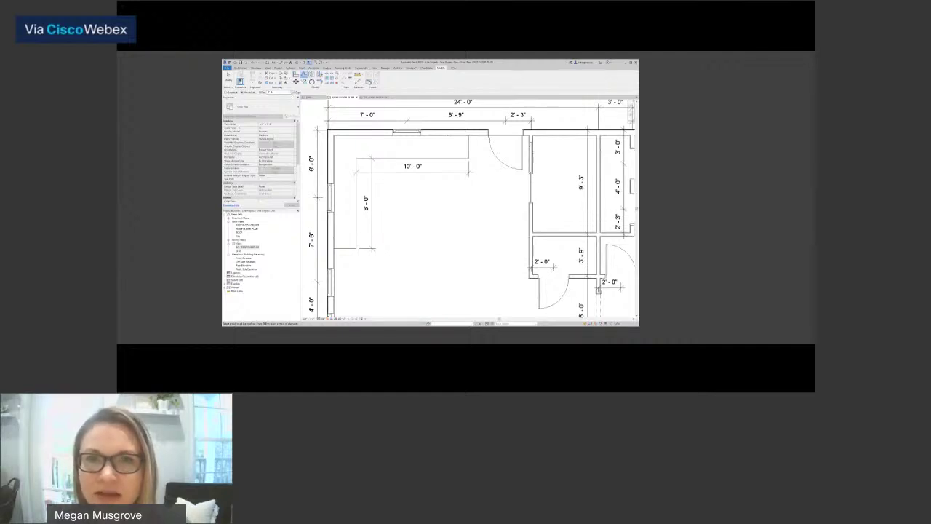
{"action": "left_click_drag", "start_coordinate": [281, 93], "coordinate": [253, 94]}
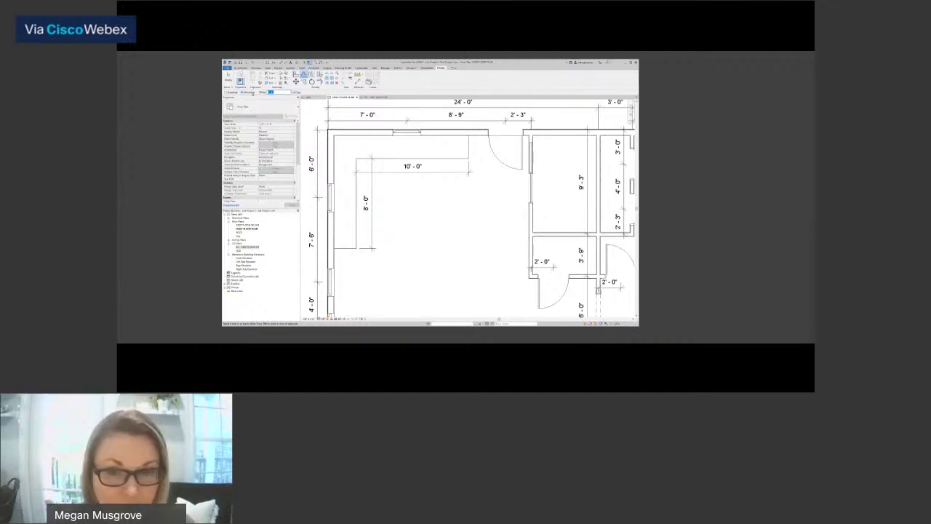
{"action": "type", "text": "1"}
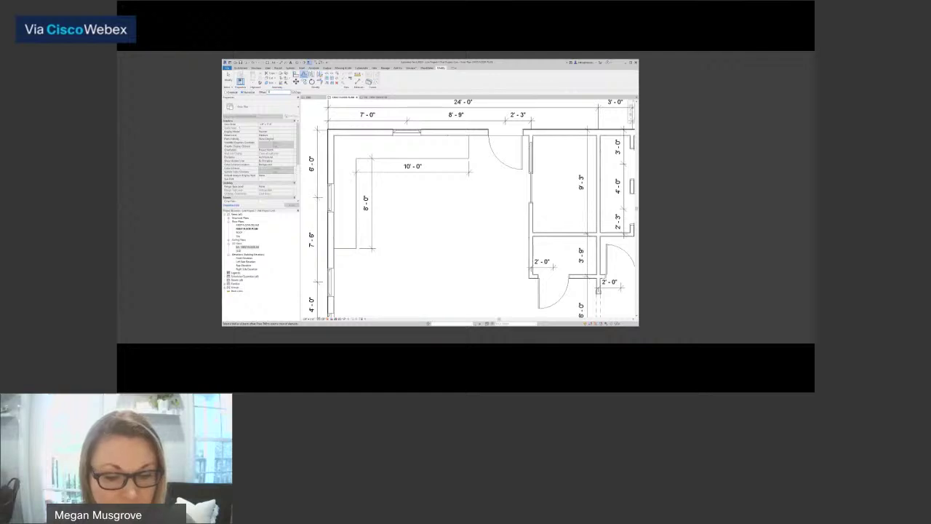
{"action": "key", "text": "Return"}
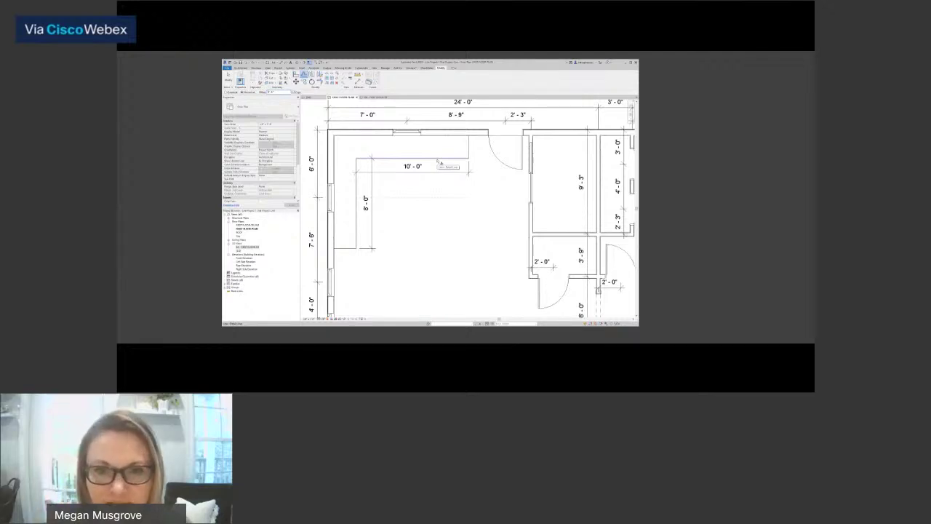
{"action": "scroll", "coordinate": [440, 161], "scroll_direction": "up", "scroll_amount": 2}
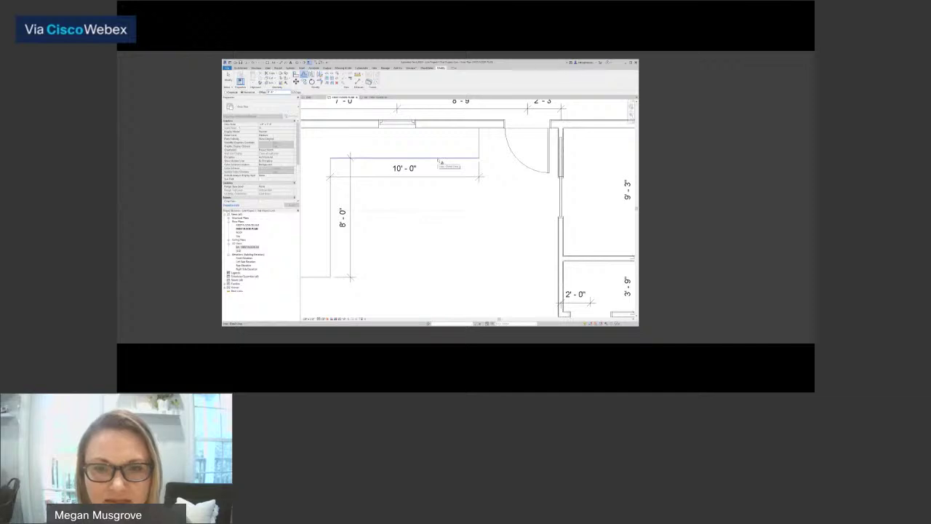
{"action": "middle_click_drag", "start_coordinate": [439, 159], "coordinate": [440, 177]}
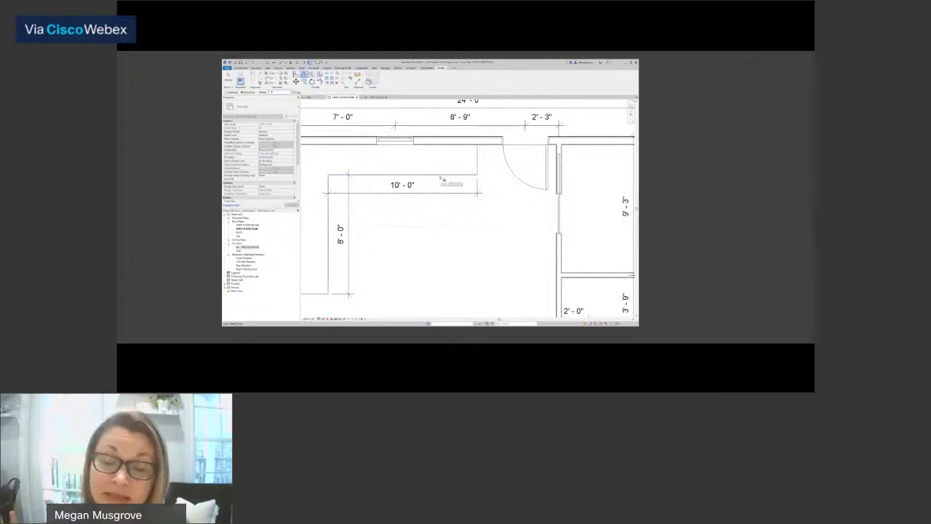
{"action": "scroll", "coordinate": [441, 178], "scroll_direction": "down", "scroll_amount": 2}
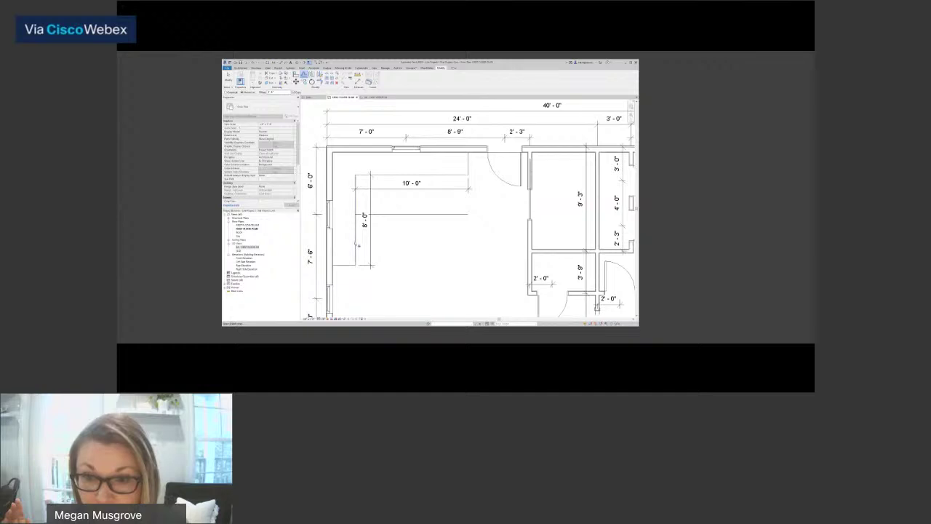
- Offset the outline's 8 ft vertical inner edge 3'-6" into the room and trim both offset lines to a corner
{"action": "middle_click_drag", "start_coordinate": [358, 245], "coordinate": [405, 245]}
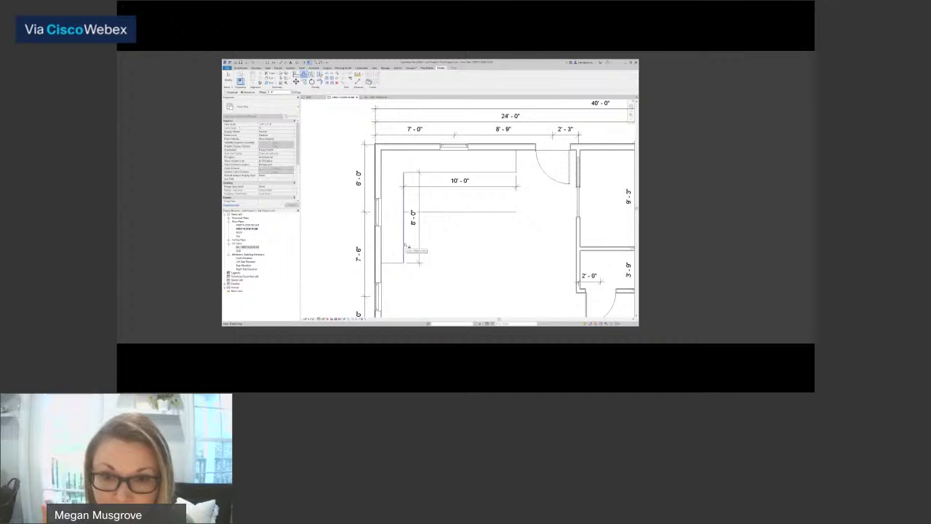
{"action": "left_click", "coordinate": [405, 245]}
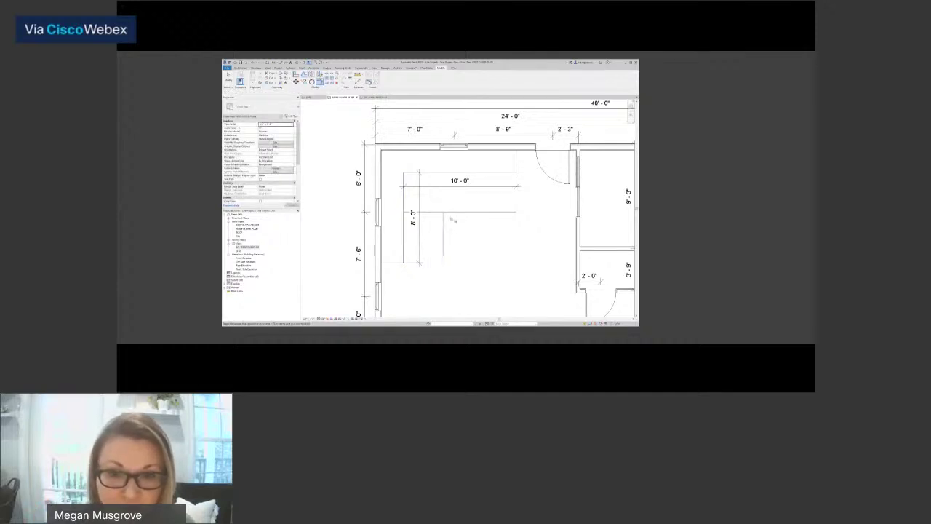
{"action": "scroll", "coordinate": [459, 232], "scroll_direction": "down", "scroll_amount": 2}
{"action": "middle_click_drag", "start_coordinate": [459, 232], "coordinate": [428, 235]}
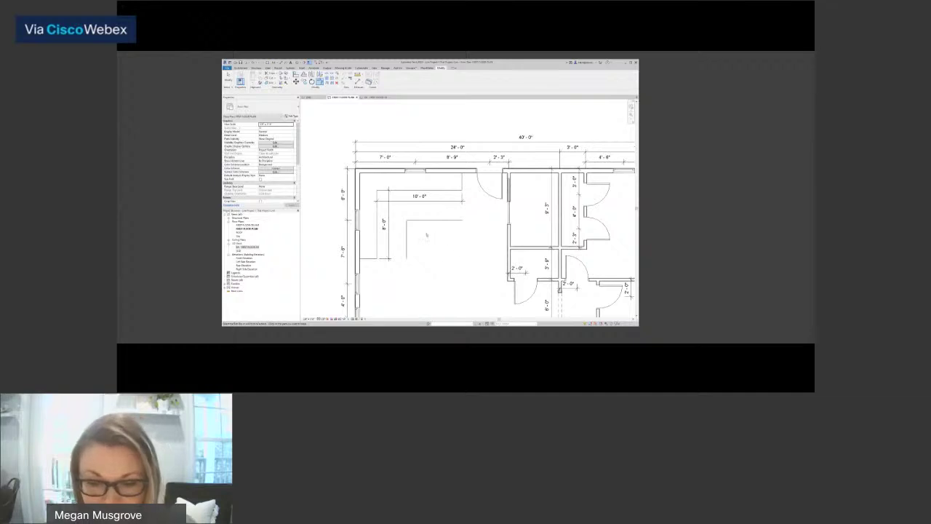
{"action": "key", "text": "Escape"}
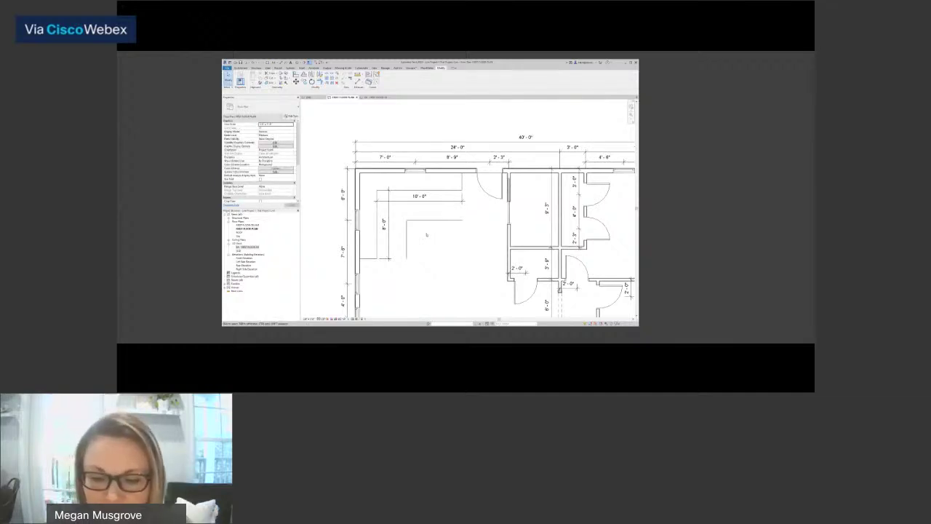
- Draw a vertical detail line down from the free end of the offset horizontal line to form the island's other side
{"action": "key", "text": "d"}
{"action": "key", "text": "l"}
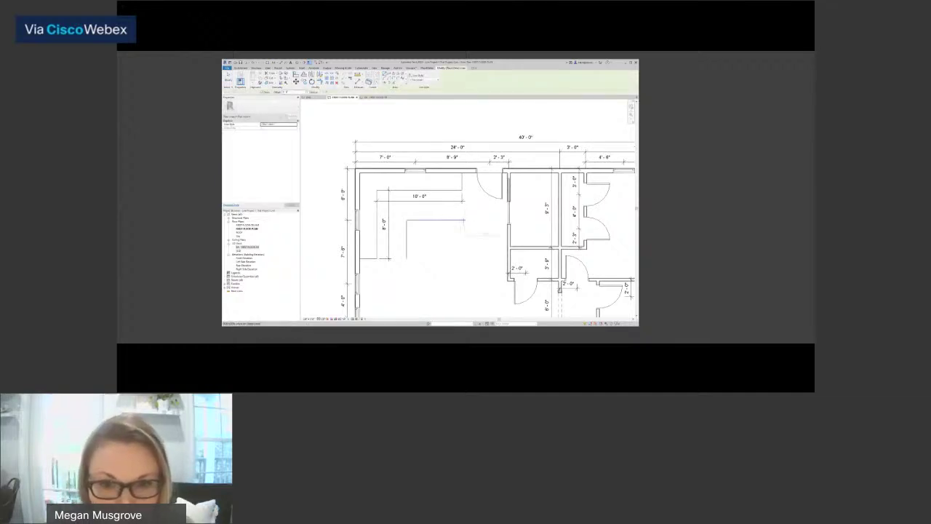
{"action": "left_click", "coordinate": [463, 219]}
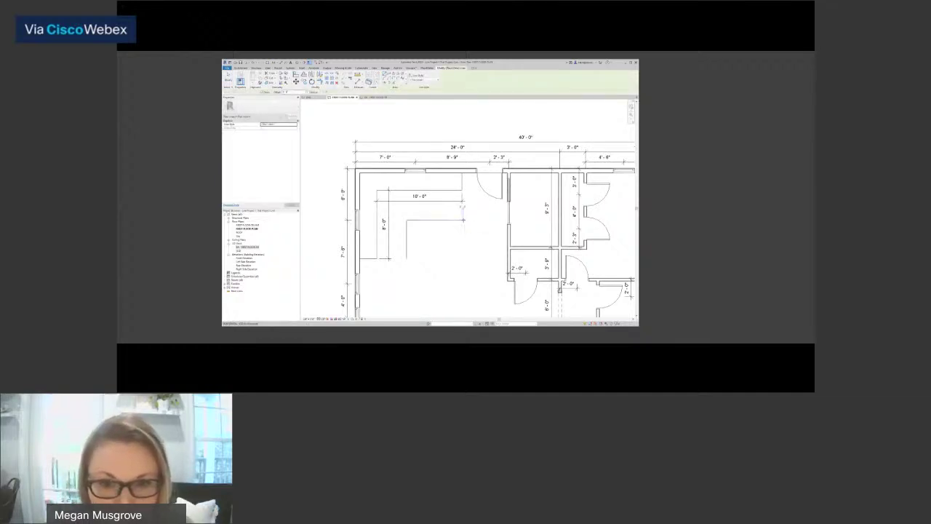
{"action": "left_click", "coordinate": [461, 276]}
{"action": "key", "text": "Escape"}
{"action": "key", "text": "Escape"}
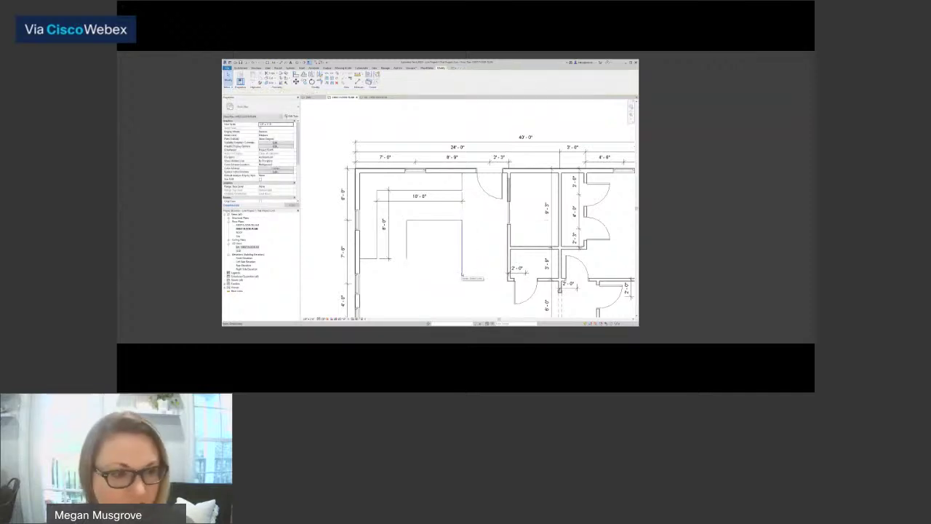
- Offset the island's upper edge 3'-6" downward to create its lower edge
{"action": "key", "text": "o"}
{"action": "key", "text": "f"}
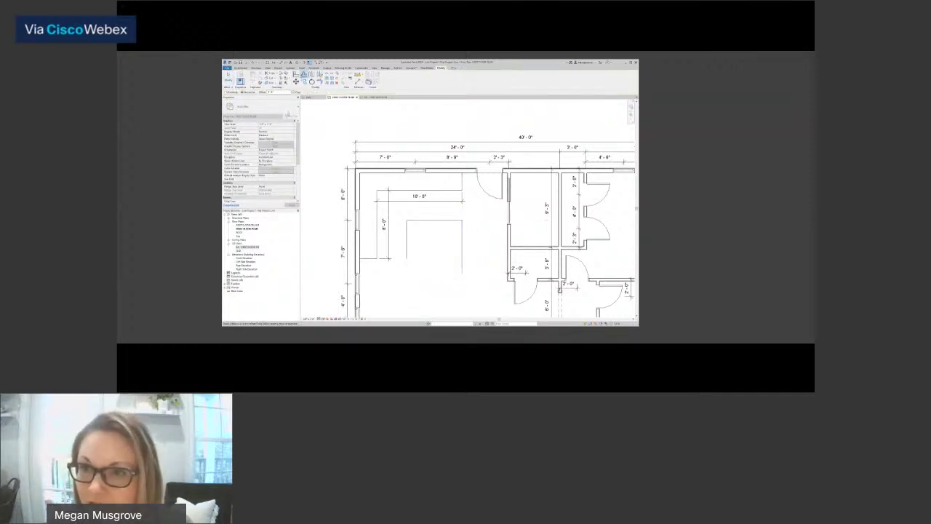
{"action": "left_click", "coordinate": [279, 92]}
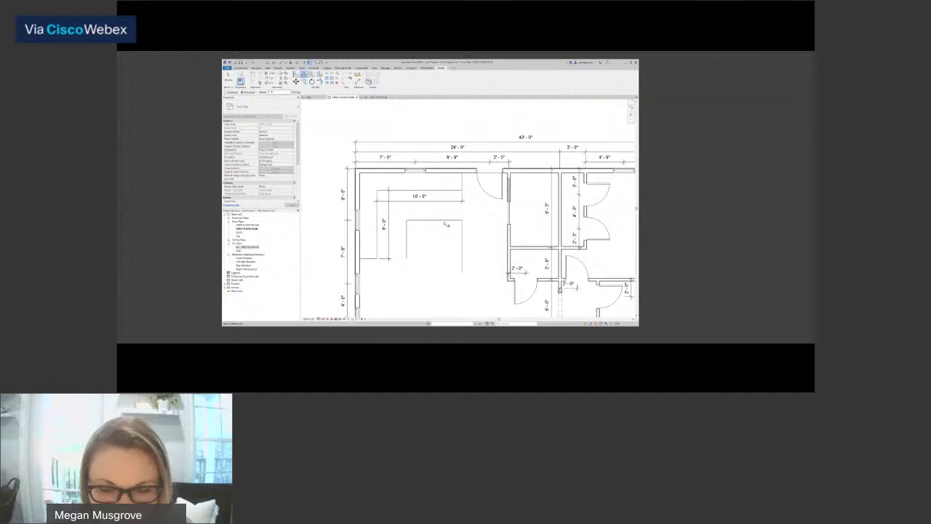
{"action": "scroll", "coordinate": [446, 224], "scroll_direction": "up", "scroll_amount": 4}
{"action": "scroll", "coordinate": [446, 224], "scroll_direction": "down", "scroll_amount": 2}
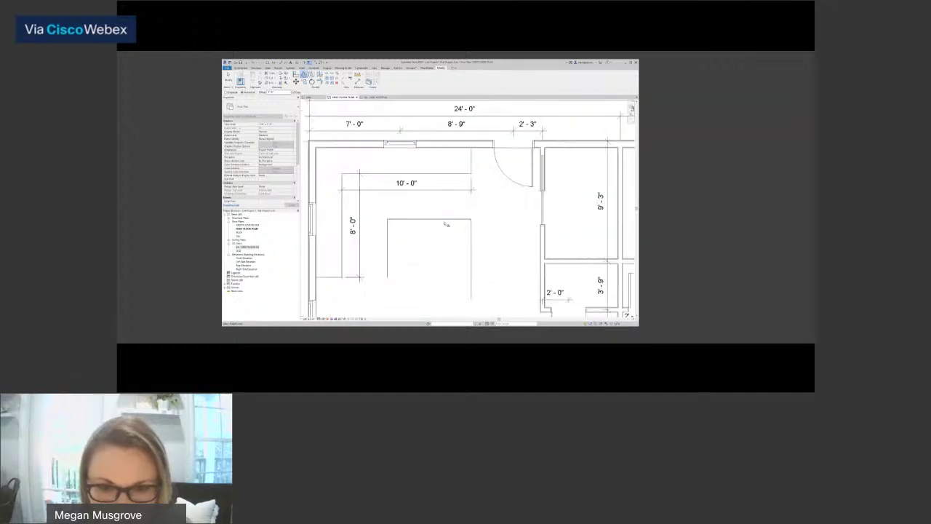
{"action": "scroll", "coordinate": [447, 224], "scroll_direction": "down", "scroll_amount": 1}
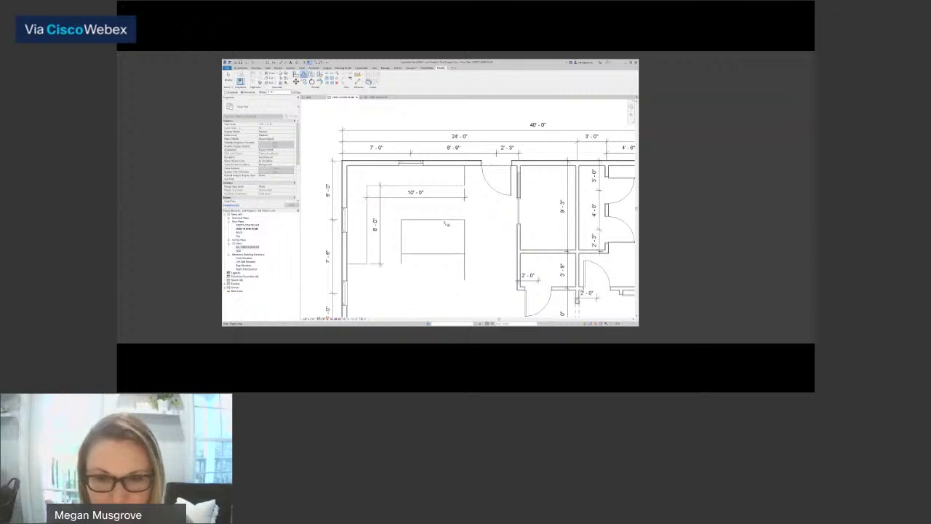
- Trim the island's lower edge and both side lines to corners, closing the rectangle
{"action": "key", "text": "Escape"}
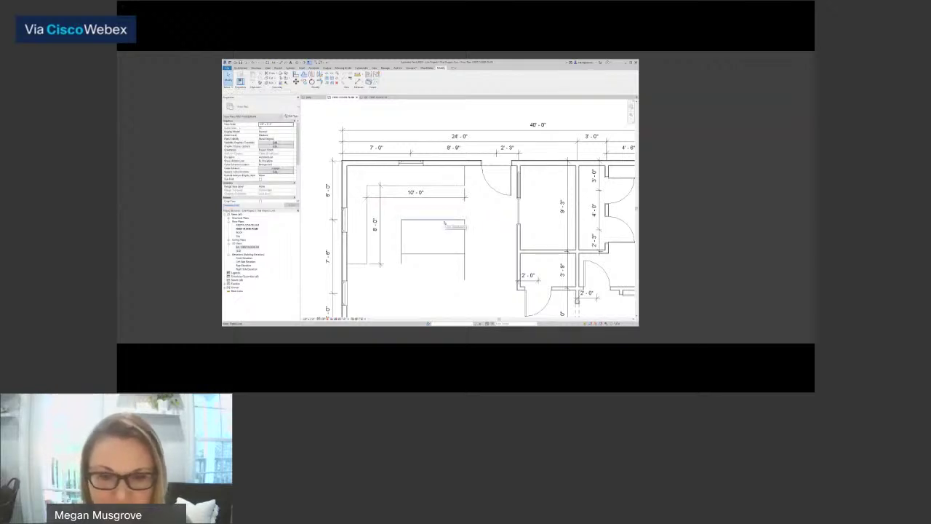
{"action": "left_click", "coordinate": [453, 254]}
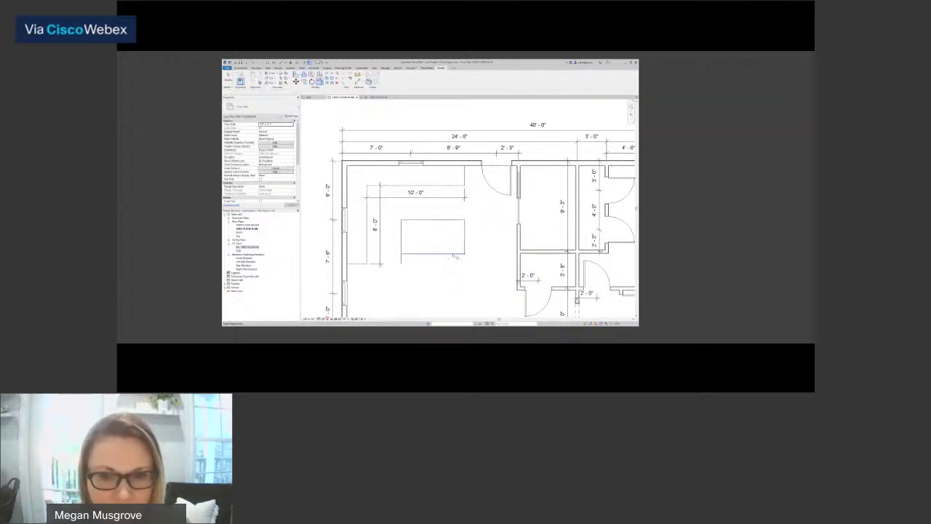
{"action": "left_click", "coordinate": [421, 254]}
{"action": "left_click", "coordinate": [401, 250]}
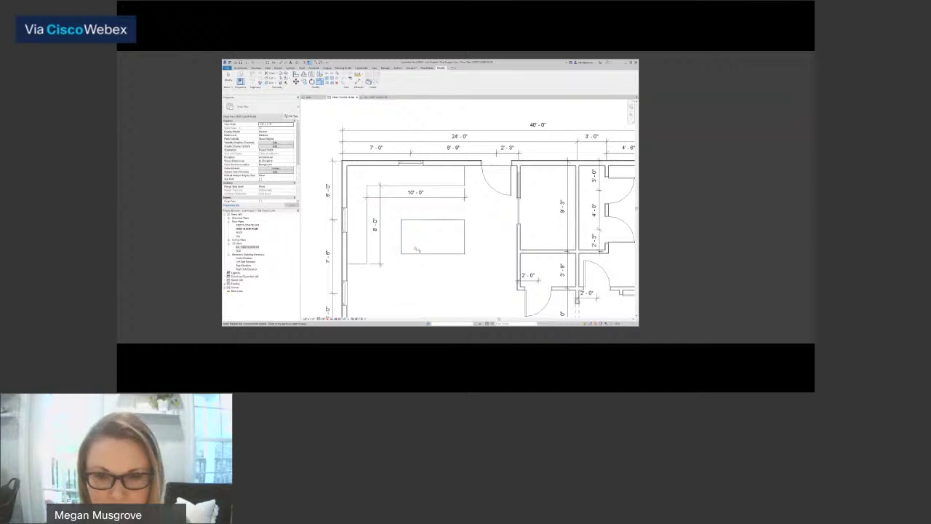
{"action": "scroll", "coordinate": [417, 249], "scroll_direction": "down", "scroll_amount": 3}
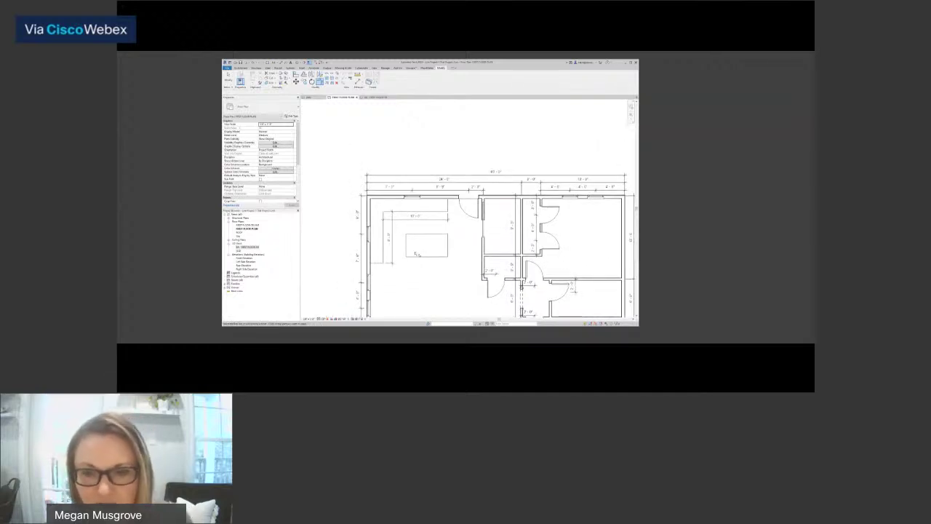
{"action": "key", "text": "Escape"}
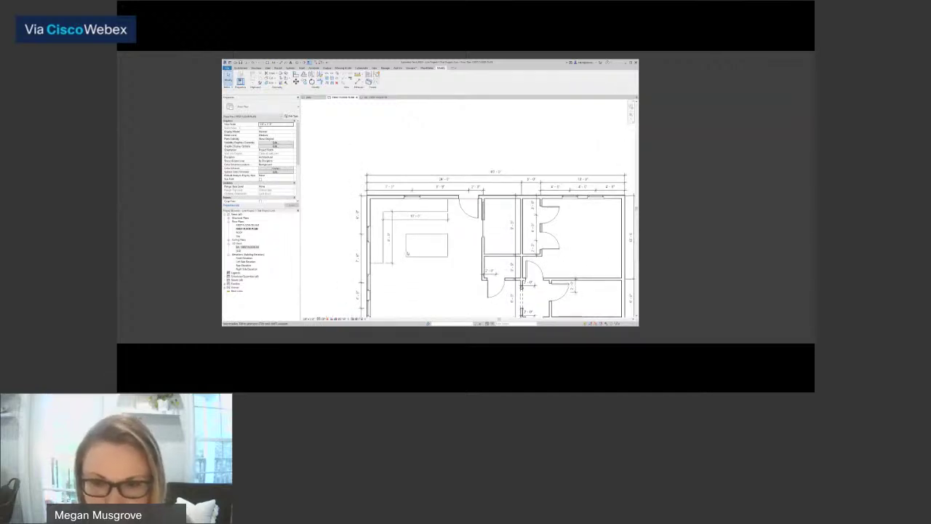
{"action": "key", "text": "d"}
{"action": "key", "text": "l"}
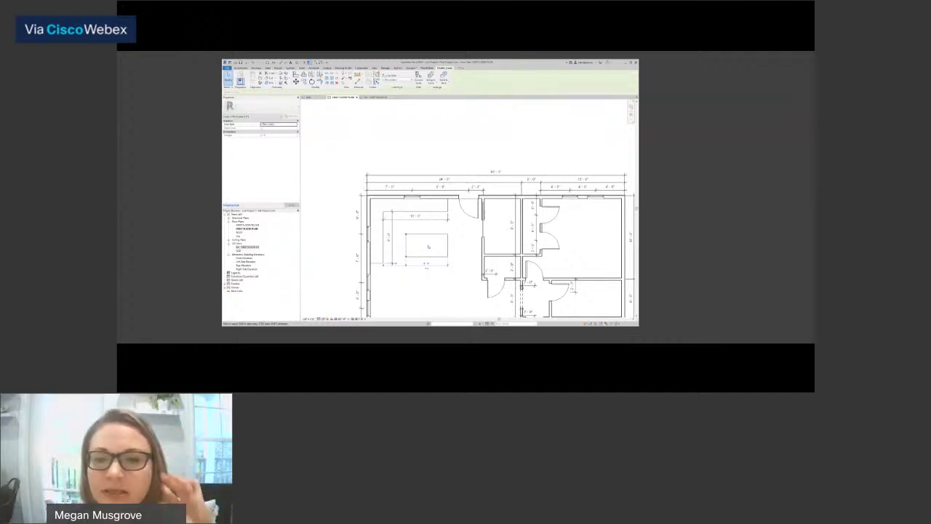
{"action": "key", "text": "Escape"}
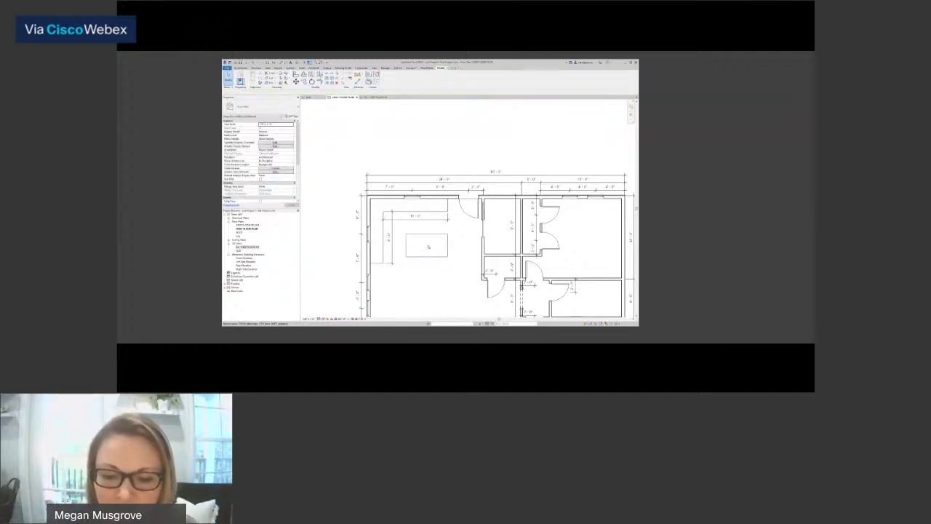
- Dimension the island rectangle's length inside it and its width beside the short edge facing the interior rooms
{"action": "key", "text": "d"}
{"action": "key", "text": "i"}
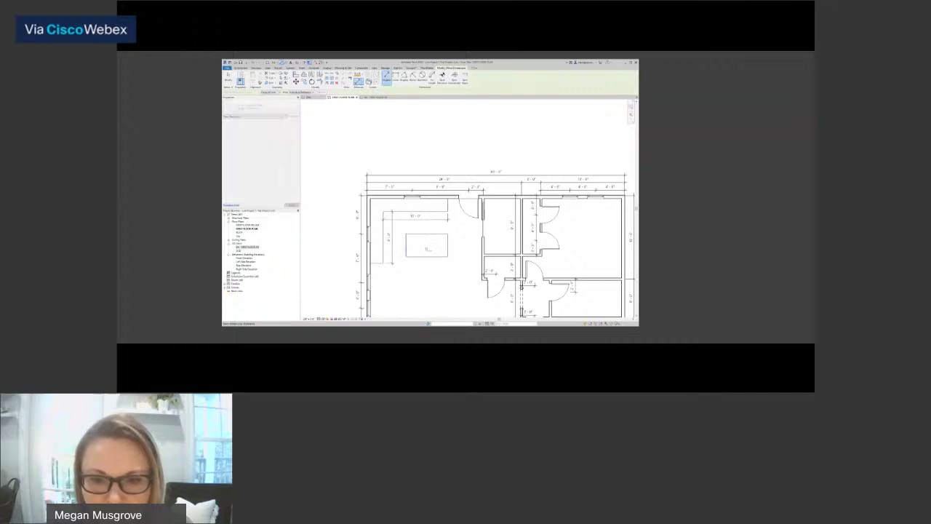
{"action": "left_click", "coordinate": [448, 249]}
{"action": "left_click", "coordinate": [446, 241]}
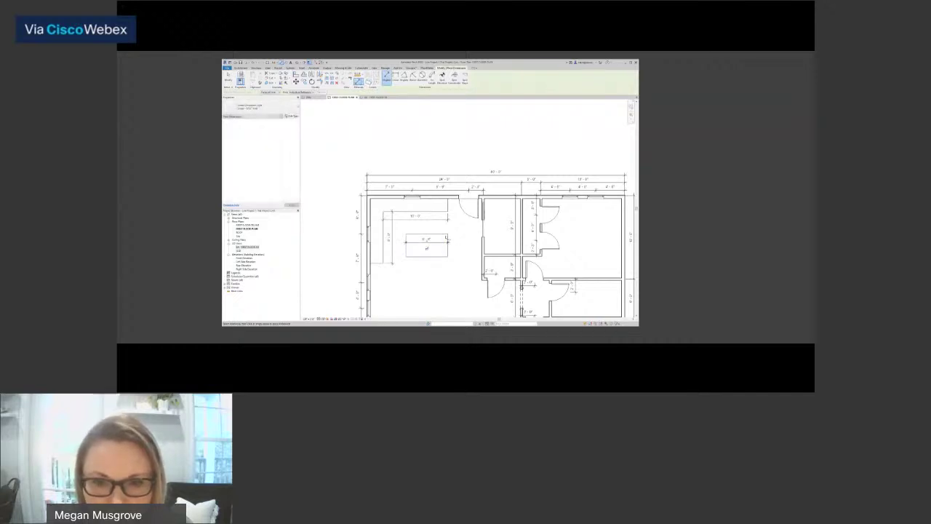
{"action": "left_click", "coordinate": [446, 235]}
{"action": "left_click", "coordinate": [445, 256]}
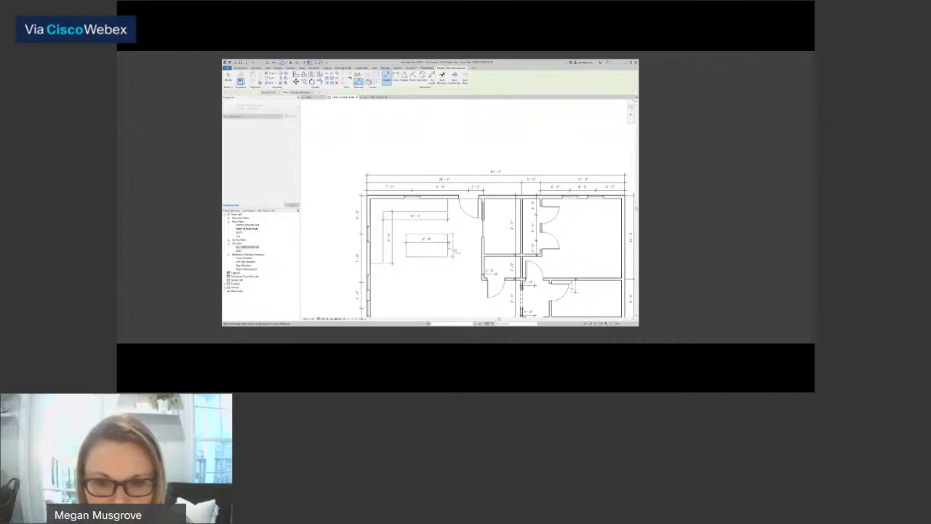
{"action": "left_click", "coordinate": [455, 248]}
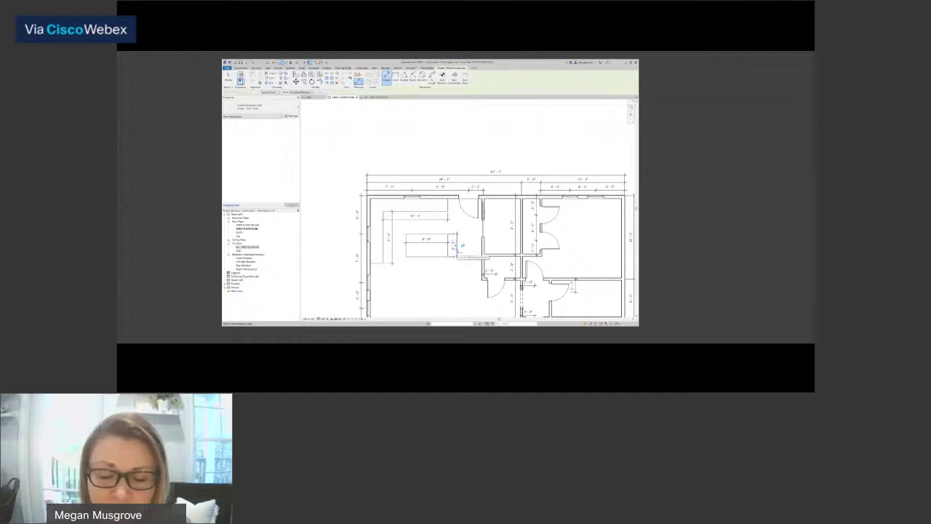
{"action": "key", "text": "Escape"}
{"action": "key", "text": "Escape"}
{"action": "scroll", "coordinate": [435, 223], "scroll_direction": "up", "scroll_amount": 1}
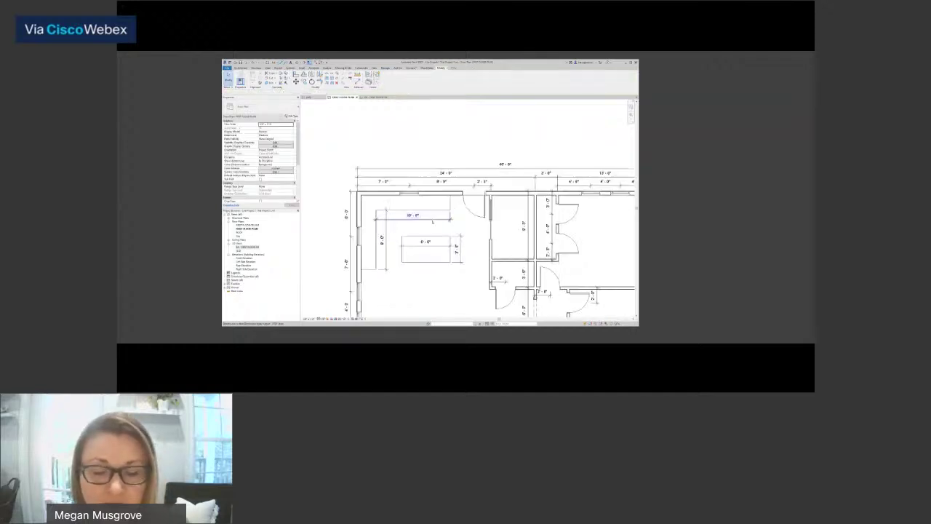
- Switch to the first floor 3D view to look at the large room without the detail lines
{"action": "scroll", "coordinate": [433, 222], "scroll_direction": "up", "scroll_amount": 1}
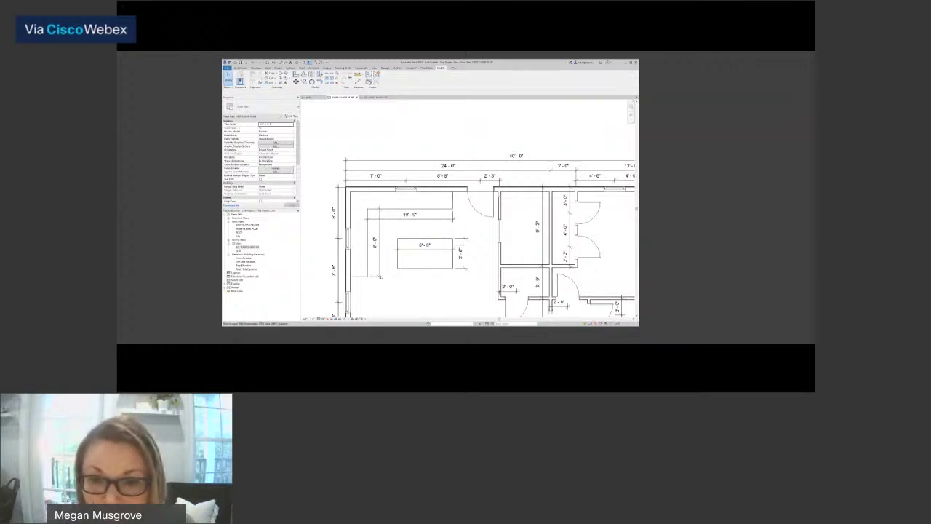
{"action": "scroll", "coordinate": [451, 226], "scroll_direction": "down", "scroll_amount": 2}
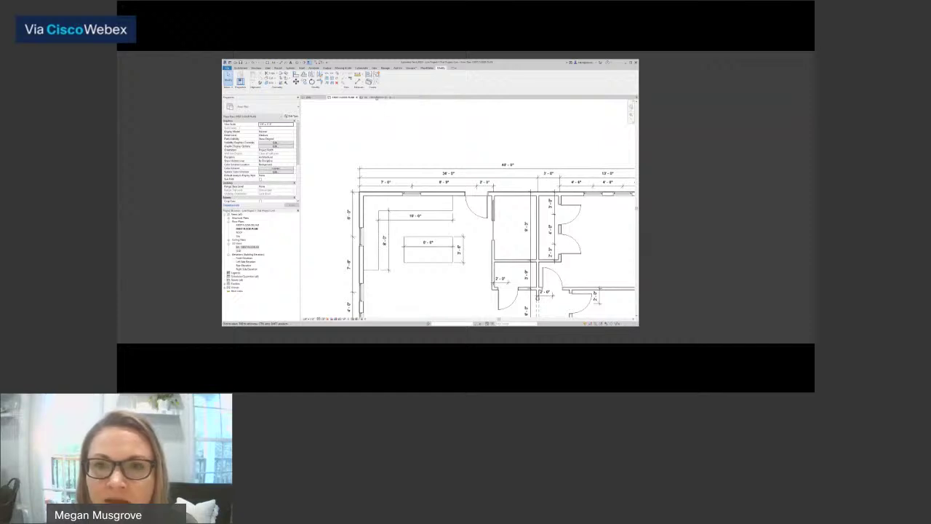
{"action": "left_click", "coordinate": [377, 98]}
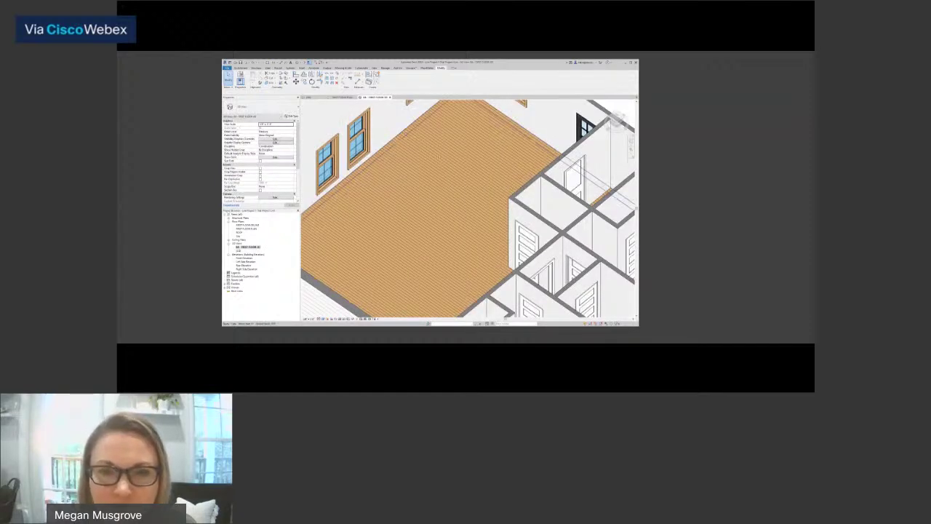
- Return to the first floor plan and look through the component types already loaded in the project
{"action": "scroll", "coordinate": [414, 200], "scroll_direction": "down", "scroll_amount": 3}
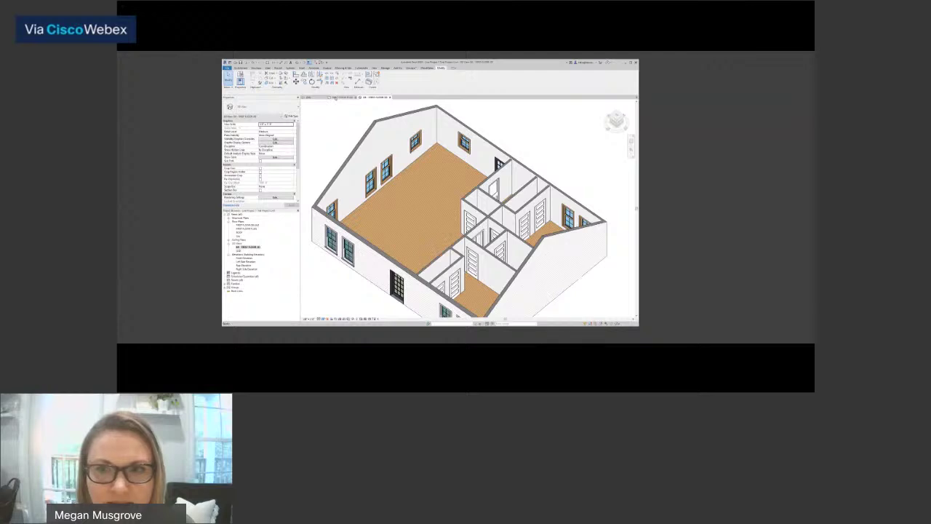
{"action": "left_click", "coordinate": [344, 97]}
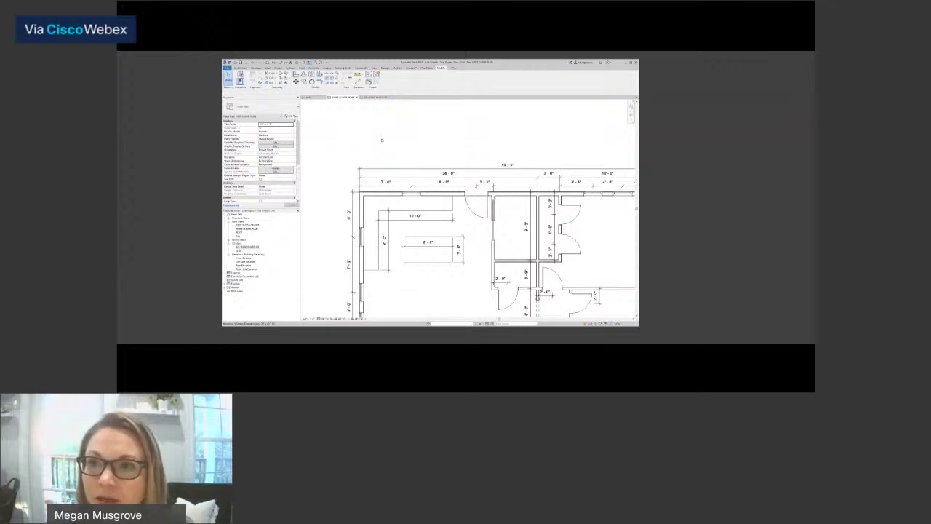
{"action": "left_click", "coordinate": [244, 69]}
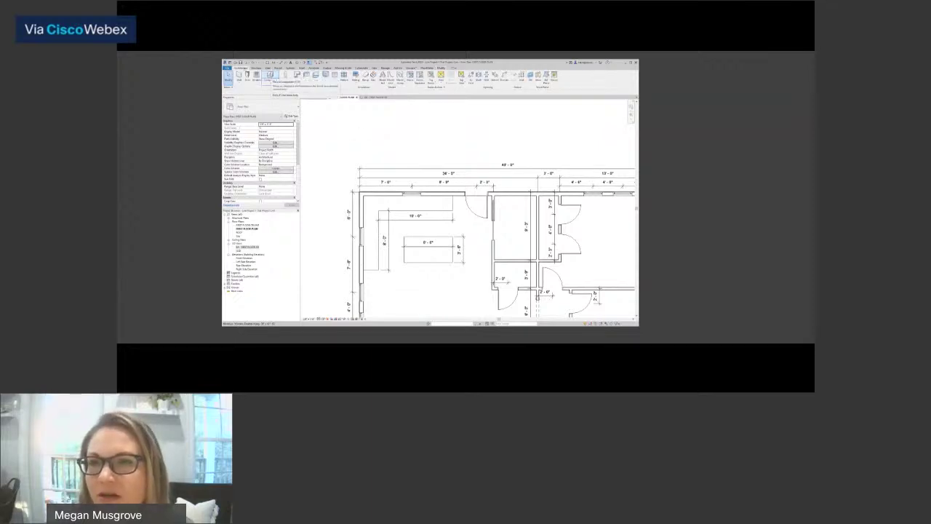
{"action": "left_click", "coordinate": [272, 76]}
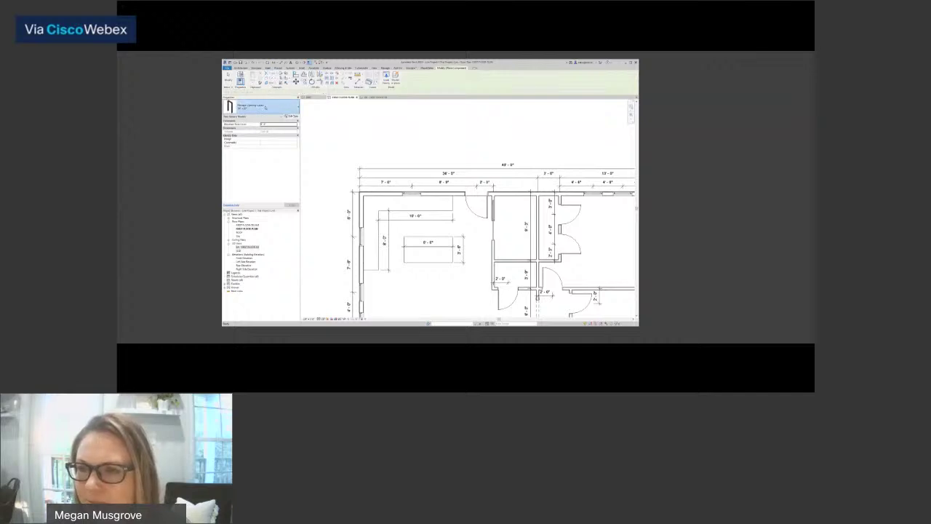
{"action": "left_click", "coordinate": [260, 107]}
{"action": "scroll", "coordinate": [265, 175], "scroll_direction": "down", "scroll_amount": 10}
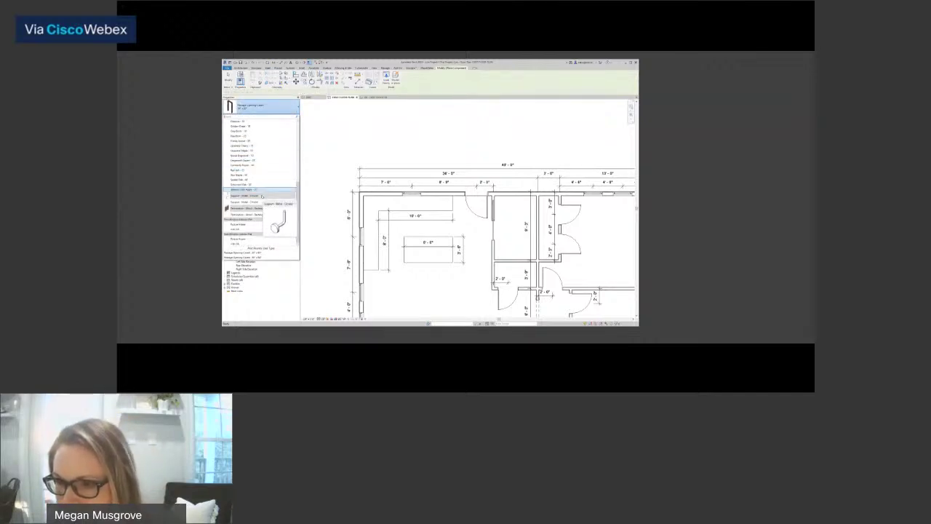
{"action": "scroll", "coordinate": [263, 190], "scroll_direction": "up", "scroll_amount": 8}
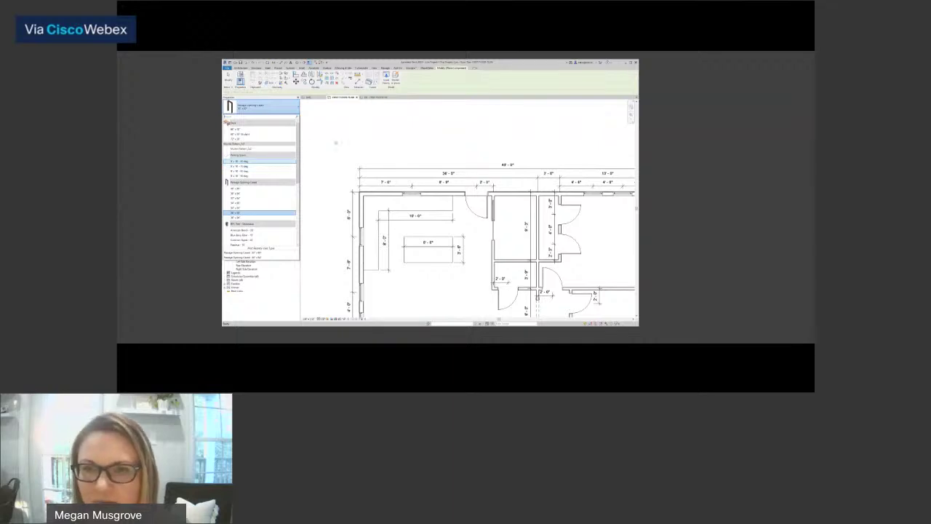
{"action": "key", "text": "Escape"}
{"action": "key", "text": "Escape"}
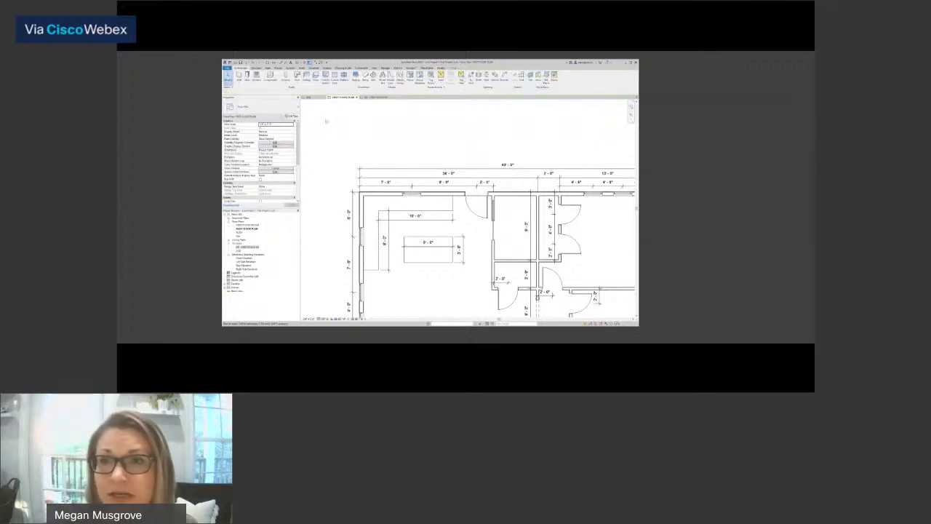
- Browse the Casework families in the Autodesk family library, covering cabinets and counter tops, and close it without loading any
{"action": "left_click", "coordinate": [301, 68]}
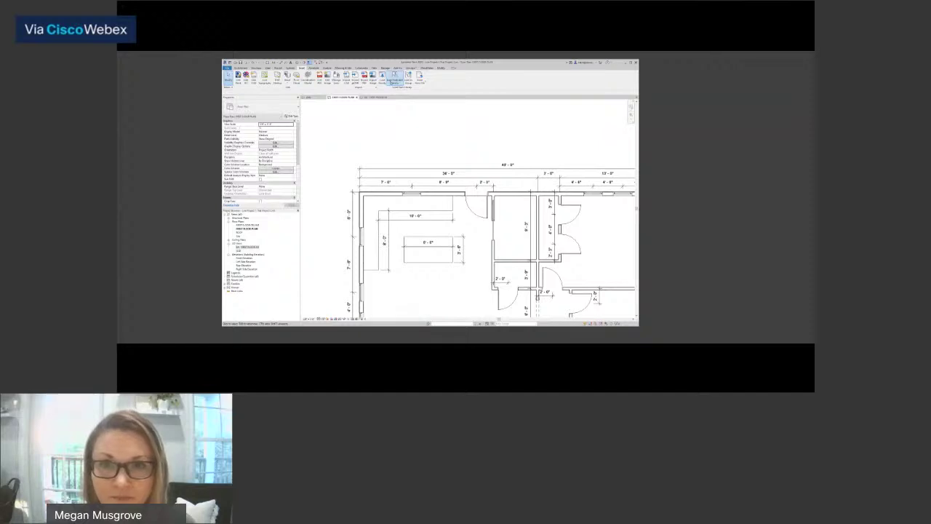
{"action": "left_click", "coordinate": [393, 79]}
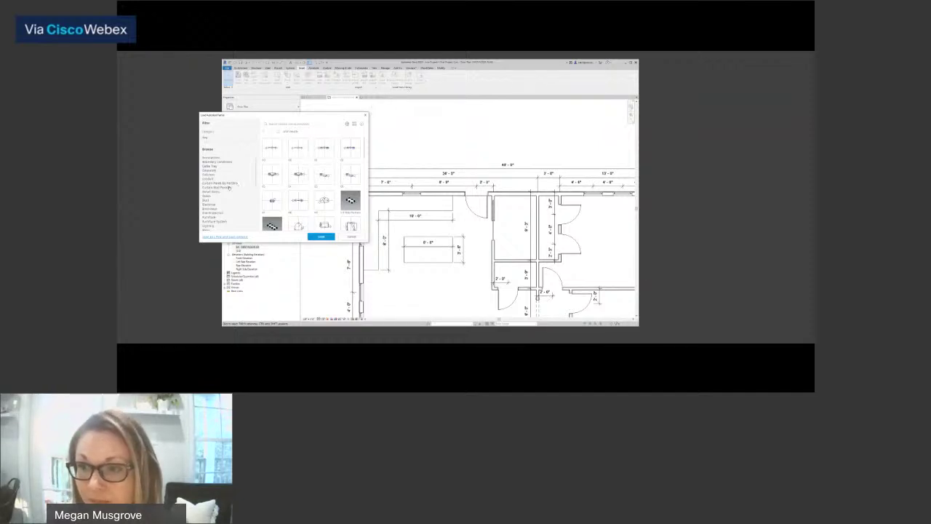
{"action": "left_click", "coordinate": [207, 172]}
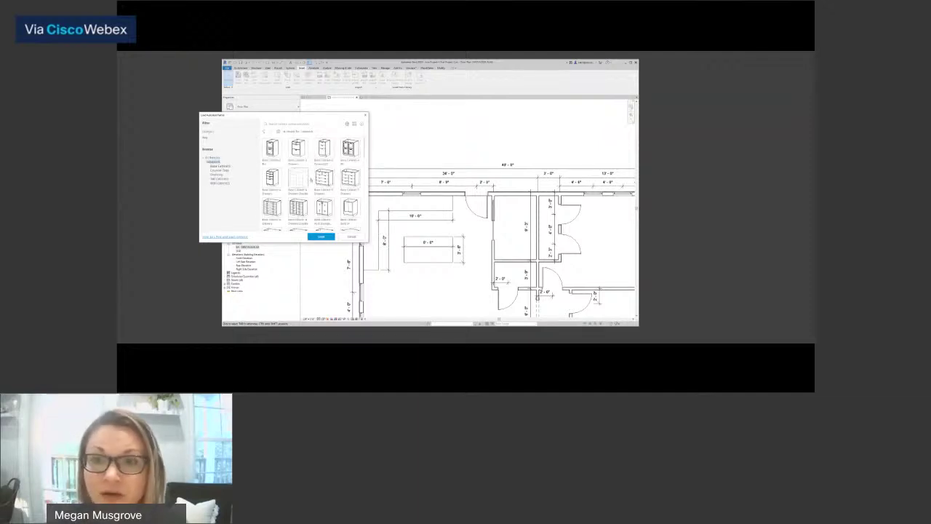
{"action": "scroll", "coordinate": [311, 179], "scroll_direction": "down", "scroll_amount": 5}
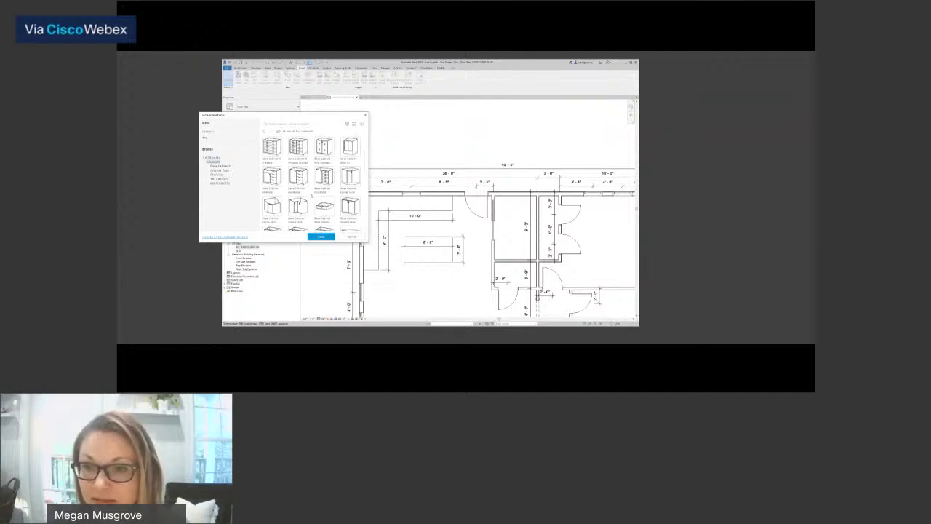
{"action": "scroll", "coordinate": [312, 196], "scroll_direction": "down", "scroll_amount": 3}
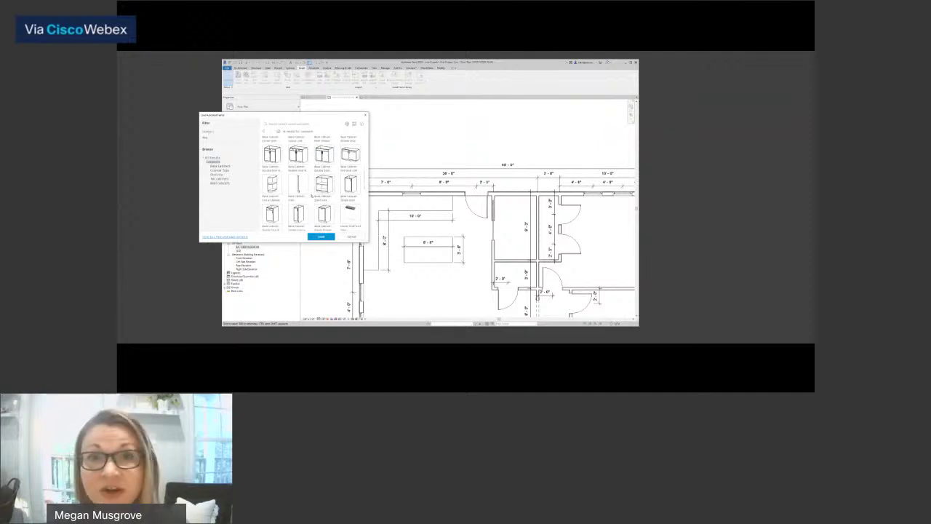
{"action": "scroll", "coordinate": [311, 195], "scroll_direction": "down", "scroll_amount": 5}
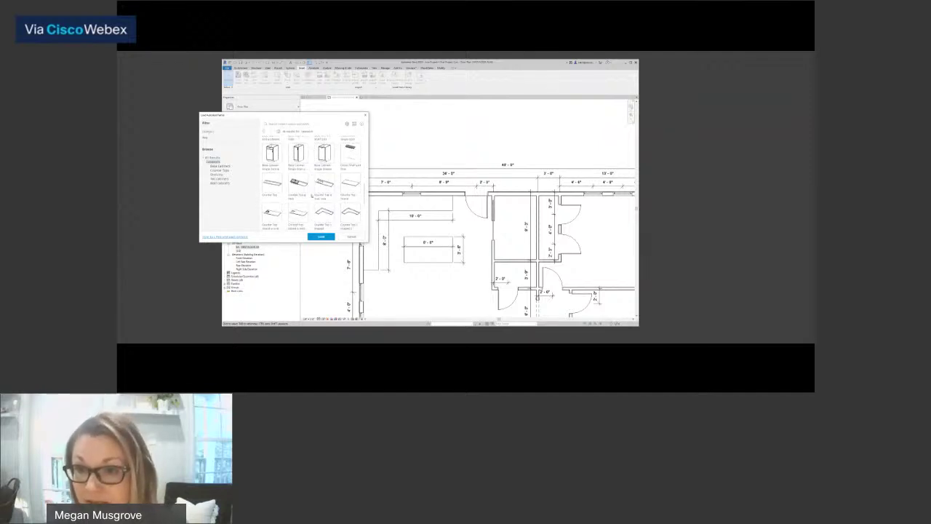
{"action": "scroll", "coordinate": [312, 196], "scroll_direction": "down", "scroll_amount": 8}
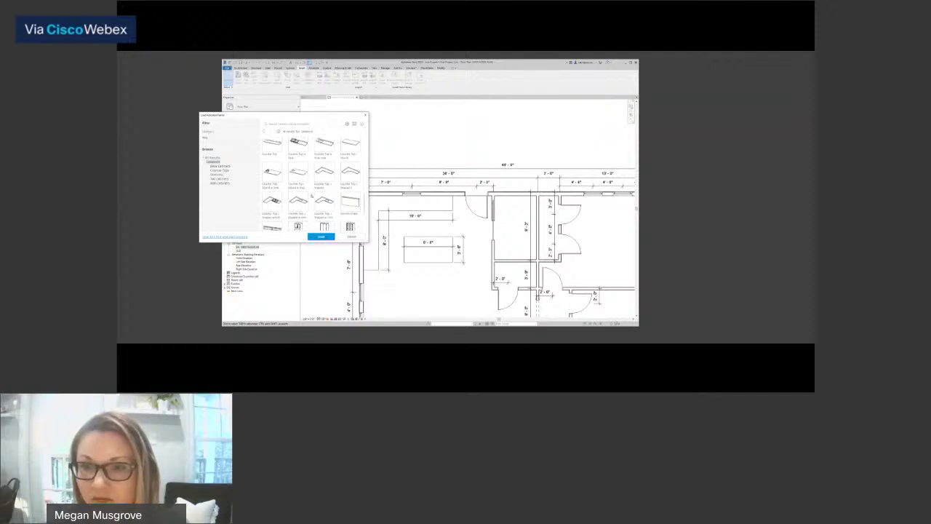
{"action": "scroll", "coordinate": [311, 196], "scroll_direction": "down", "scroll_amount": 2}
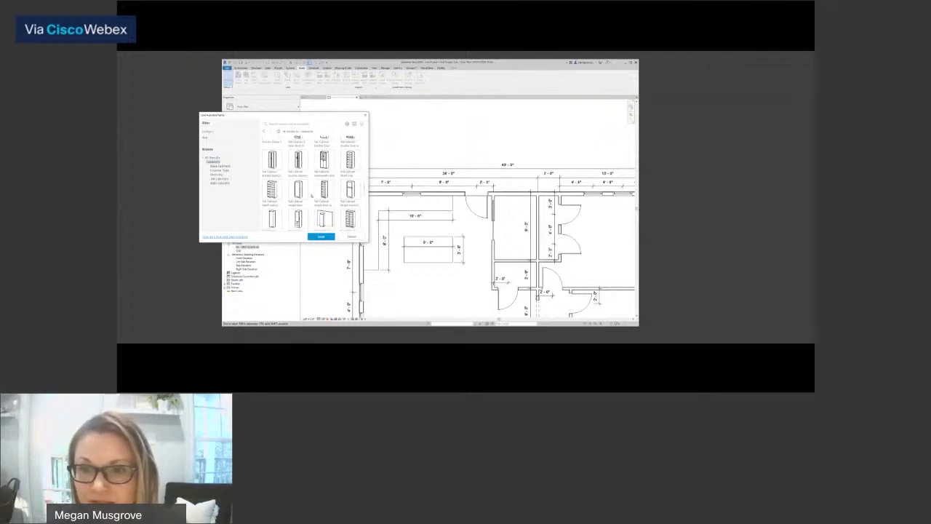
{"action": "scroll", "coordinate": [311, 196], "scroll_direction": "up", "scroll_amount": 3}
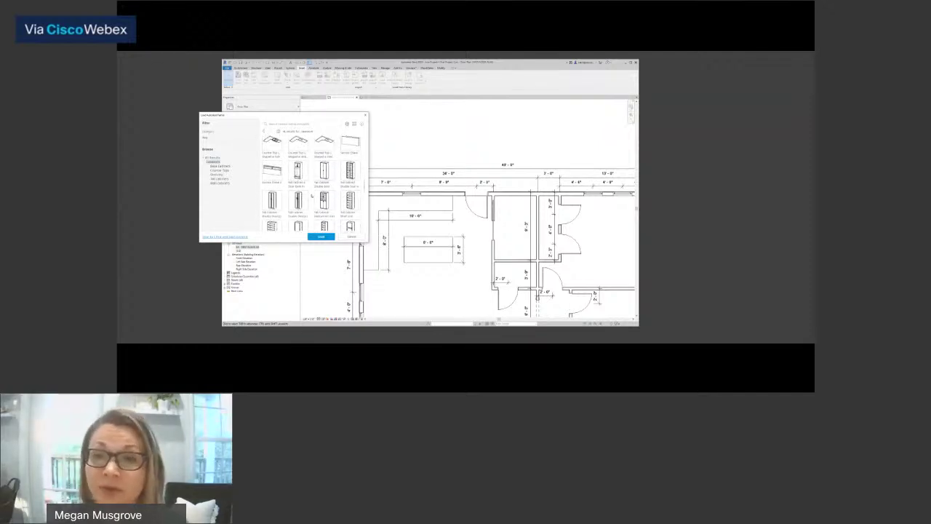
{"action": "scroll", "coordinate": [311, 196], "scroll_direction": "down", "scroll_amount": 2}
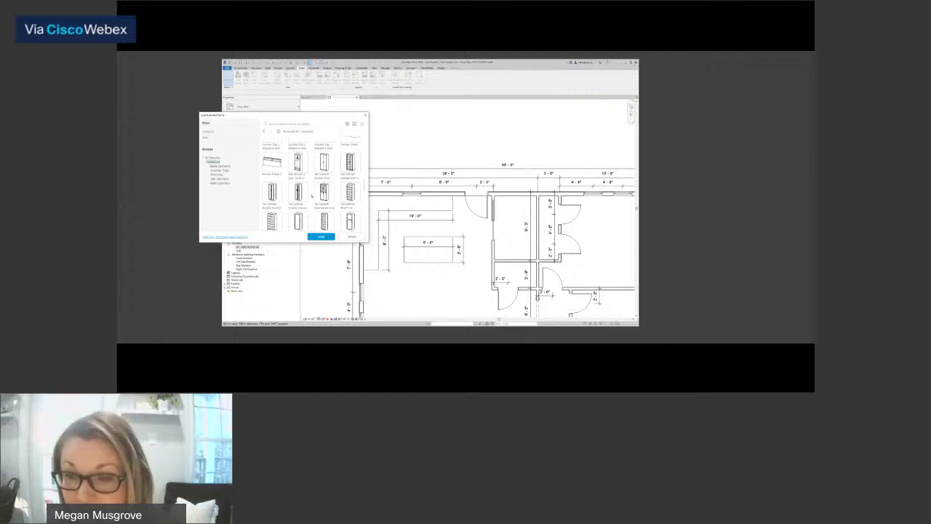
{"action": "scroll", "coordinate": [312, 196], "scroll_direction": "down", "scroll_amount": 2}
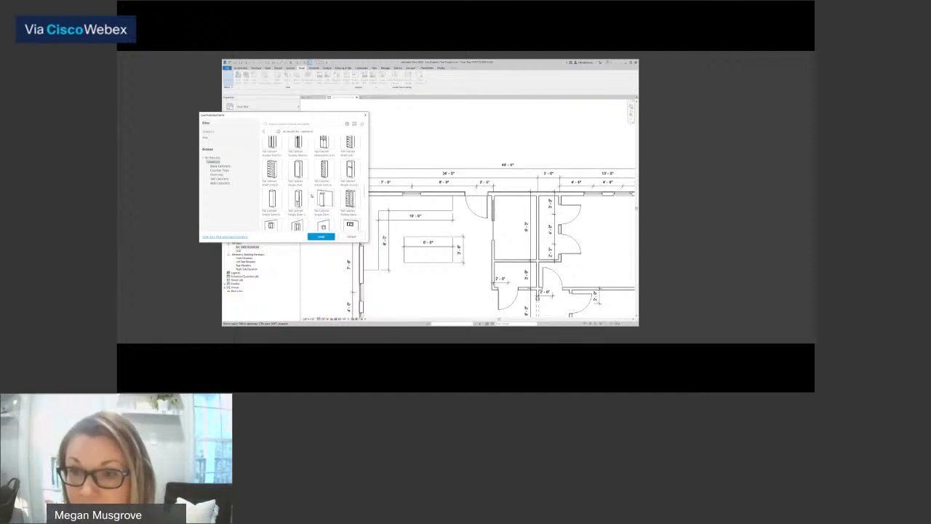
{"action": "scroll", "coordinate": [311, 196], "scroll_direction": "down", "scroll_amount": 3}
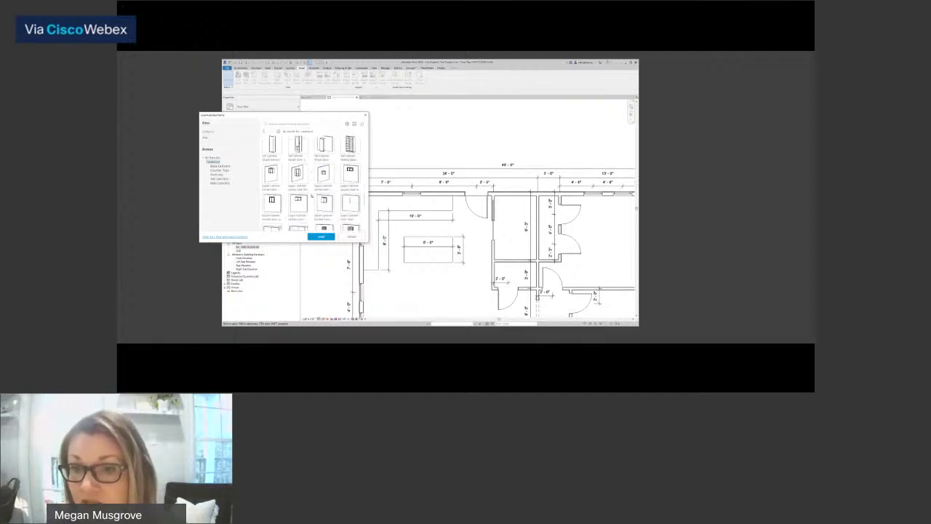
{"action": "scroll", "coordinate": [312, 196], "scroll_direction": "down", "scroll_amount": 6}
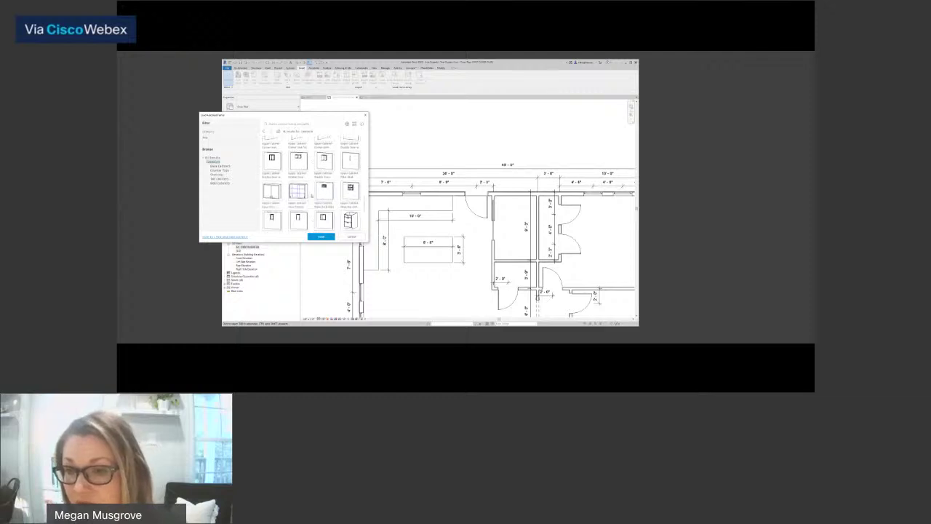
{"action": "scroll", "coordinate": [311, 195], "scroll_direction": "down", "scroll_amount": 4}
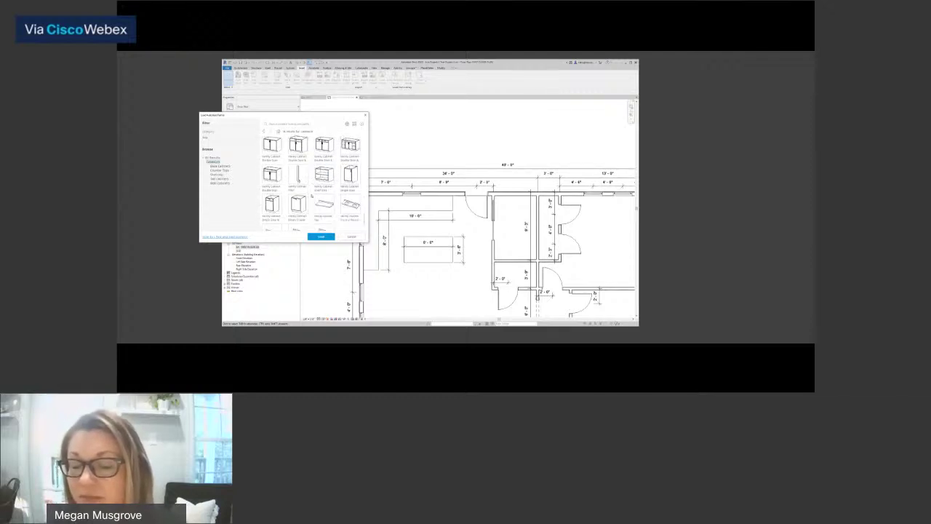
{"action": "scroll", "coordinate": [312, 196], "scroll_direction": "down", "scroll_amount": 2}
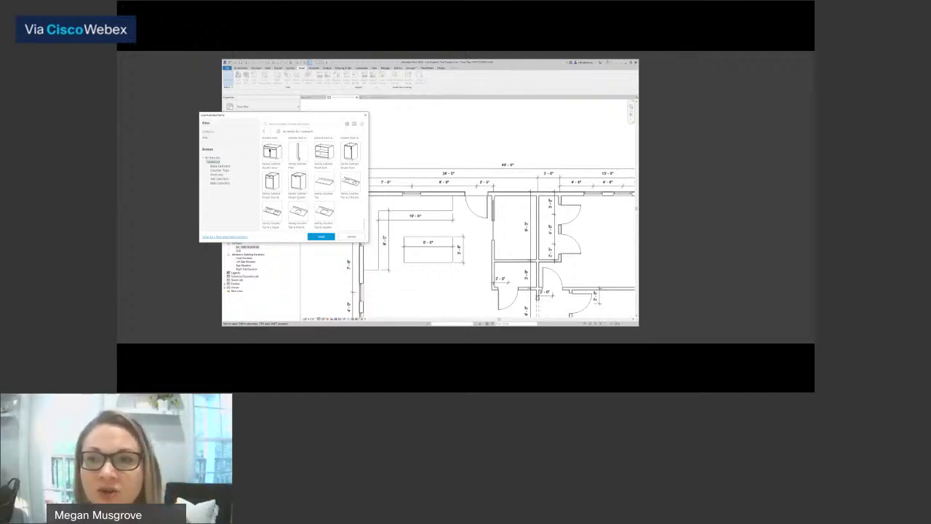
{"action": "scroll", "coordinate": [307, 189], "scroll_direction": "up", "scroll_amount": 10}
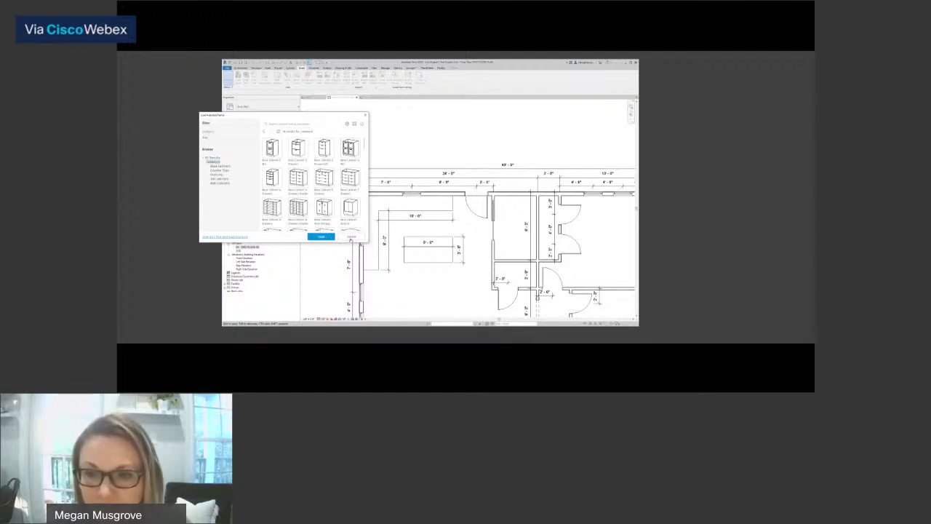
{"action": "left_click", "coordinate": [351, 237]}
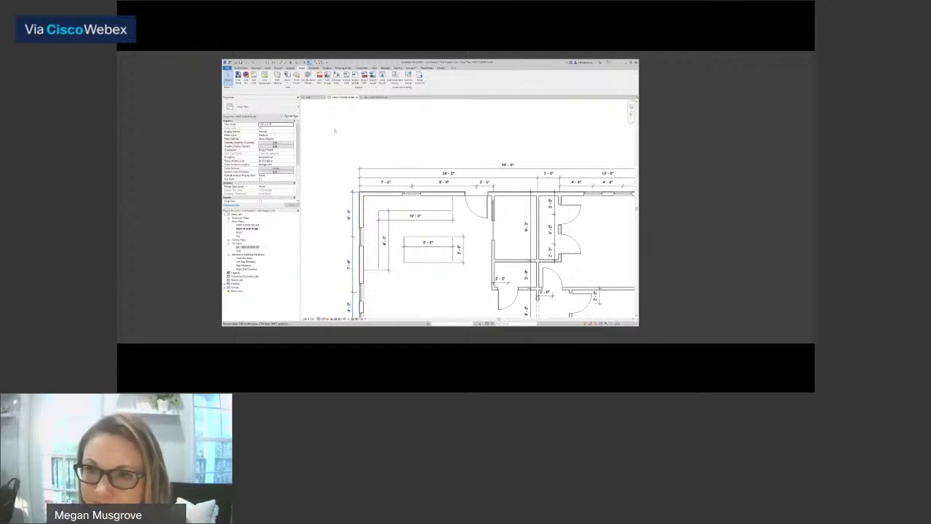
- Create a model in-place component in the Casework category, keeping the suggested name
{"action": "left_click", "coordinate": [240, 67]}
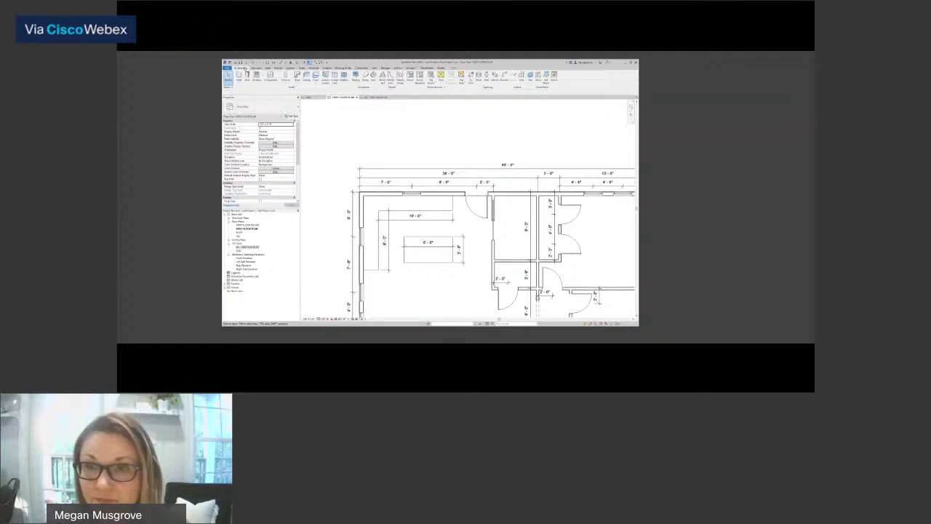
{"action": "left_click", "coordinate": [270, 75]}
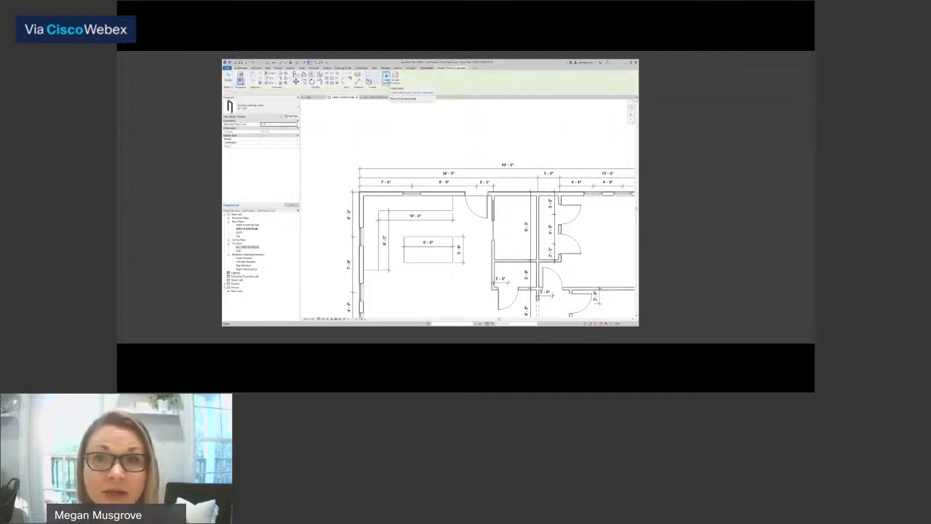
{"action": "left_click", "coordinate": [395, 78]}
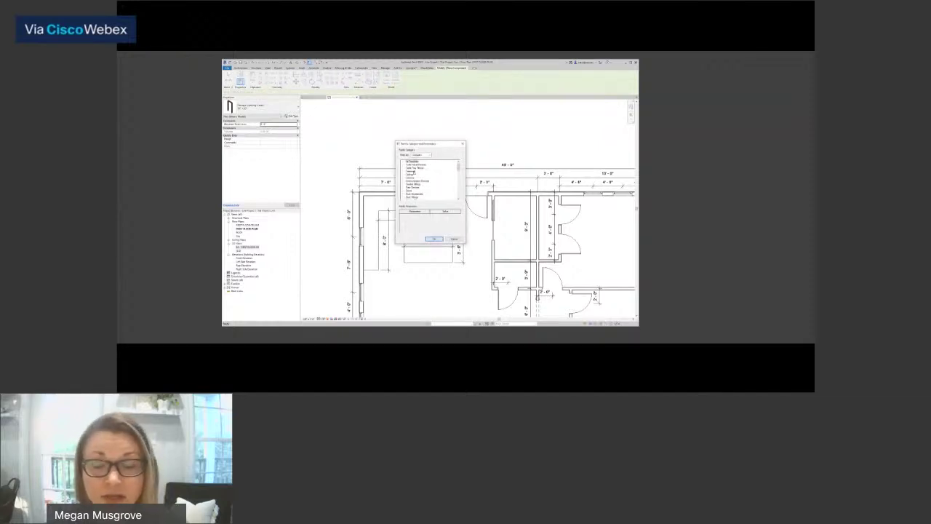
{"action": "scroll", "coordinate": [424, 179], "scroll_direction": "down", "scroll_amount": 10}
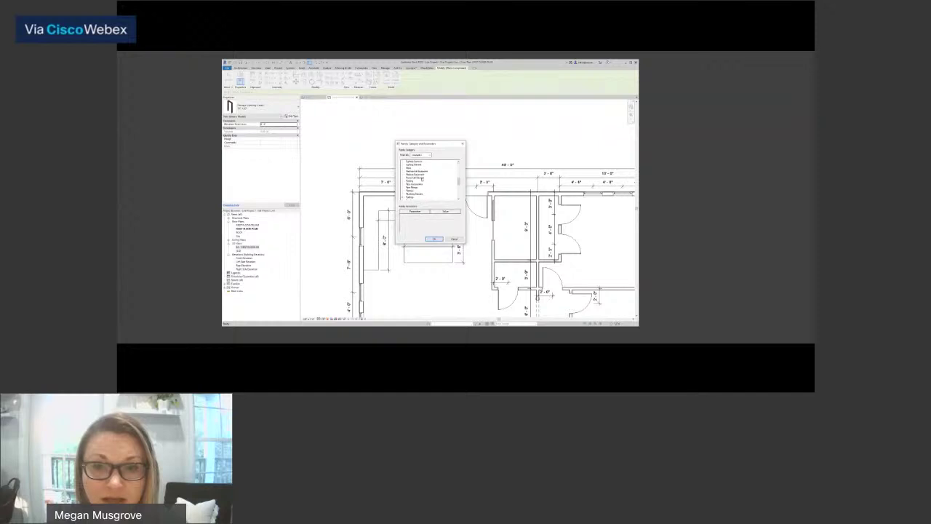
{"action": "scroll", "coordinate": [422, 178], "scroll_direction": "up", "scroll_amount": 10}
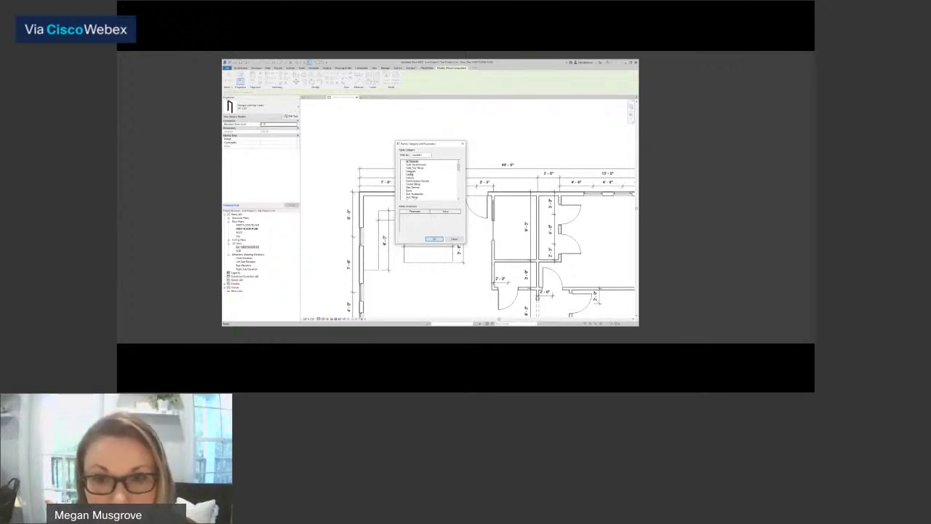
{"action": "left_click", "coordinate": [410, 171]}
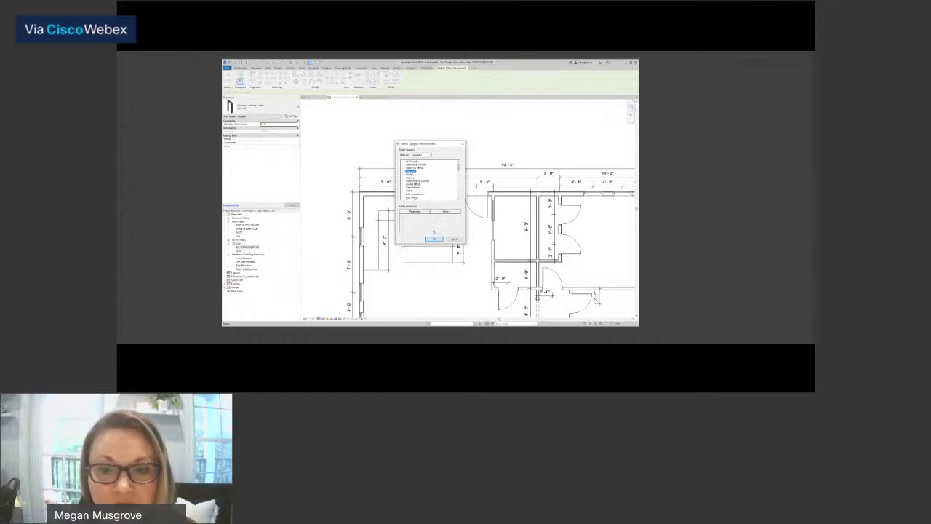
{"action": "left_click", "coordinate": [435, 239]}
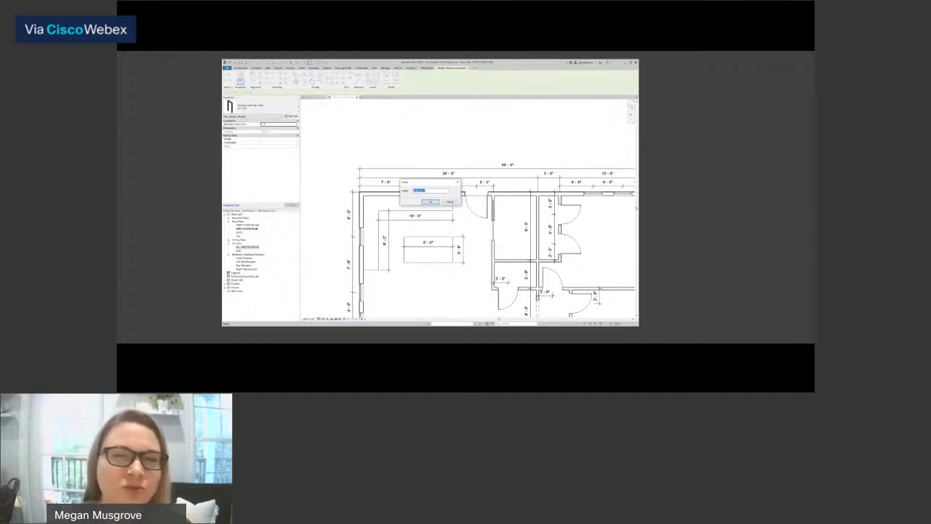
{"action": "left_click", "coordinate": [435, 203]}
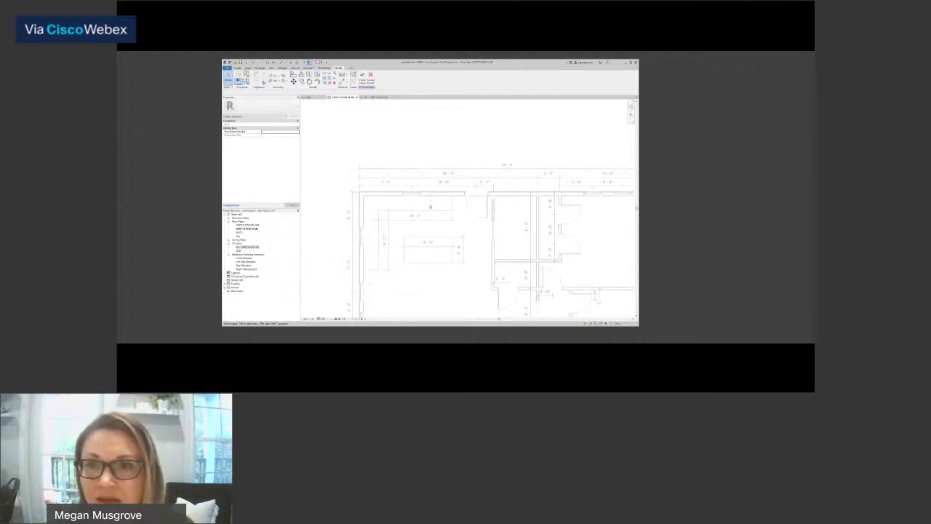
- Start an extrusion and pick its sketch lines from the L-shaped outline and the inner faces of the two adjoining exterior walls
{"action": "left_click", "coordinate": [237, 69]}
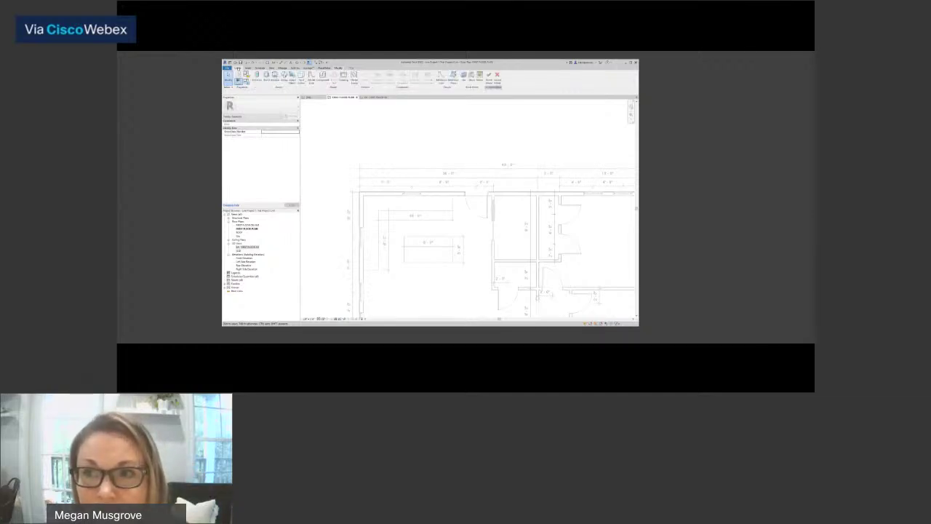
{"action": "left_click", "coordinate": [257, 79]}
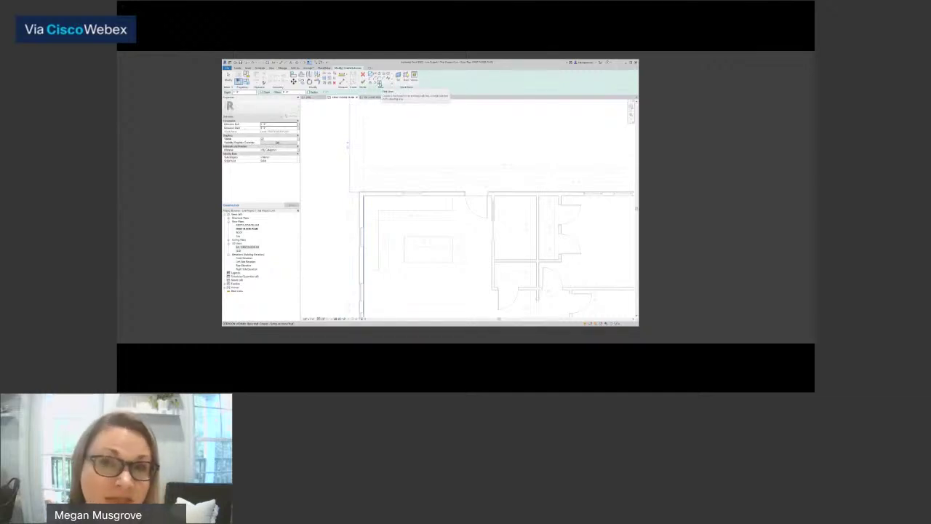
{"action": "left_click", "coordinate": [379, 83]}
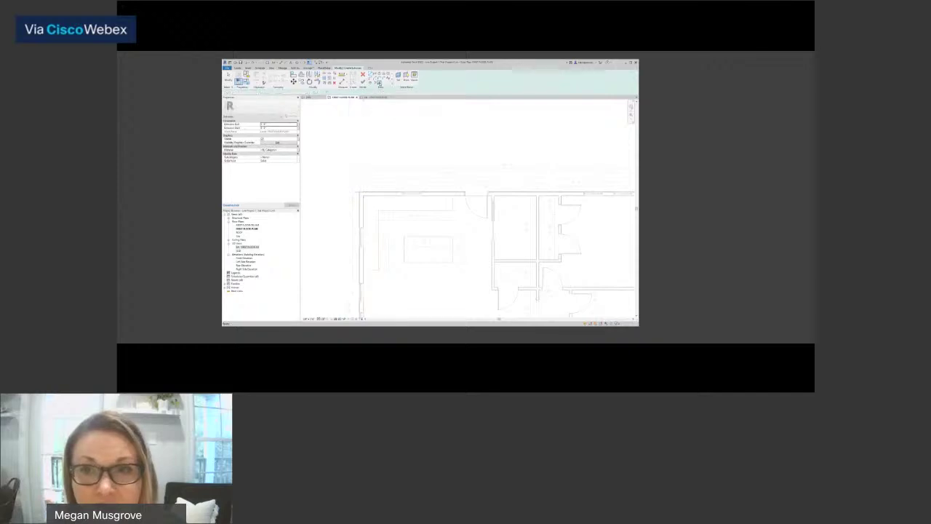
{"action": "scroll", "coordinate": [456, 207], "scroll_direction": "up", "scroll_amount": 3}
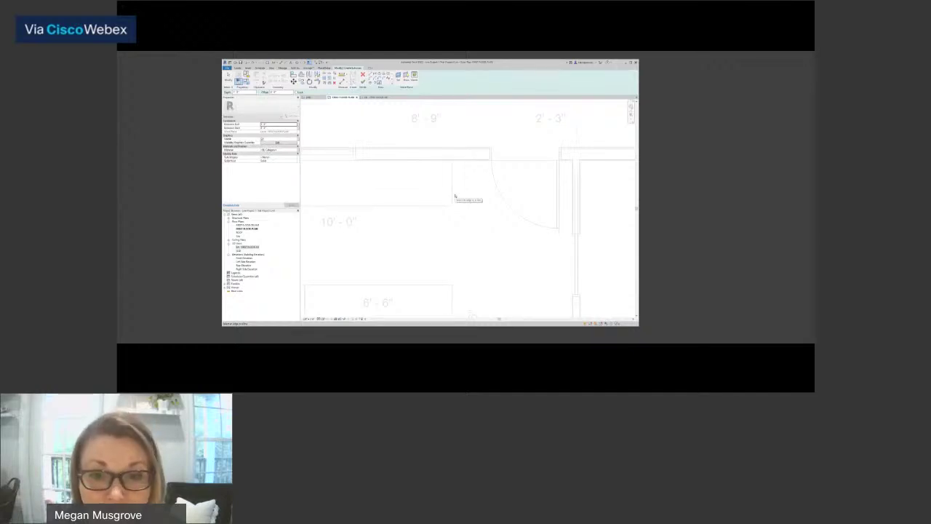
{"action": "left_click", "coordinate": [453, 194]}
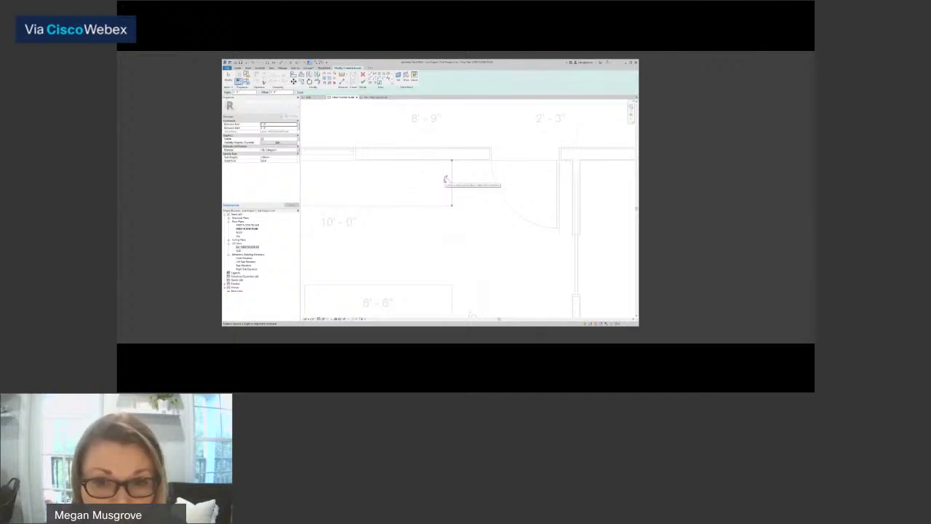
{"action": "left_click", "coordinate": [432, 205]}
{"action": "scroll", "coordinate": [421, 226], "scroll_direction": "down", "scroll_amount": 4}
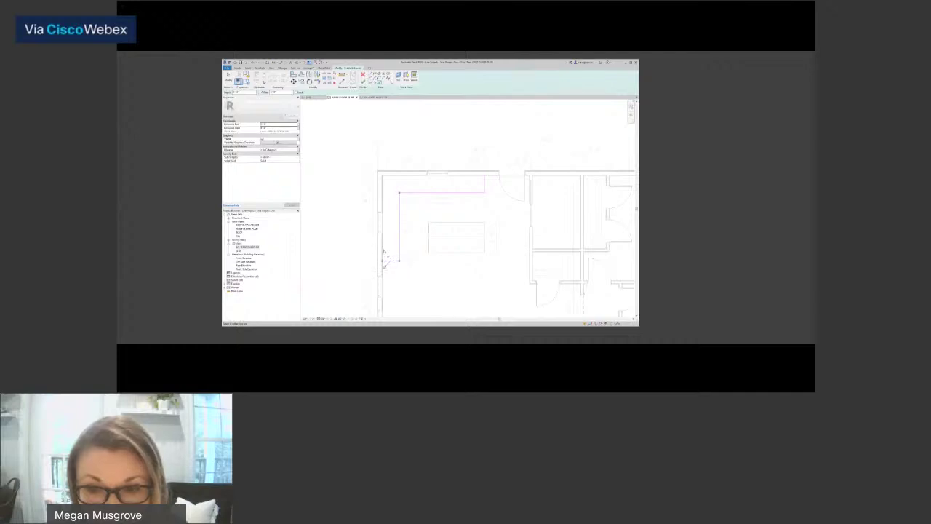
{"action": "scroll", "coordinate": [383, 254], "scroll_direction": "up", "scroll_amount": 5}
{"action": "scroll", "coordinate": [384, 251], "scroll_direction": "up", "scroll_amount": 1}
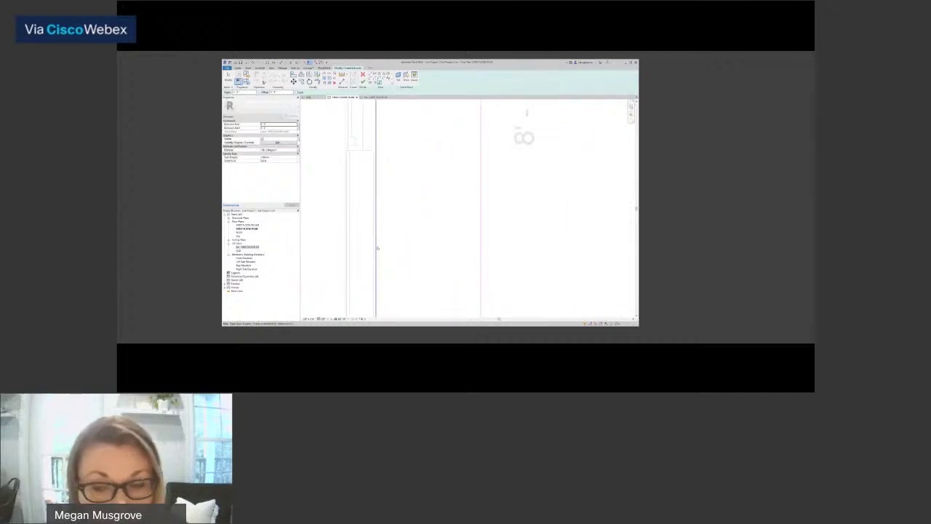
{"action": "scroll", "coordinate": [377, 248], "scroll_direction": "down", "scroll_amount": 3}
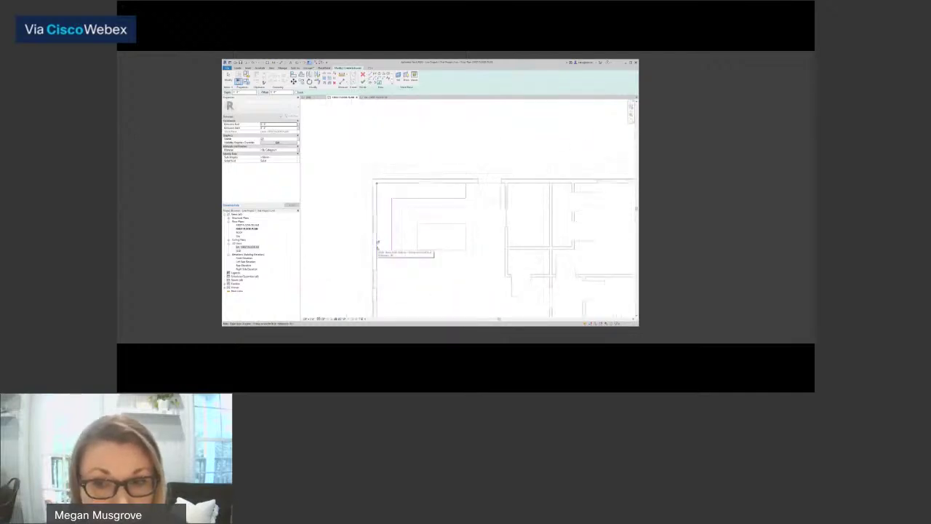
{"action": "scroll", "coordinate": [409, 189], "scroll_direction": "up", "scroll_amount": 1}
{"action": "scroll", "coordinate": [410, 190], "scroll_direction": "up", "scroll_amount": 4}
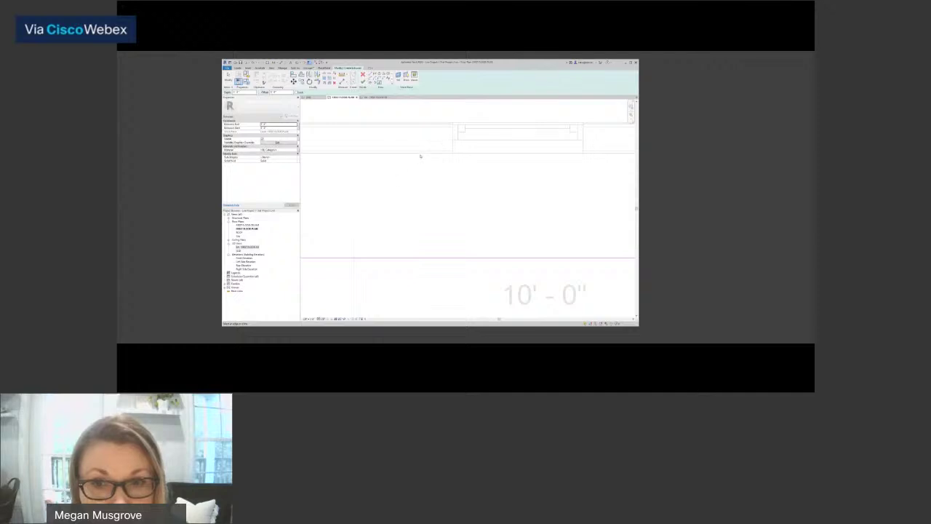
- Trim the wall-side sketch lines to the ends of the L-shaped outline and finish the extrusion
{"action": "scroll", "coordinate": [414, 178], "scroll_direction": "down", "scroll_amount": 3}
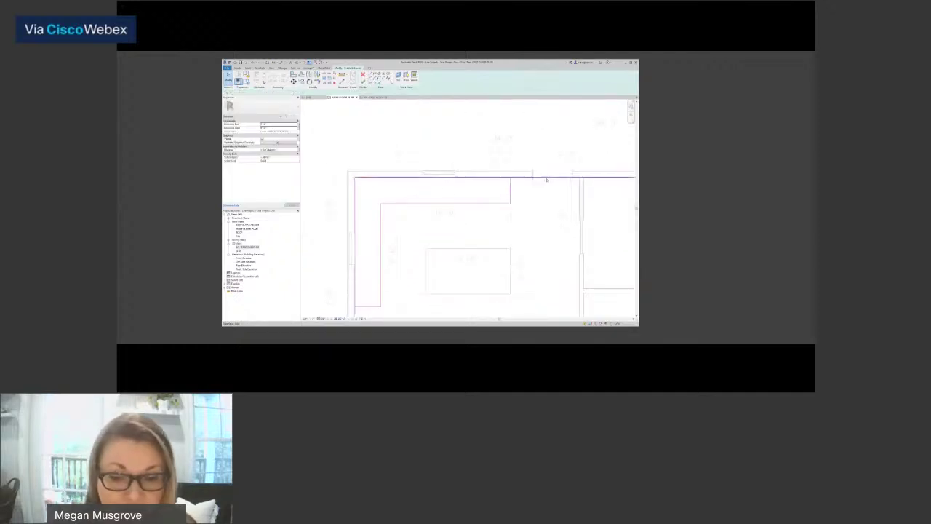
{"action": "left_click", "coordinate": [511, 182]}
{"action": "middle_click_drag", "start_coordinate": [400, 292], "coordinate": [410, 241]}
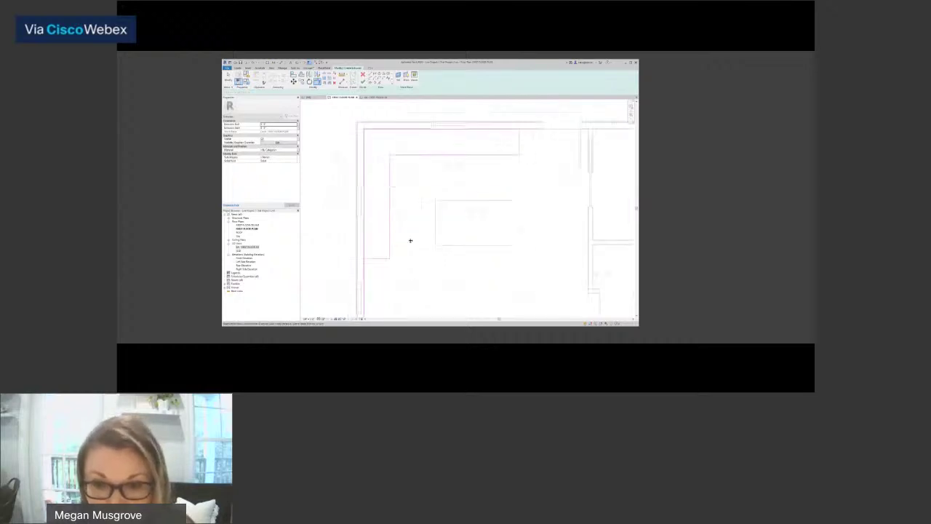
{"action": "scroll", "coordinate": [393, 253], "scroll_direction": "up", "scroll_amount": 1}
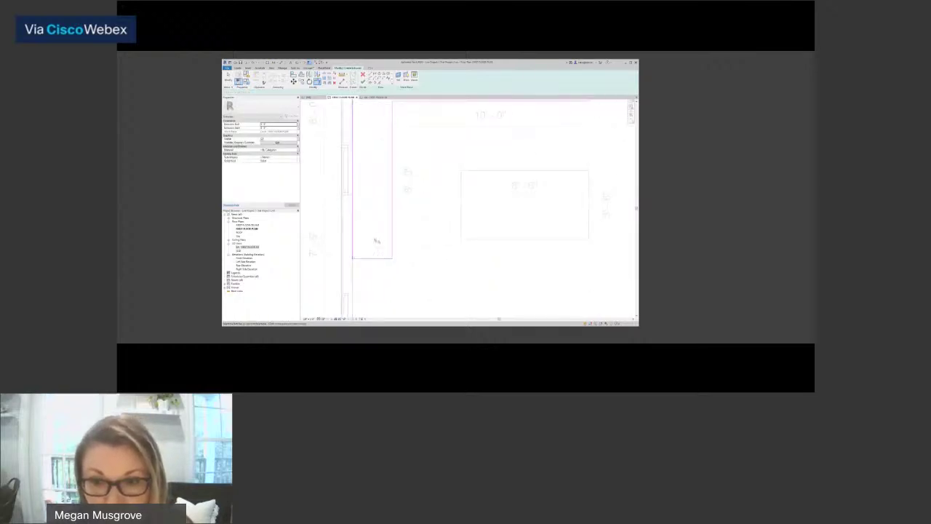
{"action": "scroll", "coordinate": [375, 254], "scroll_direction": "down", "scroll_amount": 2}
{"action": "middle_click_drag", "start_coordinate": [376, 241], "coordinate": [372, 252]}
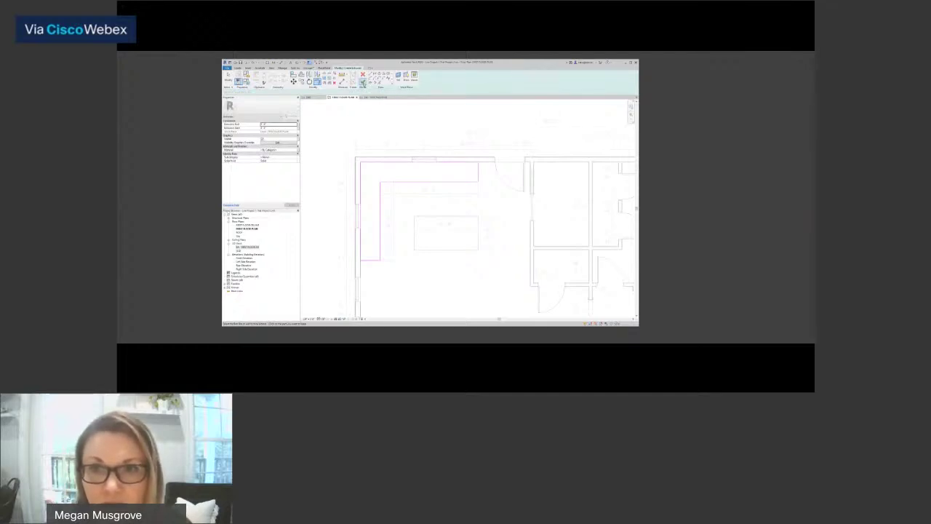
{"action": "left_click", "coordinate": [362, 81]}
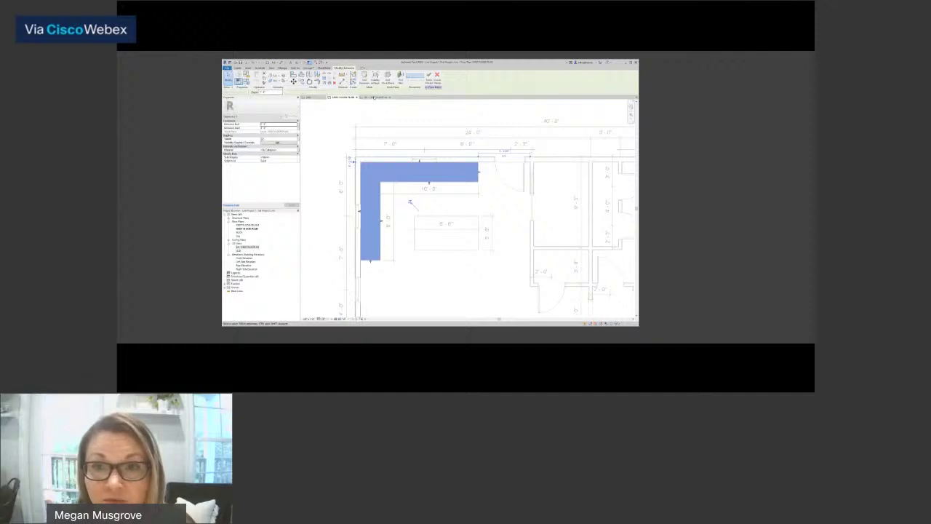
- Check the L-shaped extrusion in the first floor 3D view and finish the in-place casework model
{"action": "left_click", "coordinate": [373, 97]}
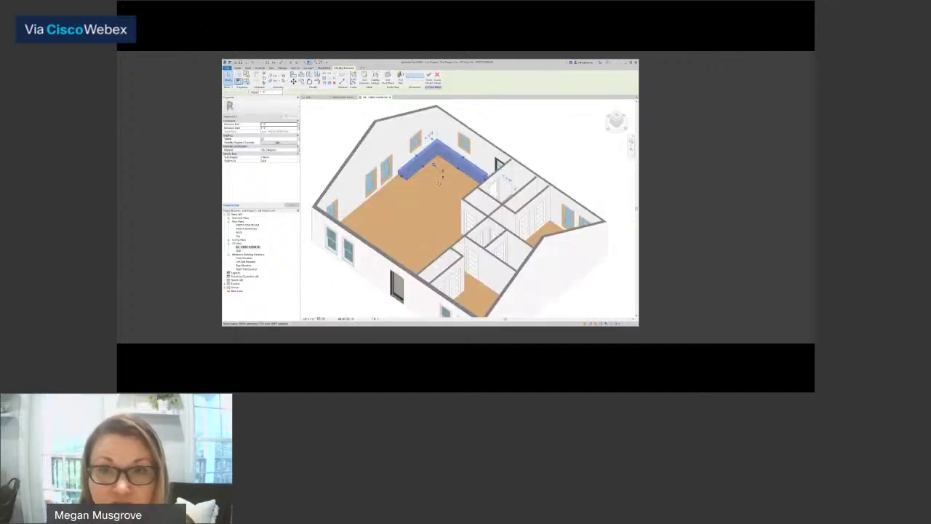
{"action": "scroll", "coordinate": [433, 211], "scroll_direction": "up", "scroll_amount": 4}
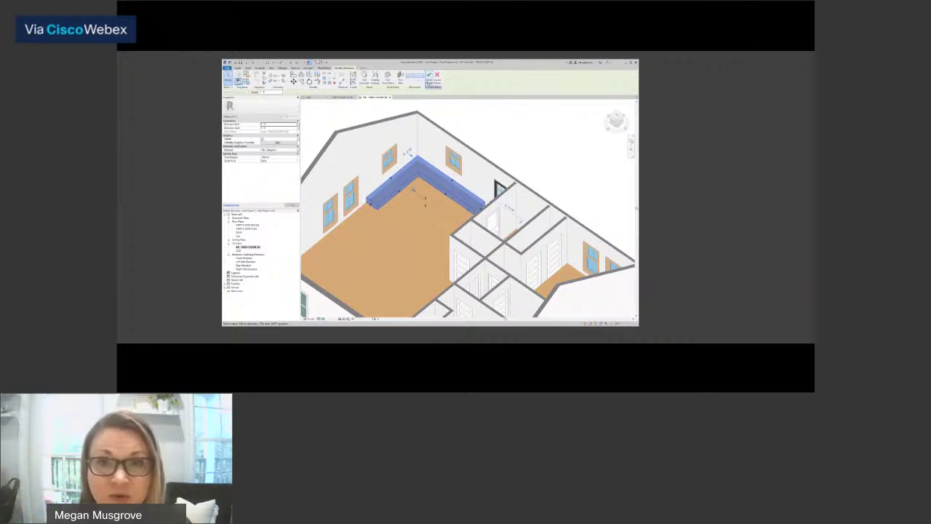
{"action": "left_click", "coordinate": [430, 74]}
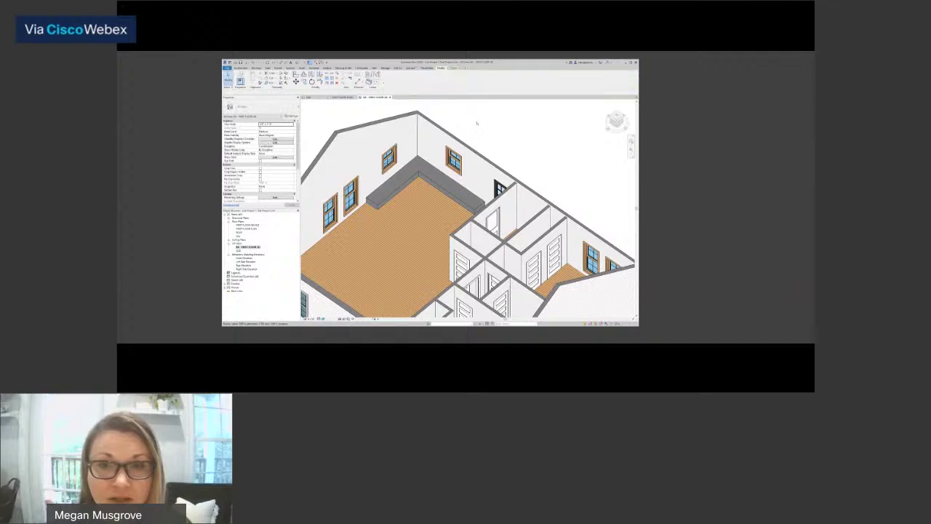
{"action": "scroll", "coordinate": [384, 226], "scroll_direction": "down", "scroll_amount": 3}
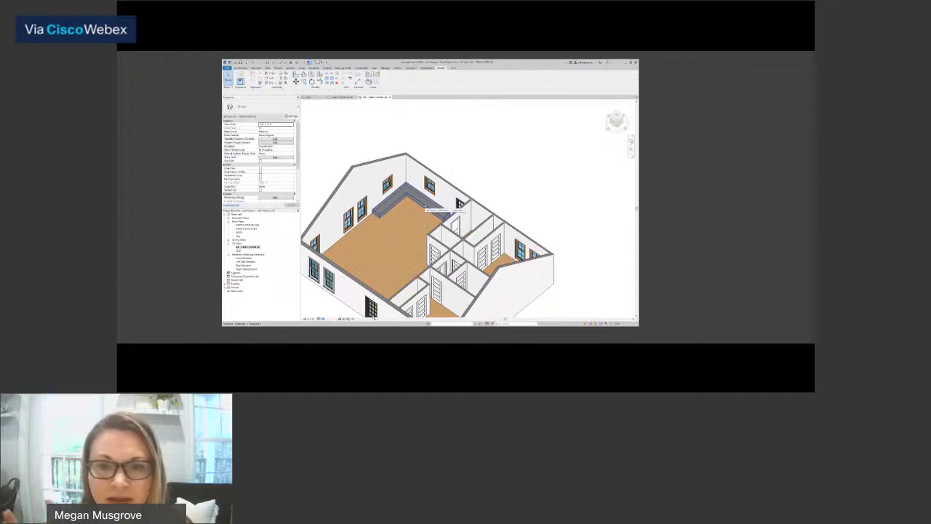
- Reopen the L-shaped casework for in-place editing and select its extrusion
{"action": "left_click", "coordinate": [411, 209]}
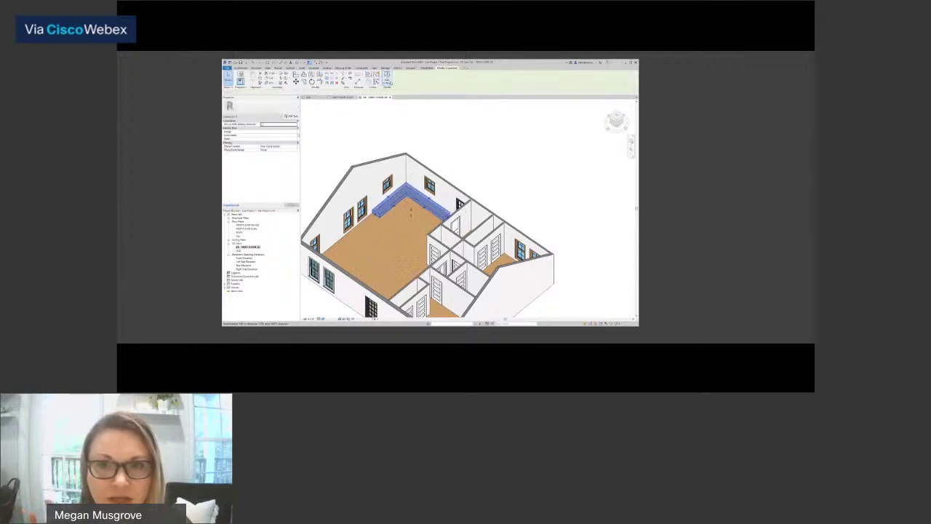
{"action": "left_click", "coordinate": [387, 80]}
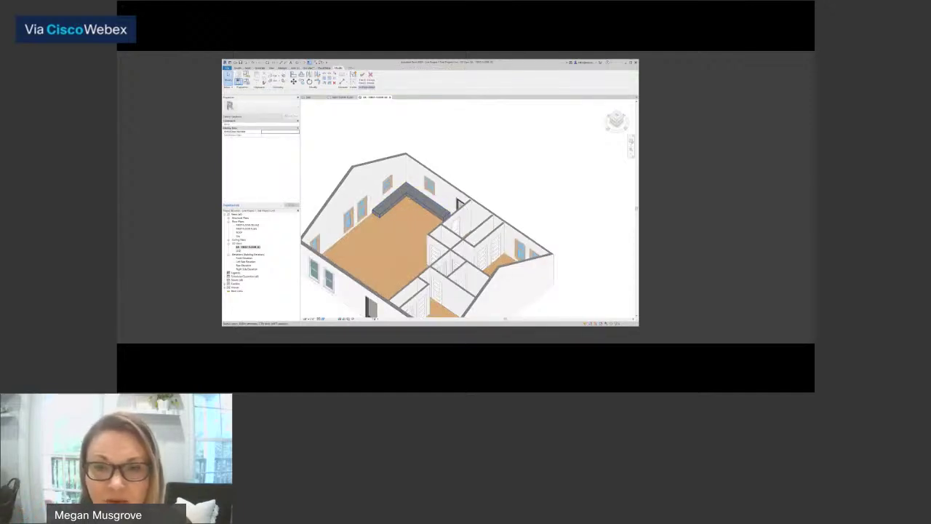
{"action": "left_click", "coordinate": [410, 209]}
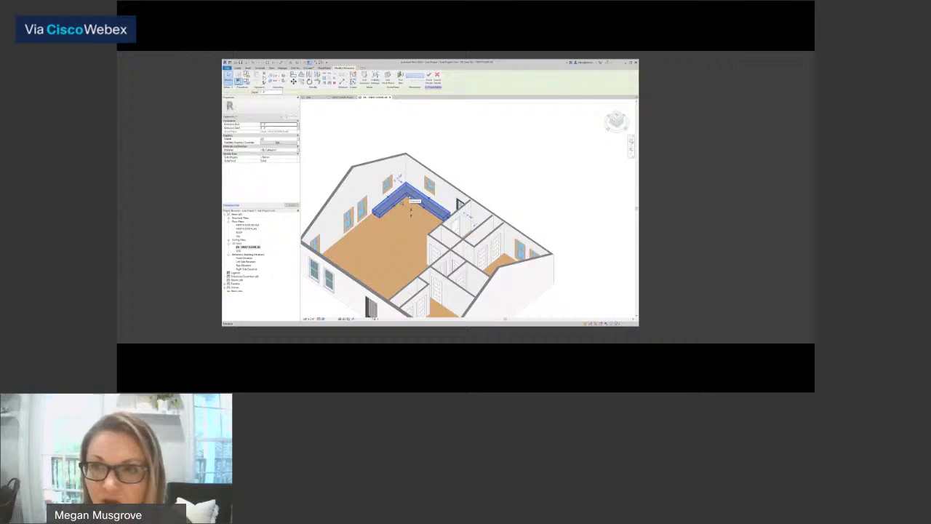
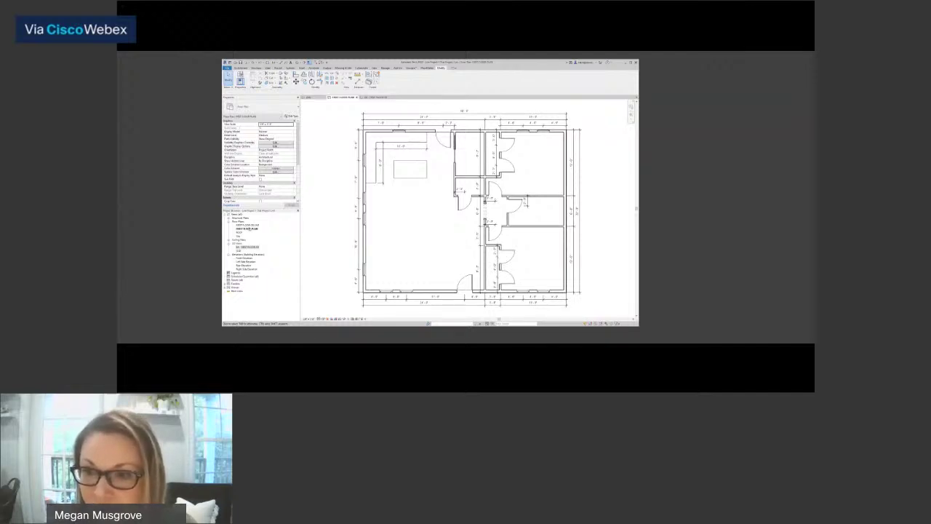
- Duplicate the first floor plan view without its detailing and rename the copy First Floor Plan
{"action": "right_click", "coordinate": [248, 230]}
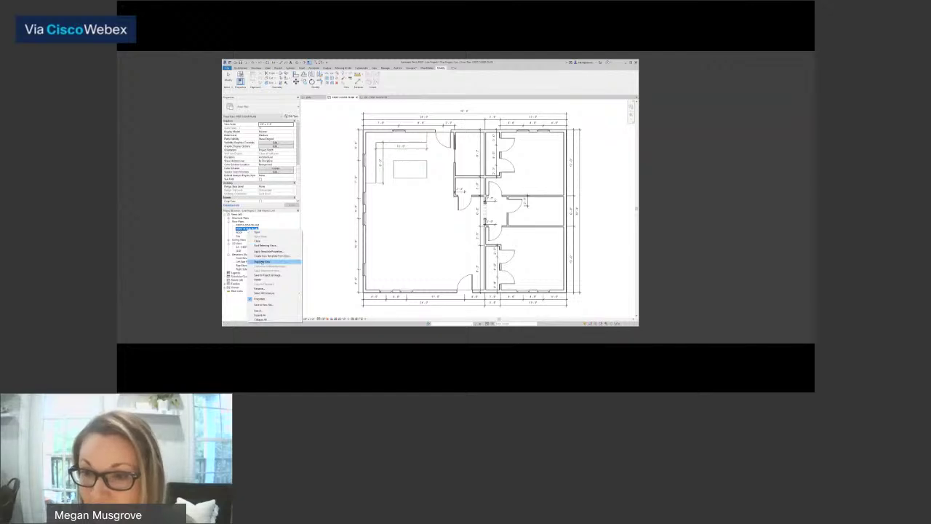
{"action": "mouse_move", "coordinate": [262, 262]}
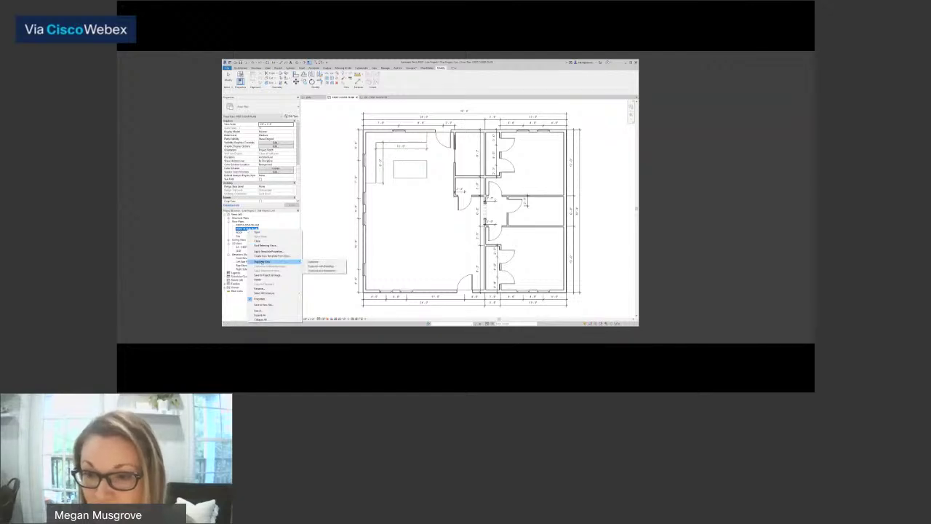
{"action": "left_click", "coordinate": [311, 263]}
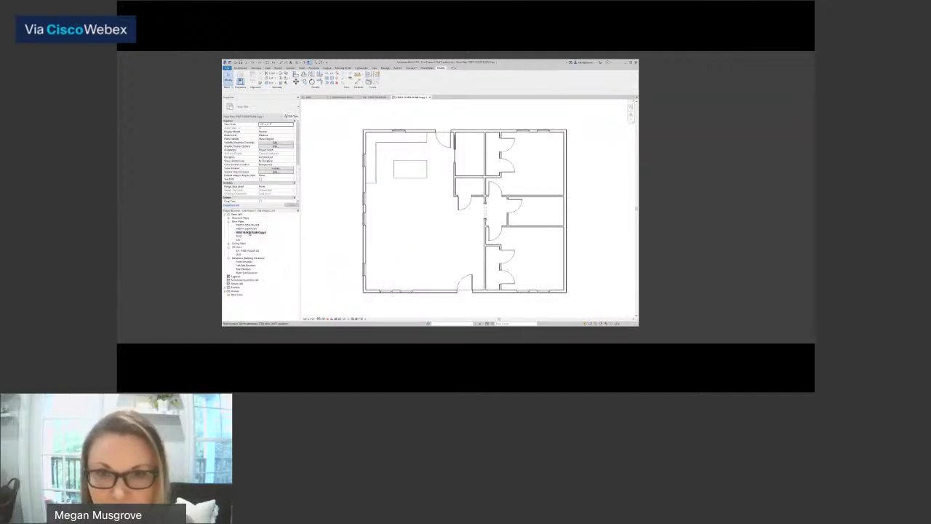
{"action": "left_click", "coordinate": [250, 233]}
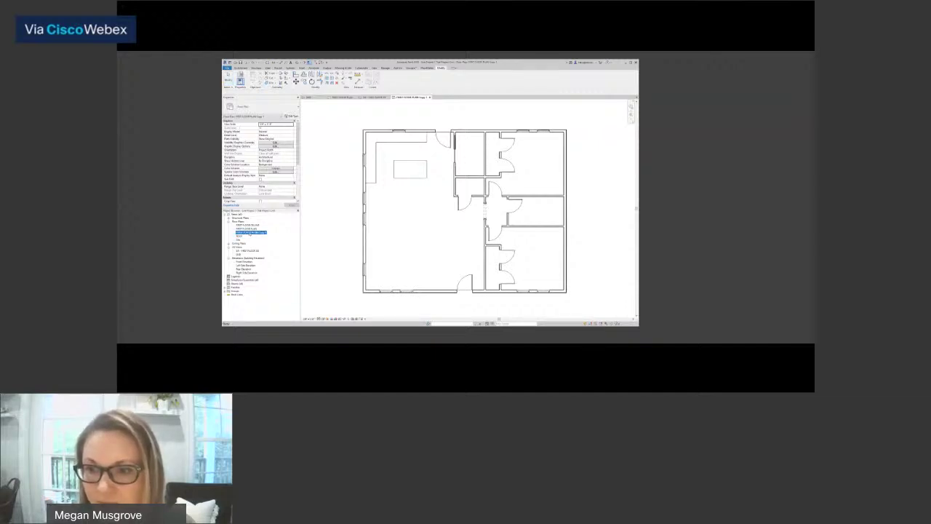
{"action": "left_click", "coordinate": [250, 233]}
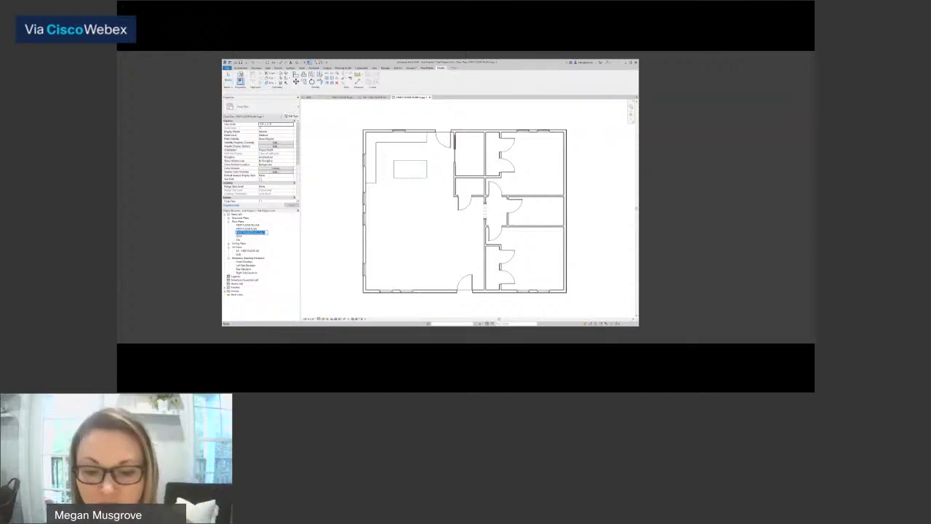
{"action": "type", "text": "F"}
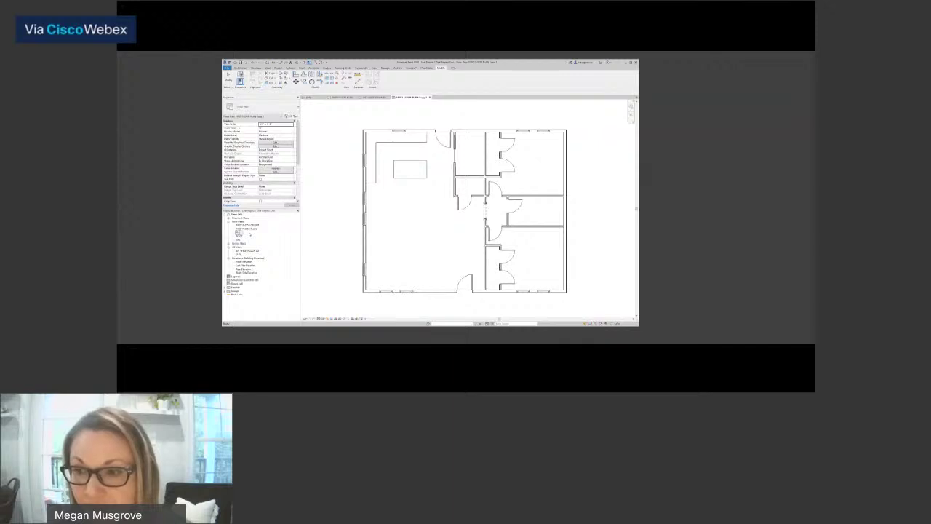
{"action": "type", "text": "irst Floor"}
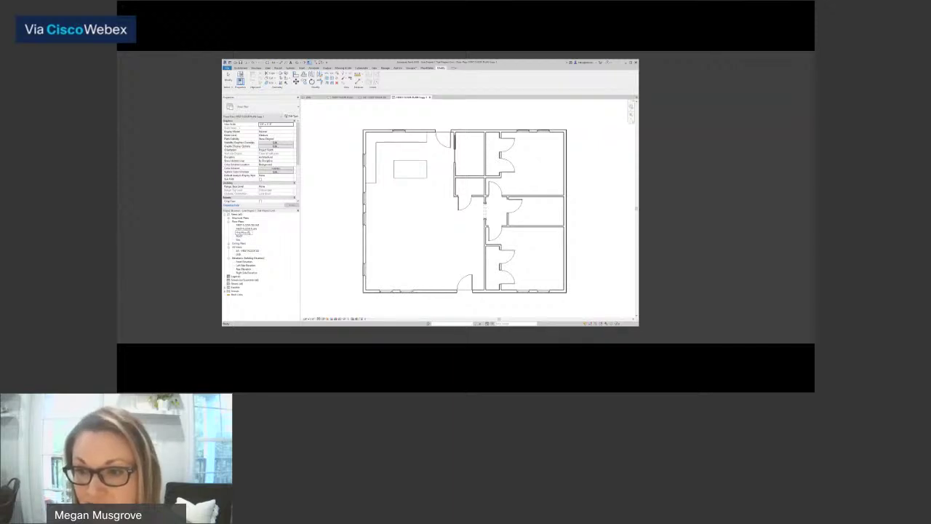
{"action": "key", "text": "Return"}
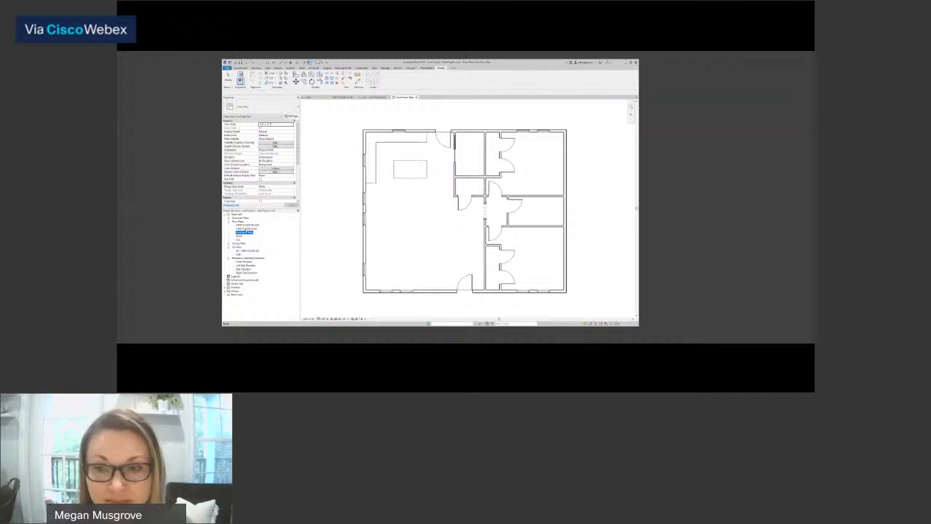
- Compare the original dimensioned first floor plan with its duplicate, ending in the duplicate view
{"action": "double_click", "coordinate": [246, 228]}
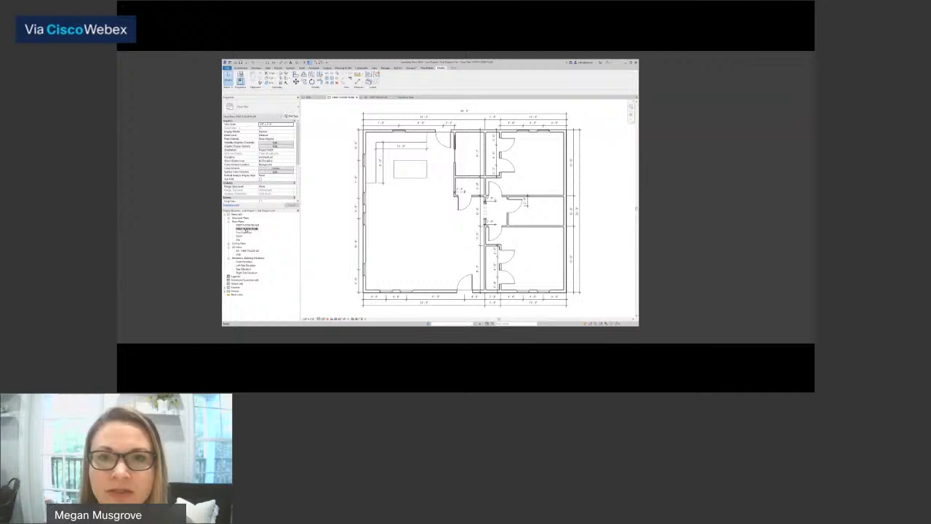
{"action": "double_click", "coordinate": [246, 233]}
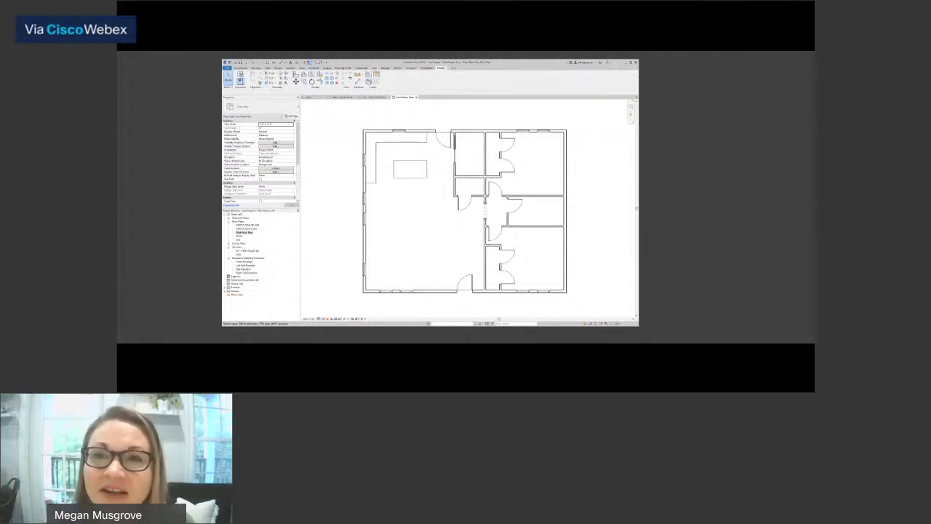
- Create a camera view from the duplicate floor plan, standing beside the dividing wall near the lower entry door and aimed past the kitchen corner
{"action": "left_click", "coordinate": [374, 67]}
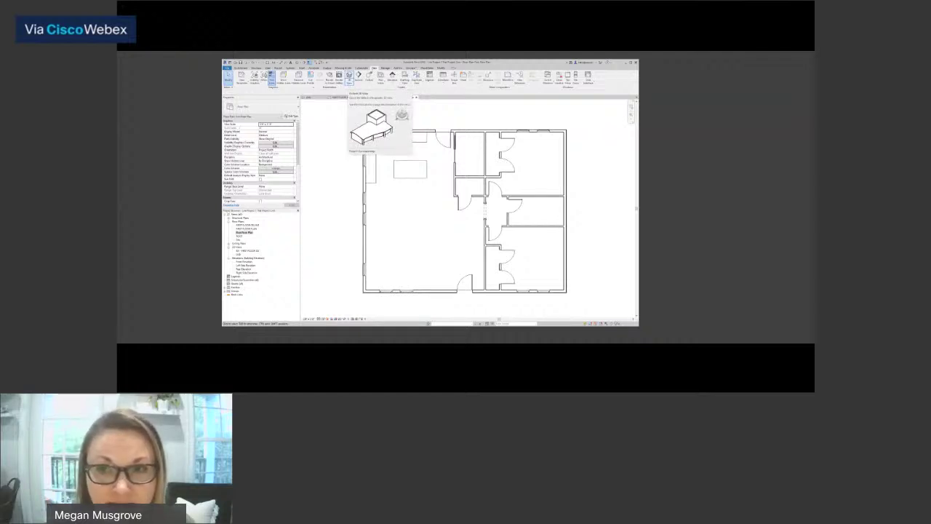
{"action": "left_click", "coordinate": [349, 78]}
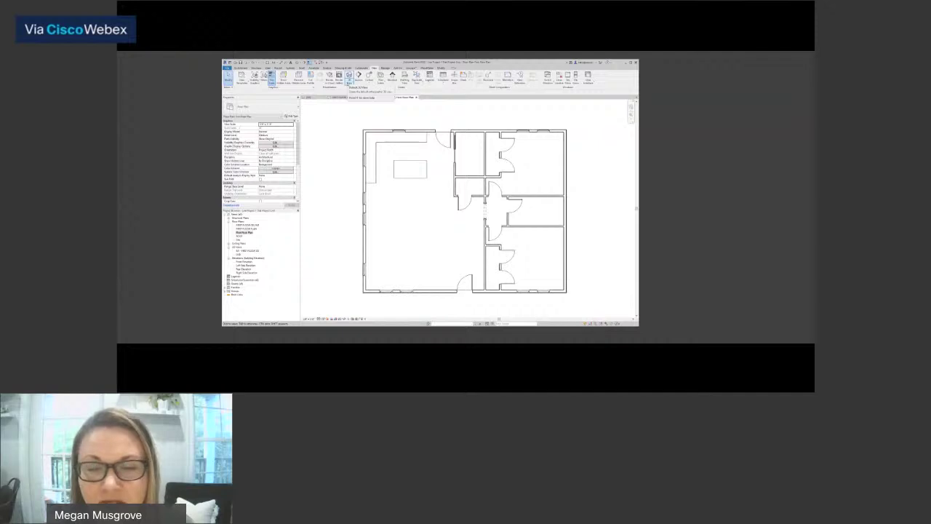
{"action": "left_click", "coordinate": [349, 83]}
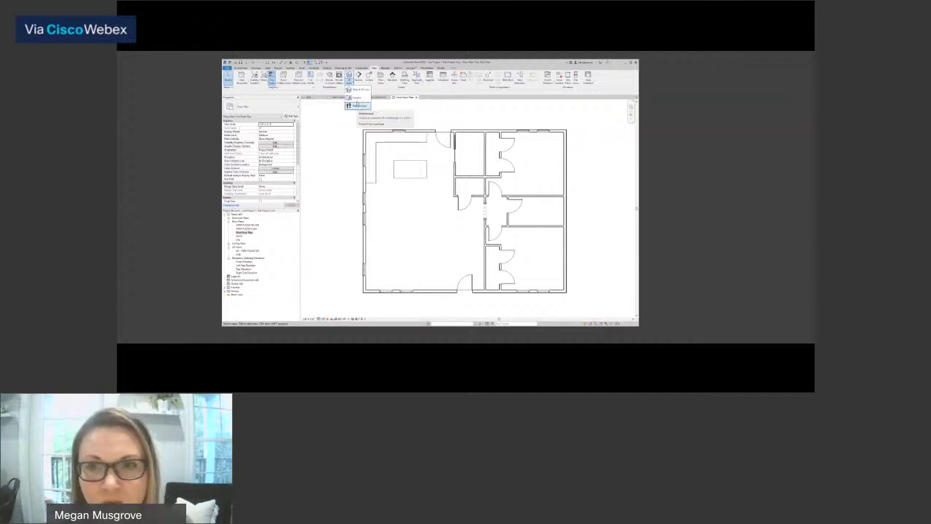
{"action": "left_click", "coordinate": [356, 97]}
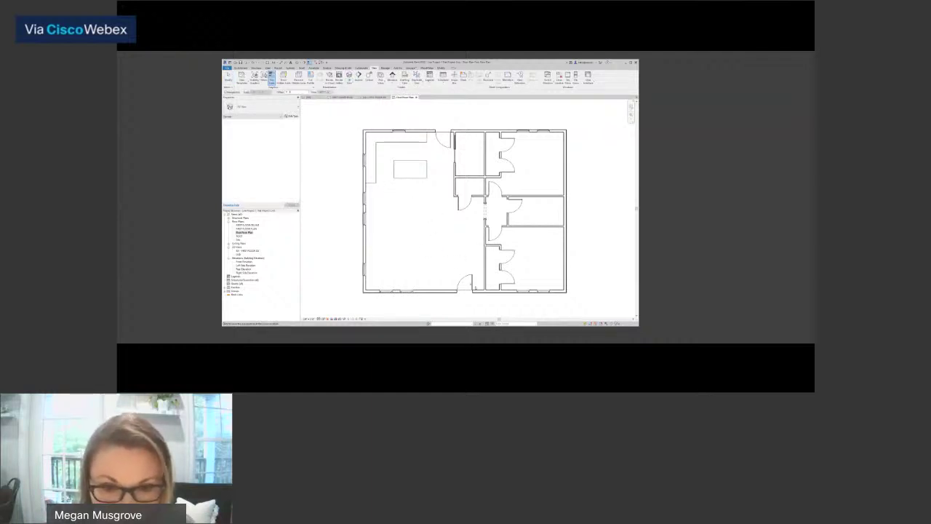
{"action": "scroll", "coordinate": [475, 287], "scroll_direction": "up", "scroll_amount": 5}
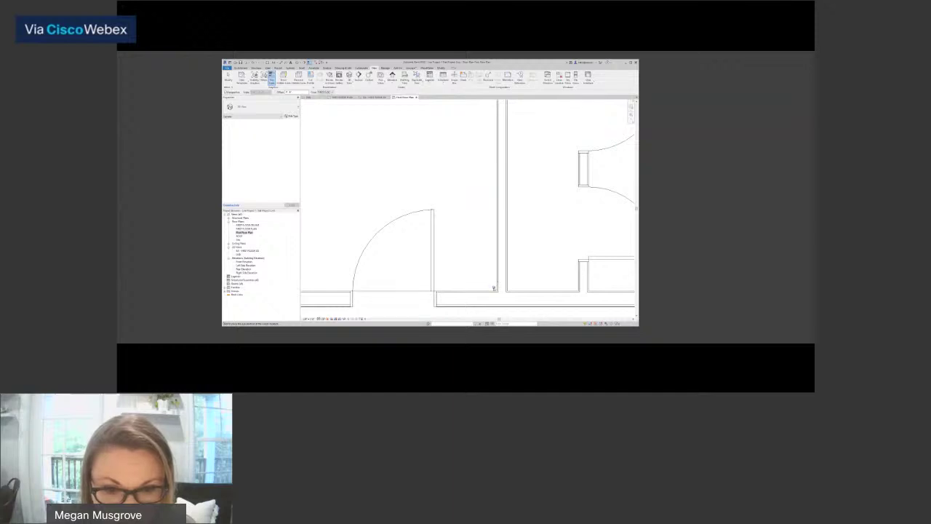
{"action": "left_click", "coordinate": [493, 288]}
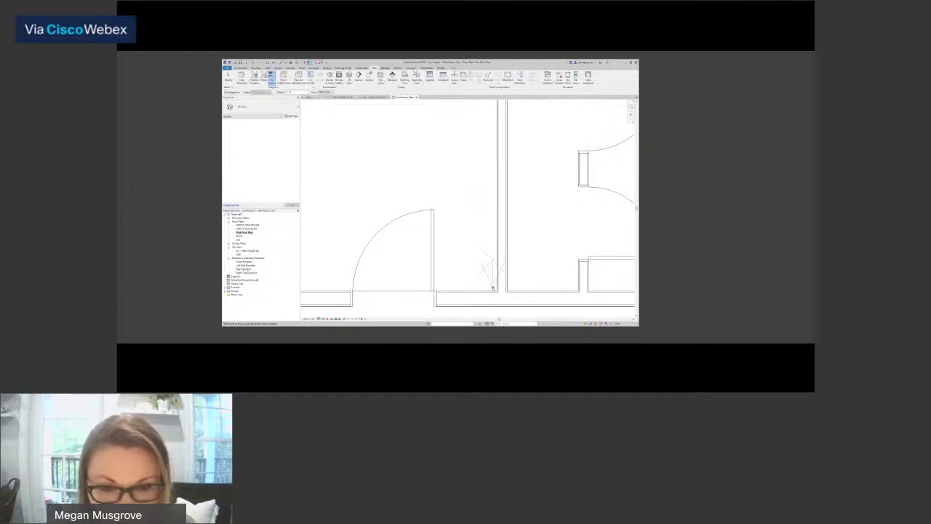
{"action": "scroll", "coordinate": [493, 288], "scroll_direction": "down", "scroll_amount": 6}
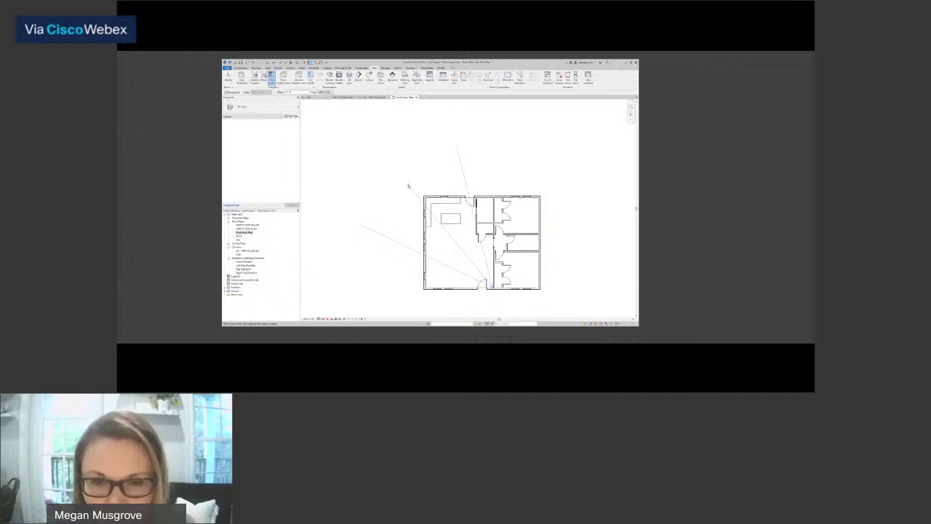
{"action": "left_click", "coordinate": [408, 187]}
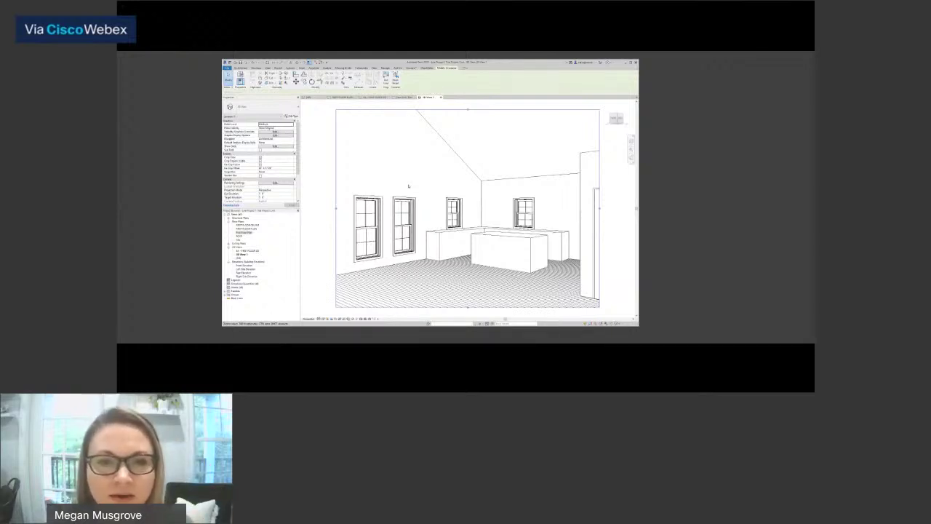
- Set both the eye elevation and the target elevation of the new camera view to 4'
{"action": "scroll", "coordinate": [472, 196], "scroll_direction": "down", "scroll_amount": 3}
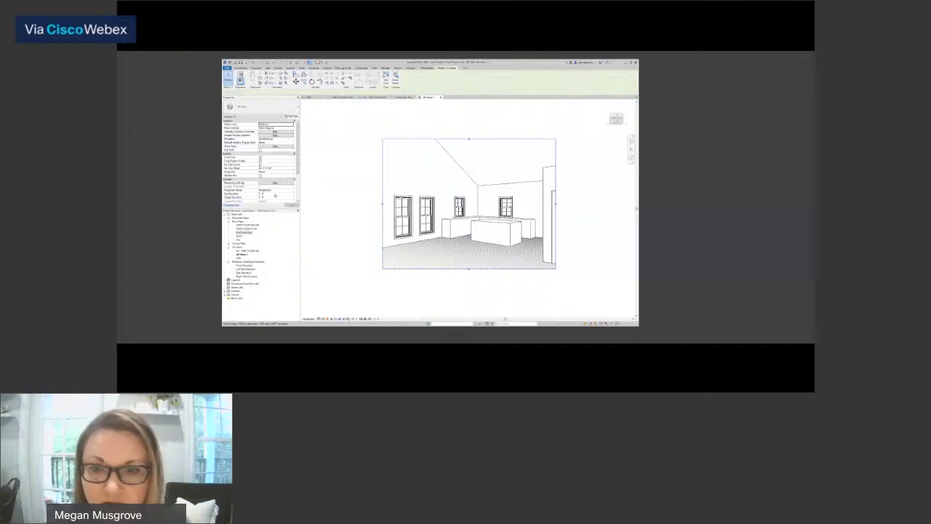
{"action": "left_click", "coordinate": [274, 195]}
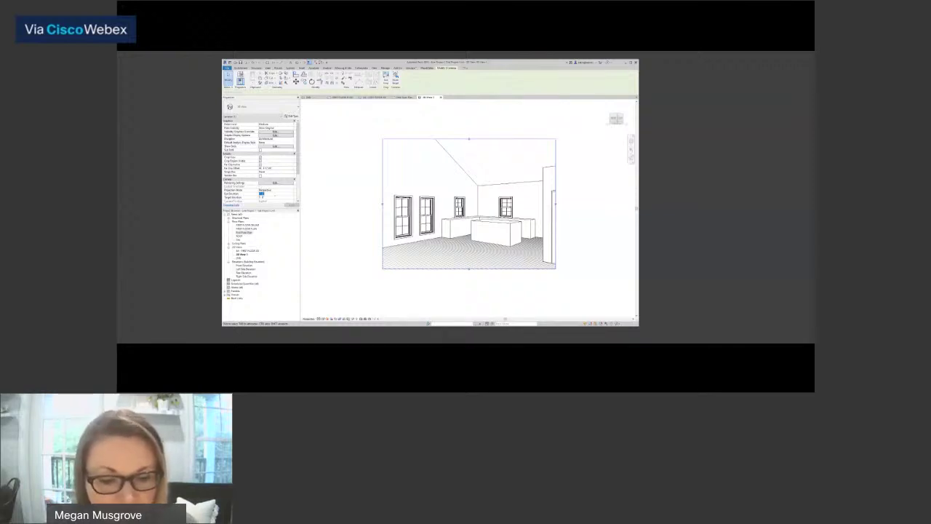
{"action": "type", "text": "4"}
{"action": "left_click", "coordinate": [279, 199]}
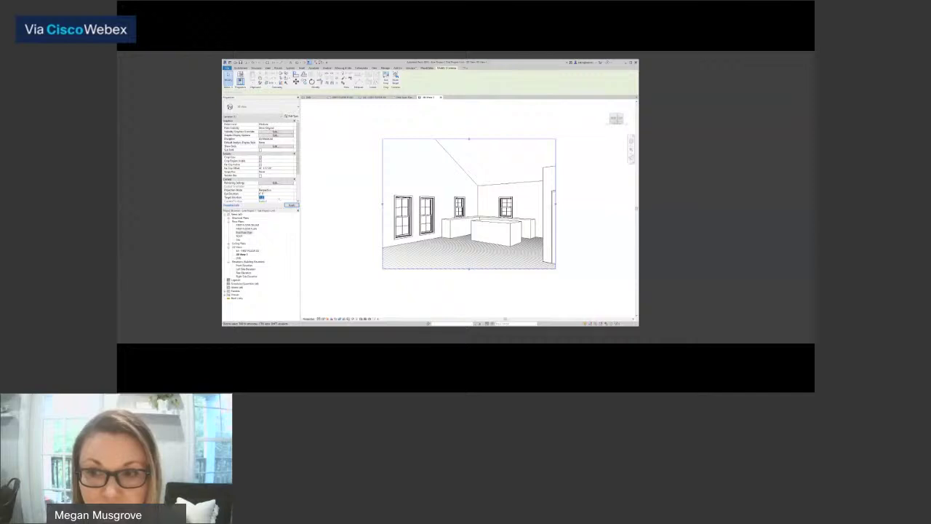
{"action": "type", "text": "4"}
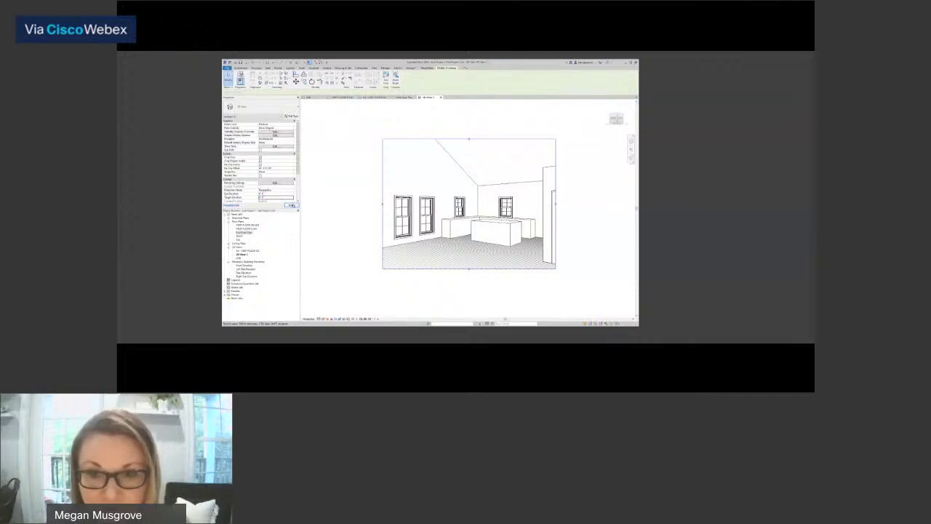
{"action": "left_click", "coordinate": [292, 206]}
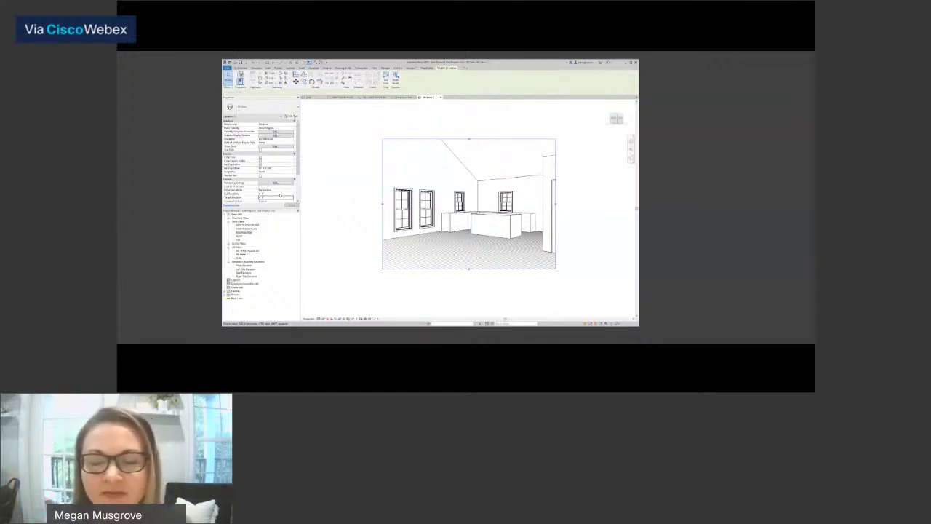
- Try an eye elevation of 5' and a target elevation of 10' for the camera, and undo the trial
{"action": "left_click", "coordinate": [280, 194]}
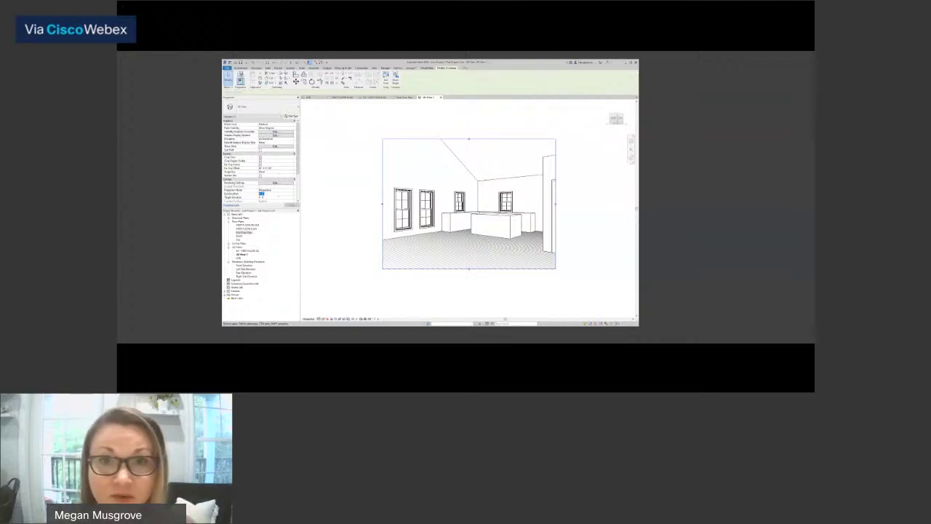
{"action": "type", "text": "5"}
{"action": "key", "text": "Return"}
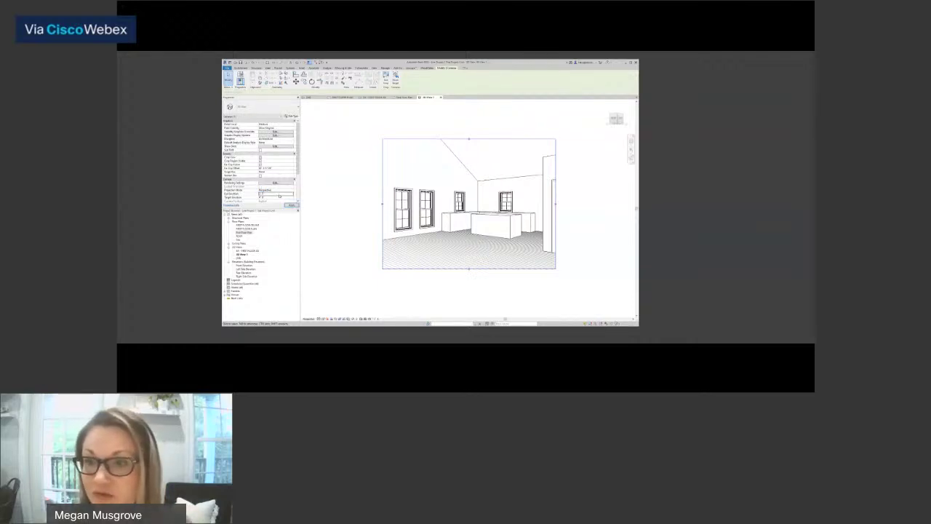
{"action": "left_click", "coordinate": [280, 198]}
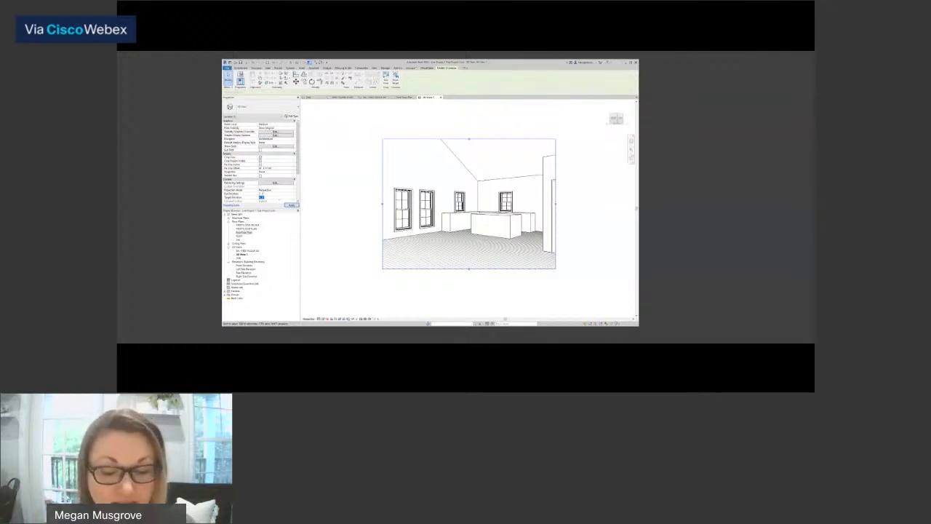
{"action": "type", "text": "10"}
{"action": "key", "text": "Return"}
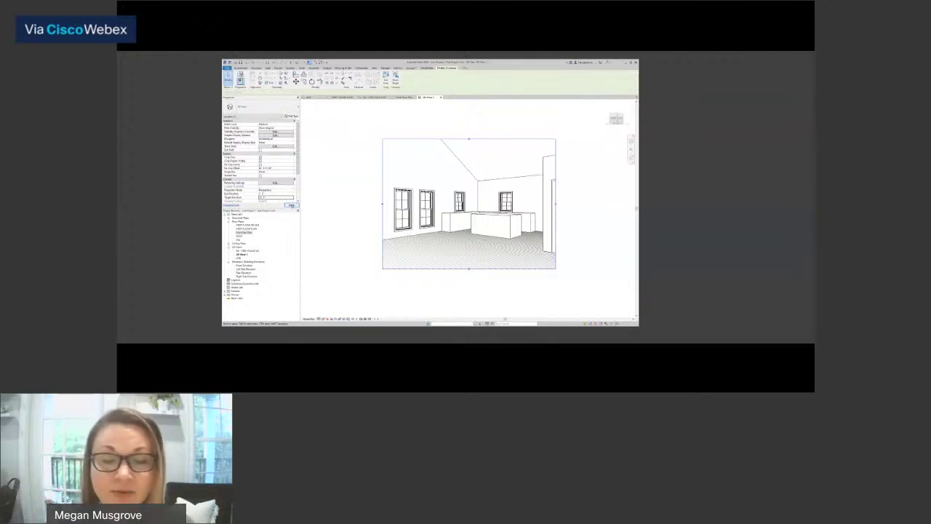
{"action": "left_click", "coordinate": [291, 205]}
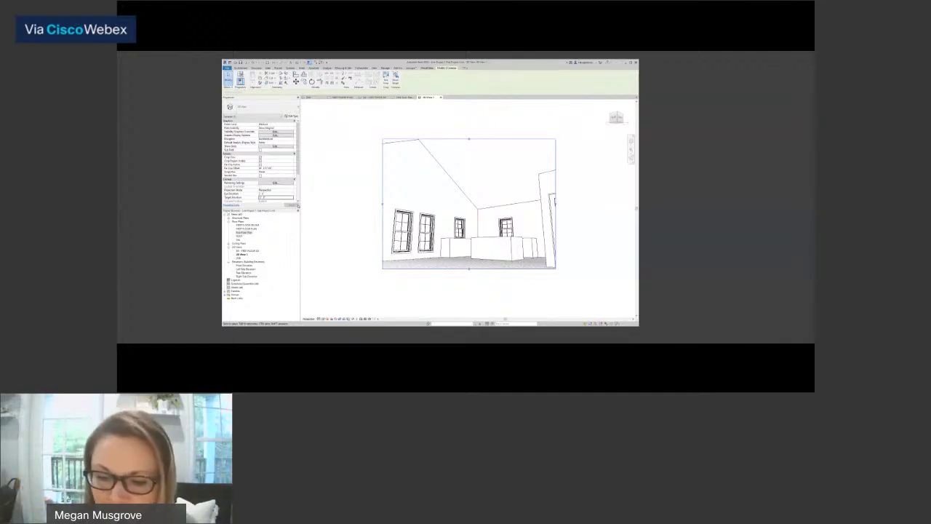
{"action": "left_click", "coordinate": [298, 206]}
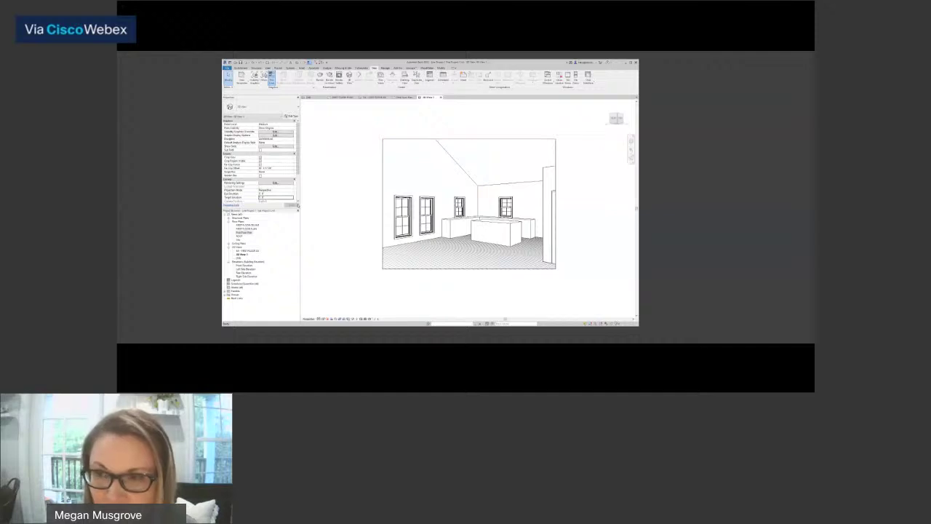
{"action": "left_click", "coordinate": [260, 64]}
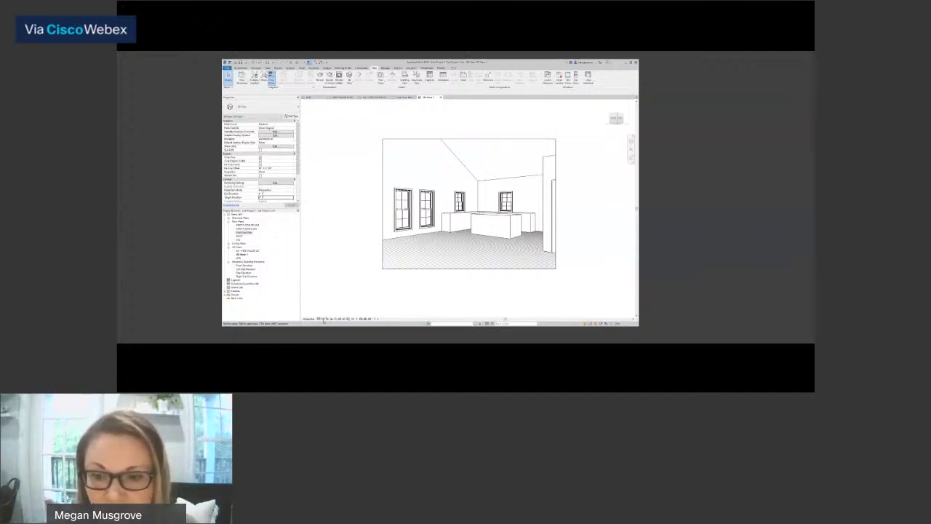
- Change the camera view's visual style to Consistent Colors and fit the view to the window
{"action": "left_click", "coordinate": [323, 319]}
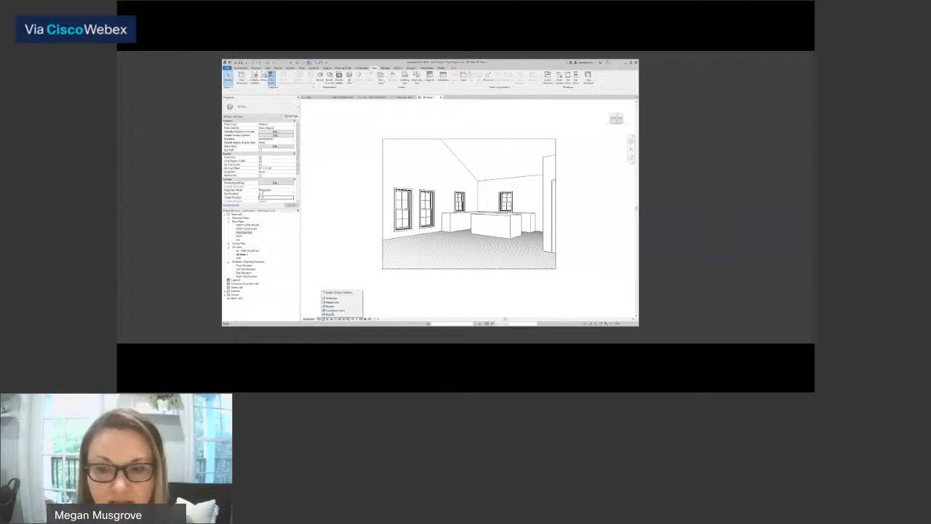
{"action": "left_click", "coordinate": [334, 314]}
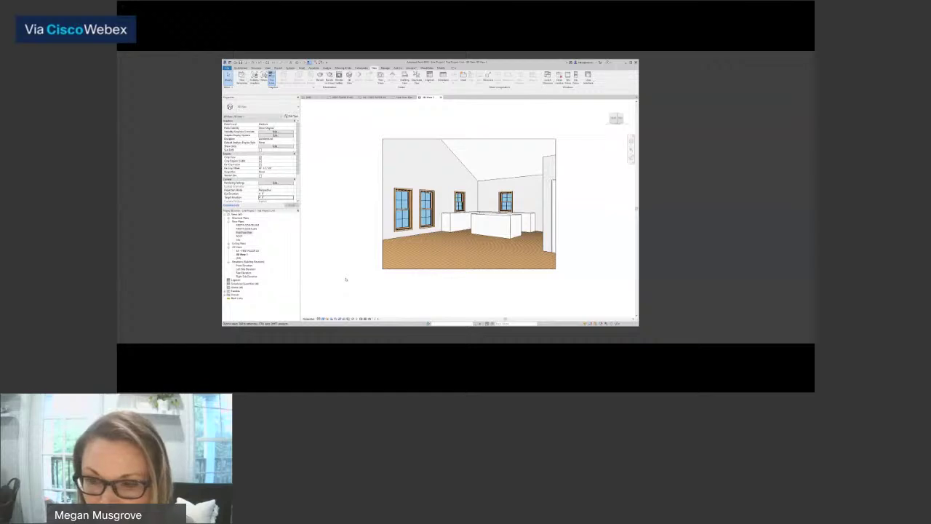
{"action": "key", "text": "z"}
{"action": "key", "text": "f"}
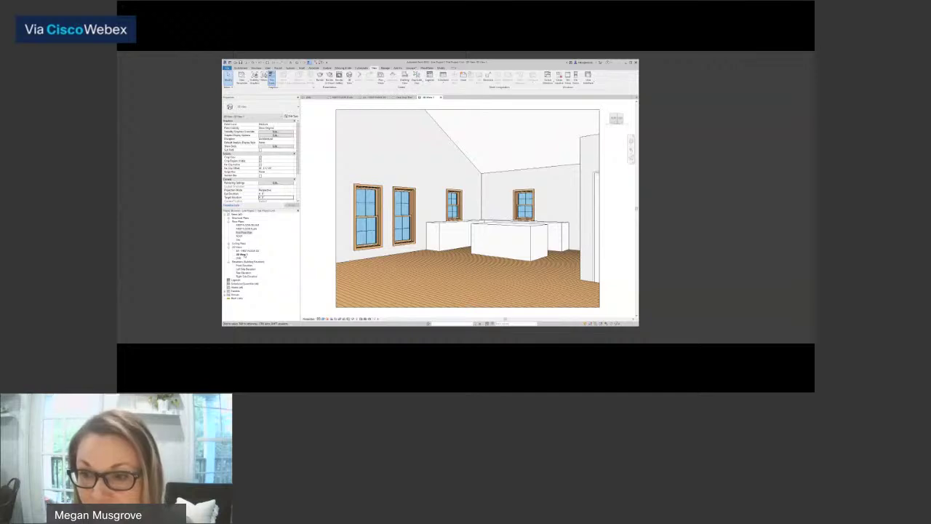
- Rename the camera view as the first interior view of the living and kitchen area
{"action": "left_click", "coordinate": [243, 254]}
{"action": "left_click", "coordinate": [245, 256]}
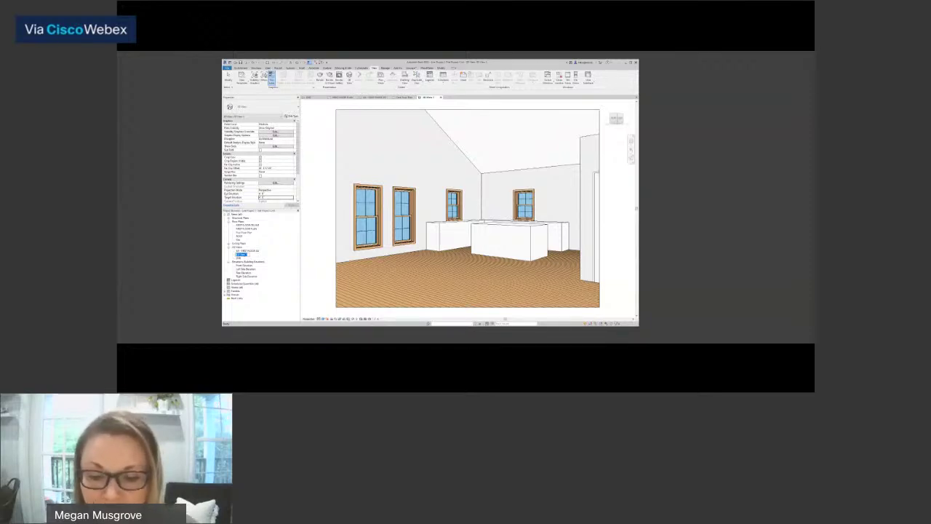
{"action": "type", "text": "LIV"}
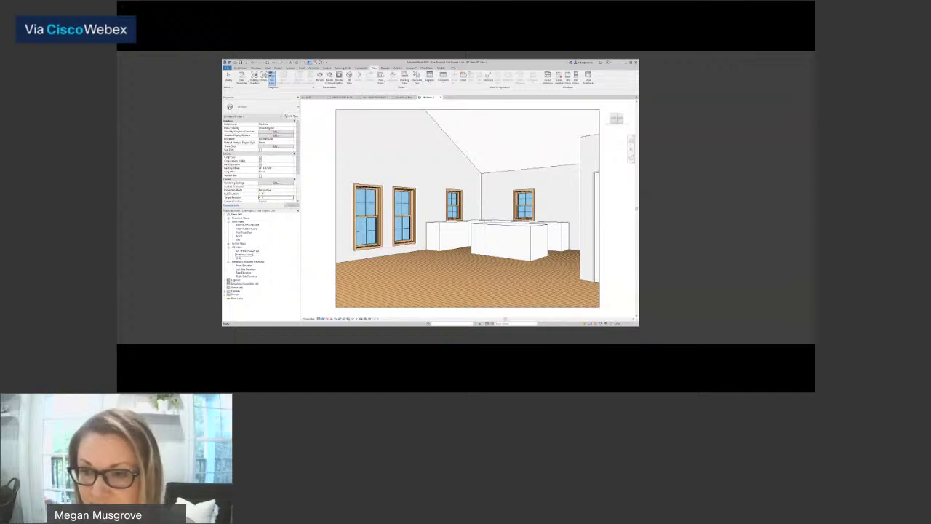
{"action": "type", "text": "itchen"}
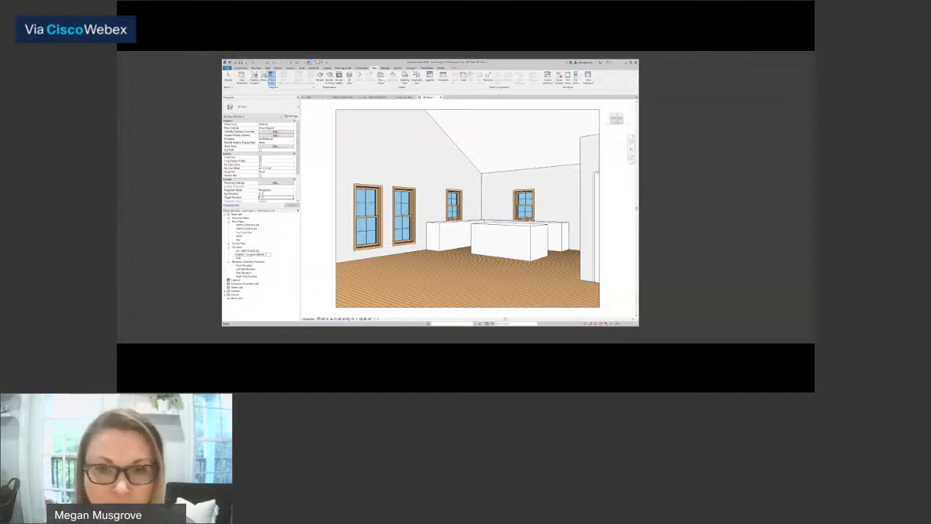
{"action": "key", "text": "Return"}
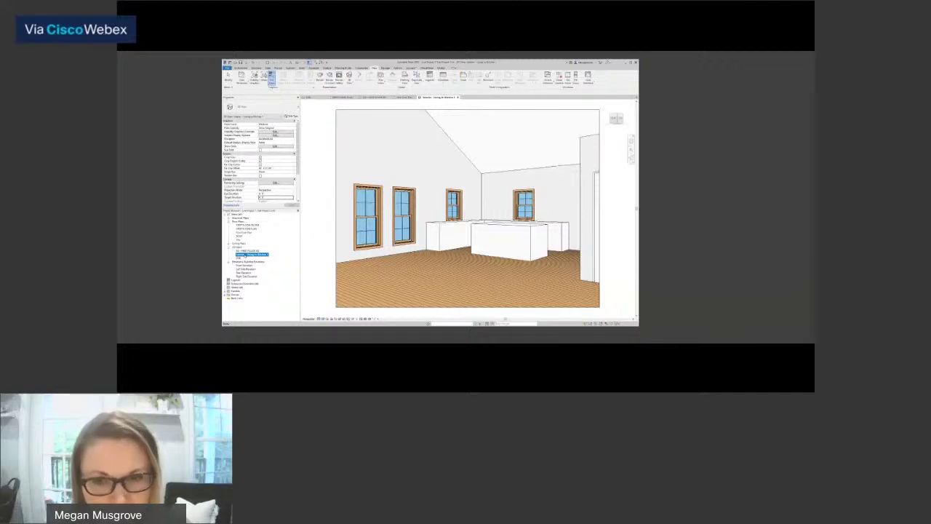
{"action": "left_click", "coordinate": [325, 269]}
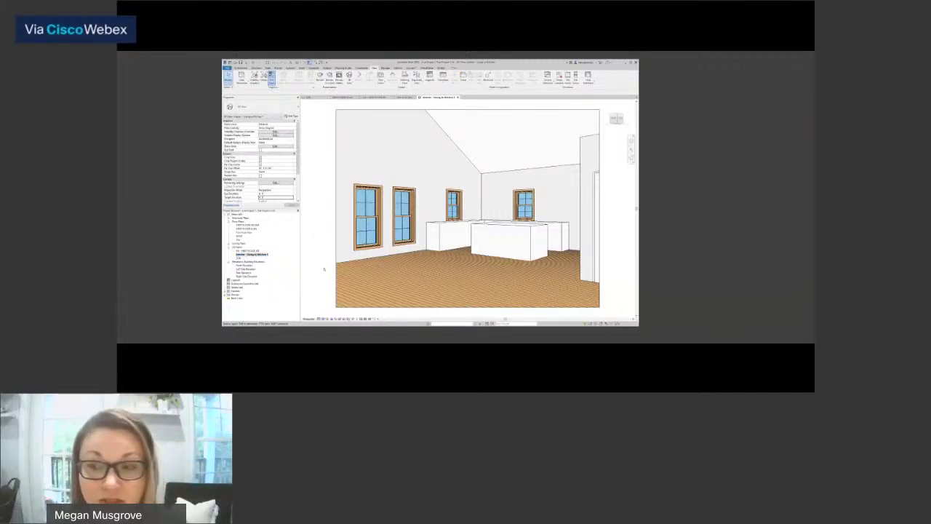
- Create a second camera view from First Floor Plan, standing in the lower-left corner of the large room and aimed past the kitchen island
{"action": "double_click", "coordinate": [246, 232]}
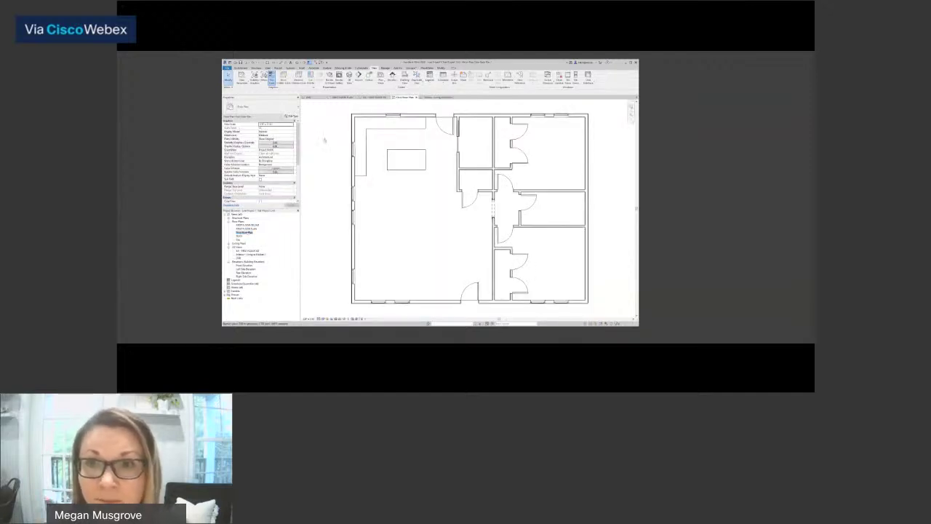
{"action": "left_click", "coordinate": [349, 82]}
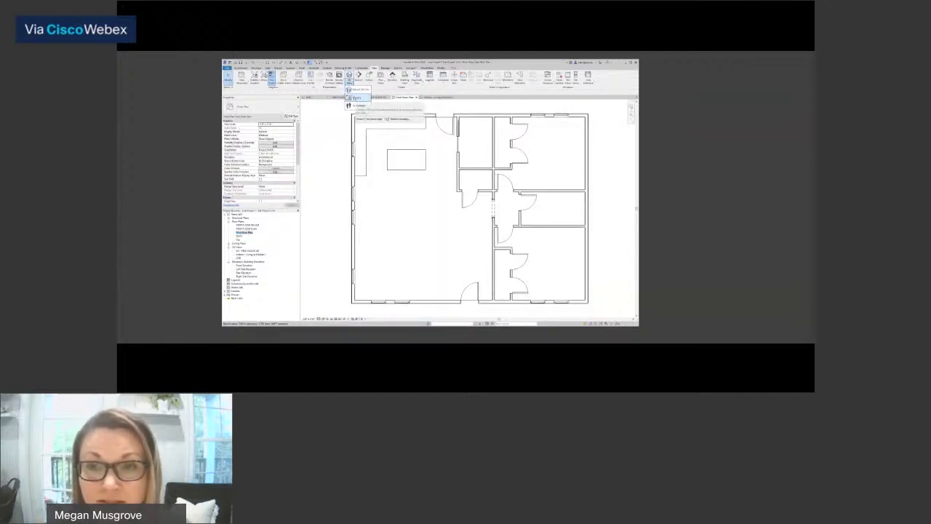
{"action": "left_click", "coordinate": [356, 98]}
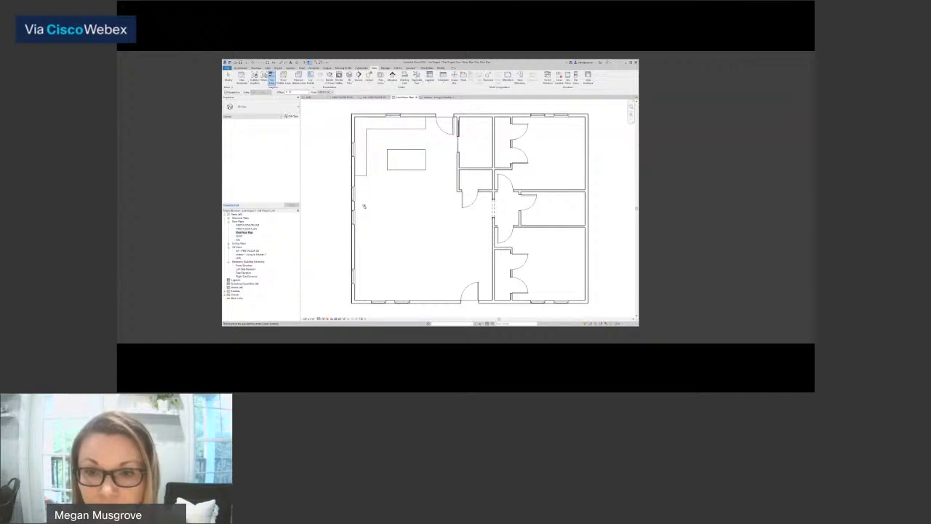
{"action": "scroll", "coordinate": [356, 298], "scroll_direction": "up", "scroll_amount": 5}
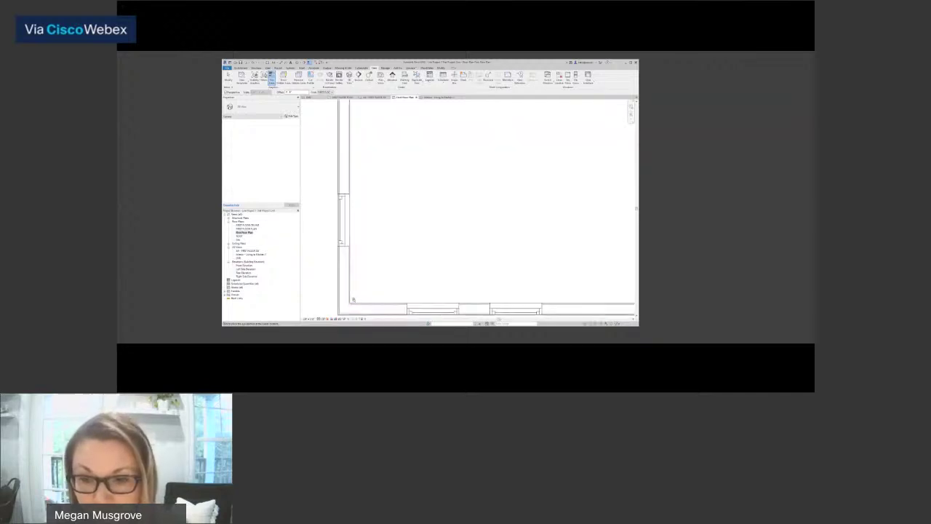
{"action": "left_click", "coordinate": [354, 300]}
{"action": "scroll", "coordinate": [354, 300], "scroll_direction": "down", "scroll_amount": 5}
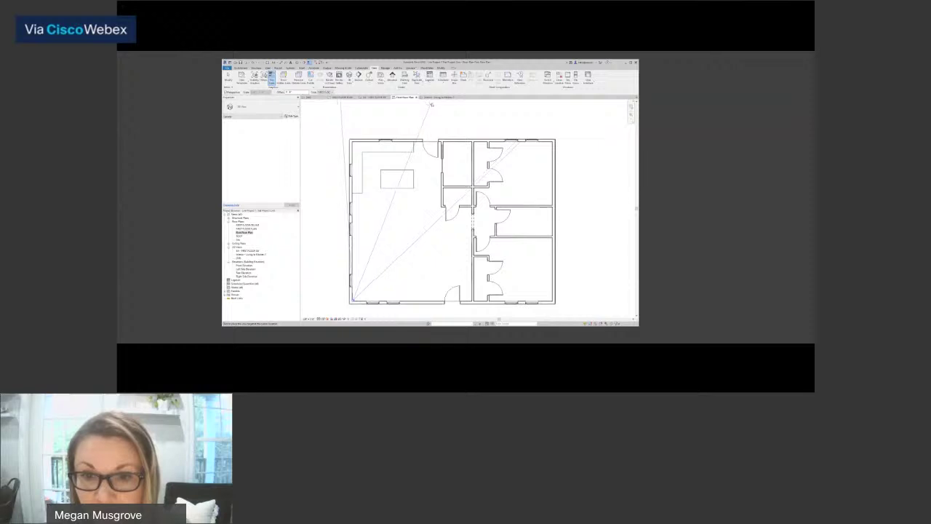
{"action": "left_click", "coordinate": [434, 104]}
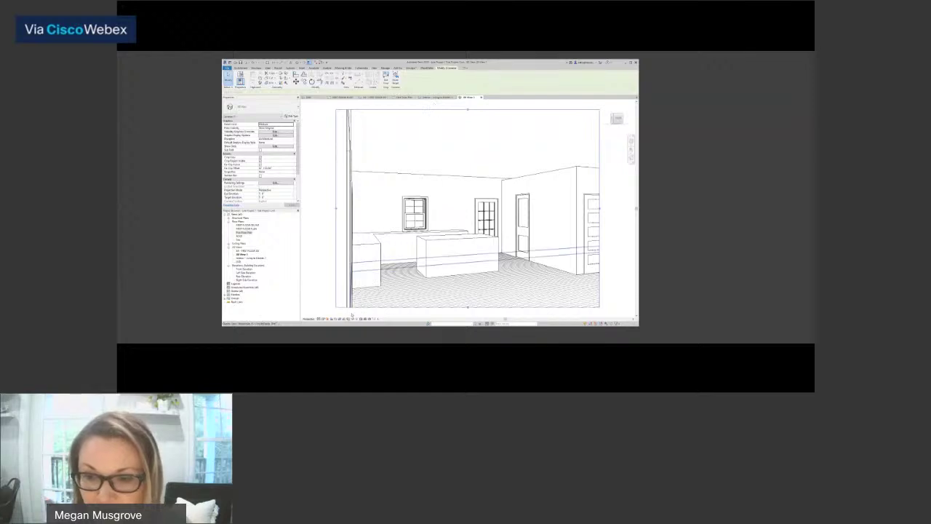
- Change the second camera view's visual style to Consistent Colors
{"action": "left_click", "coordinate": [326, 318]}
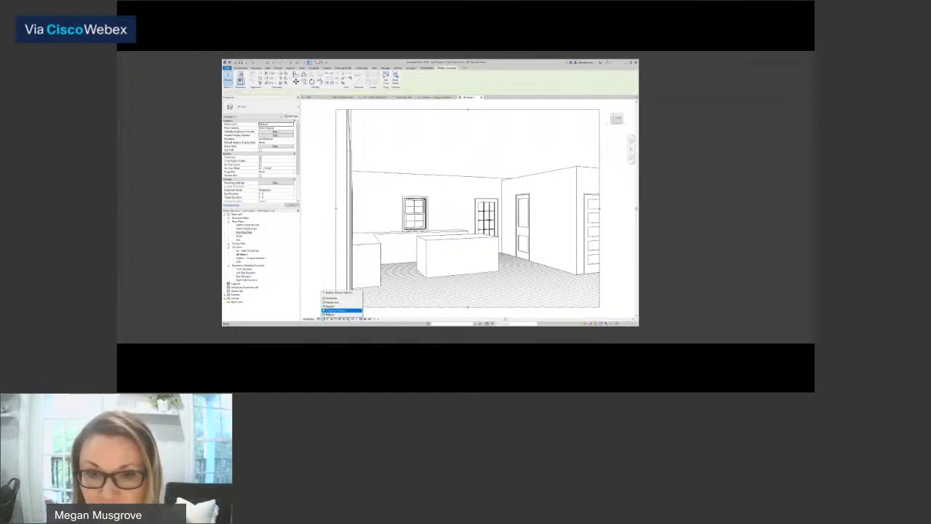
{"action": "left_click", "coordinate": [340, 310]}
{"action": "scroll", "coordinate": [477, 266], "scroll_direction": "down", "scroll_amount": 2}
{"action": "middle_click_drag", "start_coordinate": [478, 266], "coordinate": [478, 256]}
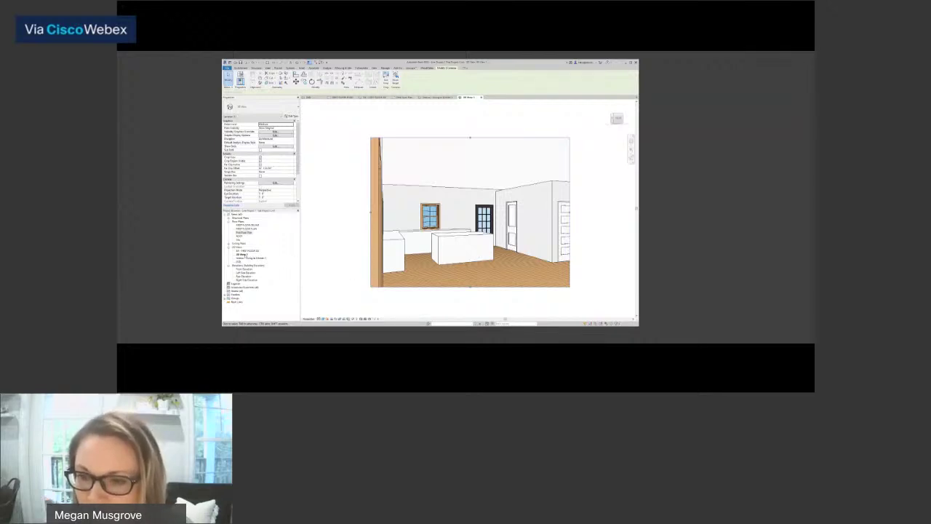
- Rename the second camera view as Interior - Living to Kitchen 2
{"action": "left_click", "coordinate": [241, 254]}
{"action": "left_click", "coordinate": [246, 255]}
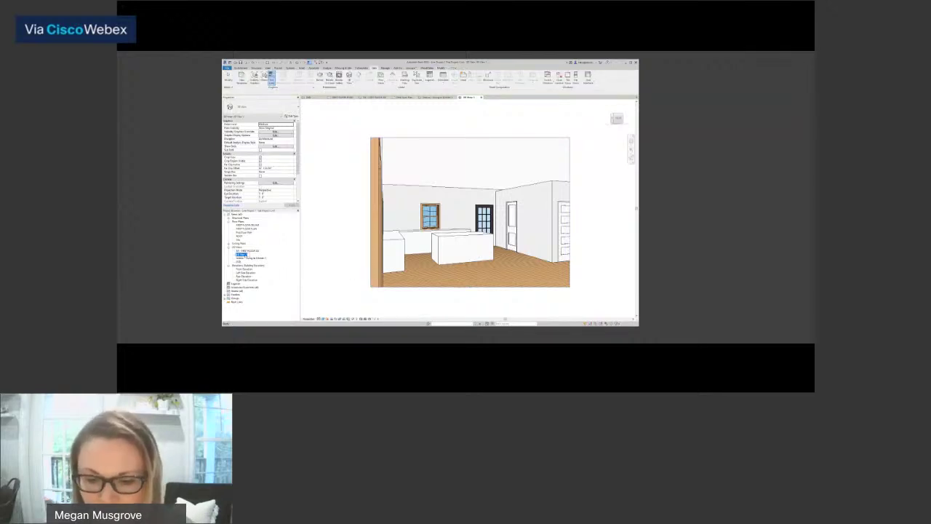
{"action": "type", "text": "Int"}
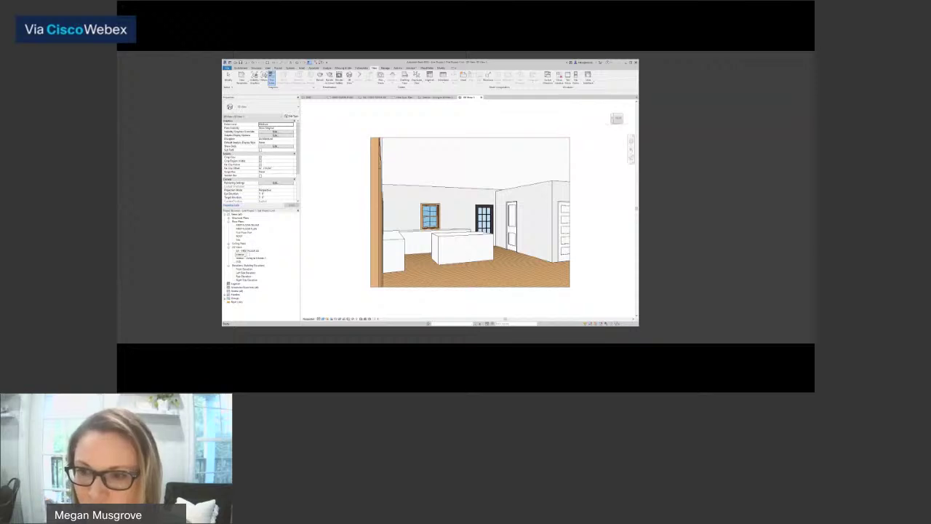
{"action": "type", "text": "erior - Living"}
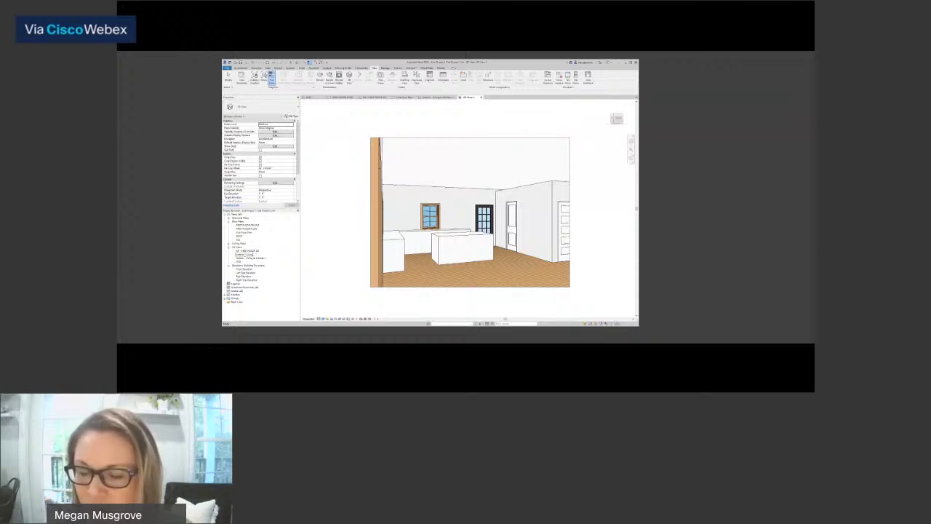
{"action": "type", "text": " to Kitchen 2"}
{"action": "key", "text": "Return"}
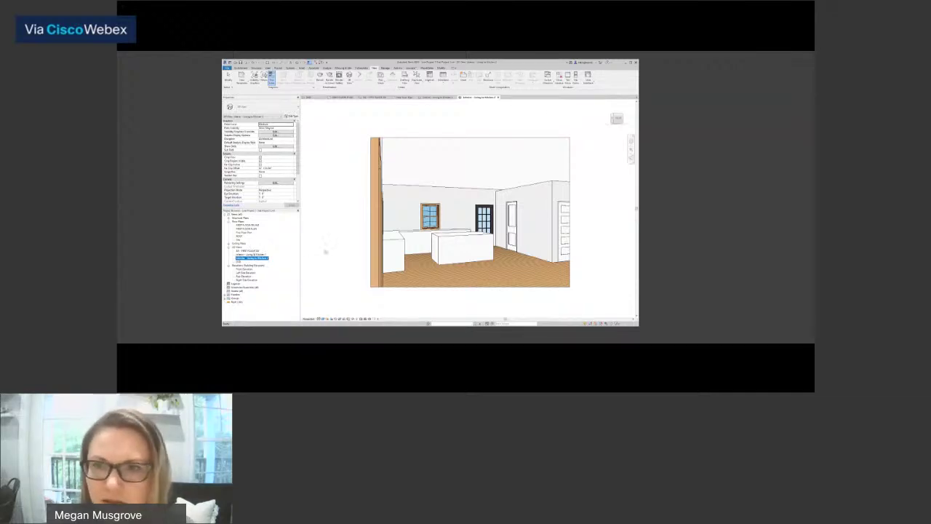
- In the first floor 3D view, set the level of the house's ceiling to FIRST FLOOR CEILING
{"action": "double_click", "coordinate": [245, 251]}
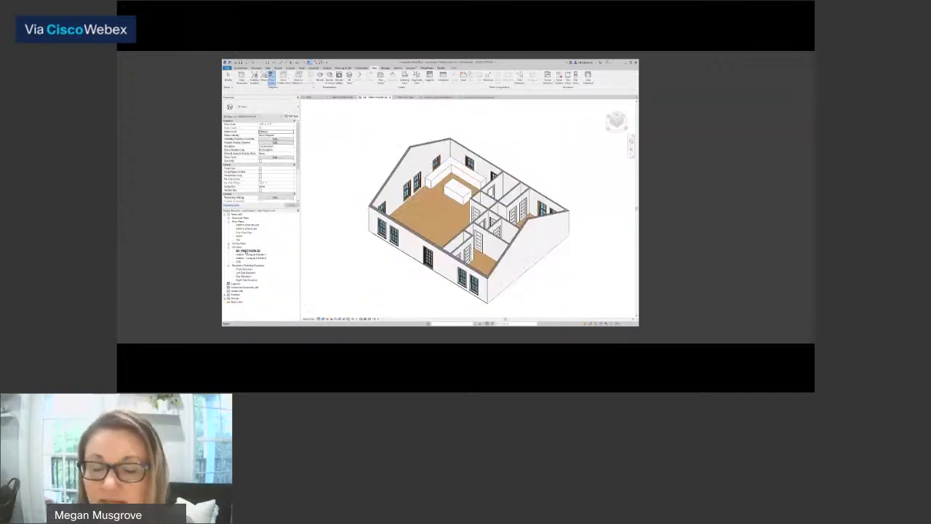
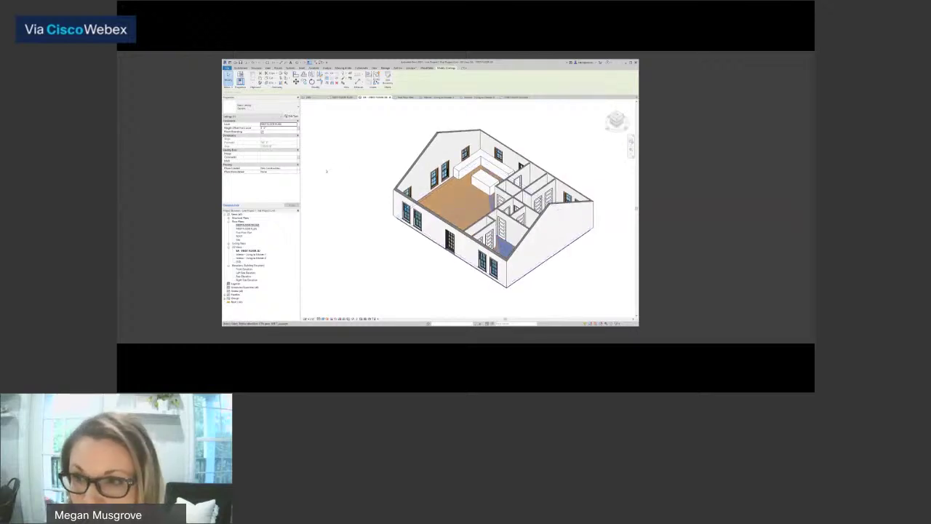
{"action": "left_click", "coordinate": [284, 125]}
{"action": "left_click", "coordinate": [294, 126]}
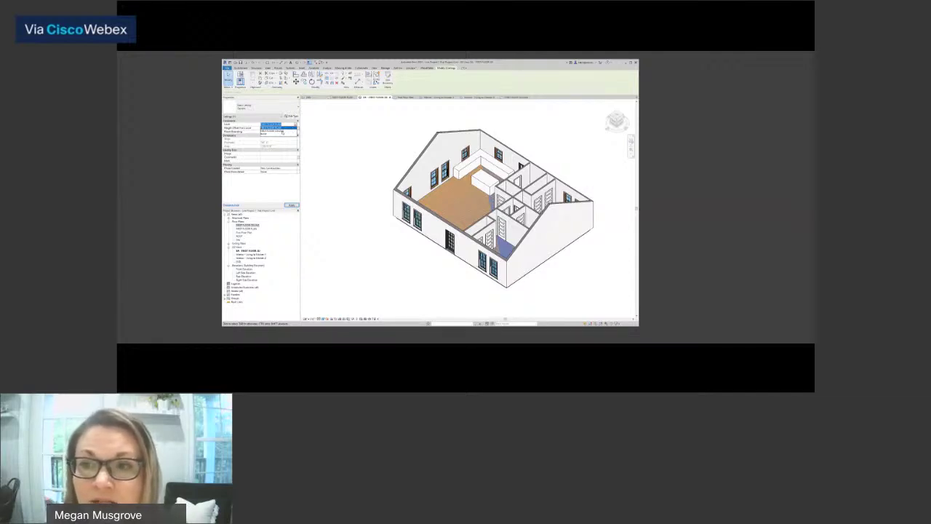
{"action": "left_click", "coordinate": [282, 132]}
{"action": "left_click", "coordinate": [290, 205]}
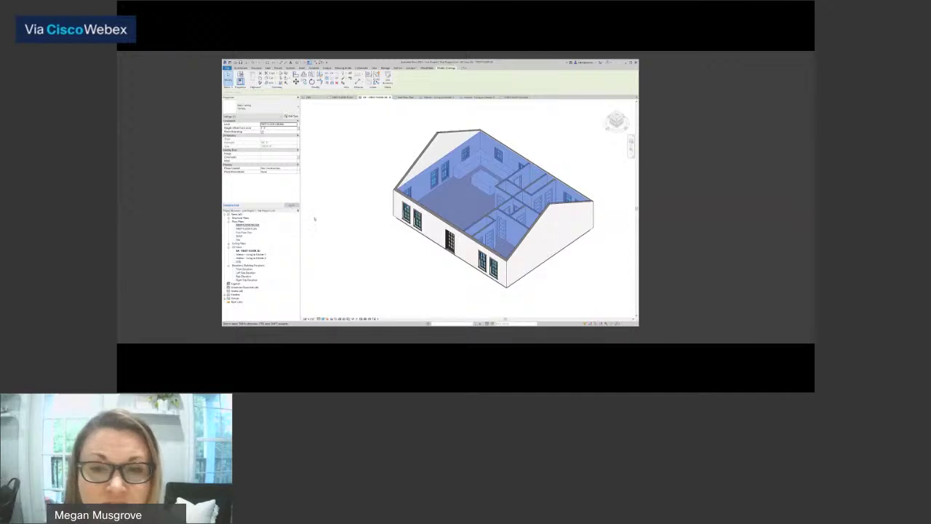
{"action": "left_click", "coordinate": [350, 222]}
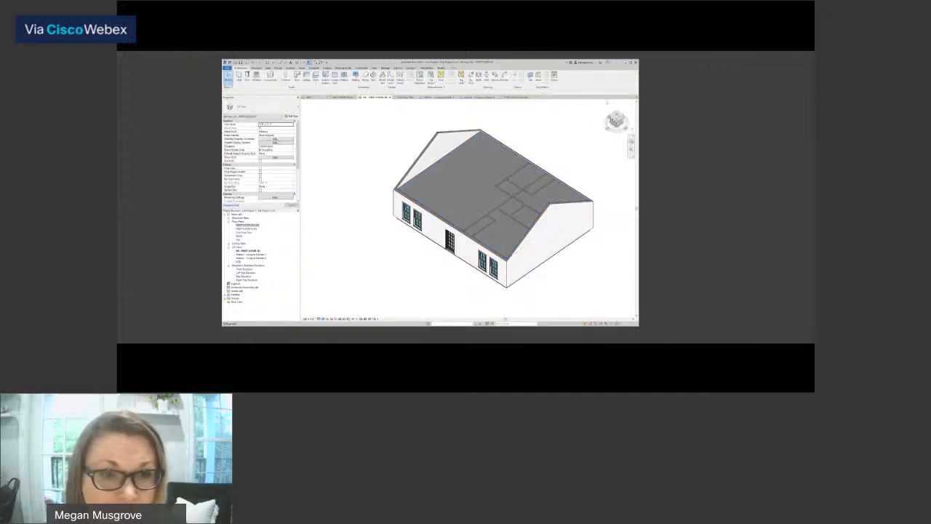
- Duplicate the first floor 3D view and rename the copy to mark it as the version with ceilings
{"action": "left_click", "coordinate": [611, 118]}
{"action": "middle_click_drag", "start_coordinate": [436, 193], "coordinate": [379, 206], "text": "shift"}
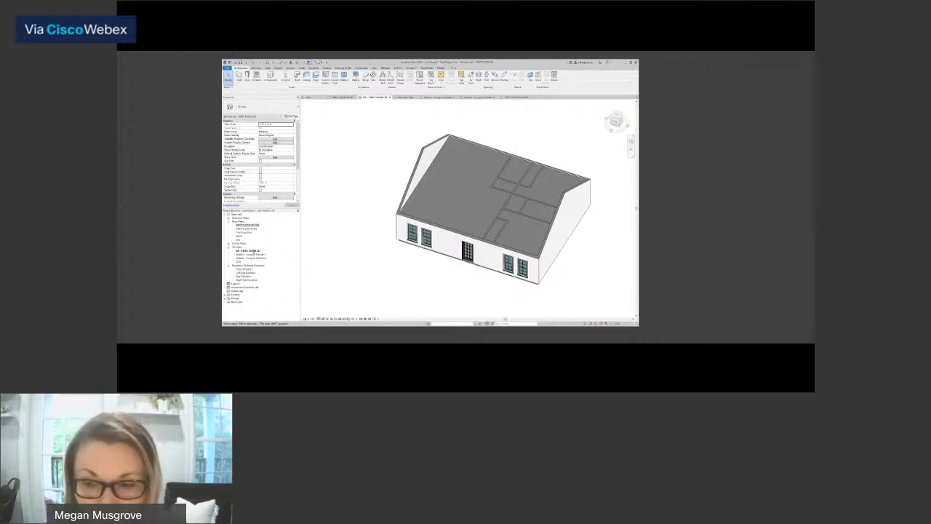
{"action": "right_click", "coordinate": [254, 251]}
{"action": "mouse_move", "coordinate": [269, 189]}
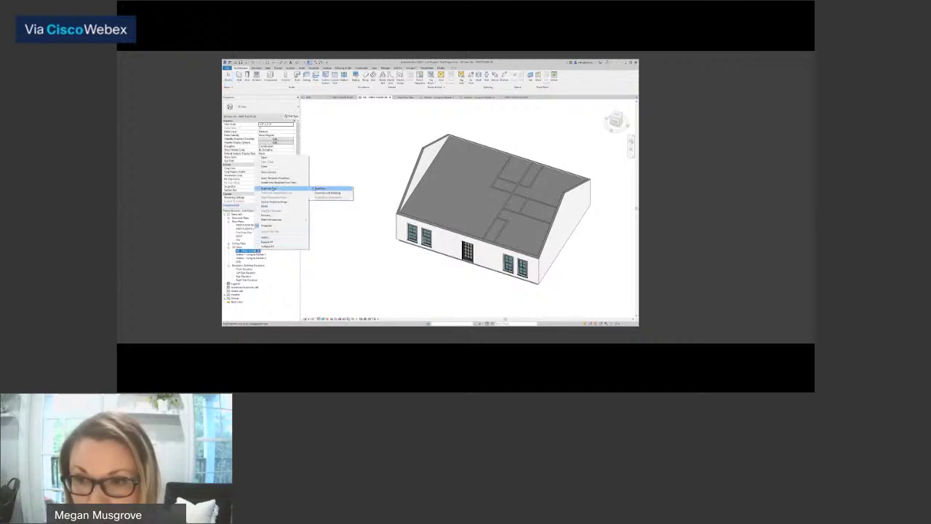
{"action": "left_click", "coordinate": [316, 188]}
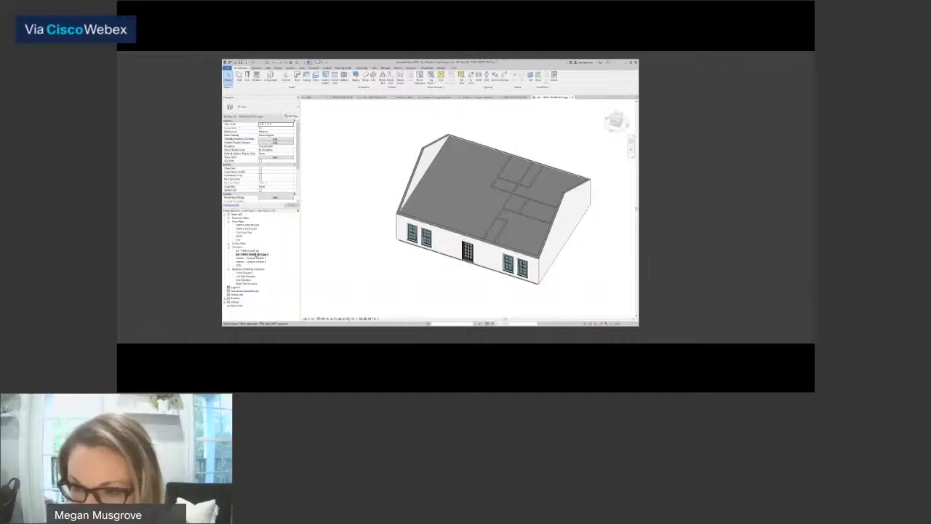
{"action": "left_click", "coordinate": [252, 254]}
{"action": "left_click", "coordinate": [256, 255]}
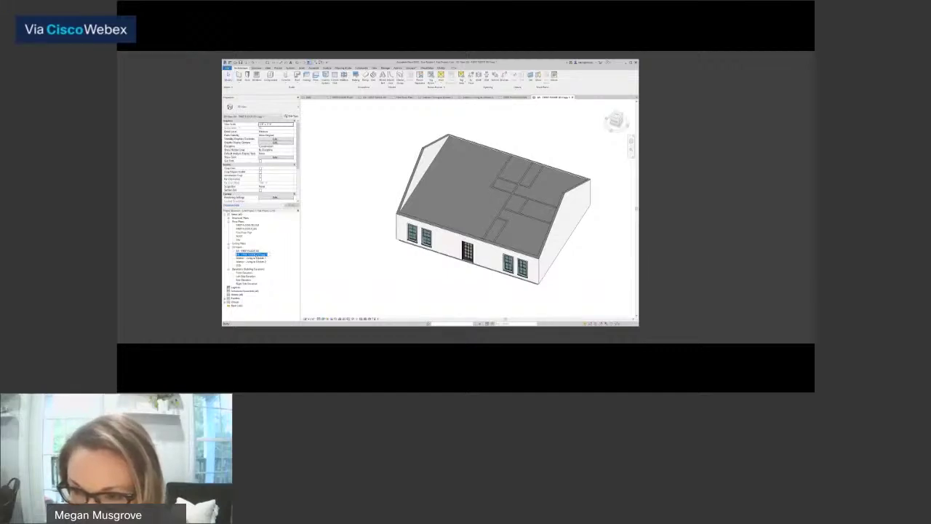
{"action": "left_click", "coordinate": [266, 255]}
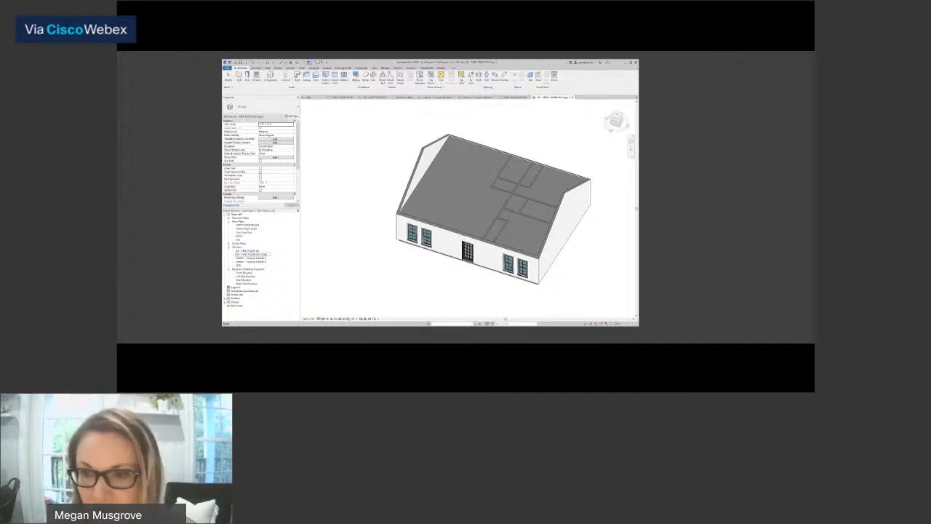
{"action": "key", "text": "Return"}
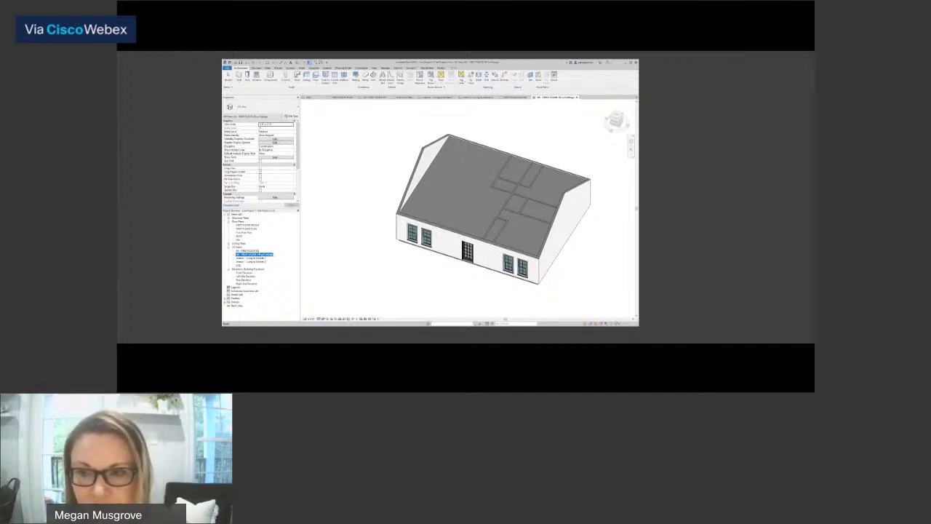
- Open the original first floor 3D view and hide the ceiling in it
{"action": "double_click", "coordinate": [254, 251]}
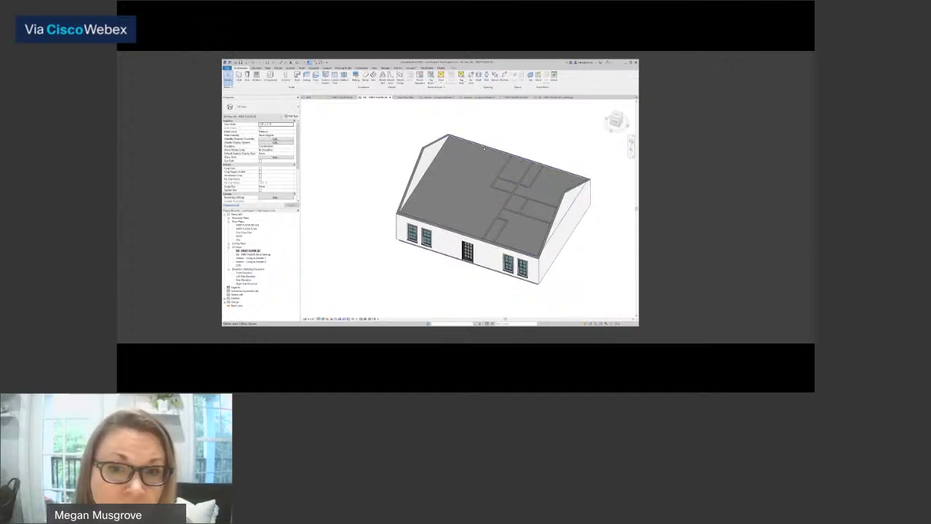
{"action": "right_click", "coordinate": [484, 149]}
{"action": "mouse_move", "coordinate": [509, 167]}
{"action": "left_click", "coordinate": [543, 168]}
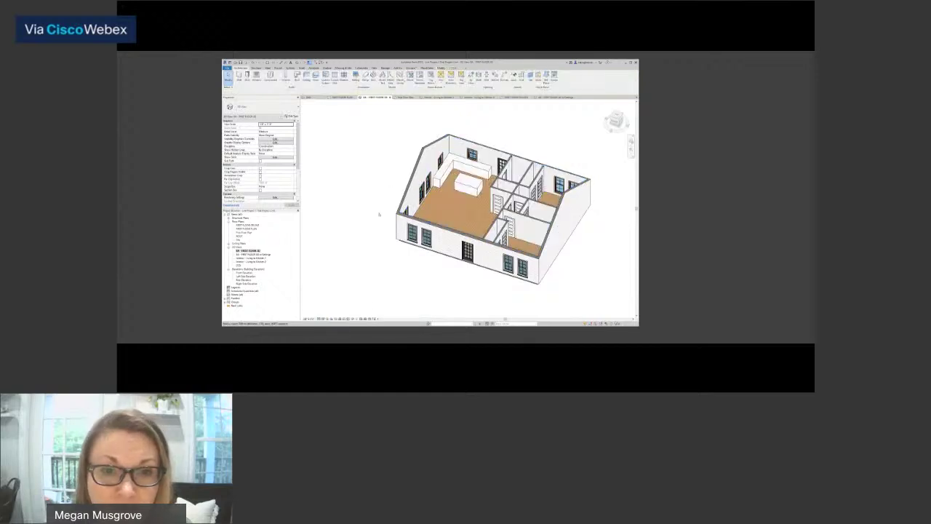
{"action": "left_click_drag", "start_coordinate": [618, 121], "coordinate": [610, 123]}
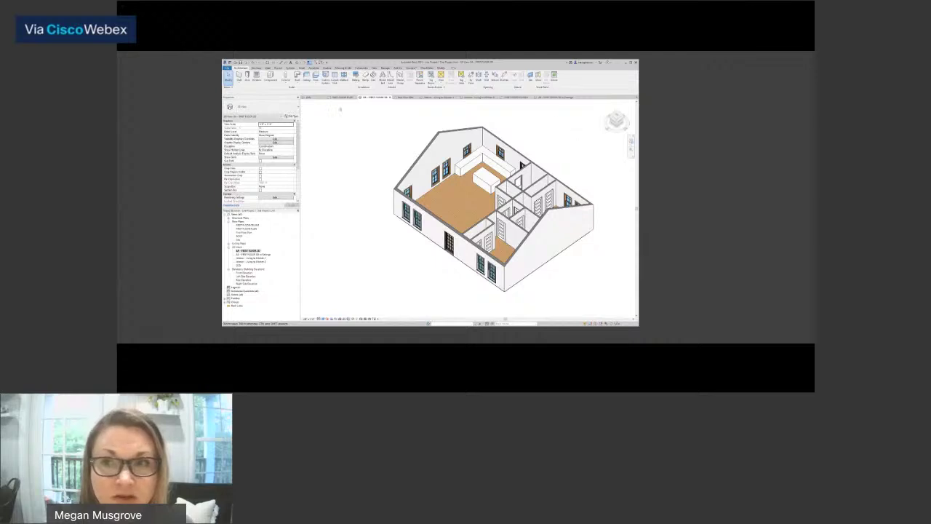
- Compare the whole-house 3D view, the first floor view with ceilings and the original first floor view from similar angles
{"action": "left_click", "coordinate": [297, 63]}
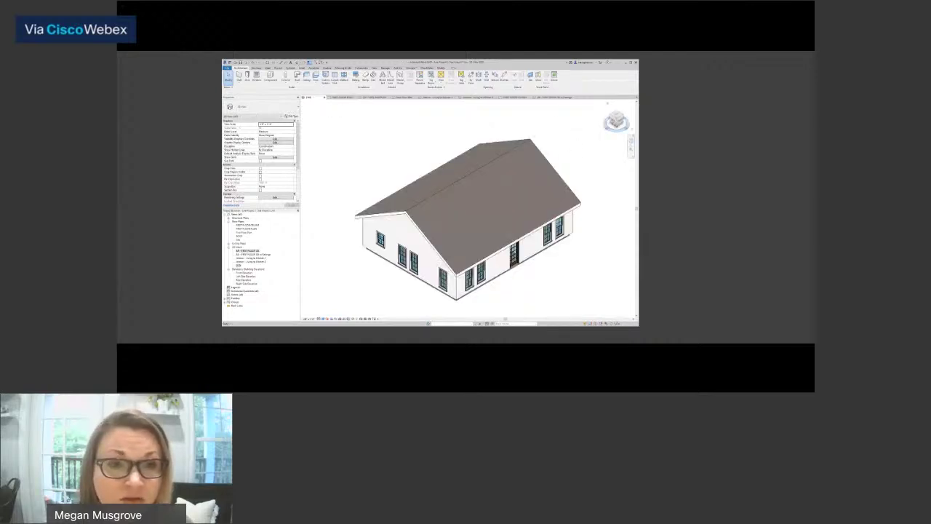
{"action": "middle_click_drag", "start_coordinate": [594, 126], "coordinate": [342, 216], "text": "shift"}
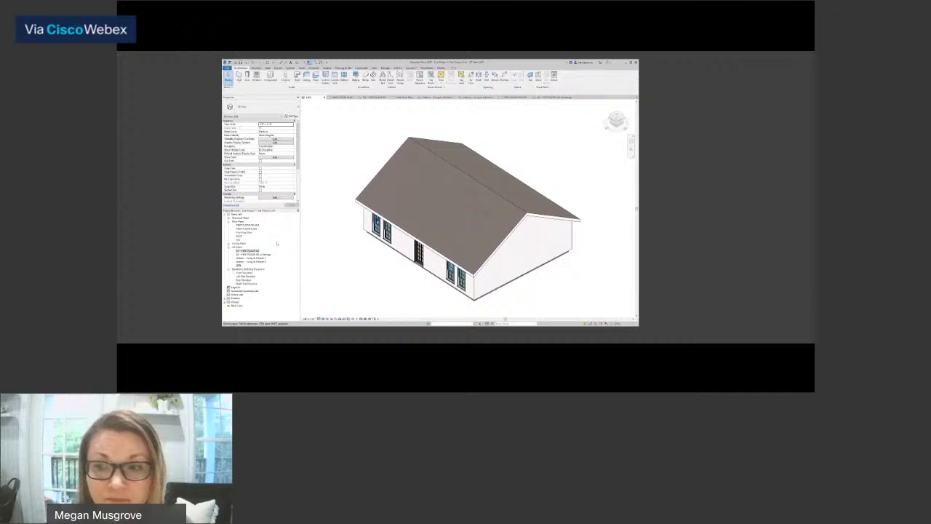
{"action": "double_click", "coordinate": [255, 254]}
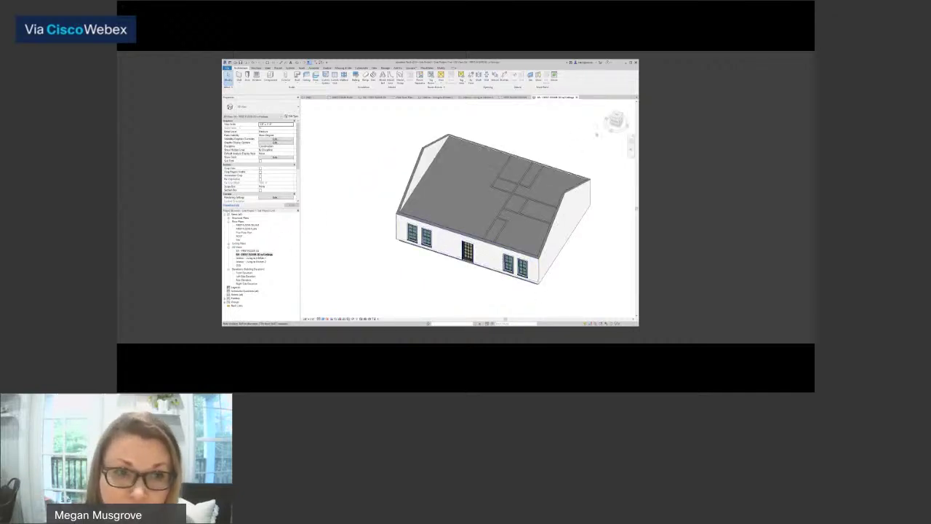
{"action": "mouse_move", "coordinate": [616, 124]}
{"action": "left_mouse_down"}
{"action": "mouse_move", "coordinate": [513, 115]}
{"action": "mouse_move", "coordinate": [630, 116]}
{"action": "left_mouse_up"}
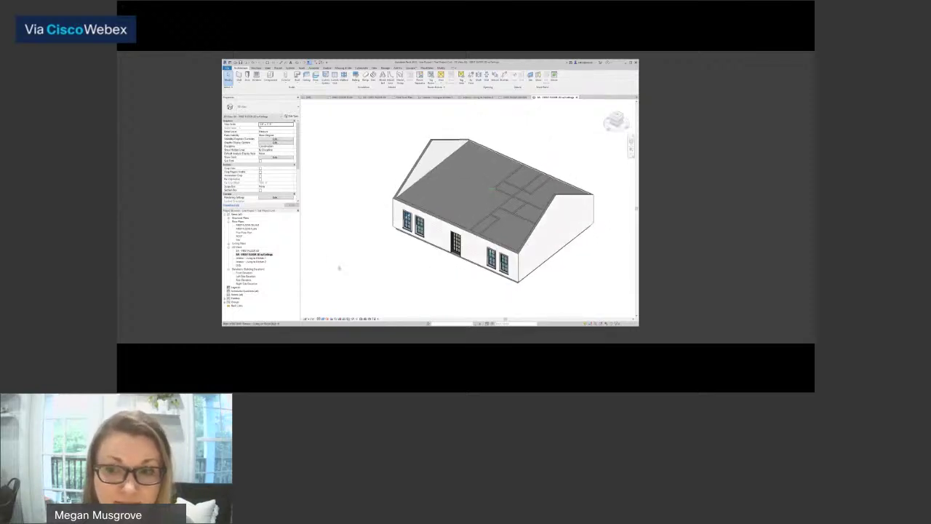
{"action": "double_click", "coordinate": [246, 251]}
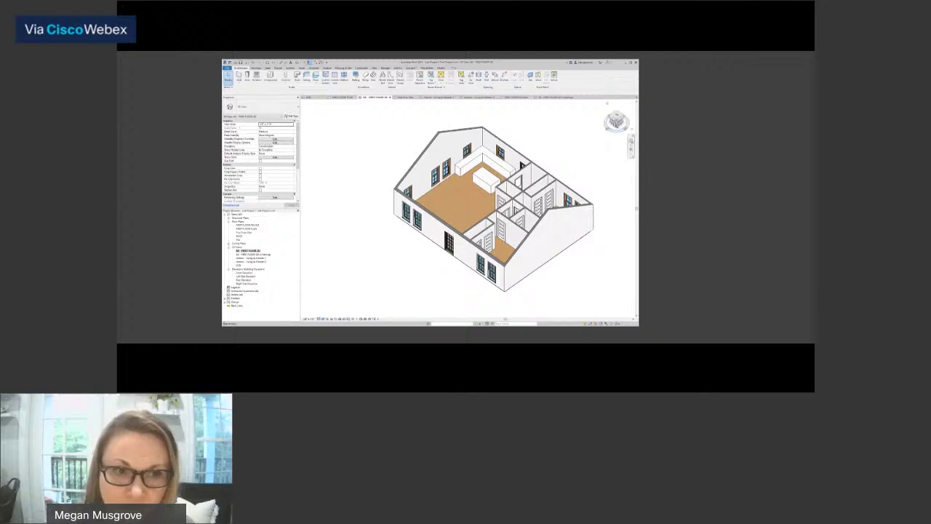
{"action": "mouse_move", "coordinate": [617, 123]}
{"action": "left_mouse_down"}
{"action": "mouse_move", "coordinate": [306, 123]}
{"action": "mouse_move", "coordinate": [613, 125]}
{"action": "left_mouse_up"}
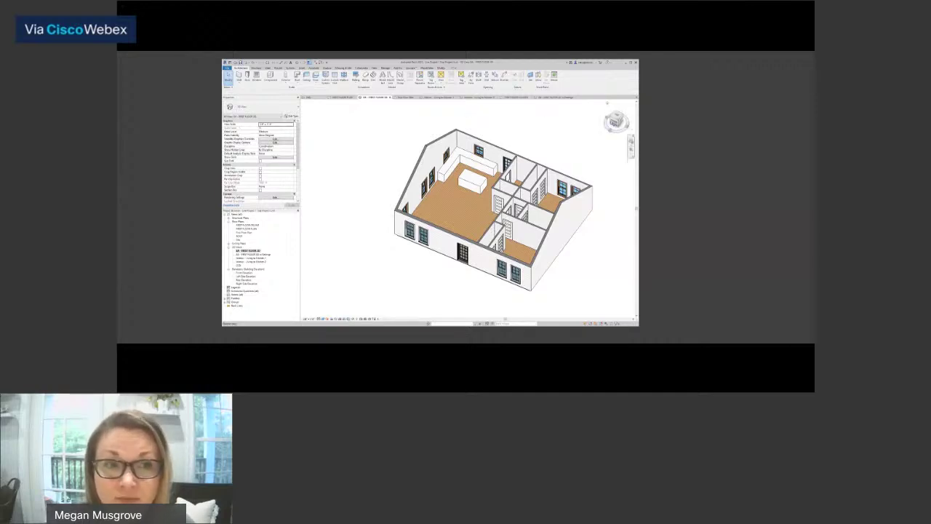
{"action": "left_click_drag", "start_coordinate": [614, 120], "coordinate": [610, 123]}
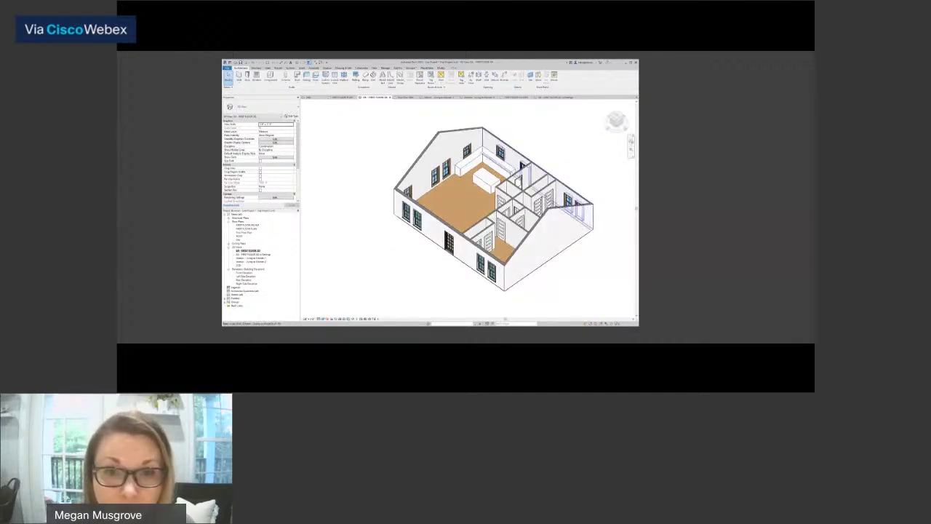
- Delete the window farther from the kitchen cabinets in the pair on the living area's side wall
{"action": "scroll", "coordinate": [467, 153], "scroll_direction": "up", "scroll_amount": 5}
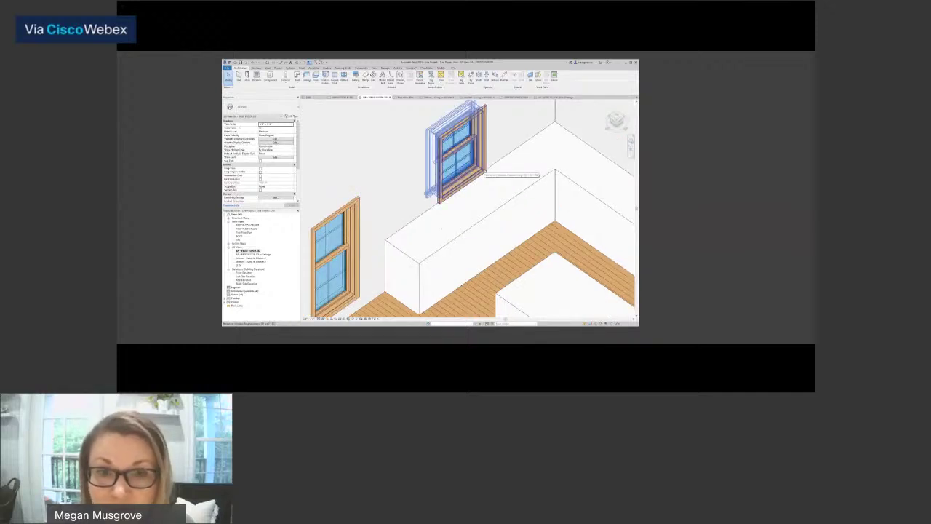
{"action": "scroll", "coordinate": [438, 204], "scroll_direction": "down", "scroll_amount": 3}
{"action": "middle_click_drag", "start_coordinate": [439, 204], "coordinate": [480, 130]}
{"action": "scroll", "coordinate": [358, 254], "scroll_direction": "up", "scroll_amount": 2}
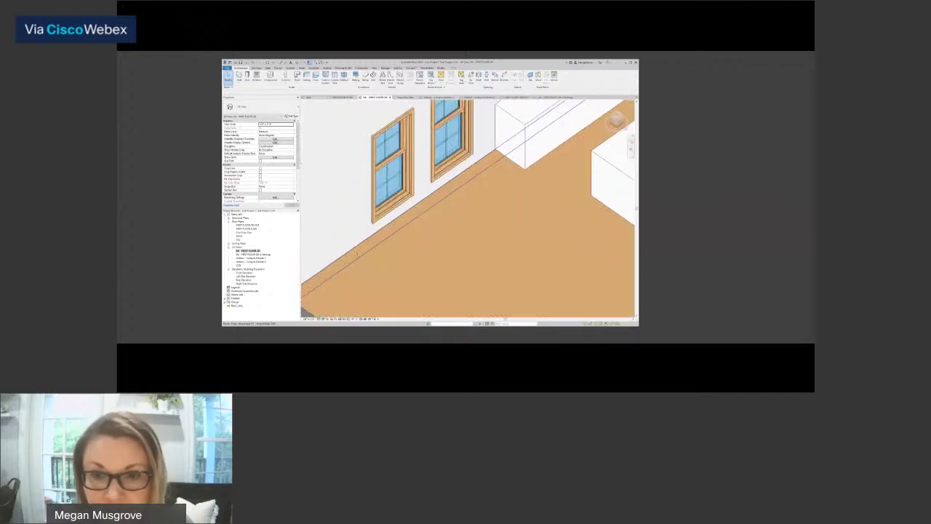
{"action": "left_click", "coordinate": [373, 222]}
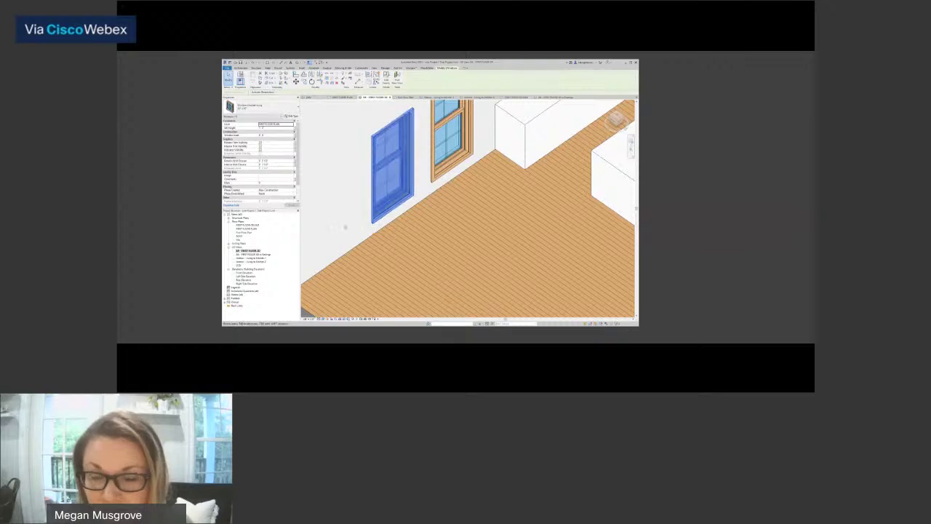
{"action": "scroll", "coordinate": [351, 241], "scroll_direction": "down", "scroll_amount": 5}
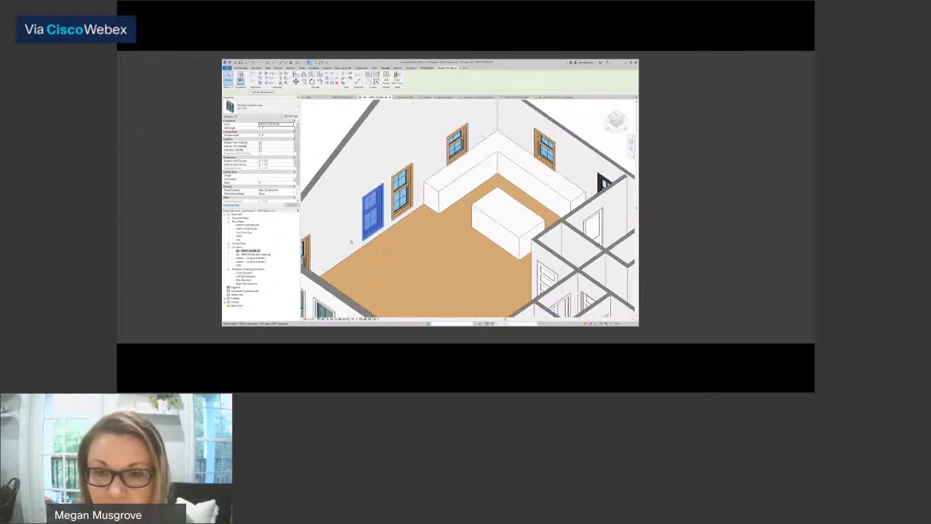
{"action": "middle_click_drag", "start_coordinate": [351, 242], "coordinate": [400, 224], "text": "shift"}
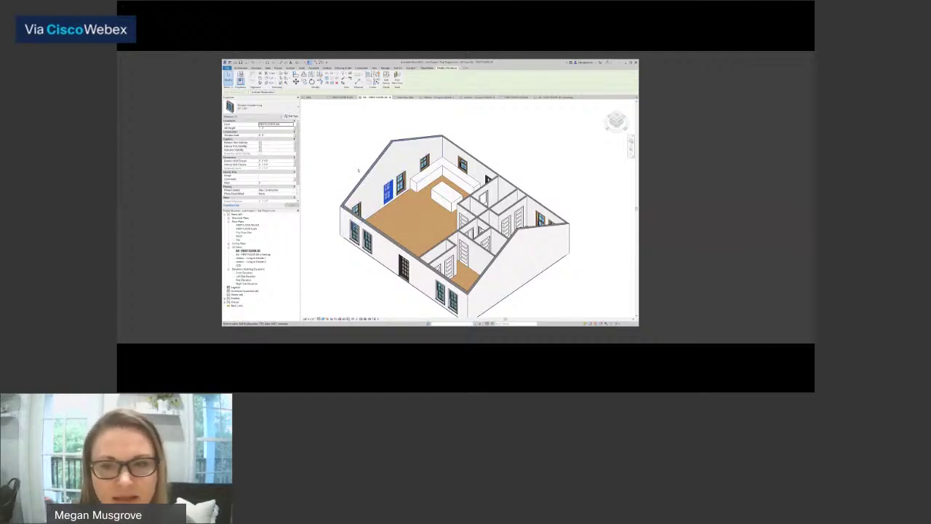
{"action": "key", "text": "Escape"}
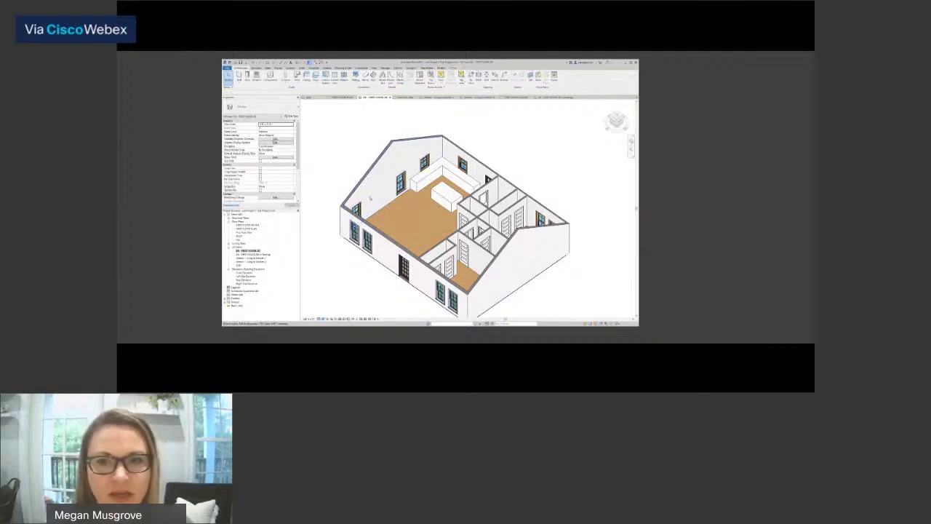
- Check the side wall in the first floor plan and left side elevation, undo the window deletion, and return to the first floor 3D view
{"action": "left_click", "coordinate": [342, 96]}
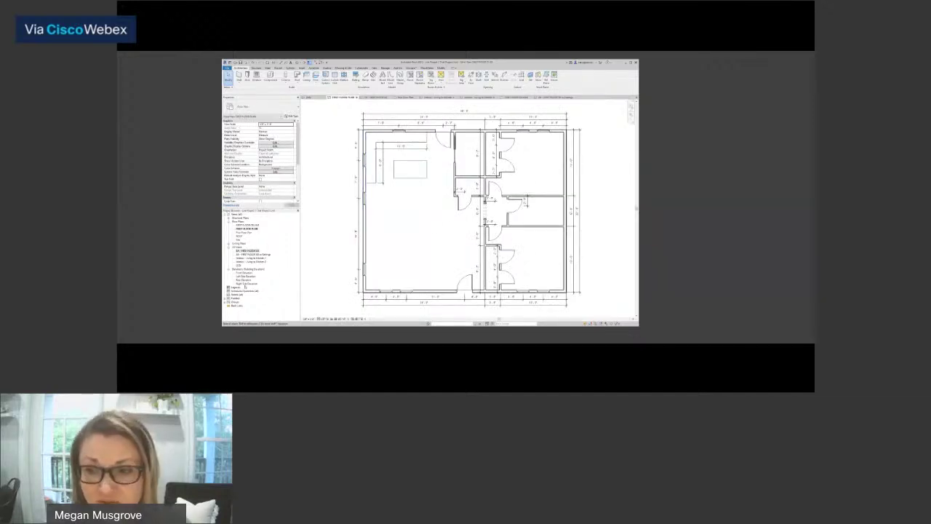
{"action": "double_click", "coordinate": [246, 276]}
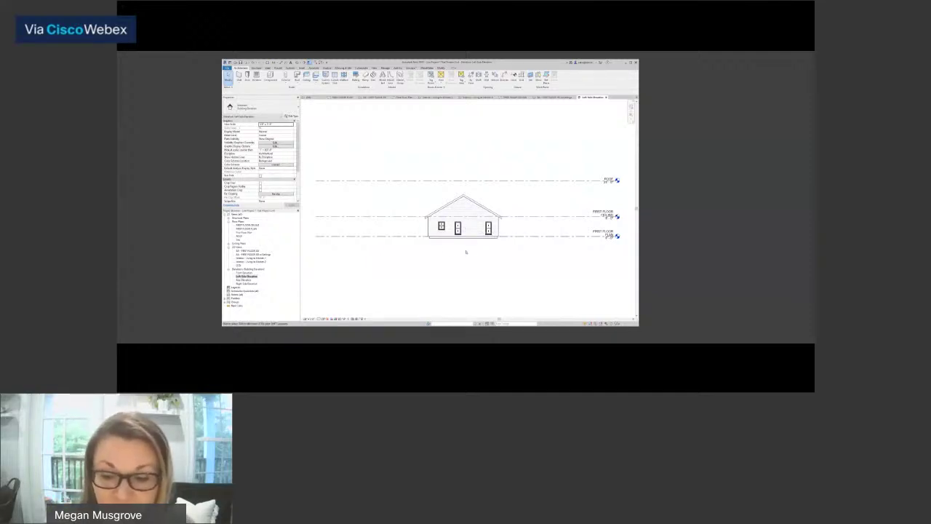
{"action": "key", "text": "ctrl+z"}
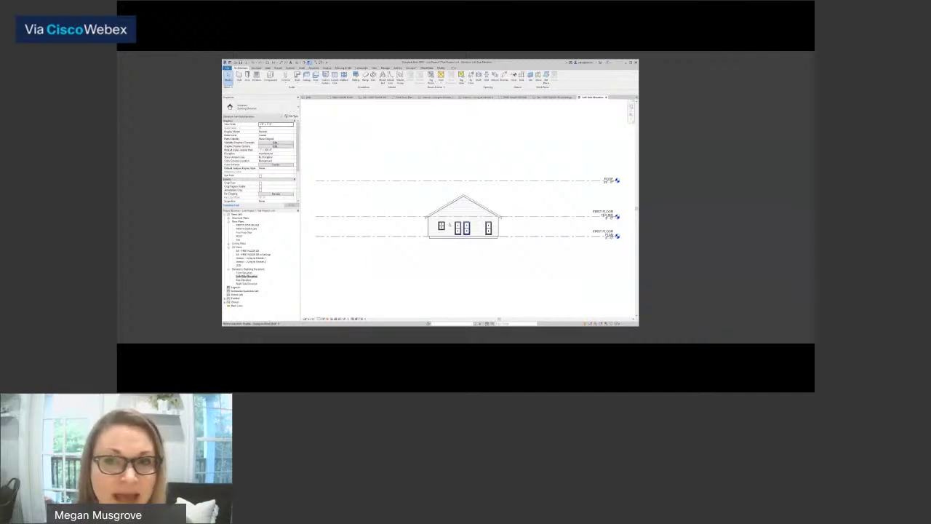
{"action": "left_click", "coordinate": [375, 97]}
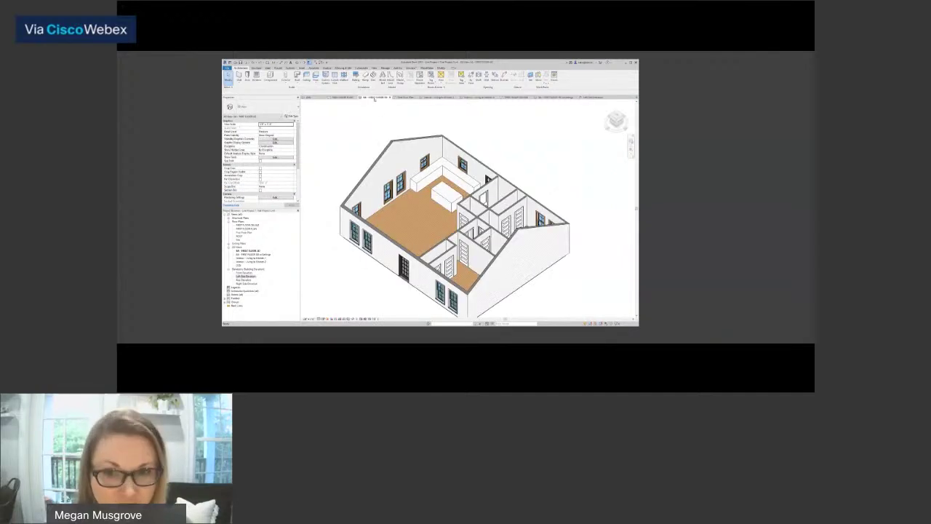
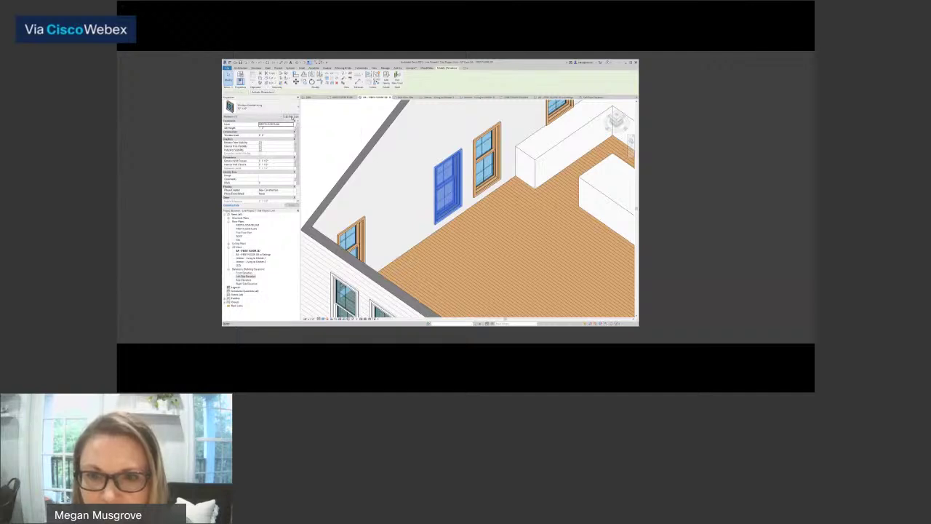
- Set the interior frame material of the selected living area window's type to Sash
{"action": "left_click", "coordinate": [292, 117]}
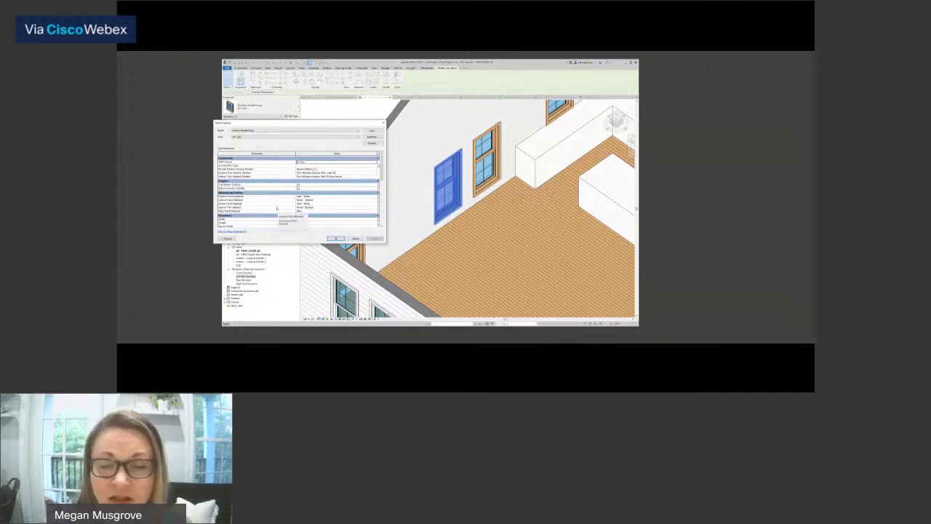
{"action": "left_click", "coordinate": [319, 201]}
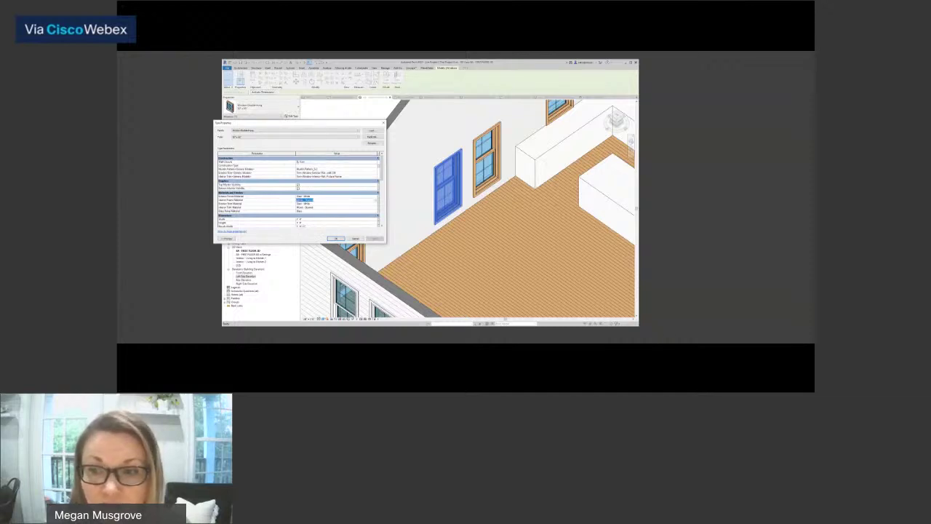
{"action": "left_click", "coordinate": [377, 201]}
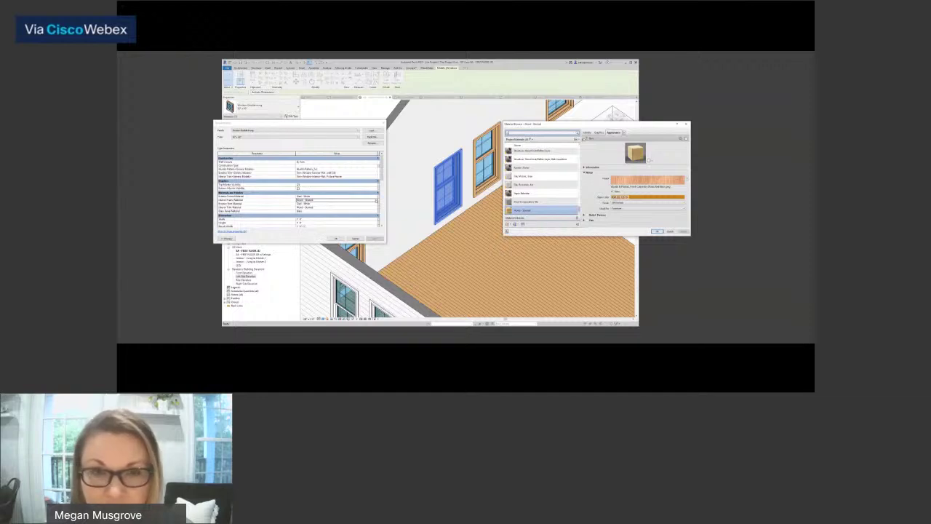
{"action": "type", "text": "black"}
{"action": "left_click", "coordinate": [518, 158]}
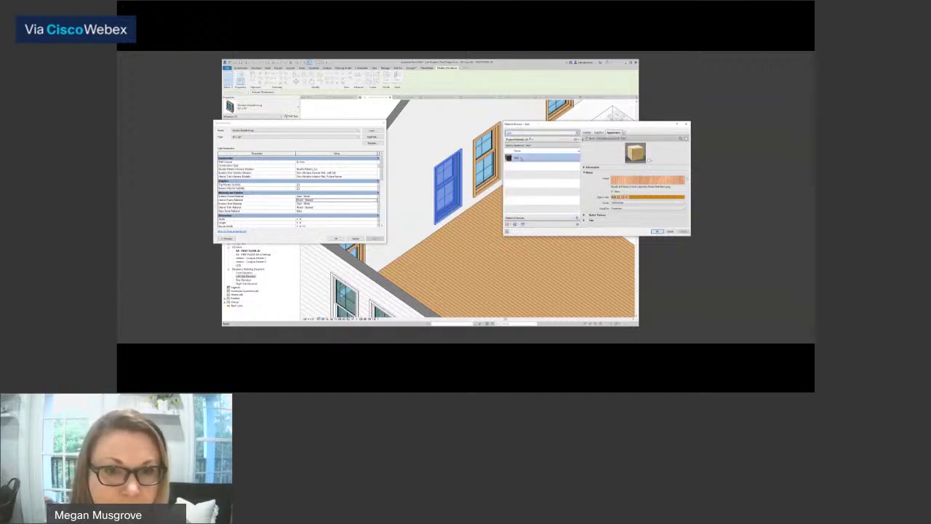
{"action": "left_click", "coordinate": [657, 231]}
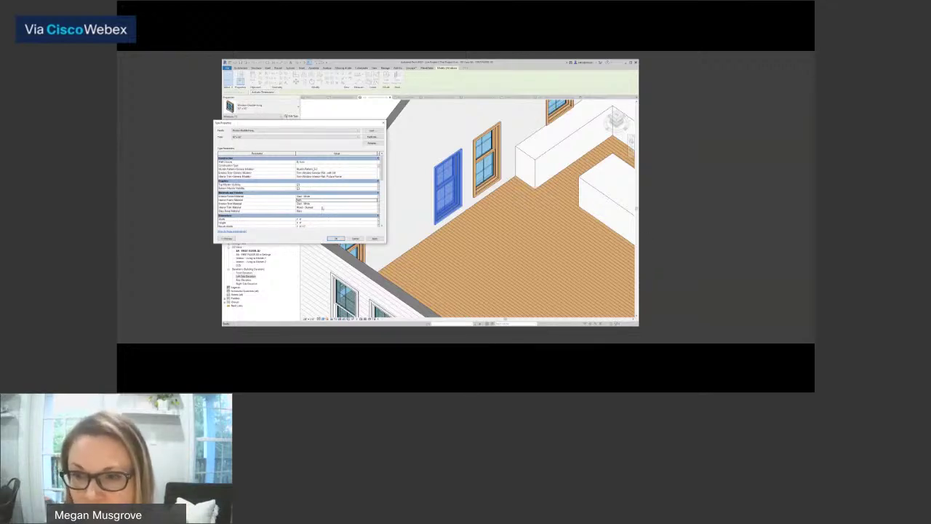
- Set the same window type's interior trim material to Clad - White and apply the type changes
{"action": "left_click", "coordinate": [322, 208]}
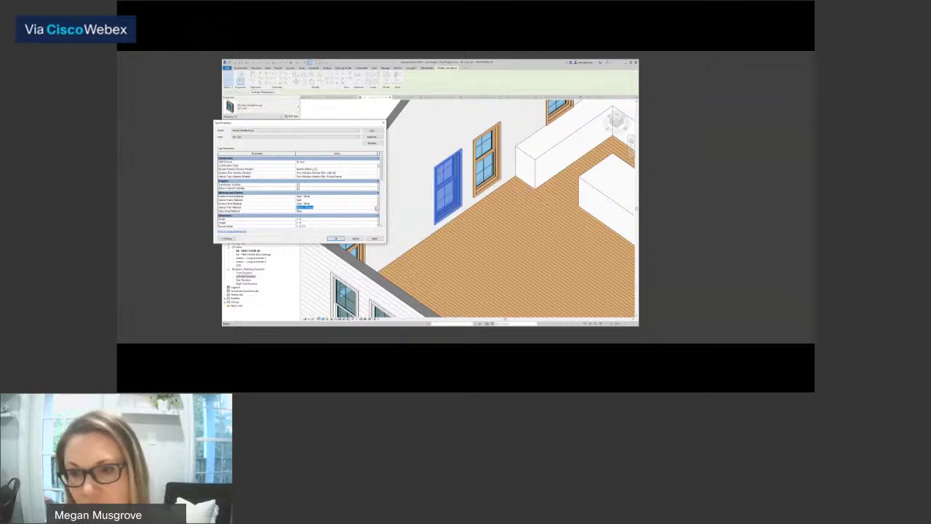
{"action": "left_click", "coordinate": [375, 209]}
{"action": "type", "text": "wh"}
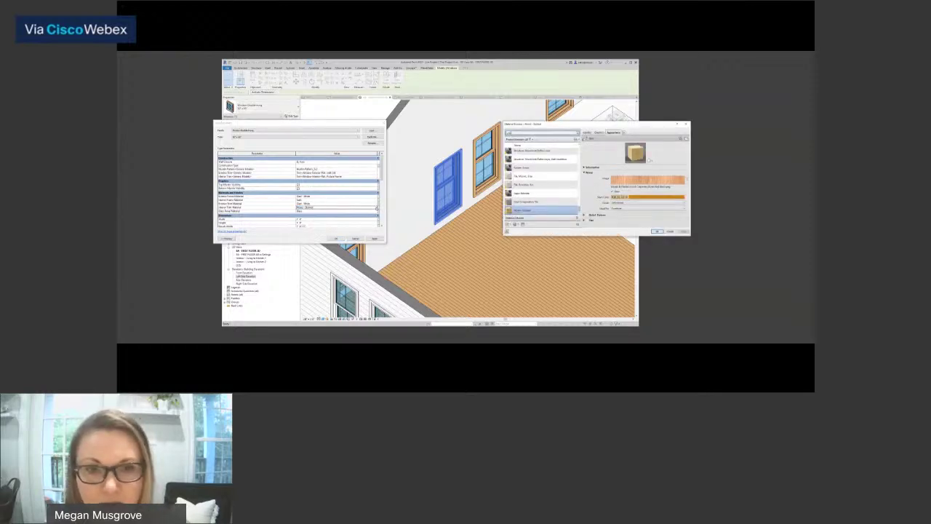
{"action": "type", "text": "ite"}
{"action": "left_click", "coordinate": [528, 175]}
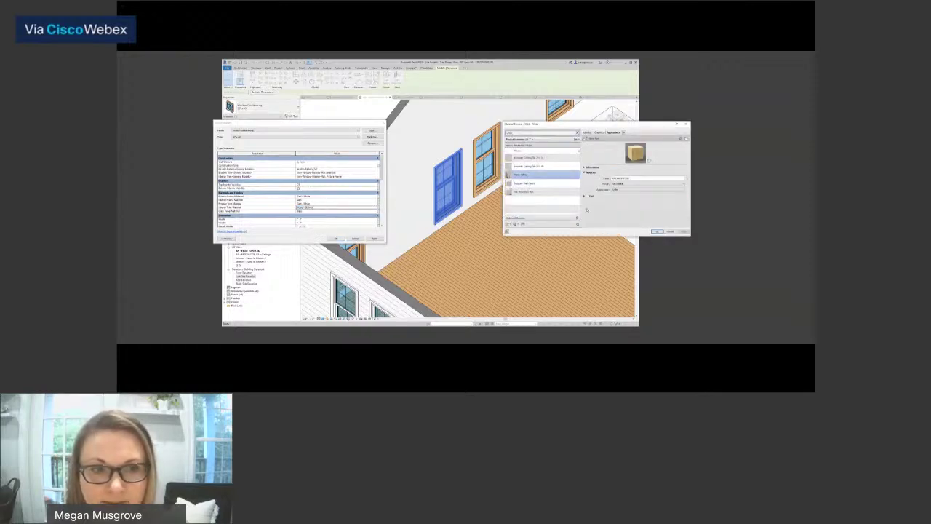
{"action": "left_click", "coordinate": [658, 233]}
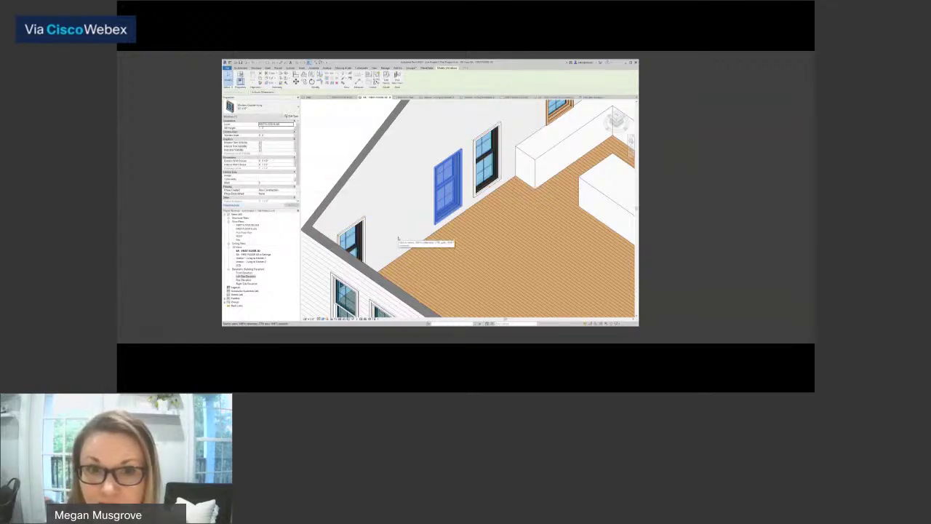
- Examine the interior frames and trim of the paired living area windows up close and from farther away
{"action": "scroll", "coordinate": [398, 238], "scroll_direction": "down", "scroll_amount": 3}
{"action": "scroll", "coordinate": [398, 238], "scroll_direction": "down", "scroll_amount": 2}
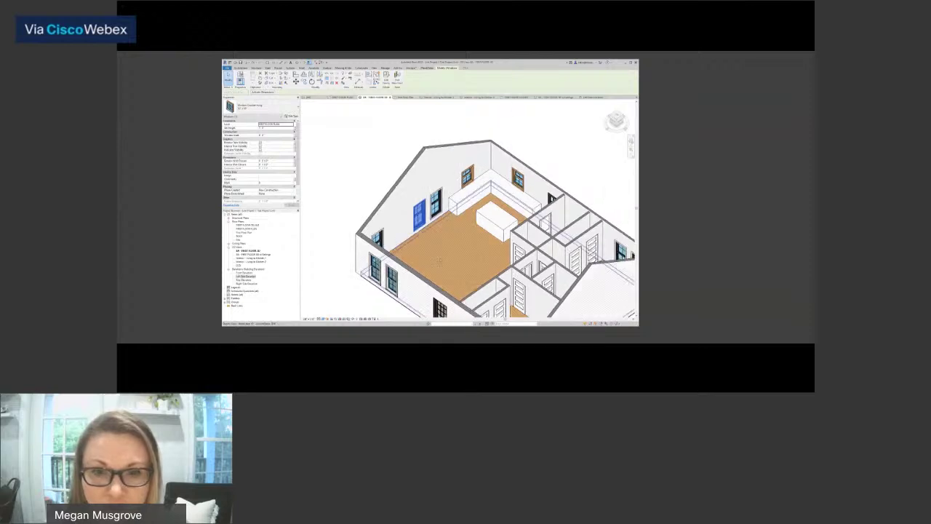
{"action": "scroll", "coordinate": [437, 226], "scroll_direction": "up", "scroll_amount": 5}
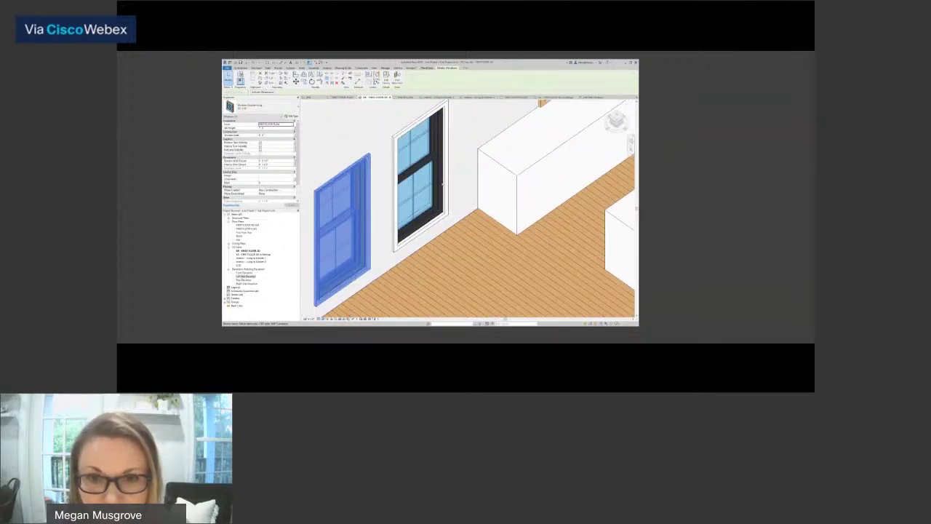
{"action": "left_click", "coordinate": [442, 183], "text": "ctrl"}
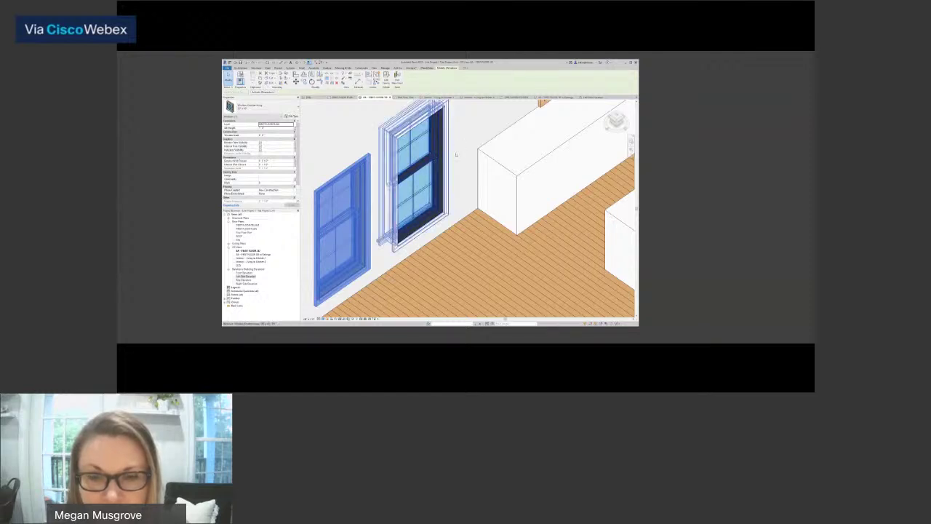
{"action": "scroll", "coordinate": [467, 162], "scroll_direction": "down", "scroll_amount": 3}
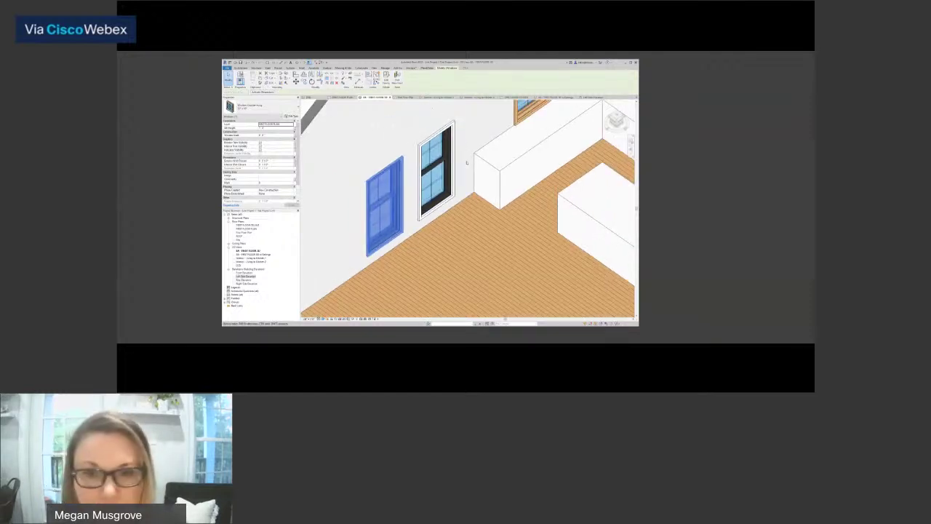
{"action": "scroll", "coordinate": [467, 162], "scroll_direction": "down", "scroll_amount": 4}
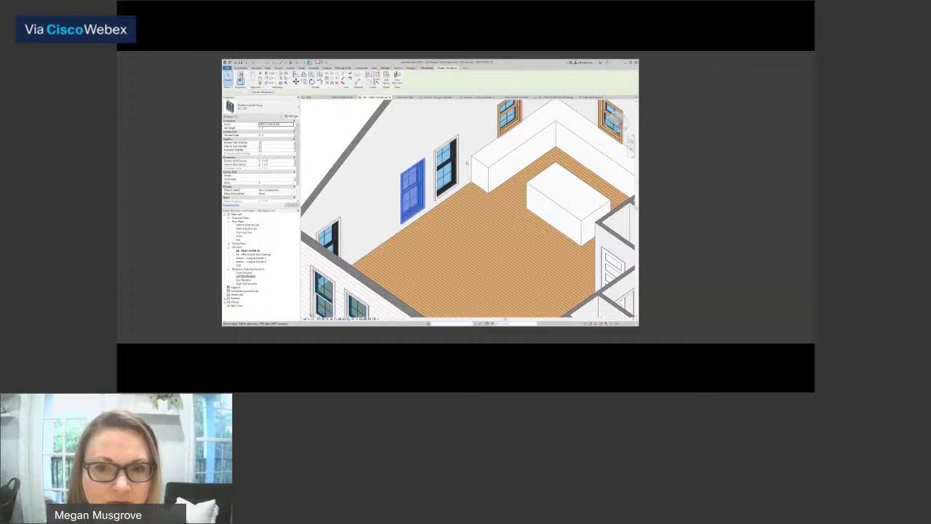
{"action": "left_click", "coordinate": [448, 166]}
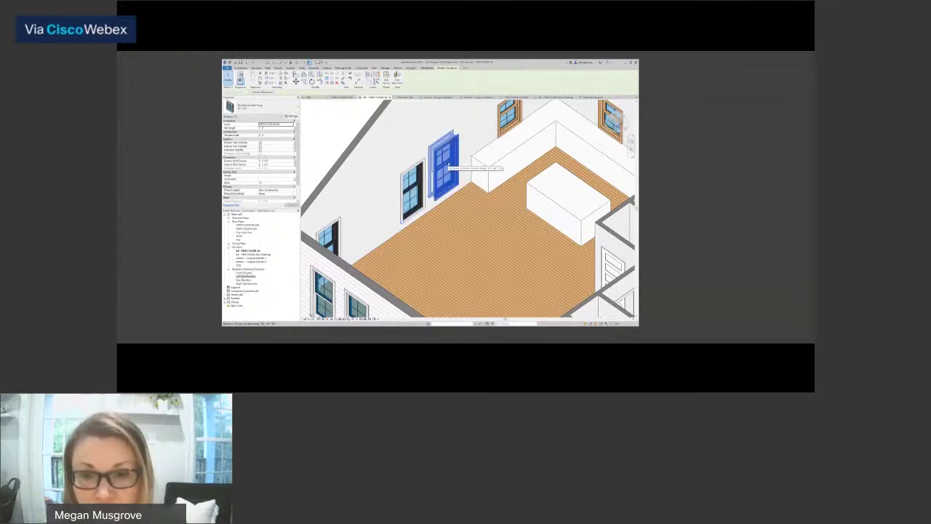
{"action": "scroll", "coordinate": [415, 193], "scroll_direction": "up", "scroll_amount": 5}
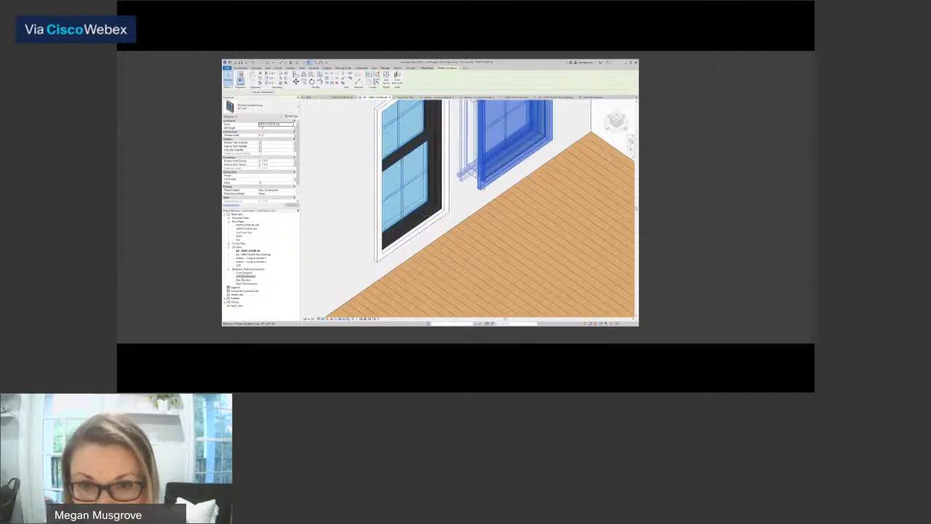
{"action": "scroll", "coordinate": [420, 203], "scroll_direction": "down", "scroll_amount": 5}
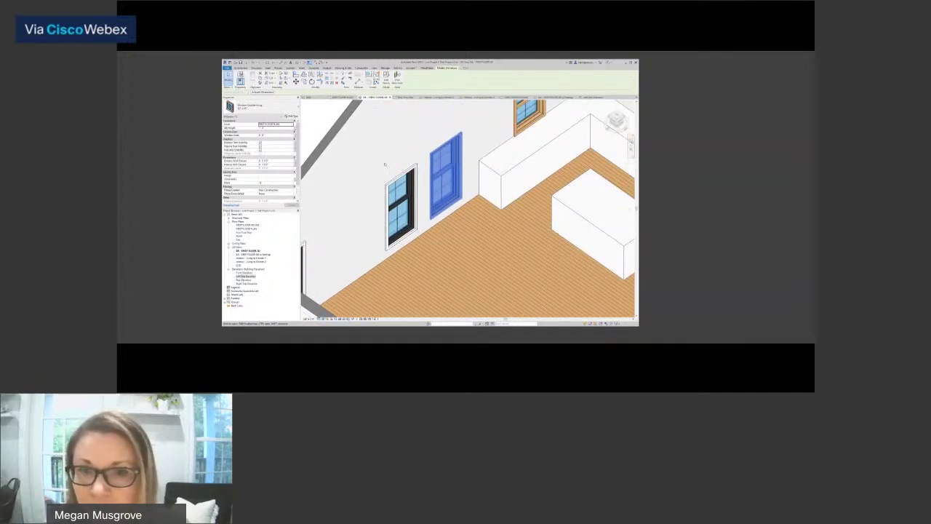
{"action": "scroll", "coordinate": [386, 165], "scroll_direction": "down", "scroll_amount": 3}
- Set the exterior frame material of the tall double-hung window type to Sash, viewing the house from outside
{"action": "middle_click_drag", "start_coordinate": [386, 165], "coordinate": [545, 198], "text": "shift"}
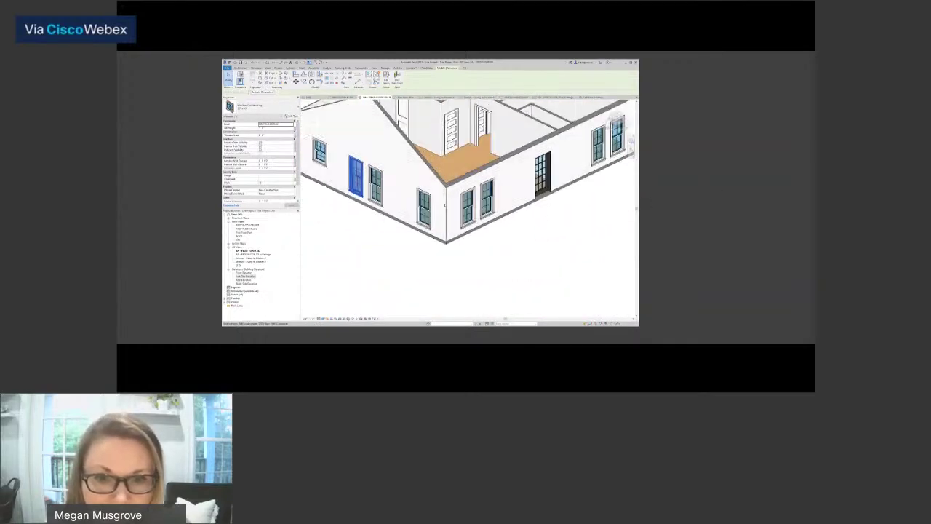
{"action": "scroll", "coordinate": [509, 200], "scroll_direction": "up", "scroll_amount": 2}
{"action": "scroll", "coordinate": [461, 183], "scroll_direction": "up", "scroll_amount": 3}
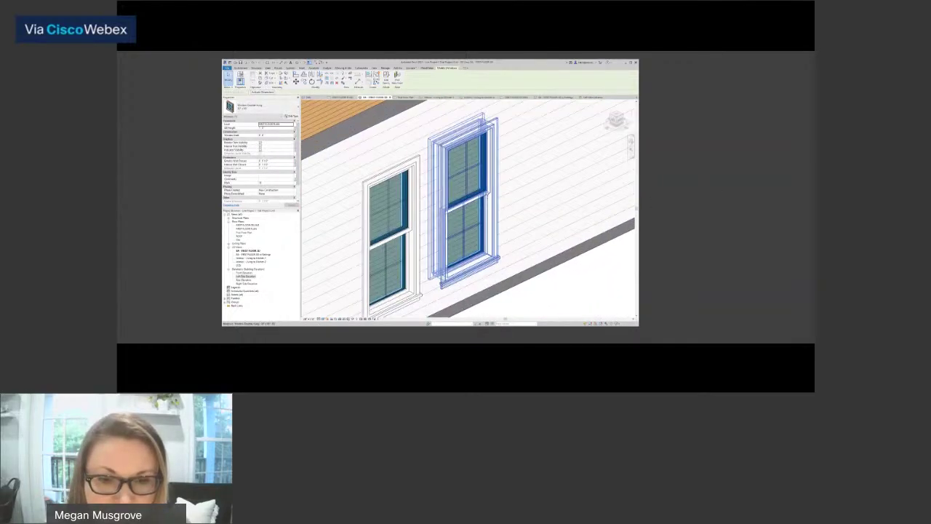
{"action": "scroll", "coordinate": [497, 219], "scroll_direction": "down", "scroll_amount": 3}
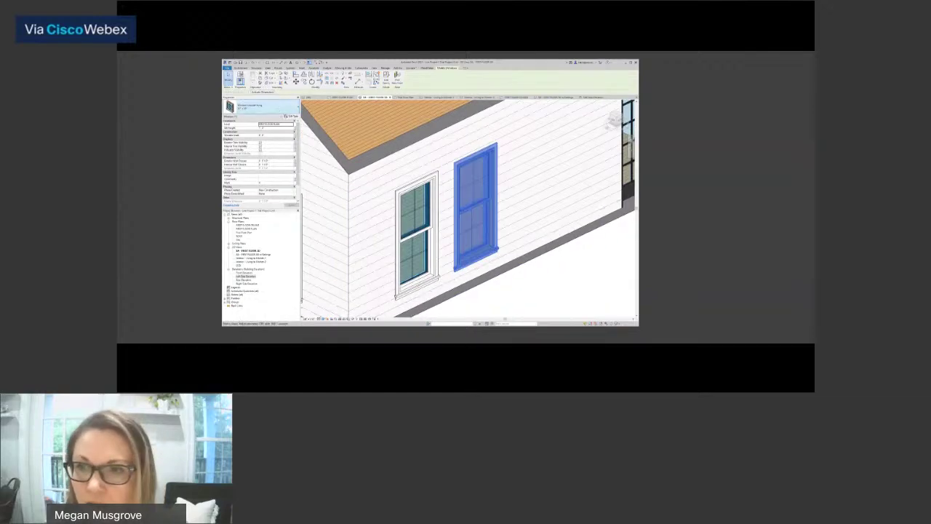
{"action": "left_click", "coordinate": [291, 116]}
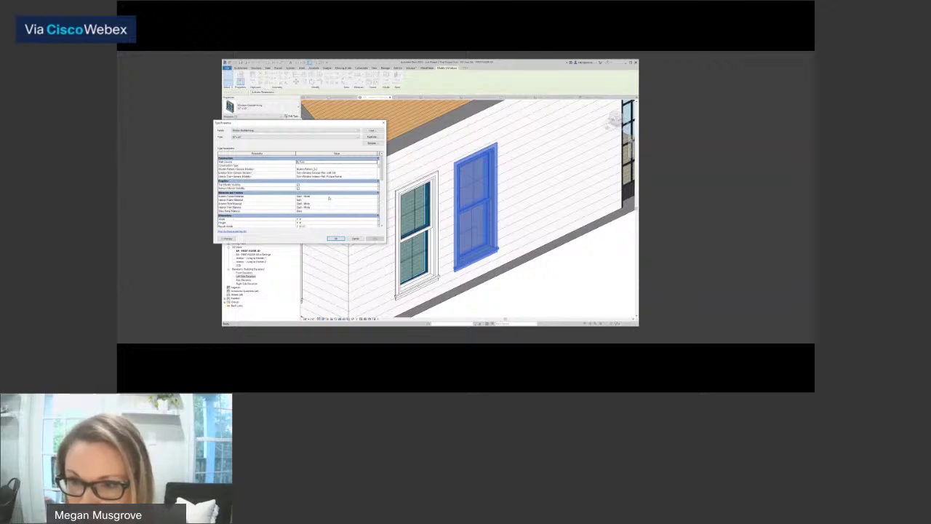
{"action": "left_click", "coordinate": [329, 197]}
{"action": "left_click", "coordinate": [376, 198]}
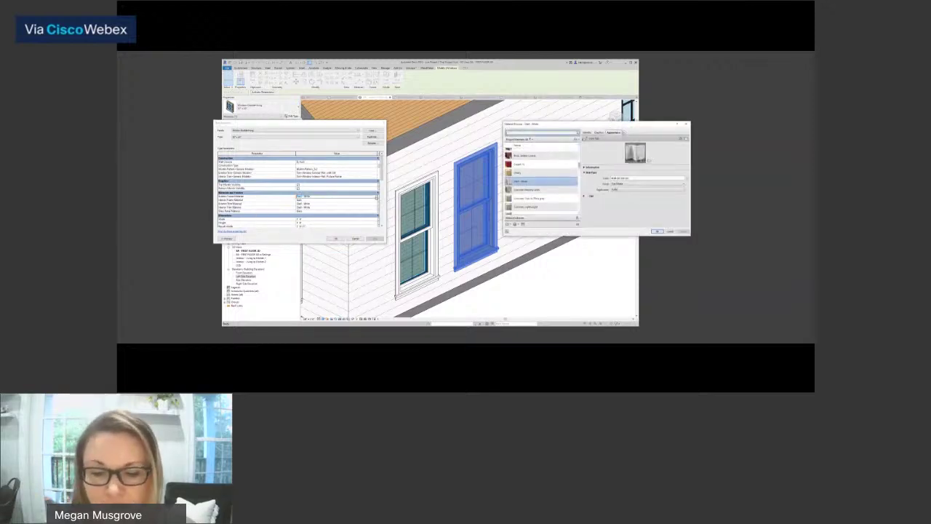
{"action": "type", "text": "sash"}
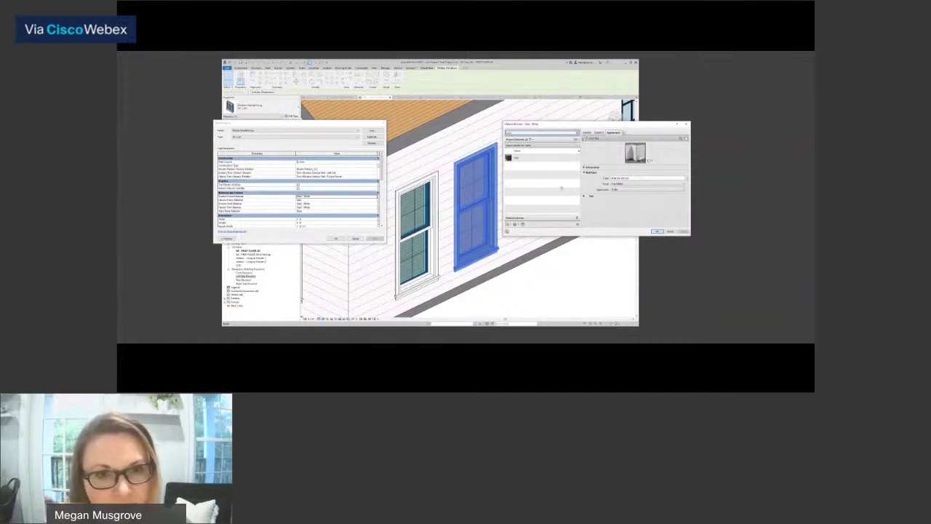
{"action": "left_click", "coordinate": [531, 159]}
{"action": "left_click", "coordinate": [657, 232]}
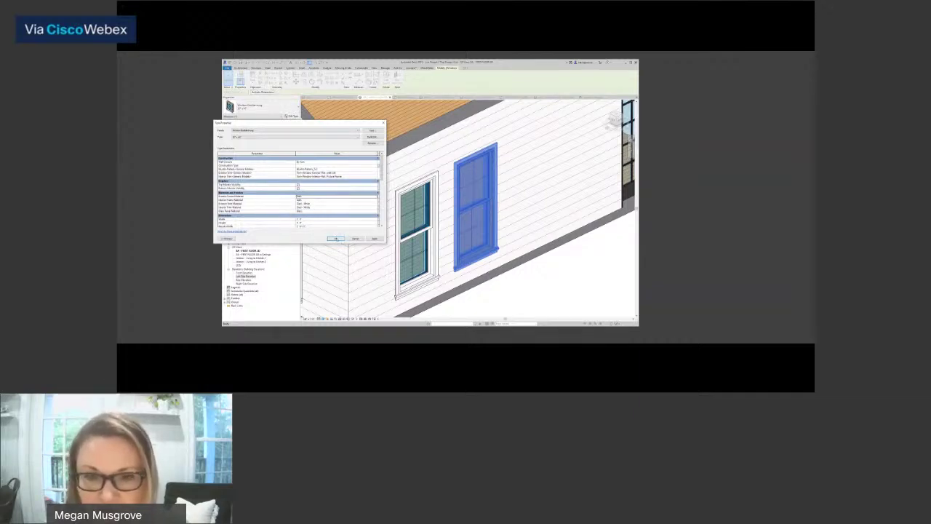
{"action": "left_click", "coordinate": [547, 306]}
- Set the exterior frame material of the small gable-wall window's type, near the house corner, to Sash
{"action": "scroll", "coordinate": [529, 277], "scroll_direction": "down", "scroll_amount": 4}
{"action": "middle_click_drag", "start_coordinate": [529, 277], "coordinate": [536, 254]}
{"action": "scroll", "coordinate": [536, 254], "scroll_direction": "down", "scroll_amount": 5}
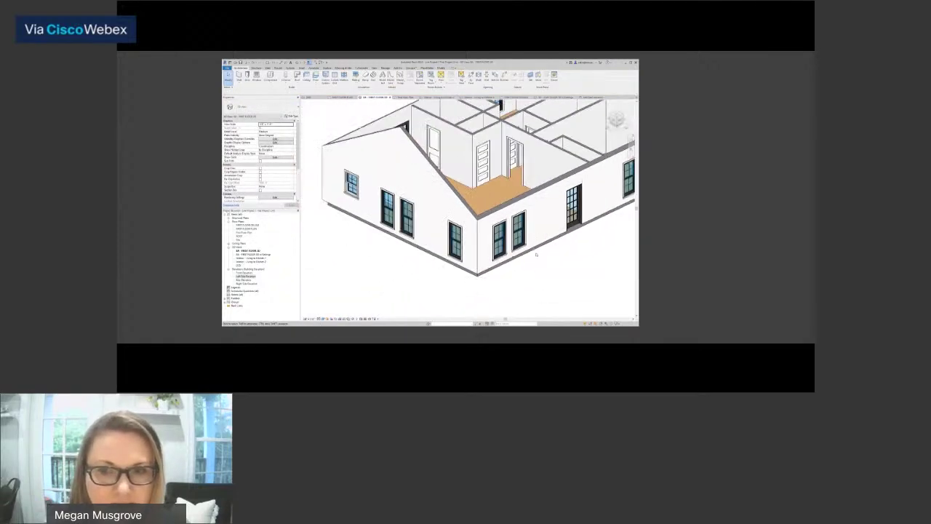
{"action": "scroll", "coordinate": [439, 209], "scroll_direction": "down", "scroll_amount": 3}
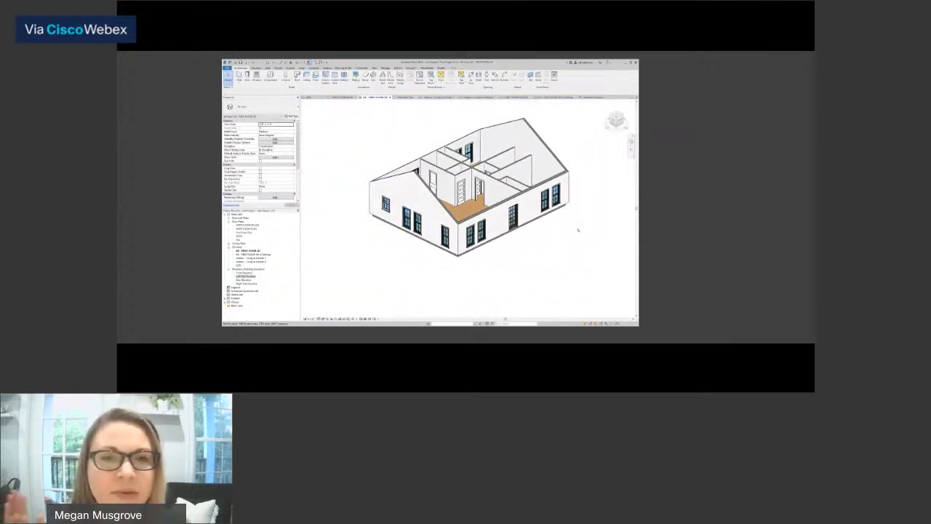
{"action": "middle_click_drag", "start_coordinate": [305, 118], "coordinate": [372, 135], "text": "shift"}
{"action": "middle_click_drag", "start_coordinate": [448, 244], "coordinate": [476, 132]}
{"action": "scroll", "coordinate": [449, 212], "scroll_direction": "up", "scroll_amount": 3}
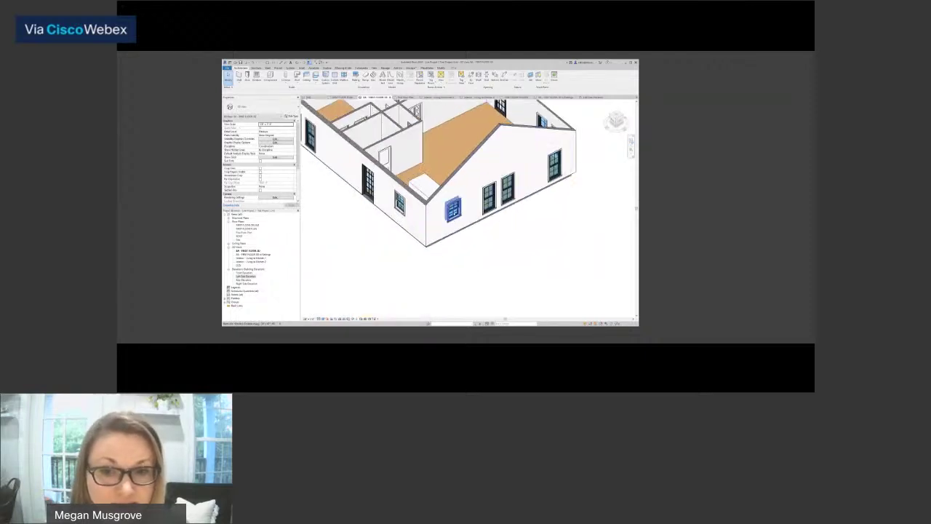
{"action": "left_click", "coordinate": [453, 209]}
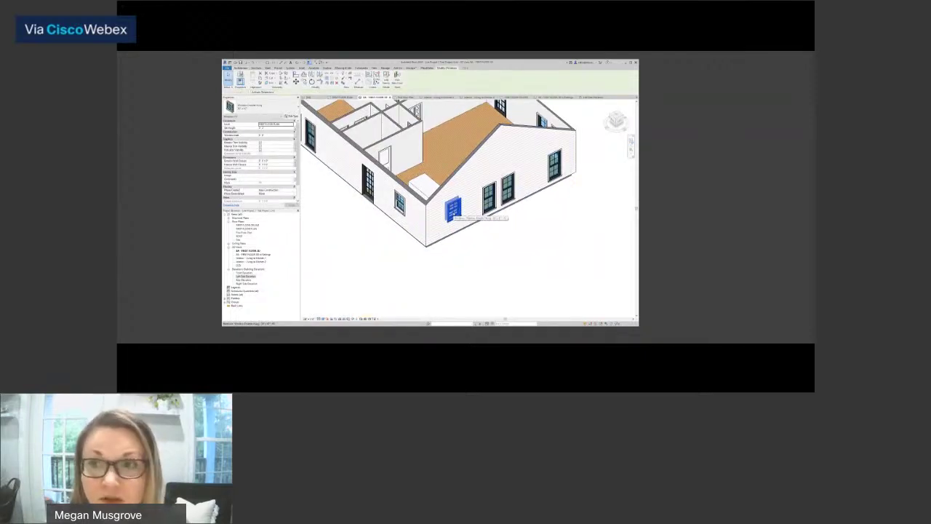
{"action": "scroll", "coordinate": [452, 210], "scroll_direction": "up", "scroll_amount": 3}
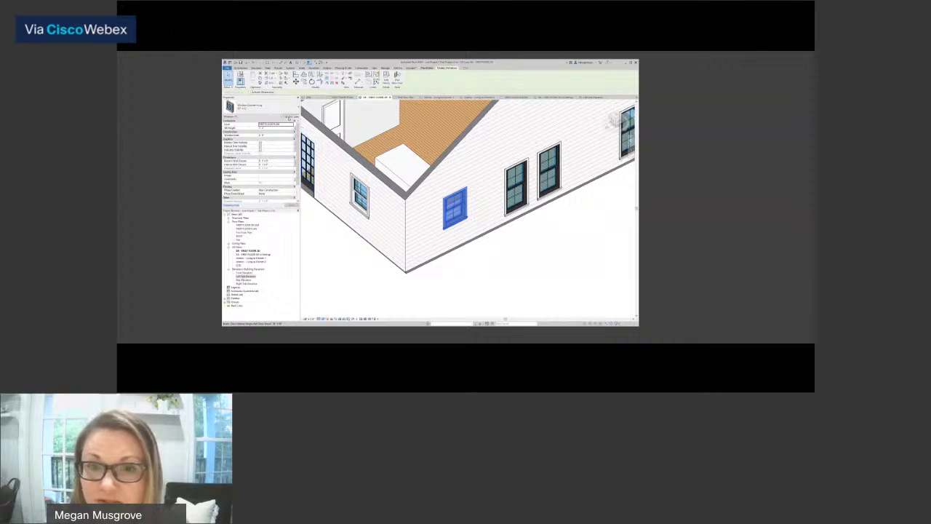
{"action": "left_click", "coordinate": [290, 117]}
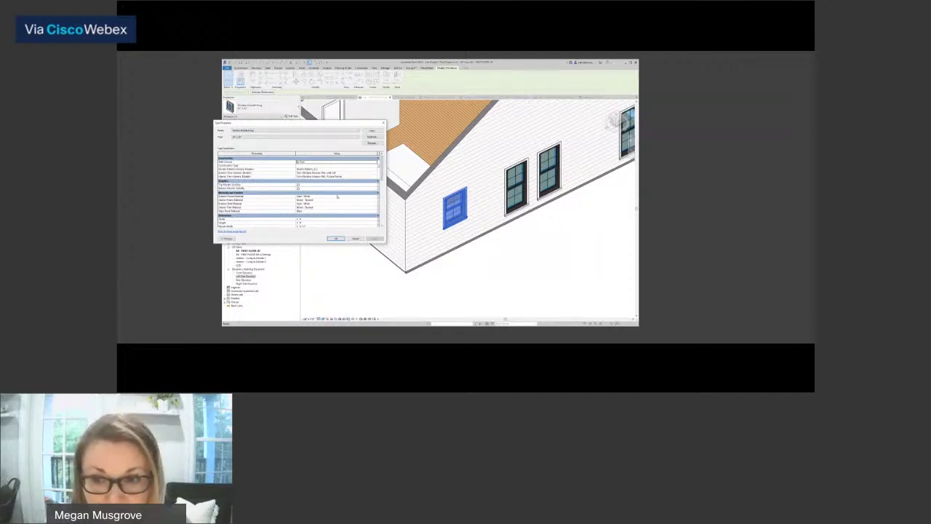
{"action": "left_click", "coordinate": [337, 196]}
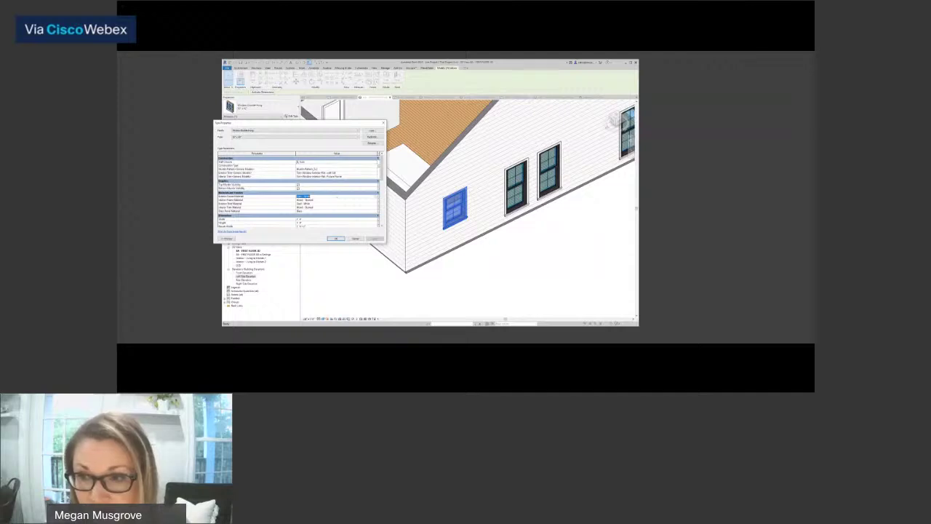
{"action": "left_click", "coordinate": [376, 196]}
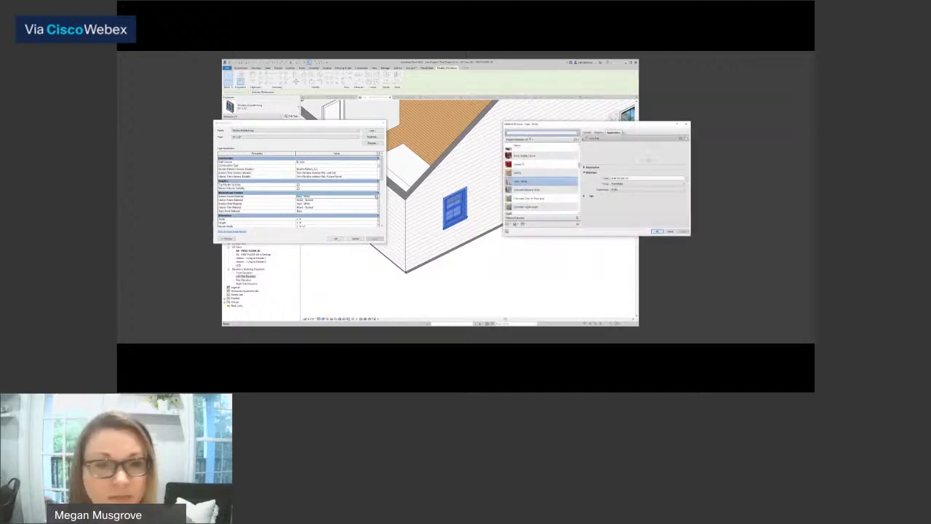
{"action": "type", "text": "sash"}
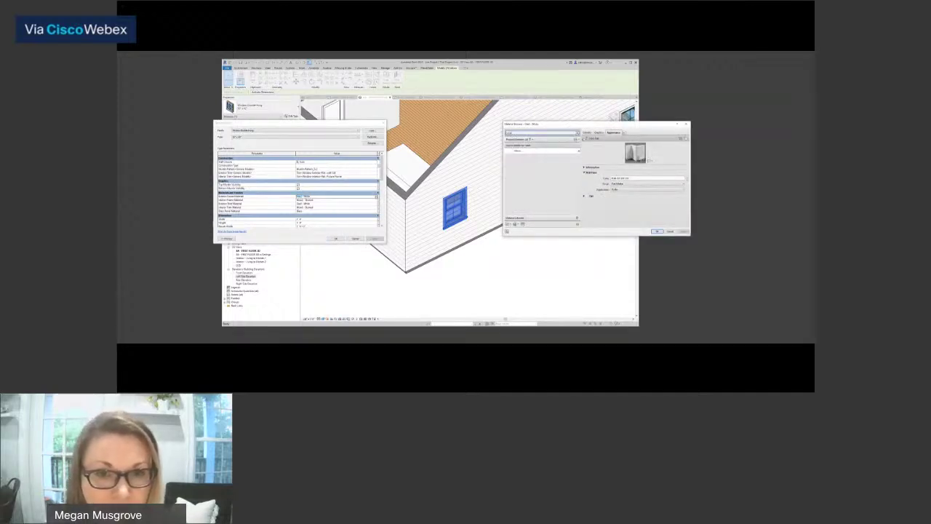
{"action": "left_click", "coordinate": [518, 158]}
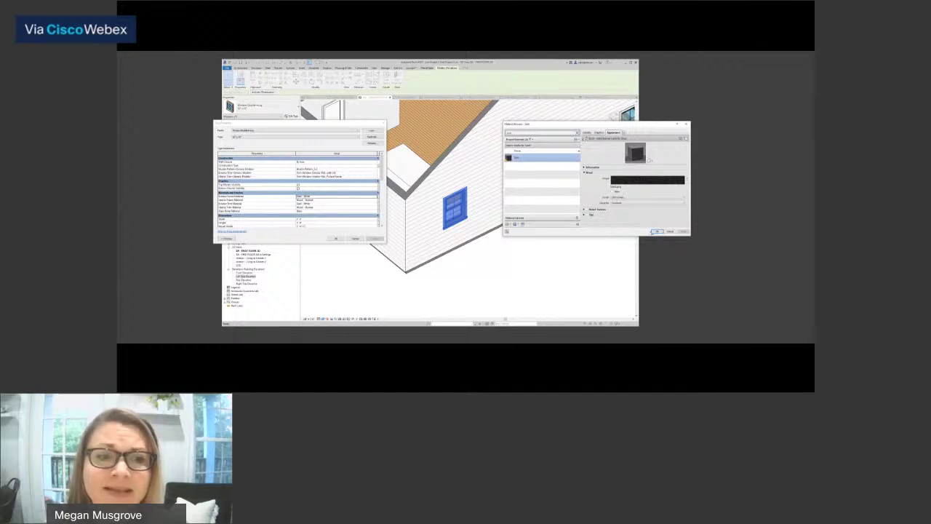
{"action": "left_click", "coordinate": [656, 232]}
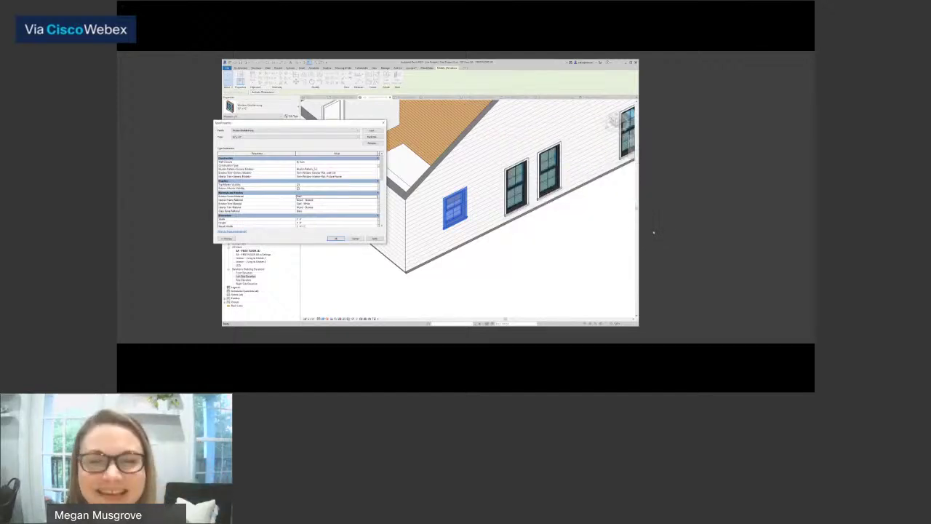
- Set the interior frame material of the same small window type to Sash
{"action": "left_click", "coordinate": [376, 200]}
{"action": "left_click", "coordinate": [376, 201]}
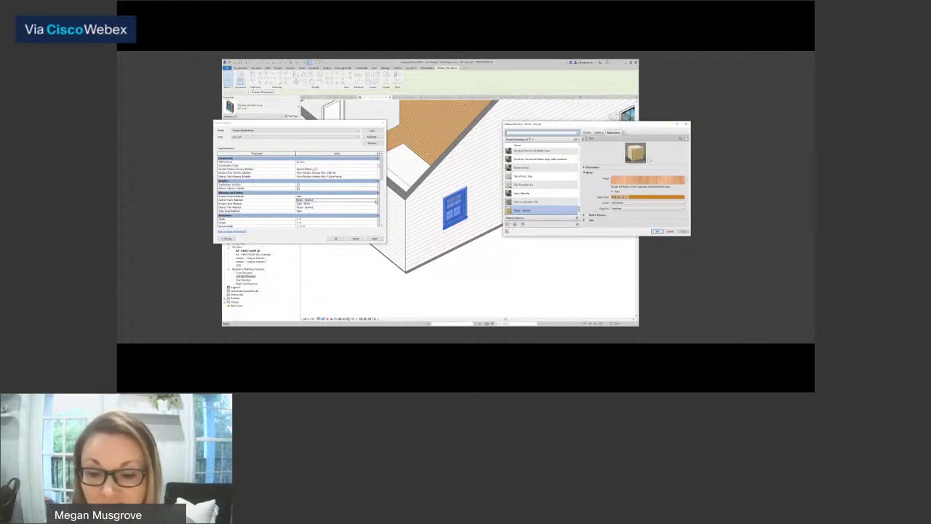
{"action": "type", "text": "sash"}
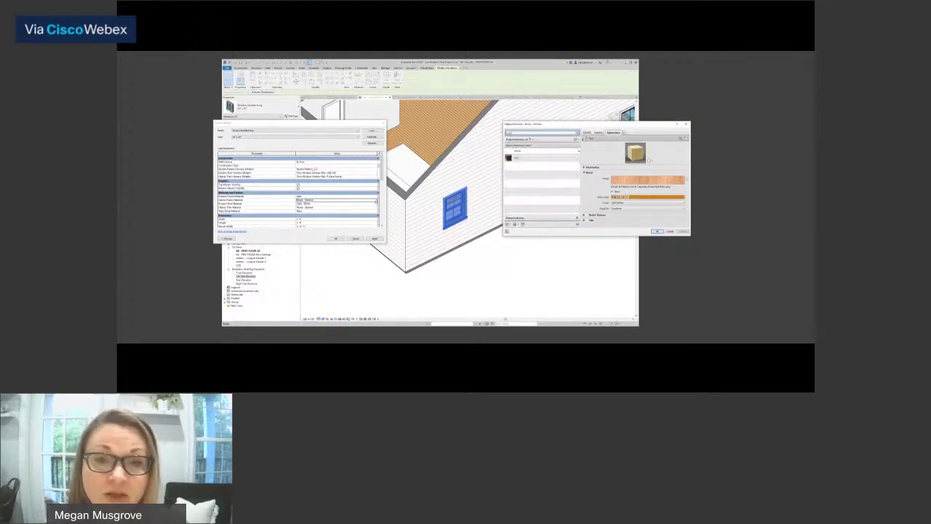
{"action": "left_click", "coordinate": [519, 158]}
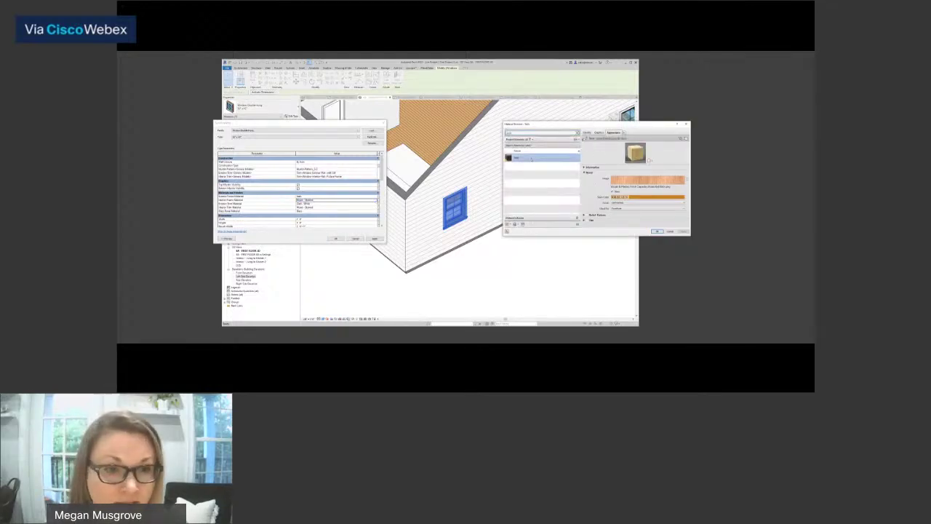
{"action": "left_click", "coordinate": [657, 232]}
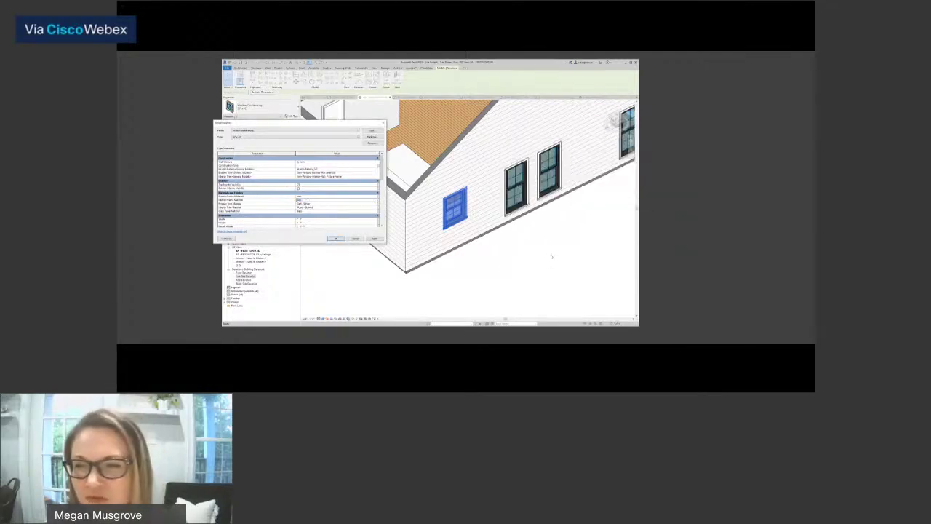
- Set the small window type's interior trim material to Clad - White, and apply the type changes
{"action": "left_click", "coordinate": [366, 208]}
{"action": "left_click", "coordinate": [375, 208]}
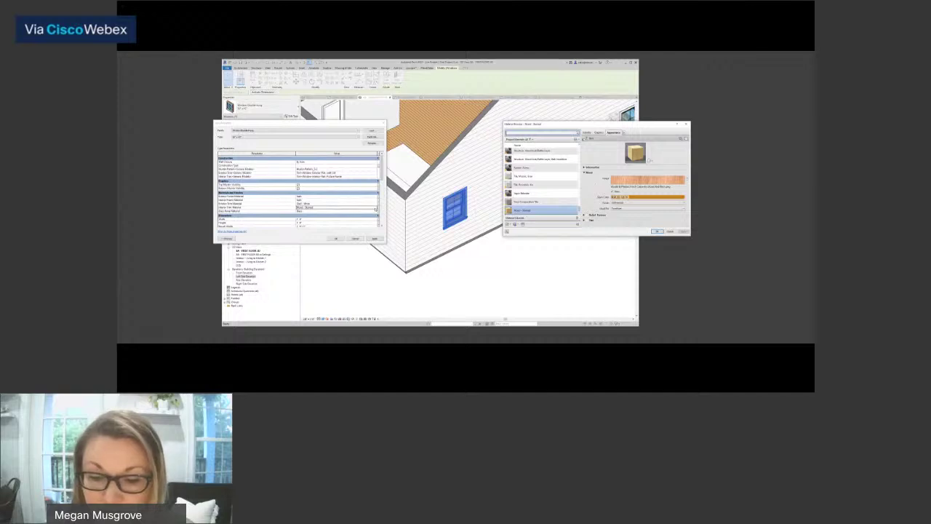
{"action": "type", "text": "white"}
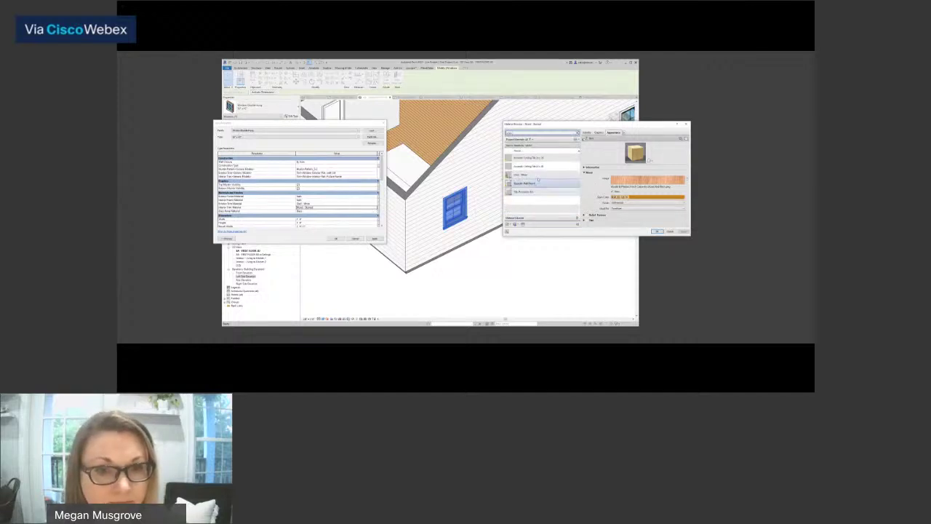
{"action": "left_click", "coordinate": [542, 176]}
{"action": "left_click", "coordinate": [657, 232]}
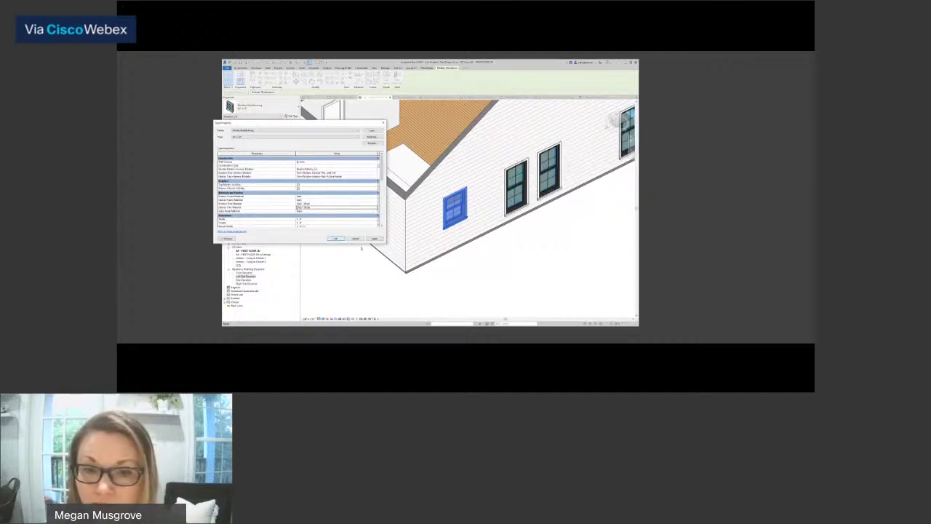
{"action": "left_click", "coordinate": [476, 283]}
{"action": "scroll", "coordinate": [477, 282], "scroll_direction": "down", "scroll_amount": 3}
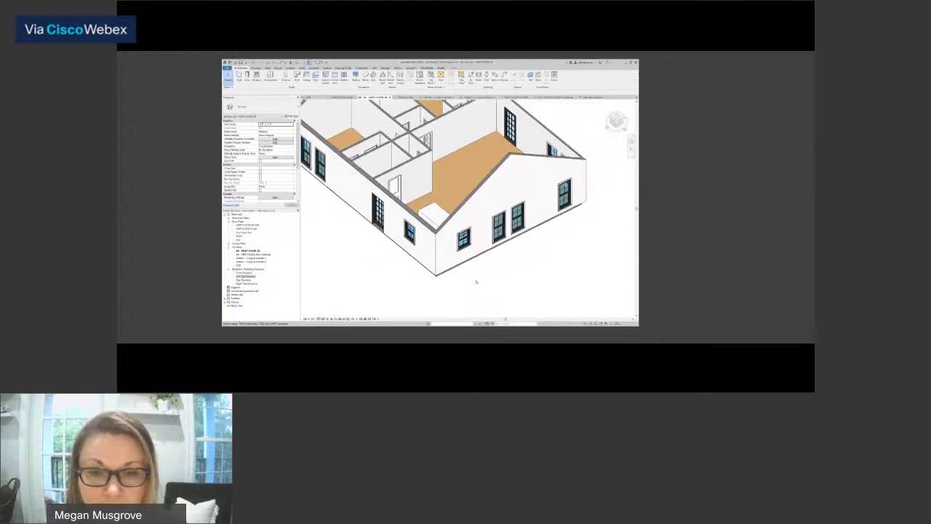
- Examine the windows and the wood floor of the open living area from above and from the opposite side of the house
{"action": "left_click_drag", "start_coordinate": [621, 123], "coordinate": [449, 167]}
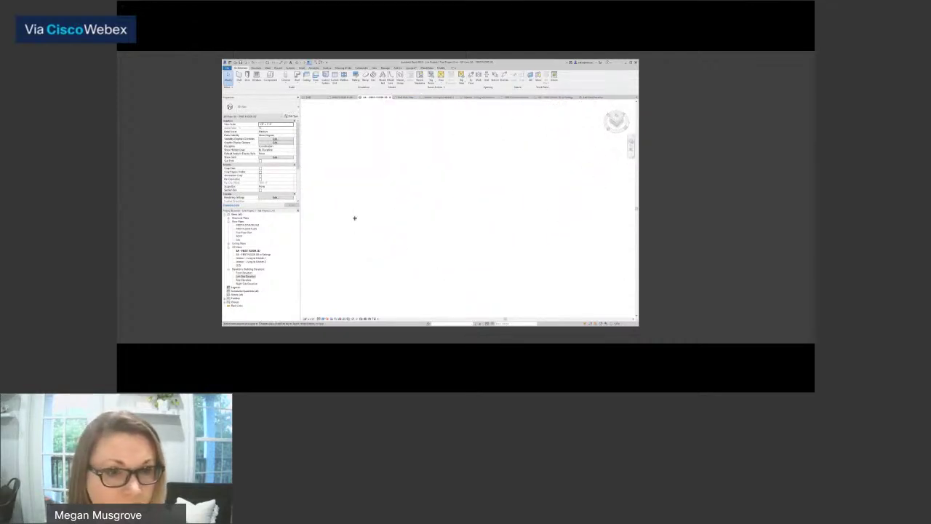
{"action": "middle_click", "coordinate": [355, 218]}
{"action": "middle_click_drag", "start_coordinate": [355, 217], "coordinate": [333, 217]}
{"action": "scroll", "coordinate": [417, 203], "scroll_direction": "up", "scroll_amount": 2}
{"action": "middle_click_drag", "start_coordinate": [444, 193], "coordinate": [390, 211]}
{"action": "scroll", "coordinate": [392, 208], "scroll_direction": "up", "scroll_amount": 1}
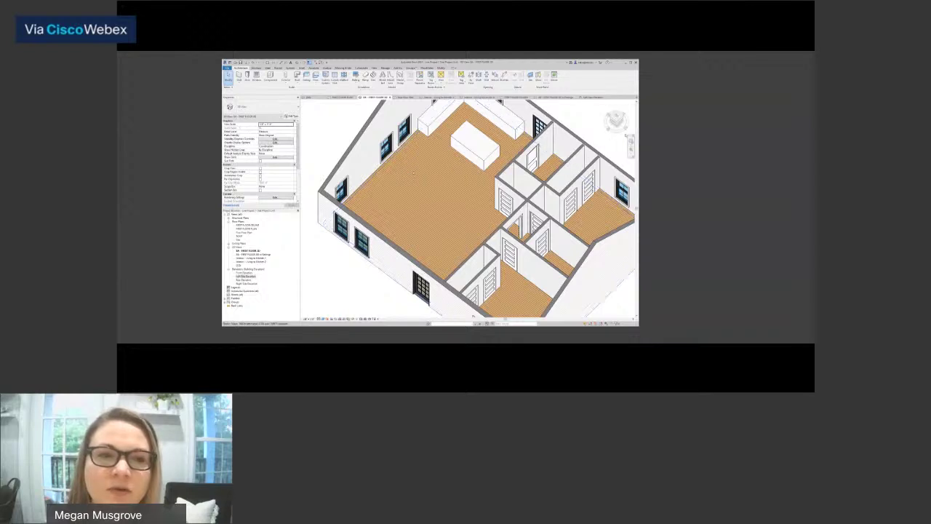
{"action": "middle_click_drag", "start_coordinate": [414, 173], "coordinate": [419, 201], "text": "shift"}
{"action": "scroll", "coordinate": [382, 192], "scroll_direction": "down", "scroll_amount": 2}
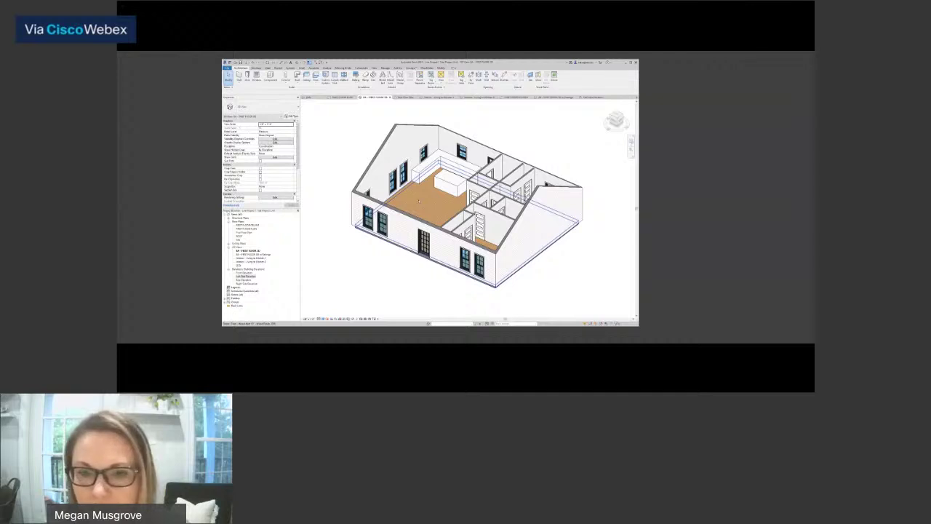
- Open the Oak Flooring material of the finish layer in the first floor's floor type structure
{"action": "left_click", "coordinate": [420, 201]}
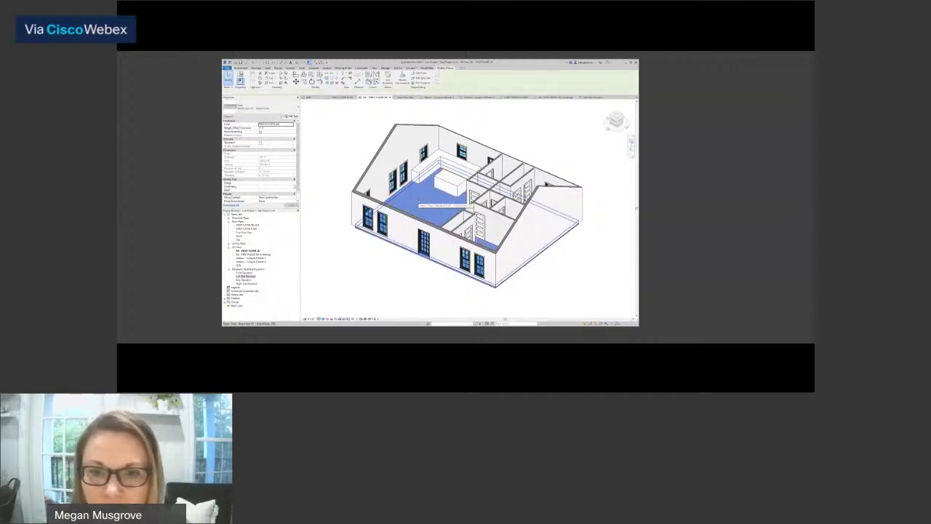
{"action": "left_click", "coordinate": [291, 117]}
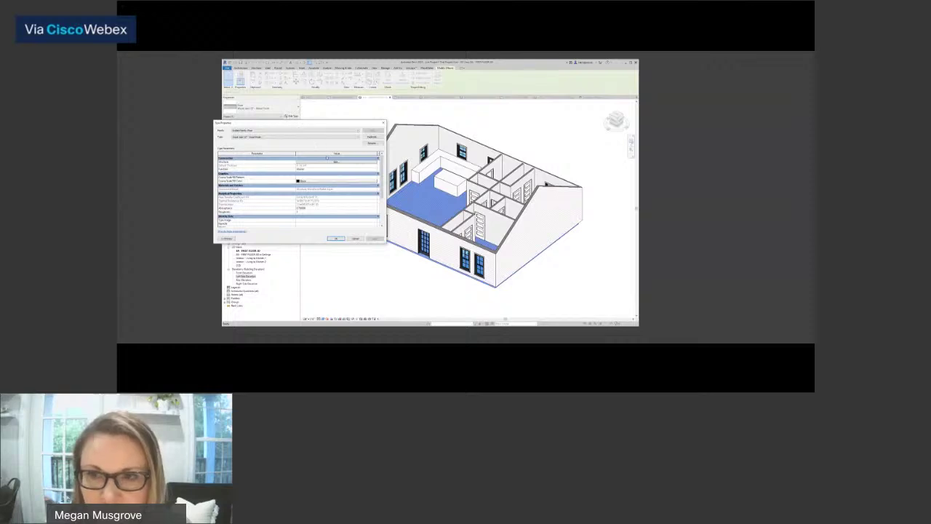
{"action": "left_click", "coordinate": [329, 162]}
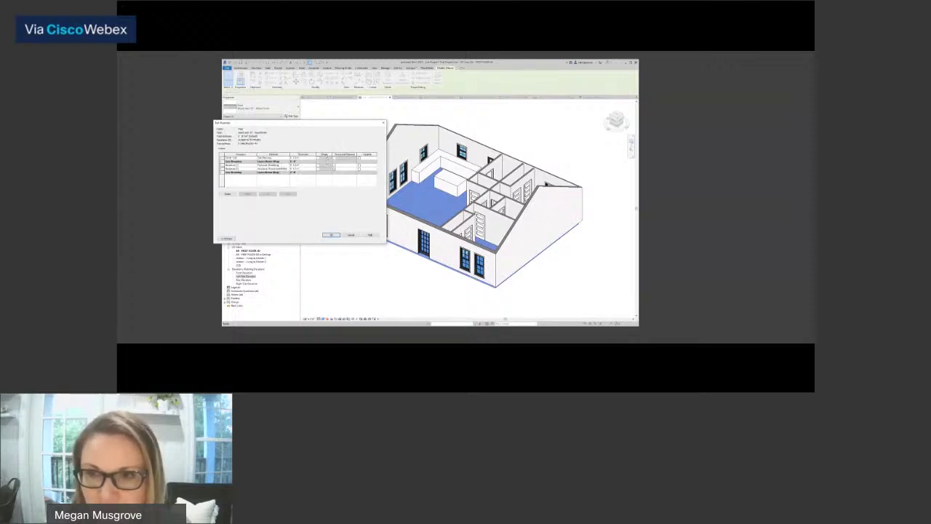
{"action": "left_click_drag", "start_coordinate": [317, 123], "coordinate": [486, 138]}
{"action": "left_click", "coordinate": [370, 243]}
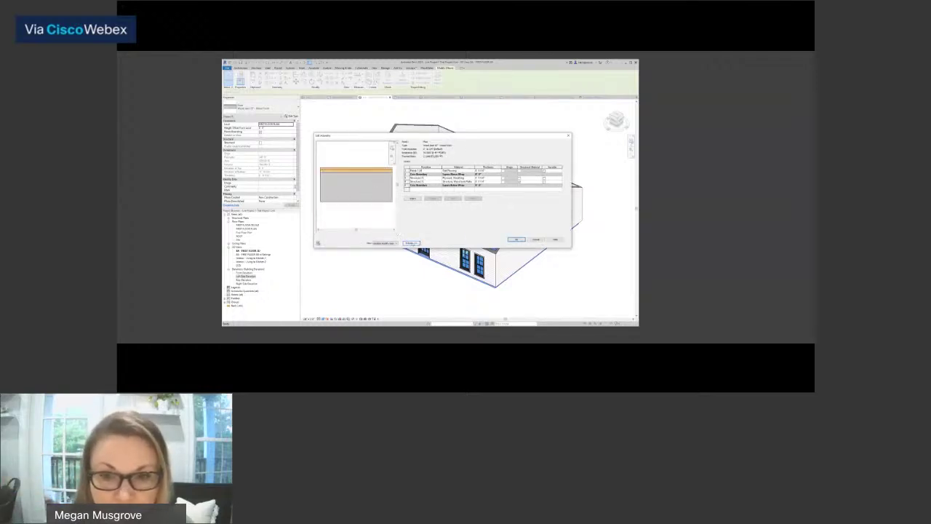
{"action": "left_click", "coordinate": [410, 242]}
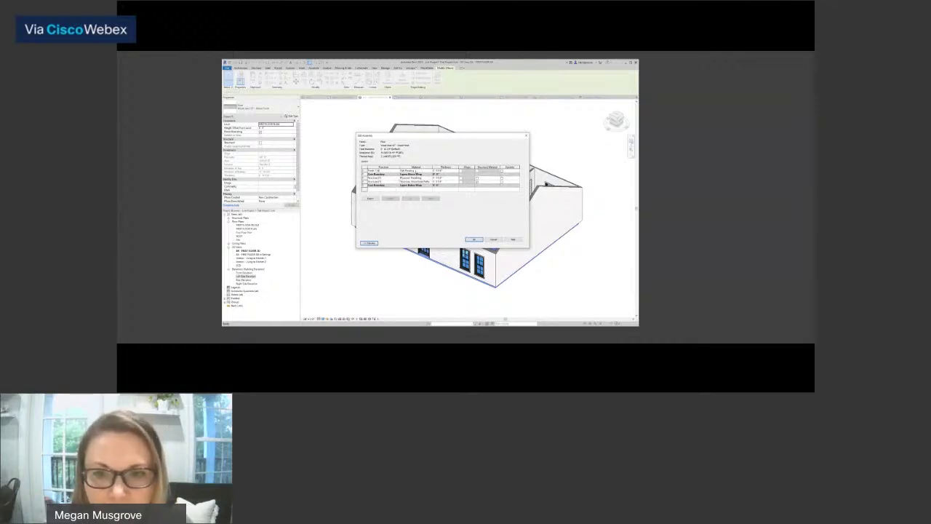
{"action": "left_click", "coordinate": [414, 171]}
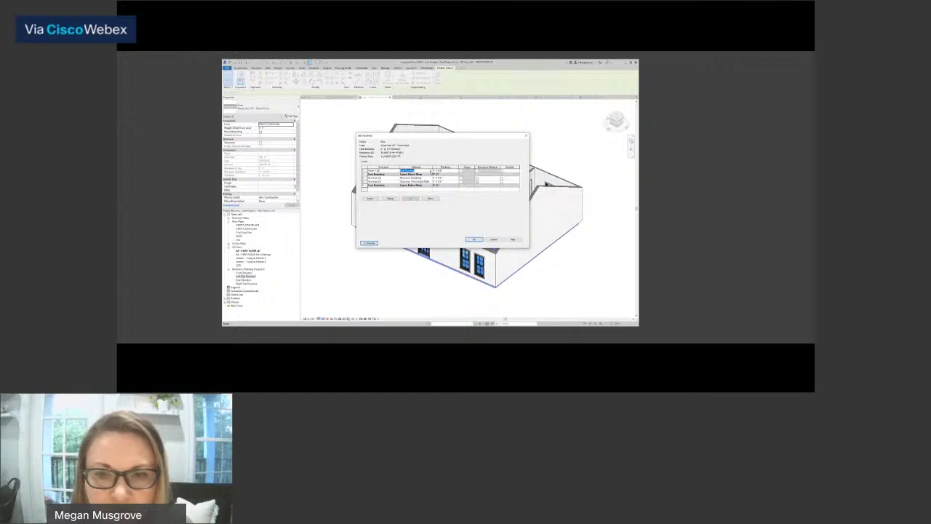
{"action": "left_click", "coordinate": [432, 170]}
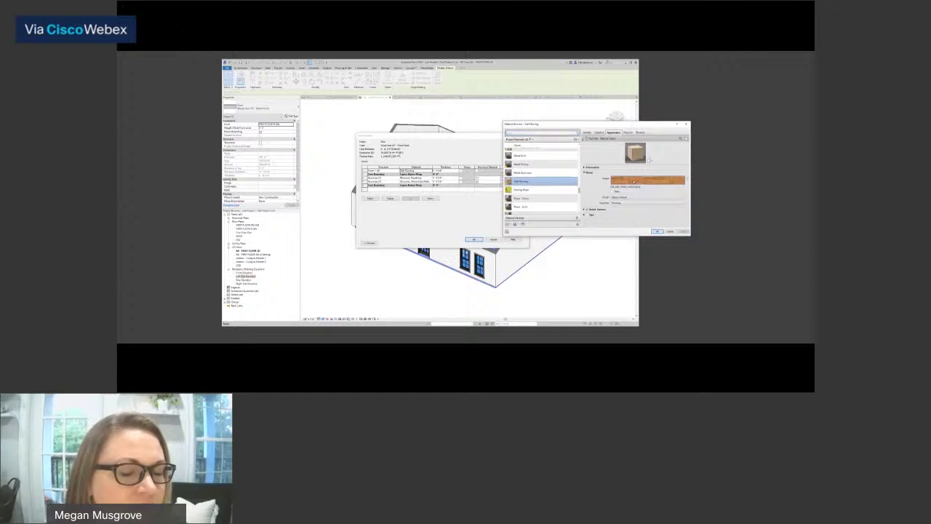
- Check the wood texture image used in the Oak Flooring material's appearance
{"action": "left_click", "coordinate": [633, 181]}
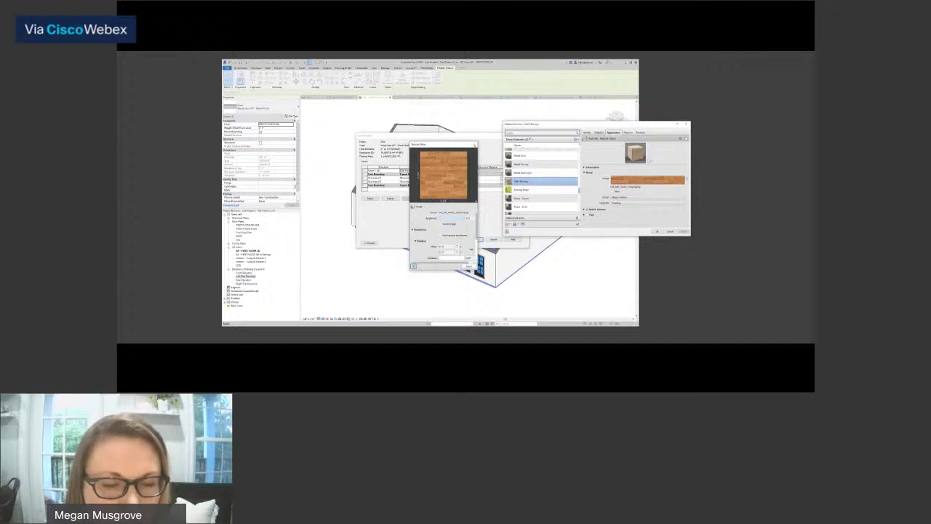
{"action": "left_click", "coordinate": [471, 148]}
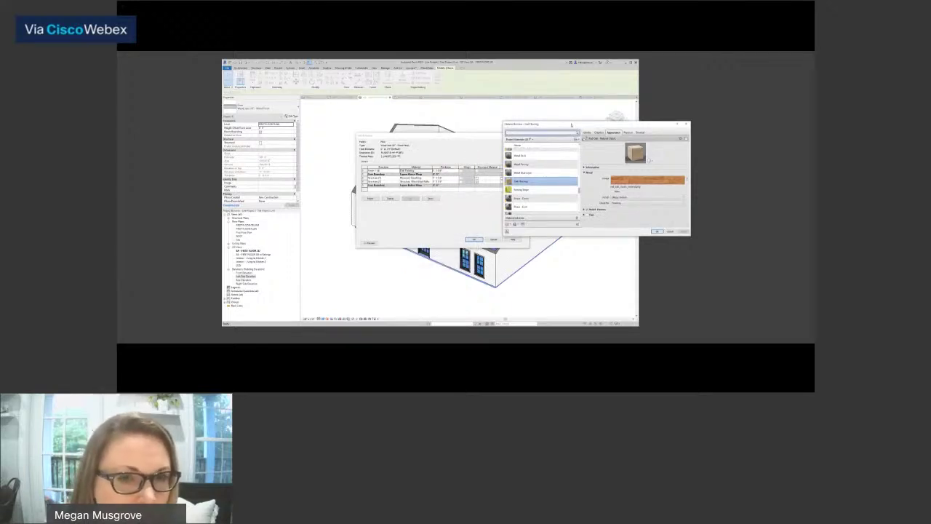
{"action": "left_click_drag", "start_coordinate": [571, 125], "coordinate": [606, 127]}
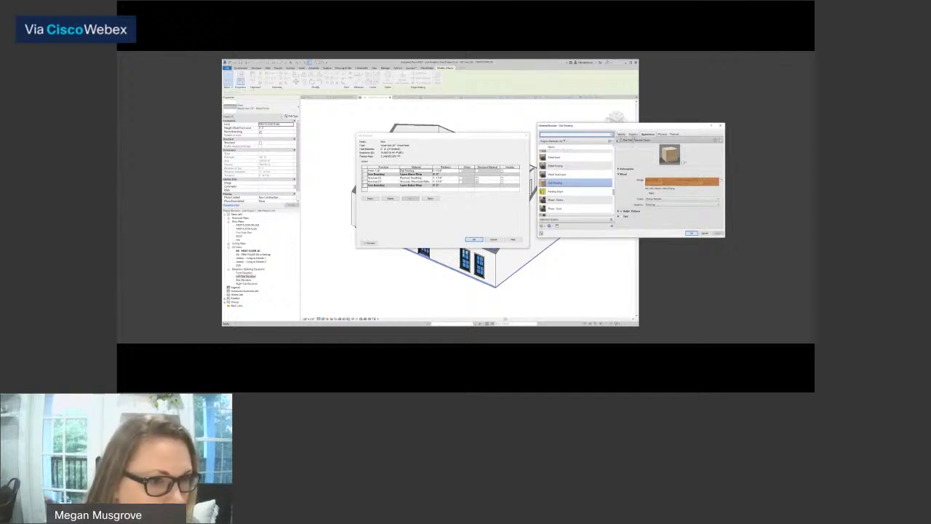
- Change the Oak Flooring material's shading color from light oak to a muted gray-brown
{"action": "left_click", "coordinate": [633, 134]}
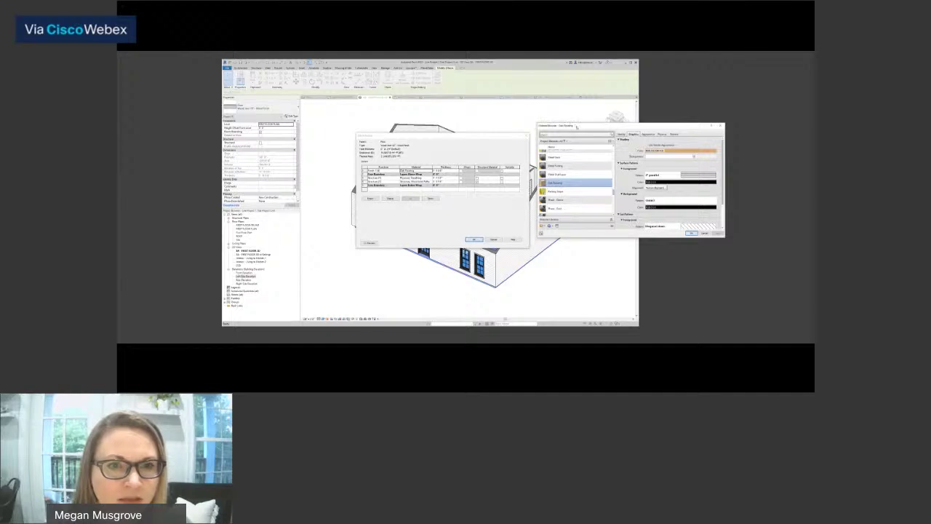
{"action": "left_click_drag", "start_coordinate": [577, 127], "coordinate": [616, 135]}
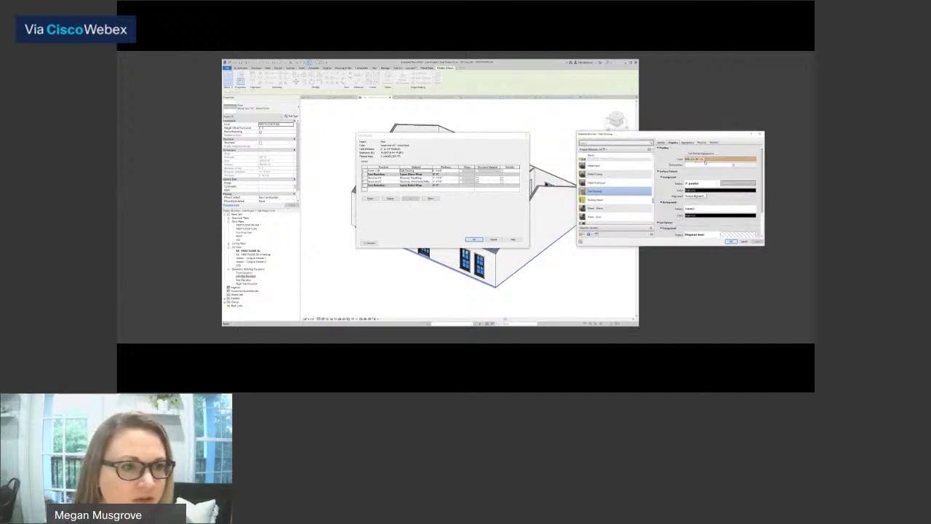
{"action": "left_click", "coordinate": [710, 160]}
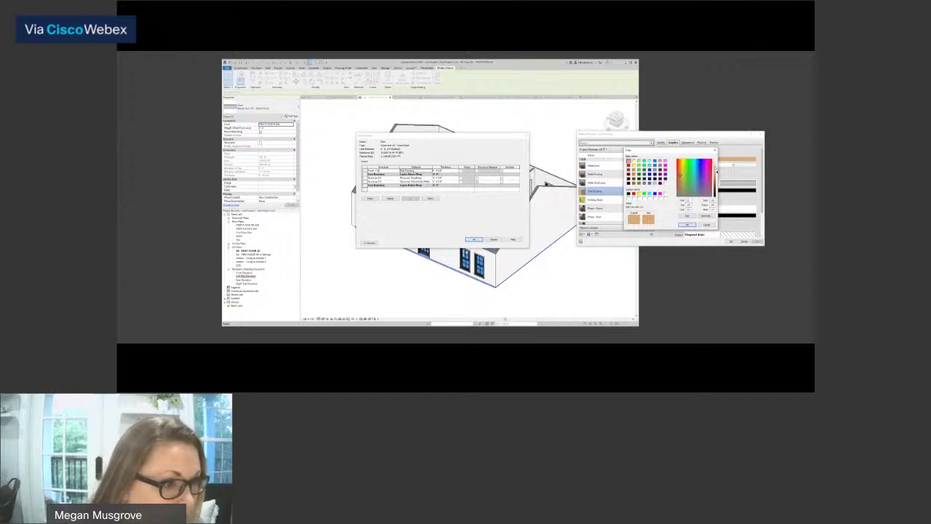
{"action": "left_click_drag", "start_coordinate": [717, 173], "coordinate": [717, 182]}
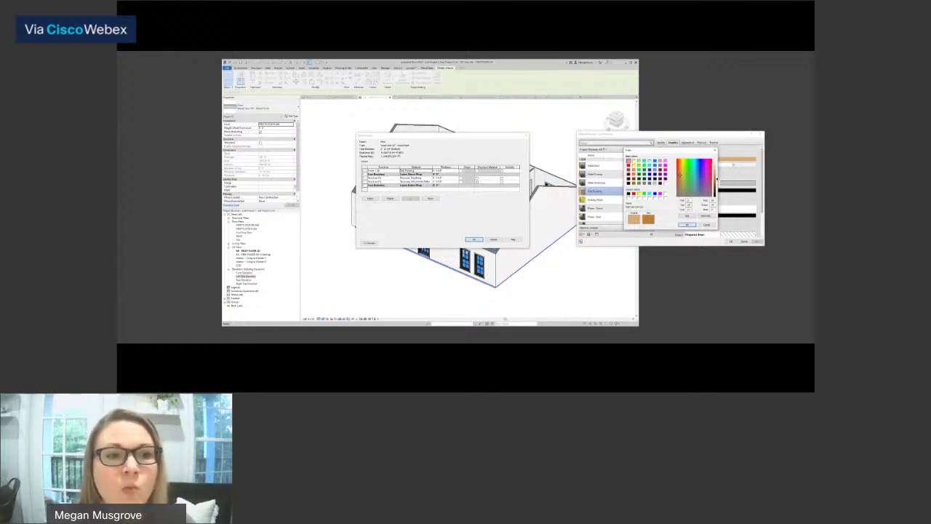
{"action": "type", "text": "4"}
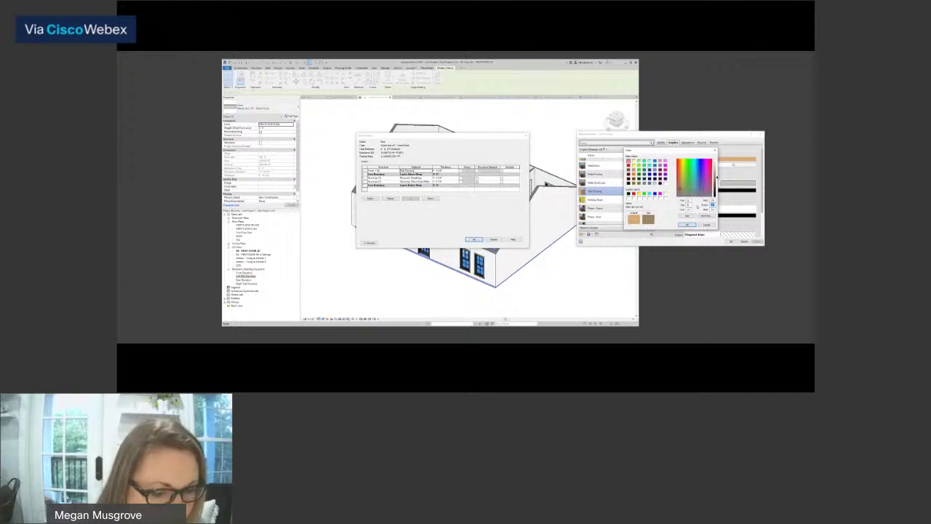
{"action": "type", "text": "108"}
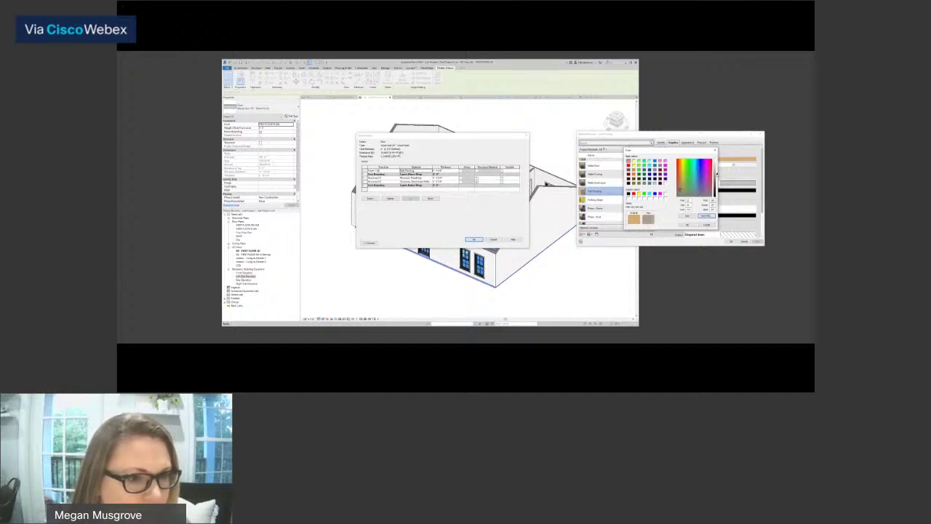
{"action": "left_click", "coordinate": [688, 225]}
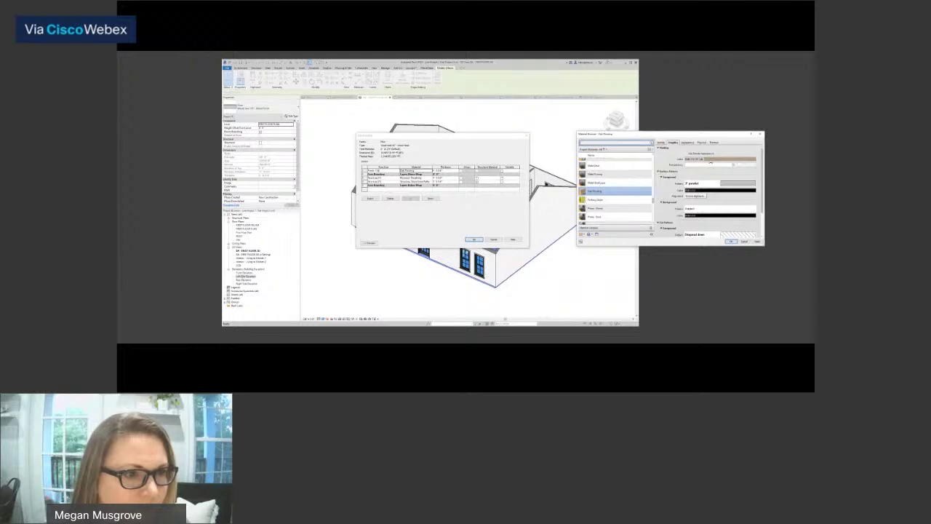
- Refine the Oak Flooring shading color to a slightly warmer brown, and apply the material and floor type changes
{"action": "left_click", "coordinate": [721, 158]}
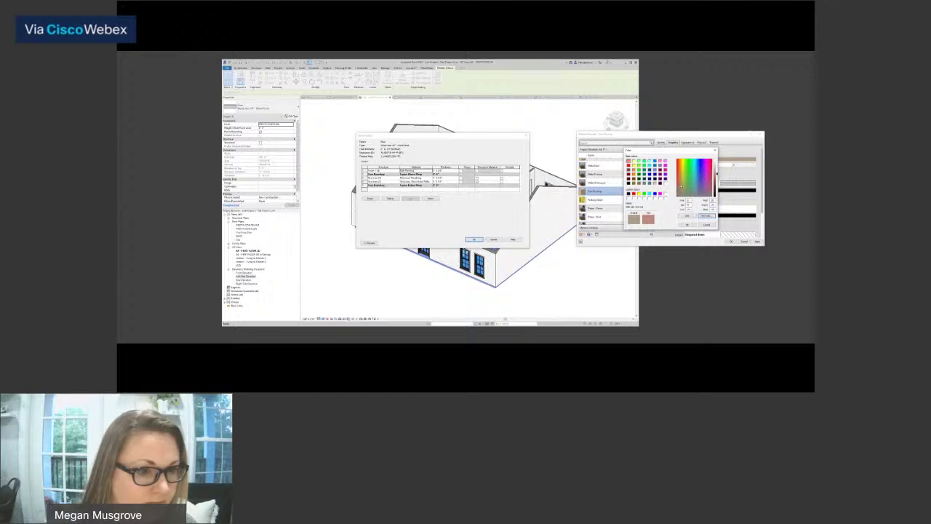
{"action": "left_click", "coordinate": [681, 187]}
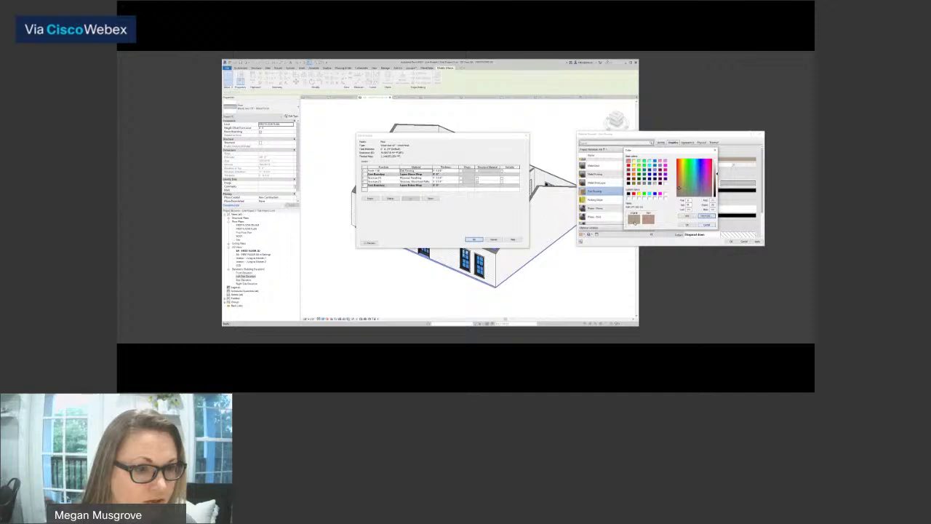
{"action": "left_click", "coordinate": [690, 225]}
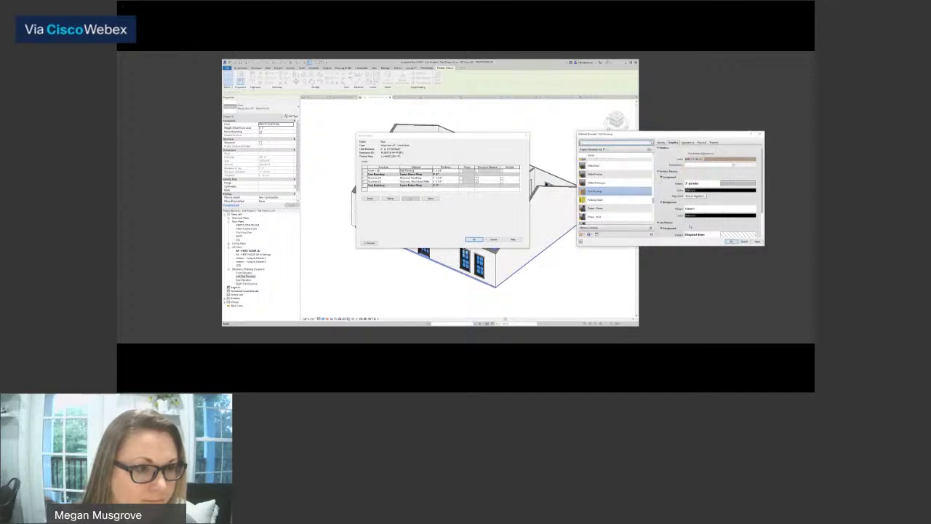
{"action": "left_click", "coordinate": [732, 241]}
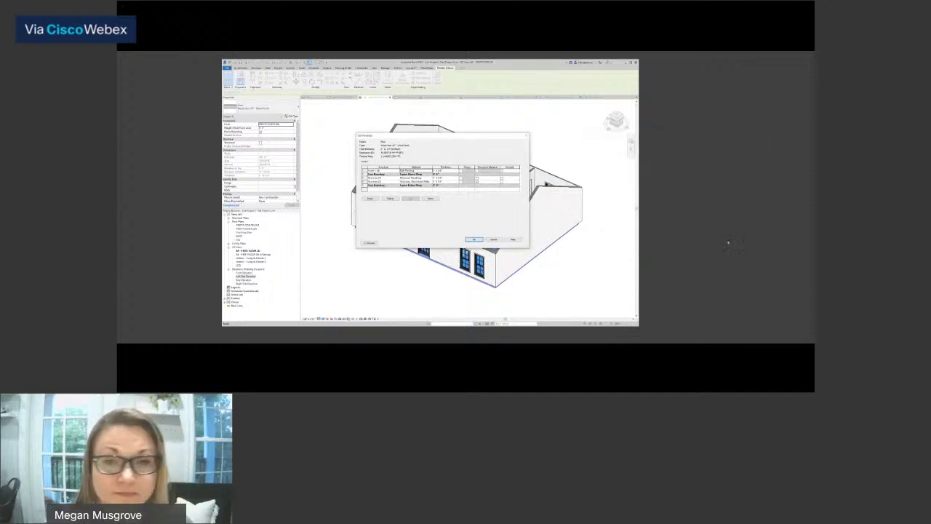
{"action": "left_click", "coordinate": [474, 239]}
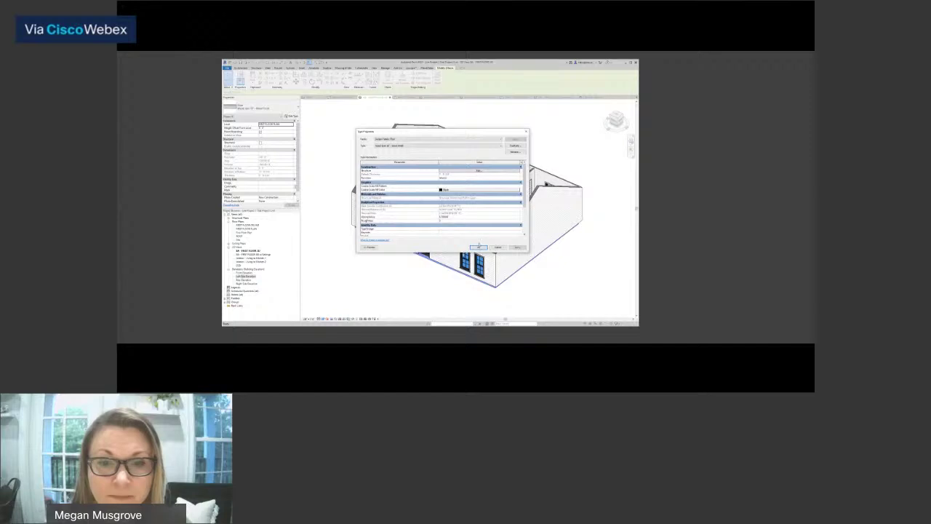
{"action": "left_click", "coordinate": [478, 247]}
{"action": "left_click", "coordinate": [530, 133]}
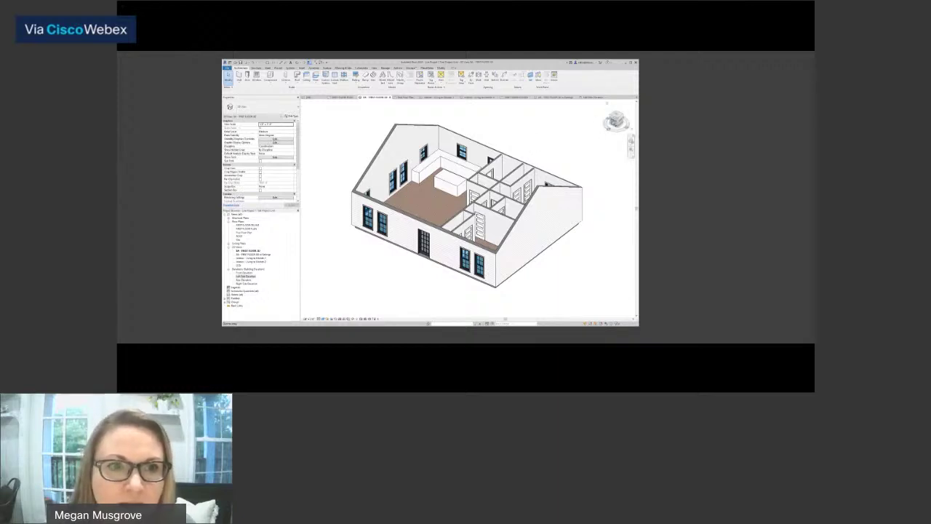
- Examine the recolored floor from the opposite side of the house in the first floor 3D view
{"action": "left_click_drag", "start_coordinate": [617, 120], "coordinate": [557, 135]}
{"action": "middle_click_drag", "start_coordinate": [568, 175], "coordinate": [353, 131]}
{"action": "scroll", "coordinate": [388, 202], "scroll_direction": "down", "scroll_amount": 5}
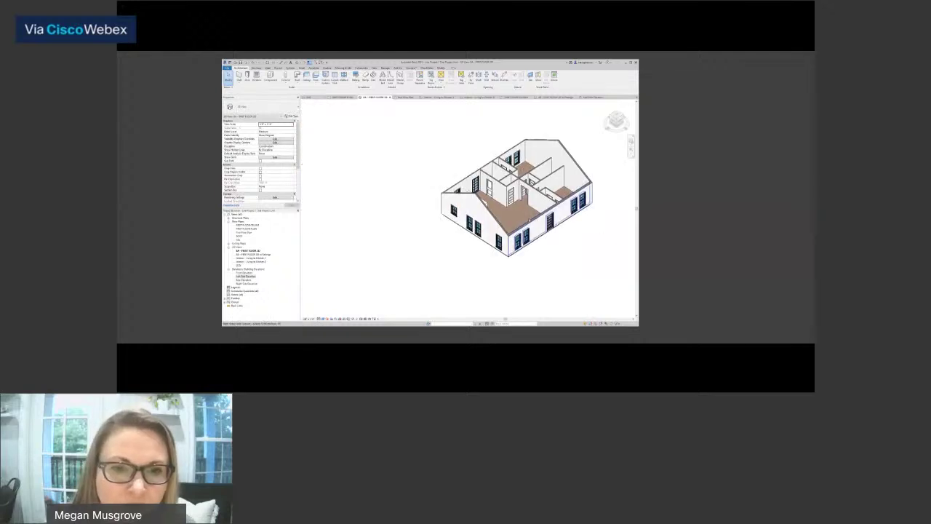
{"action": "scroll", "coordinate": [513, 220], "scroll_direction": "up", "scroll_amount": 3}
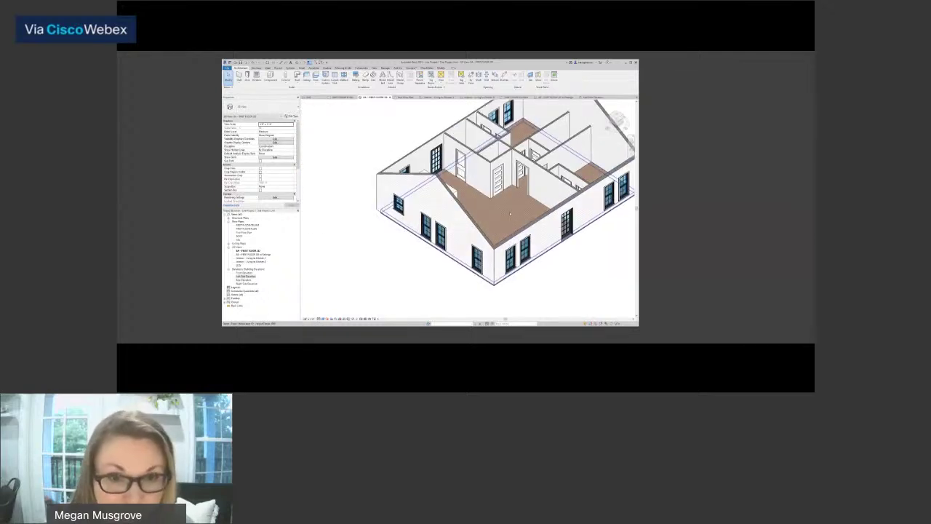
{"action": "scroll", "coordinate": [511, 214], "scroll_direction": "down", "scroll_amount": 1}
{"action": "scroll", "coordinate": [510, 214], "scroll_direction": "down", "scroll_amount": 1}
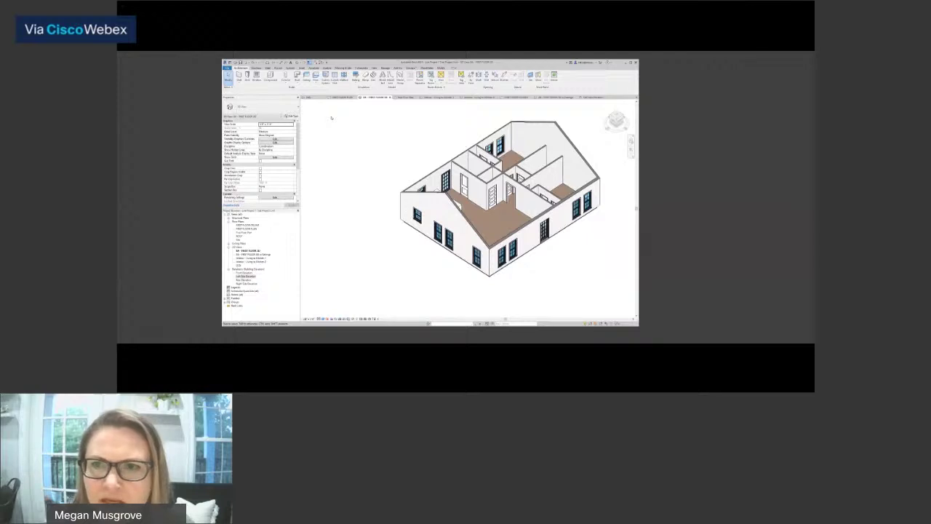
- Inspect the house exterior from the front and a corner in the overall 3D view, and restore its home orientation
{"action": "left_click", "coordinate": [315, 98]}
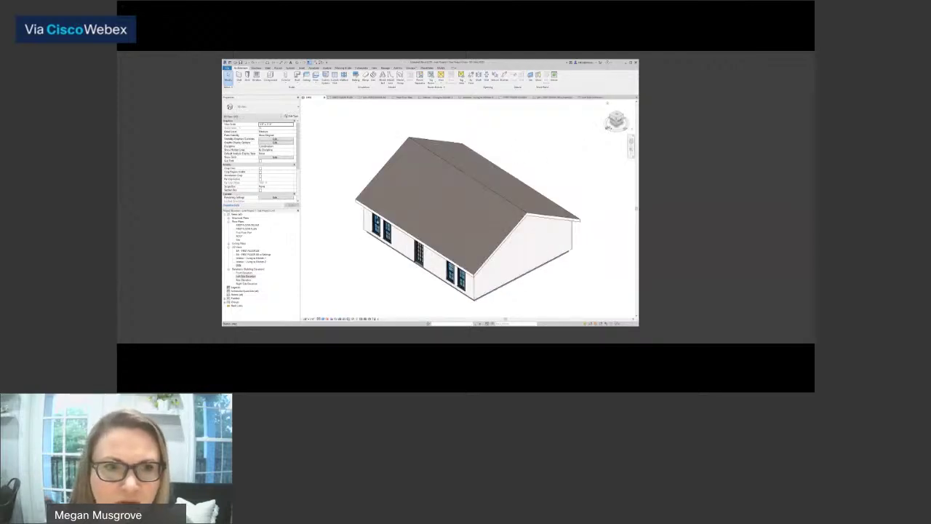
{"action": "left_click_drag", "start_coordinate": [614, 123], "coordinate": [621, 119]}
{"action": "left_click", "coordinate": [613, 121]}
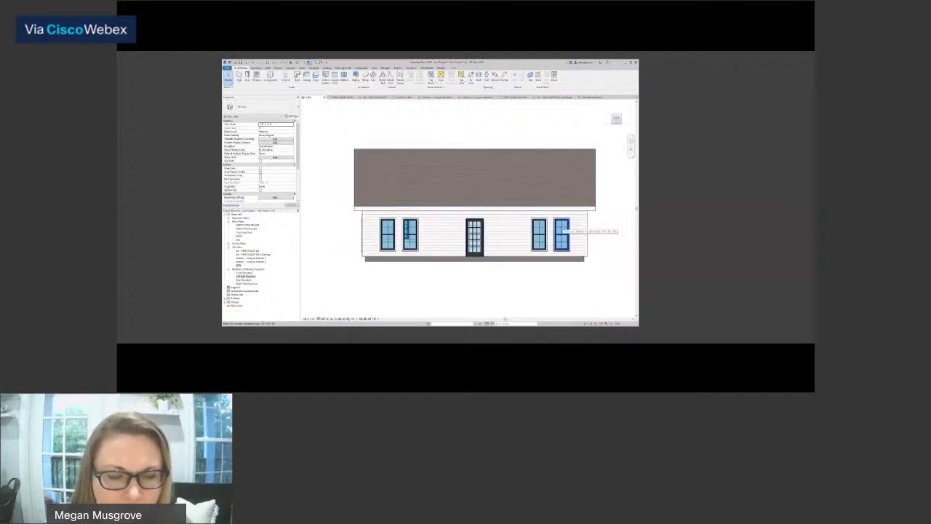
{"action": "left_click", "coordinate": [615, 128]}
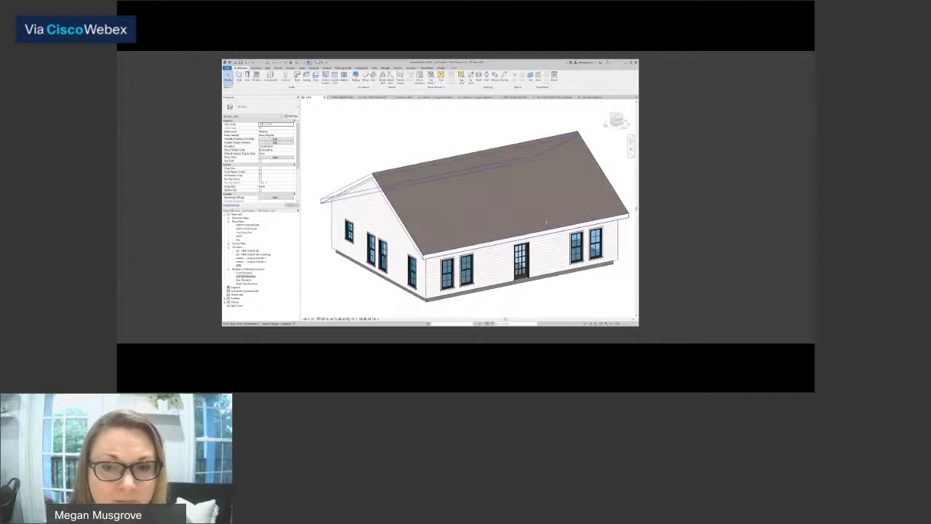
{"action": "middle_click_drag", "start_coordinate": [547, 221], "coordinate": [538, 210]}
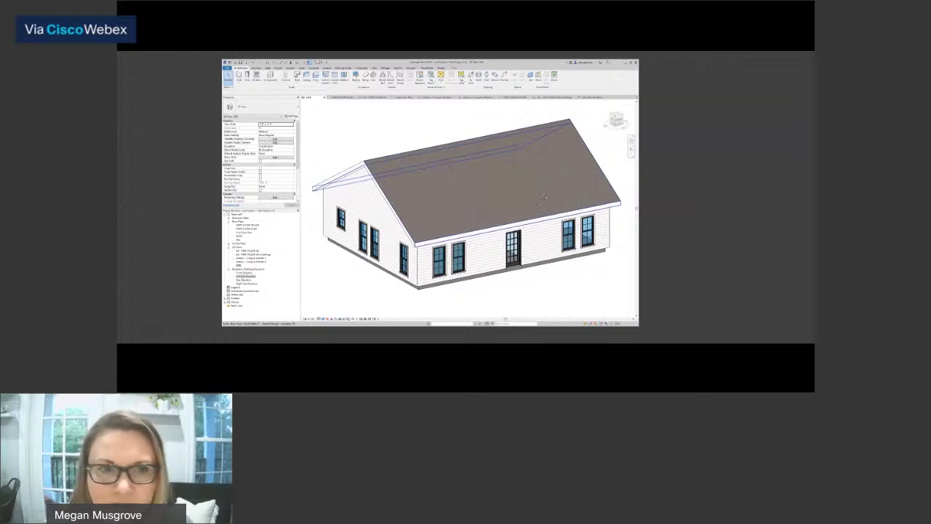
{"action": "left_click", "coordinate": [607, 104]}
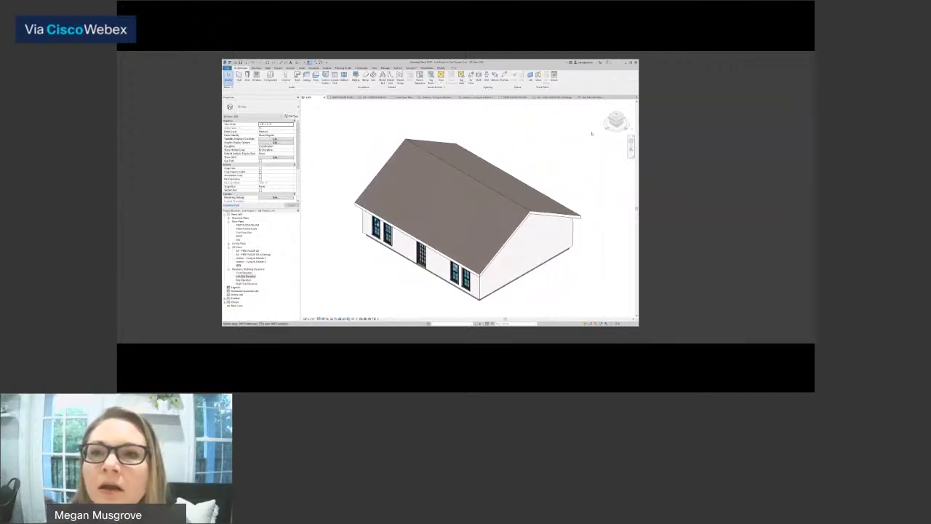
- Return to the first floor 3D view, look over the floor from above, and restore the home orientation
{"action": "left_click", "coordinate": [376, 98]}
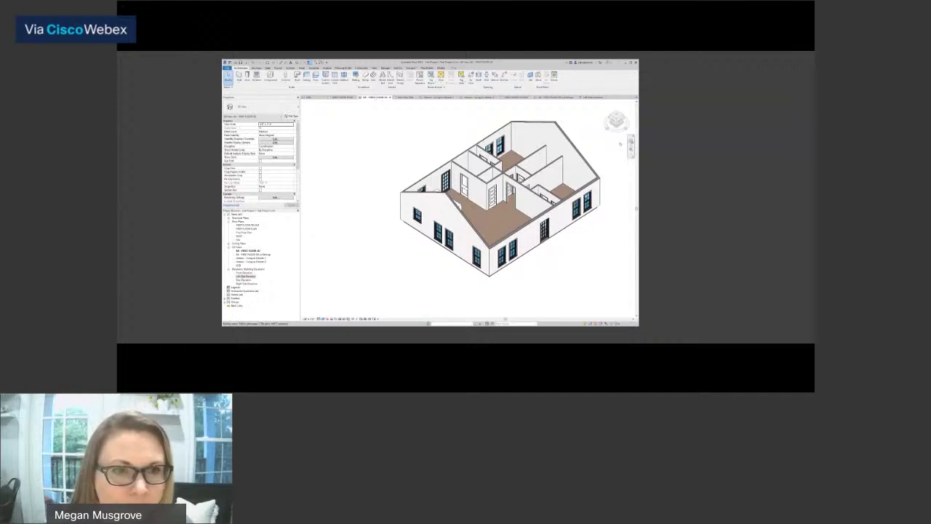
{"action": "left_click_drag", "start_coordinate": [617, 126], "coordinate": [510, 122]}
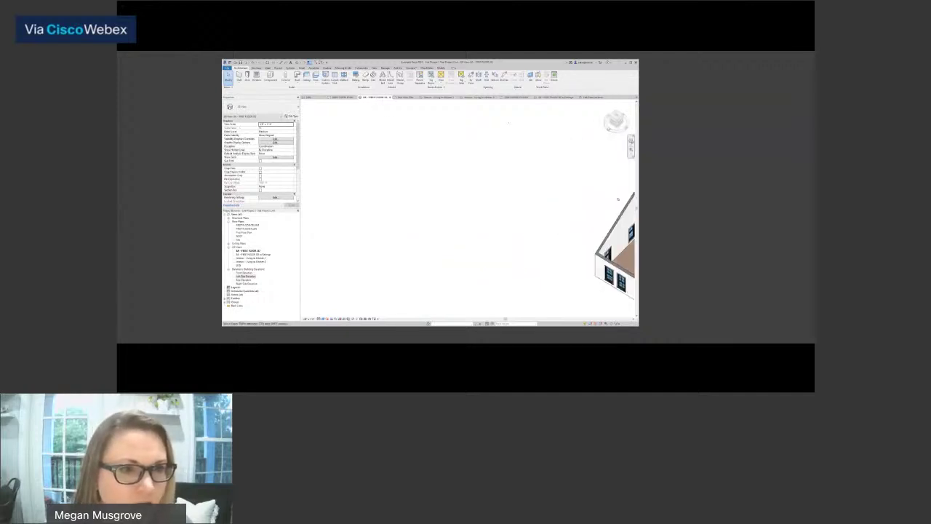
{"action": "scroll", "coordinate": [625, 212], "scroll_direction": "down", "scroll_amount": 2}
{"action": "middle_click_drag", "start_coordinate": [627, 211], "coordinate": [439, 207]}
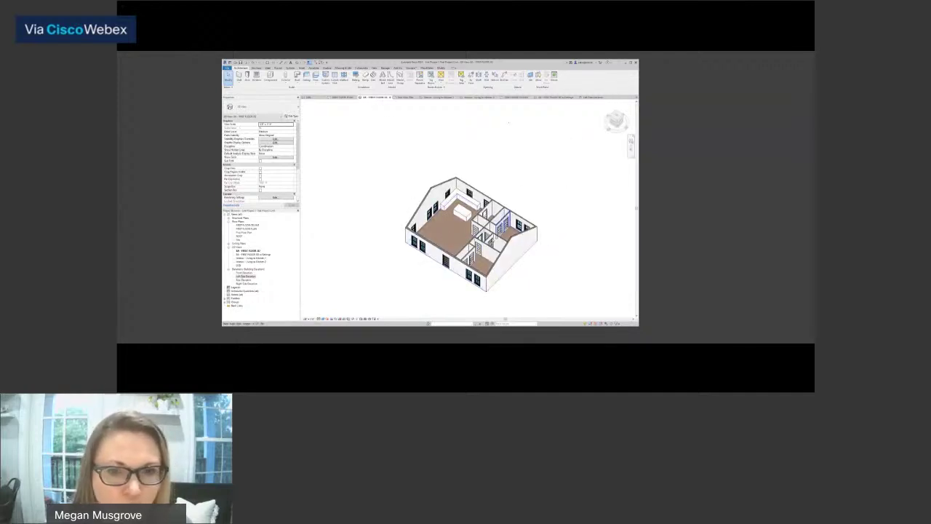
{"action": "scroll", "coordinate": [489, 237], "scroll_direction": "up", "scroll_amount": 2}
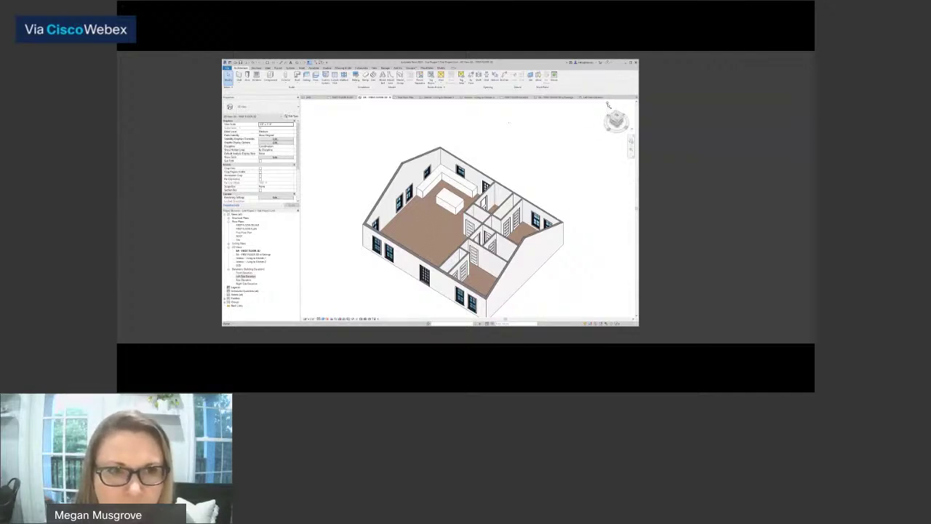
{"action": "left_click", "coordinate": [609, 105]}
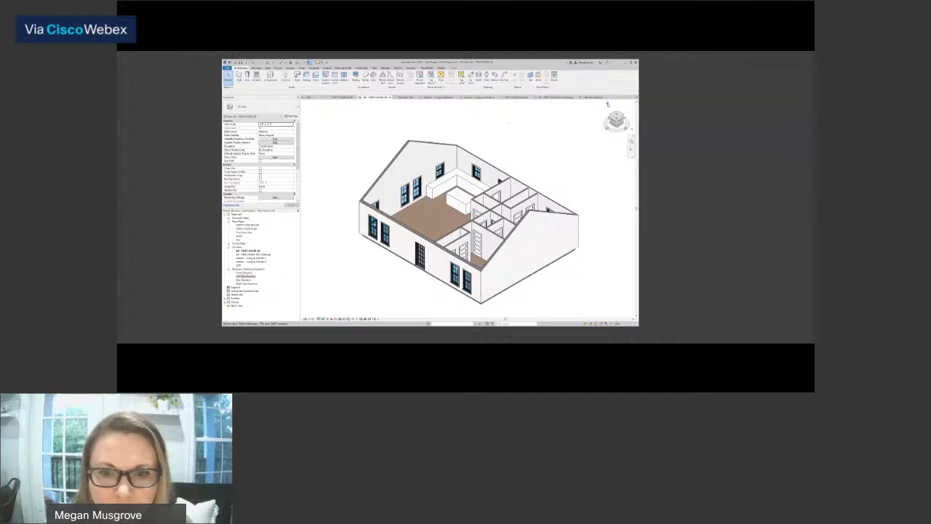